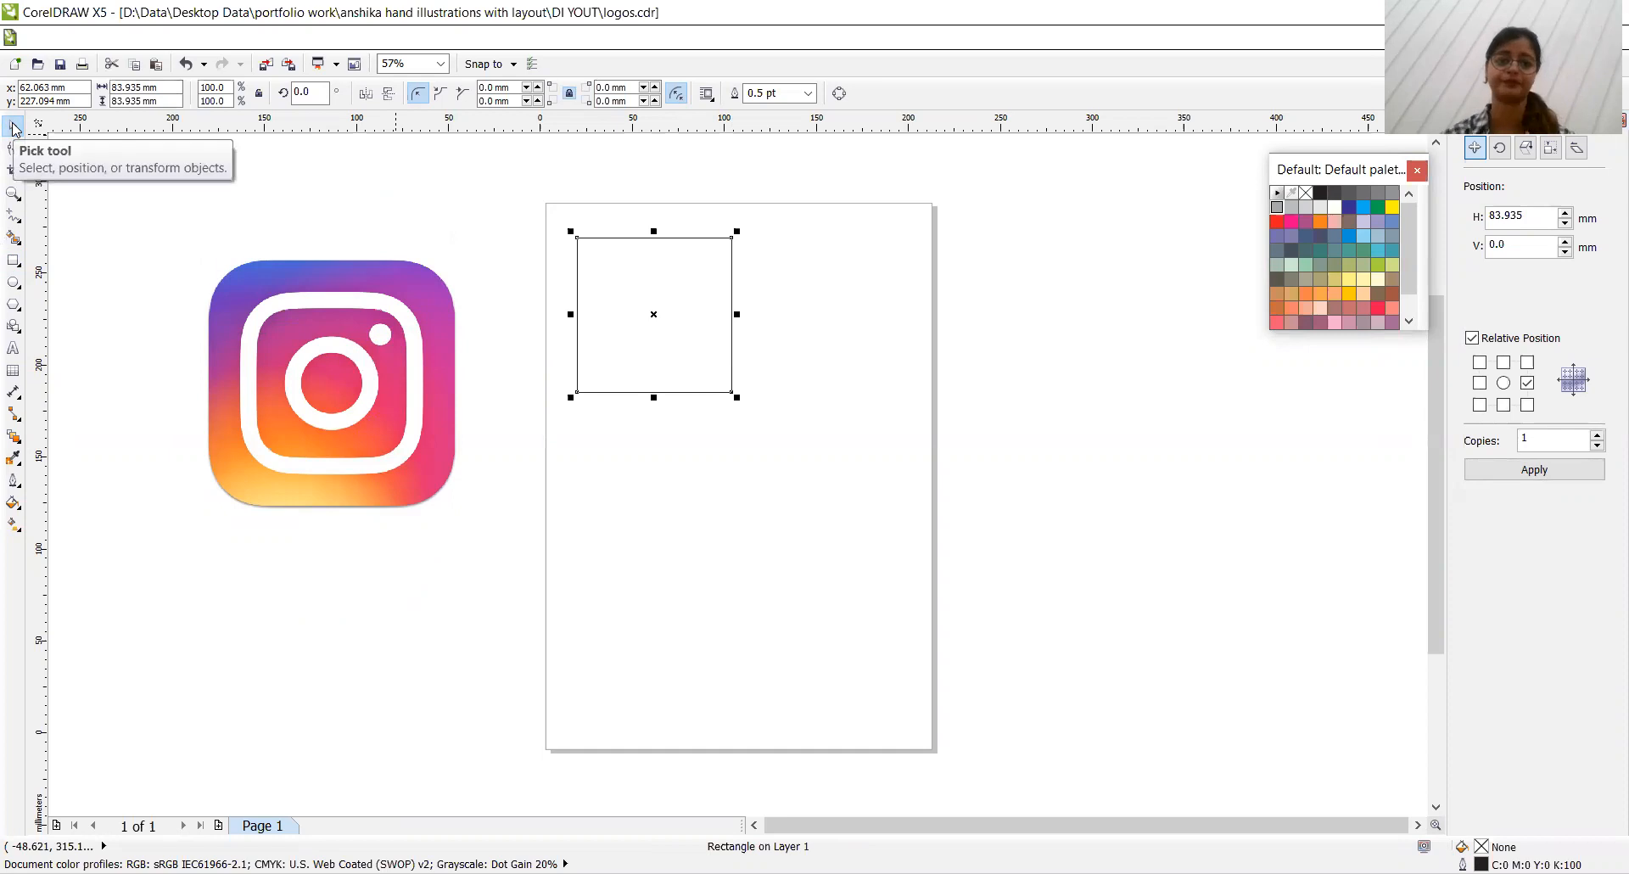
Step: Set the square's outline width to 4.0 pt, trying 2.0 pt first
left_click(792, 94)
left_click(807, 94)
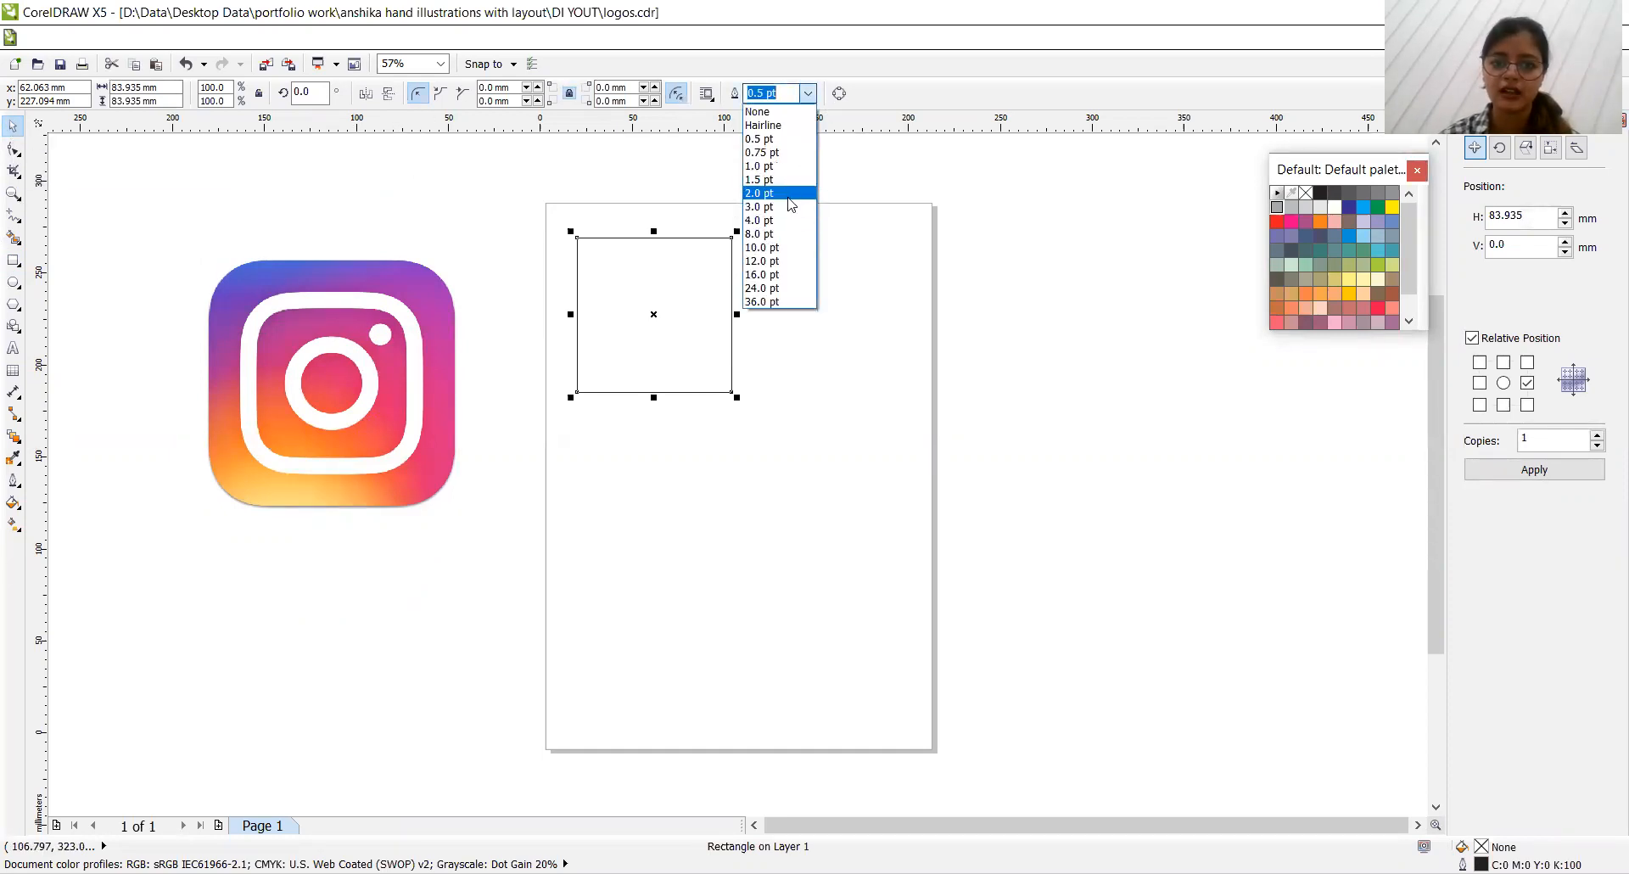
left_click(789, 193)
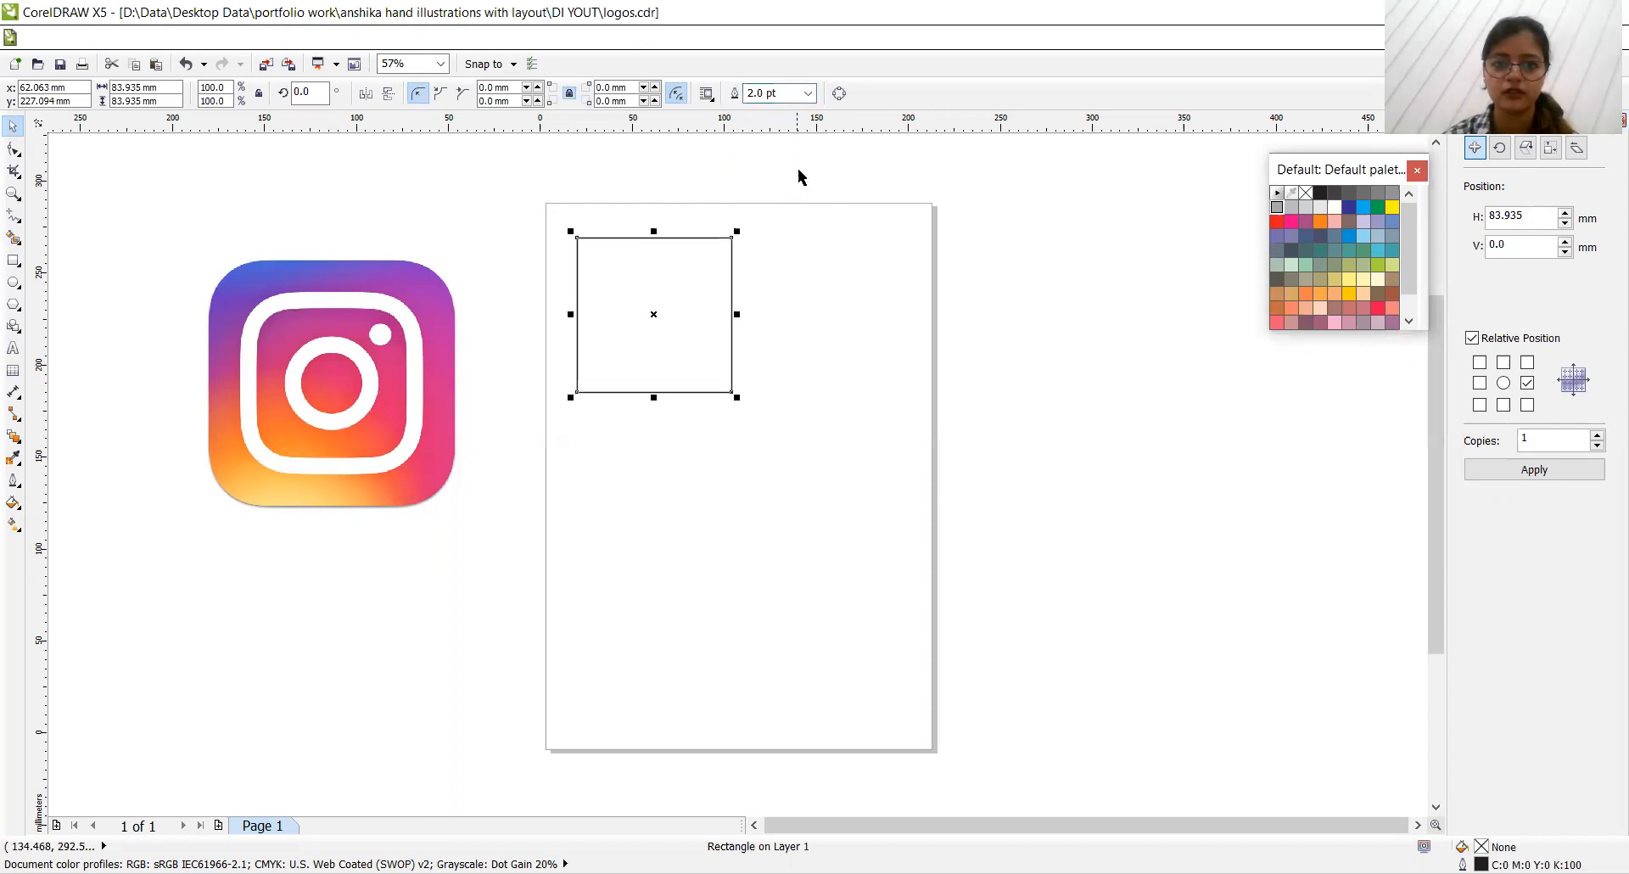
left_click(807, 93)
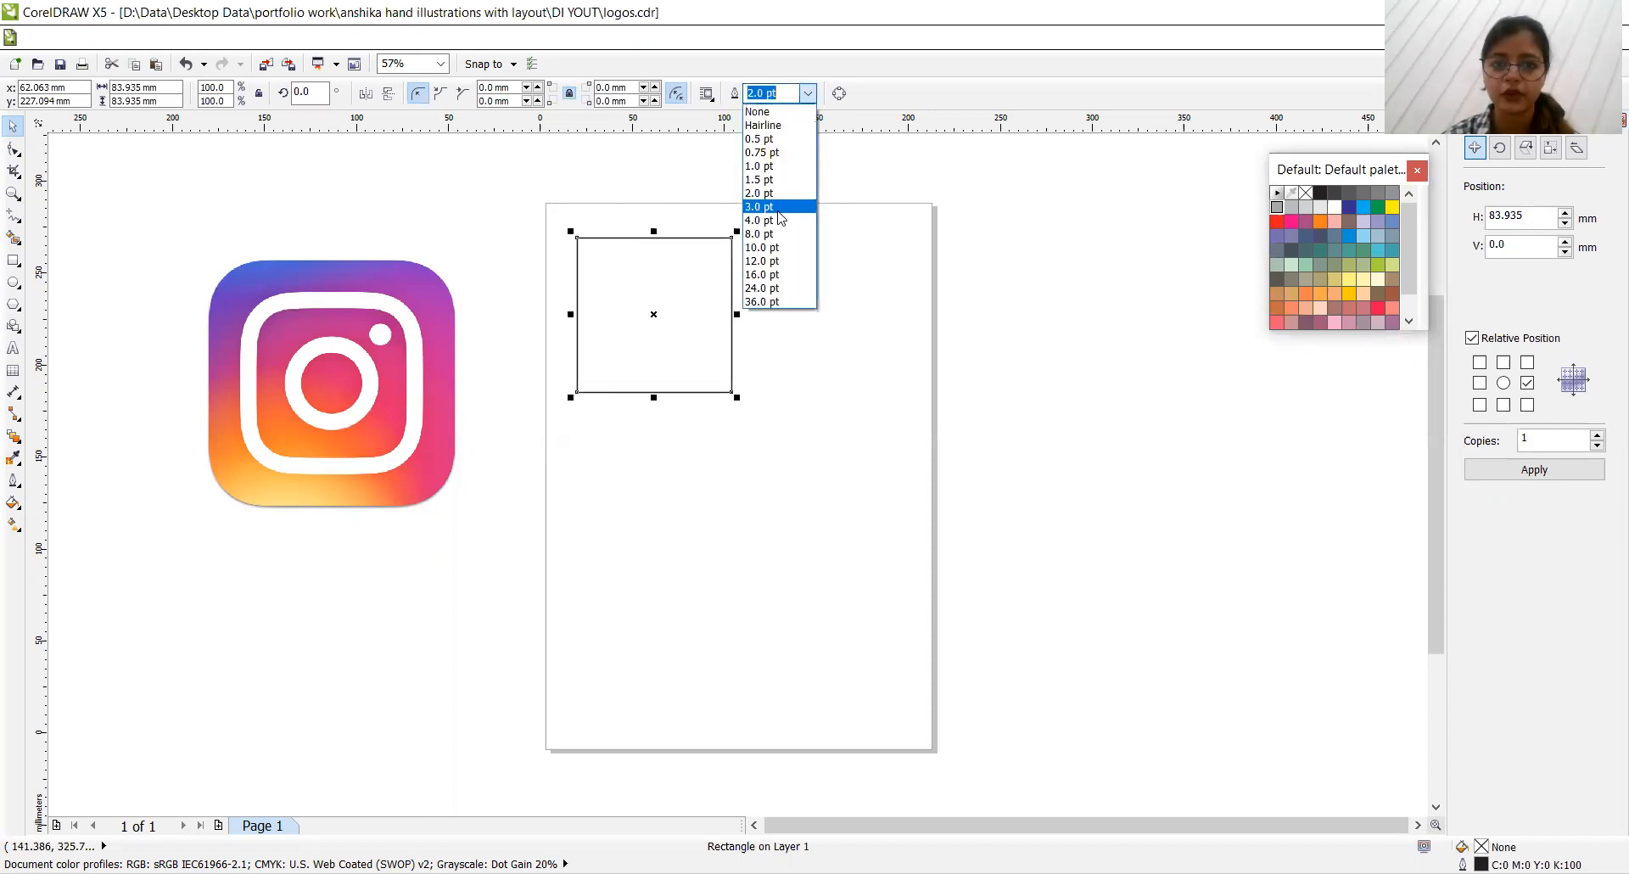
left_click(778, 218)
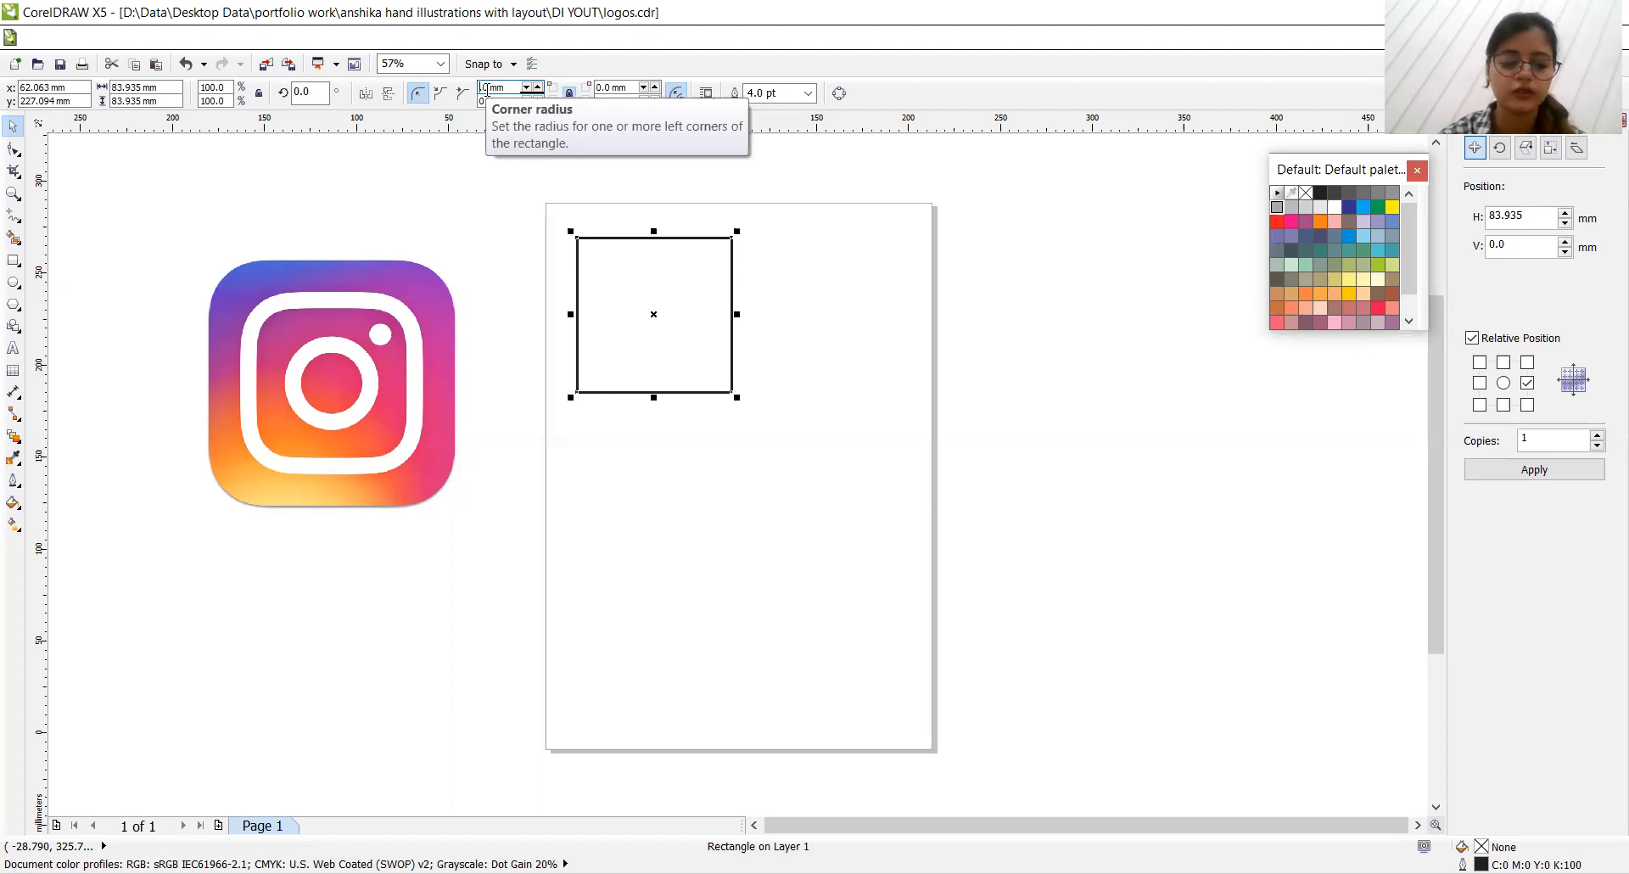
Step: Try rounding all four corners of the square with a 30 mm radius, and undo it
type("30.")
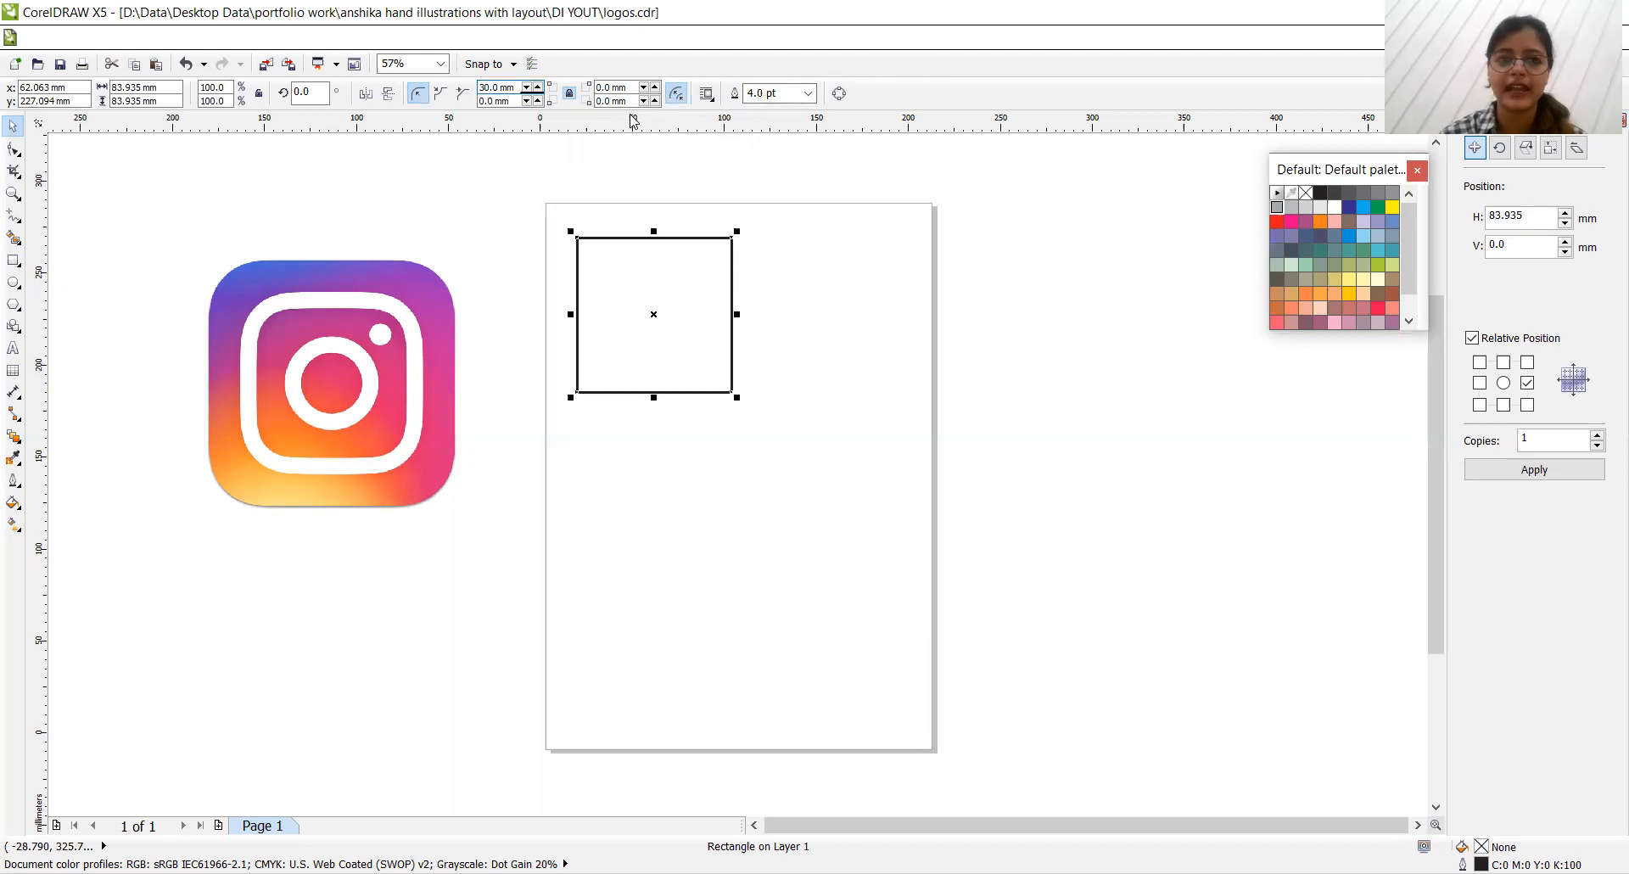
key("Return")
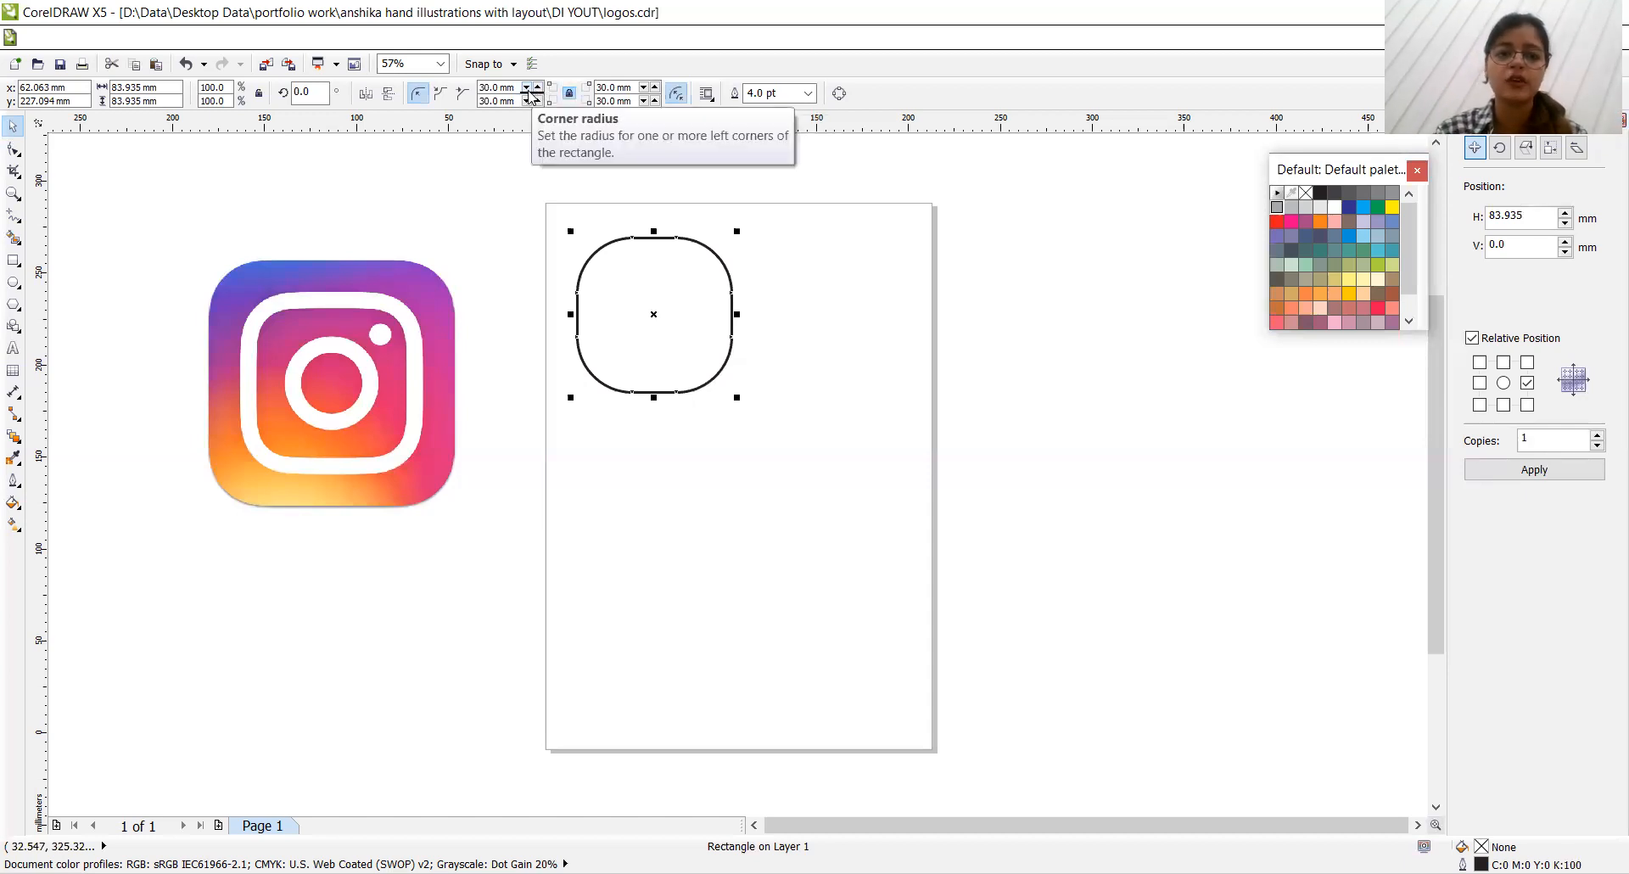
key("ctrl+z")
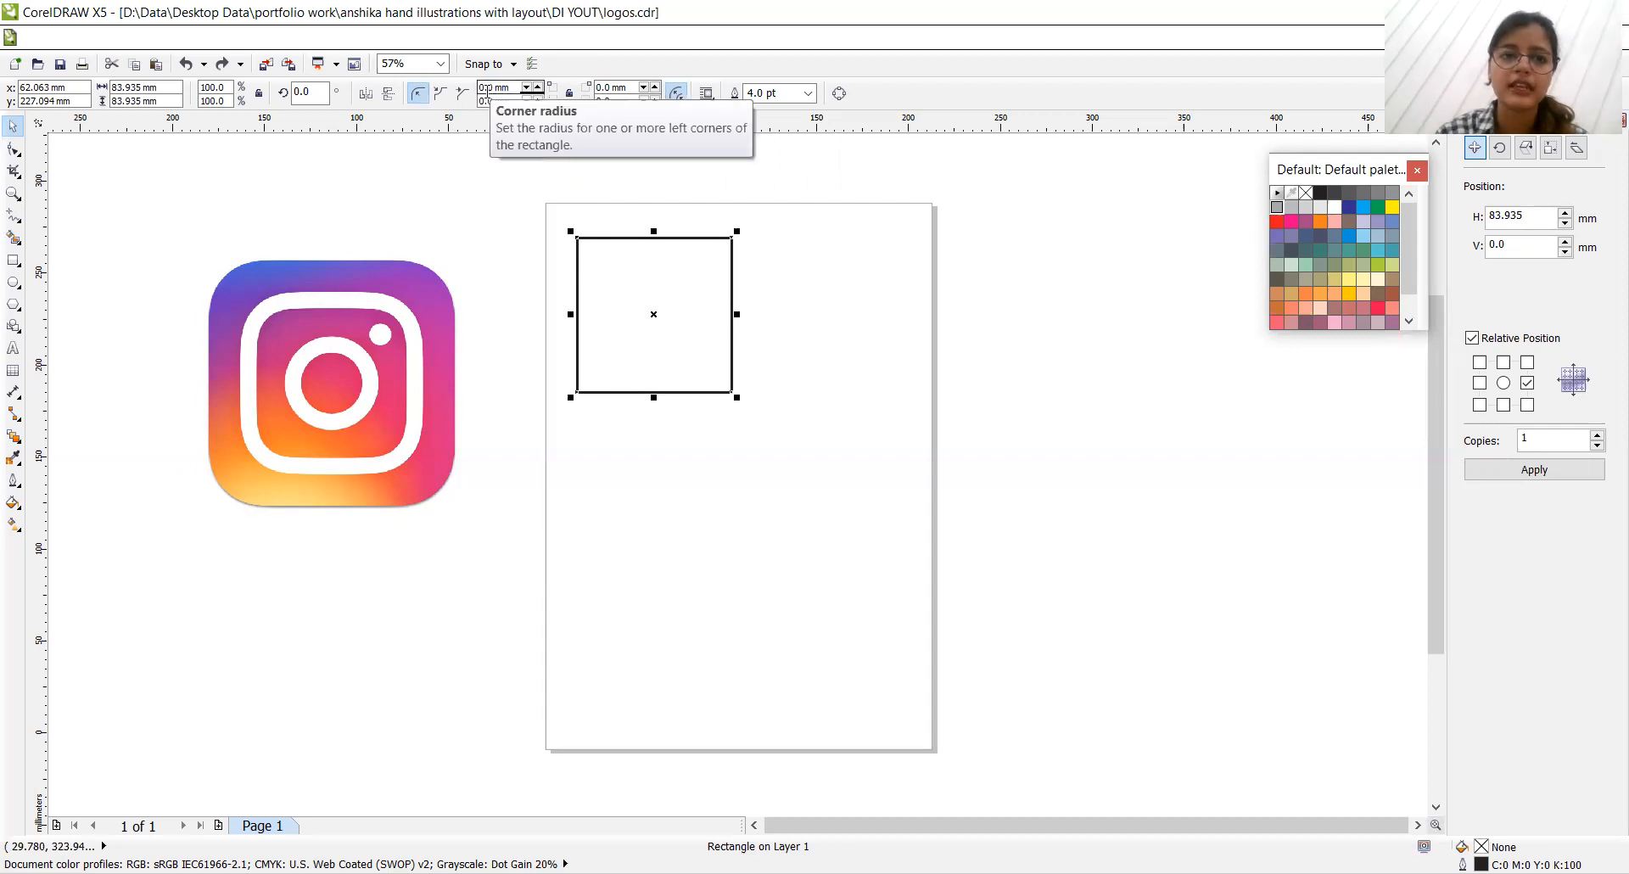
Step: Try rounding only the square's two upper corners individually, each with a 30 mm radius
left_click(487, 90)
key("BackSpace")
type("30")
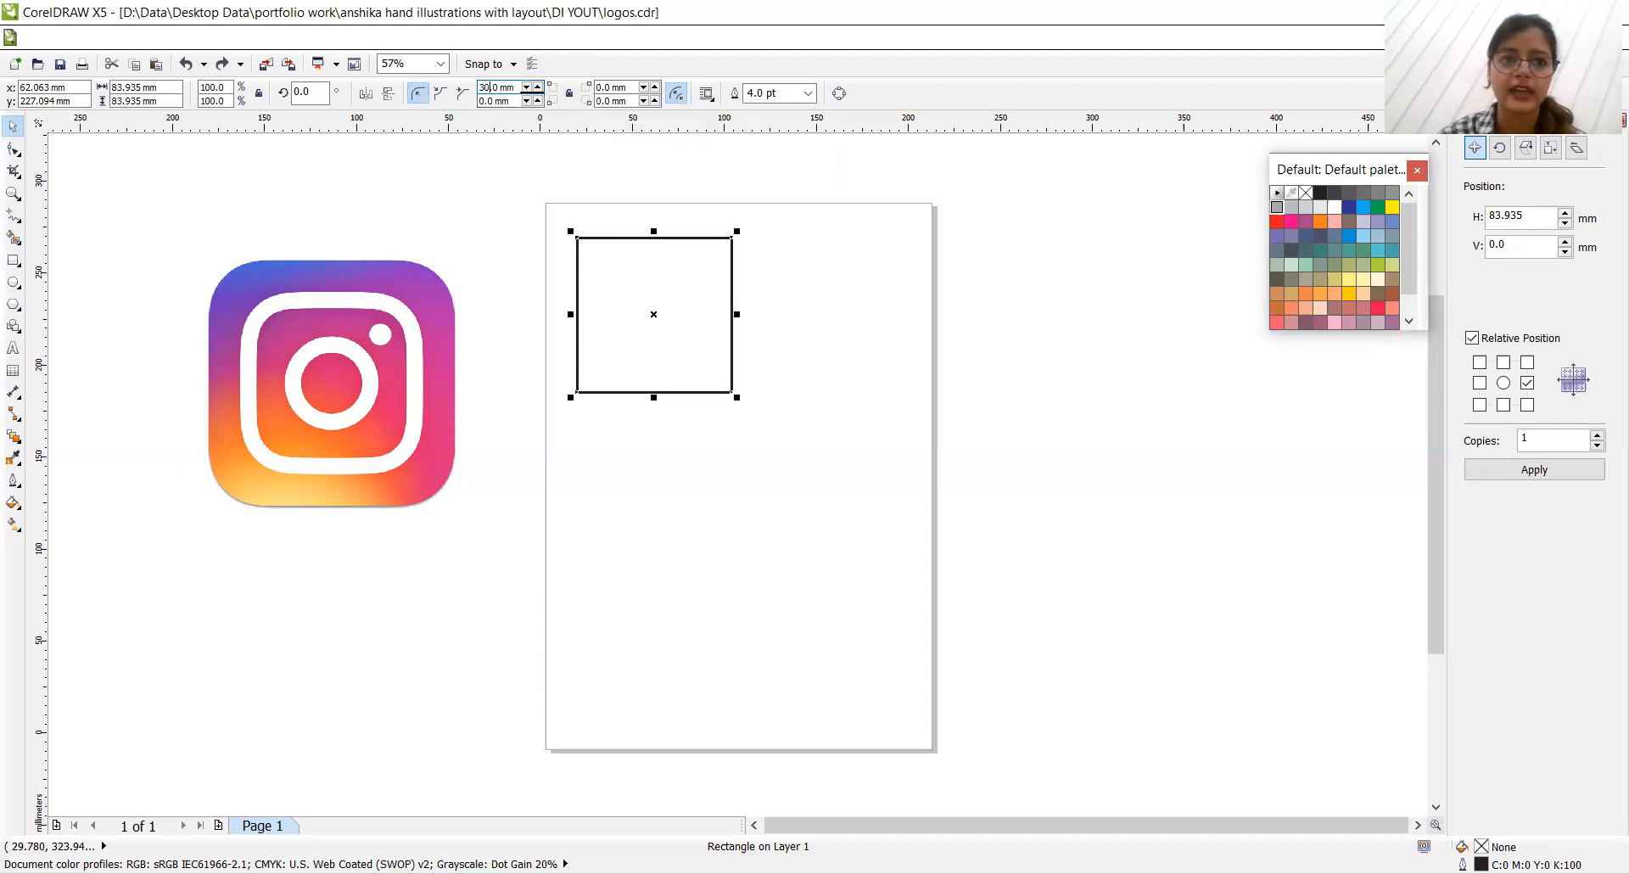
key("Return")
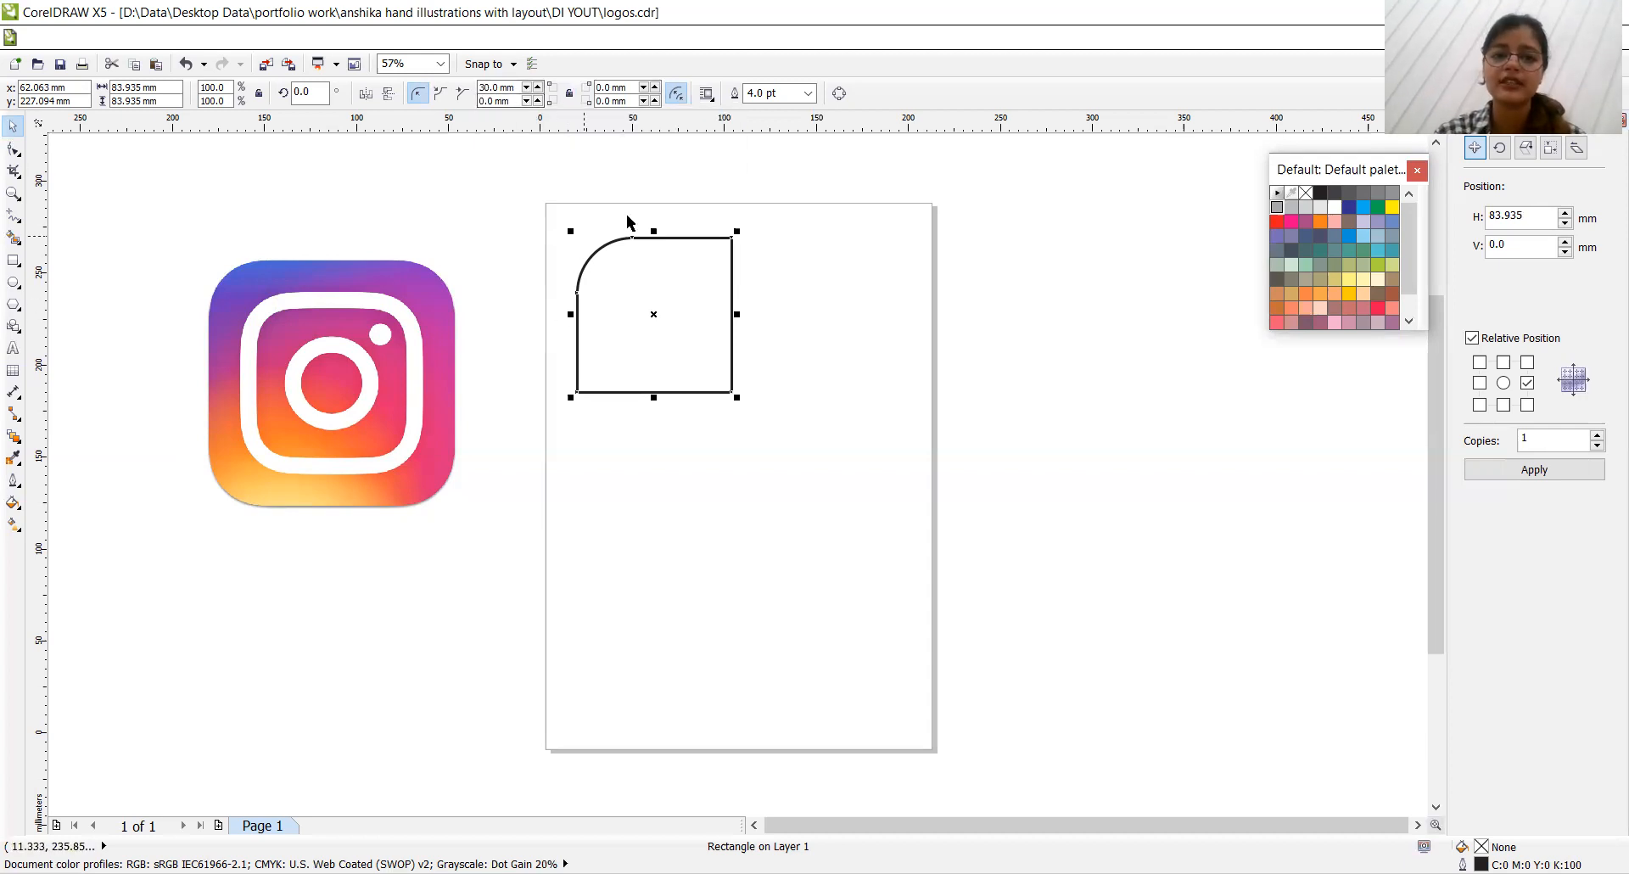
left_click(600, 88)
key("Delete")
type("3")
key("Return")
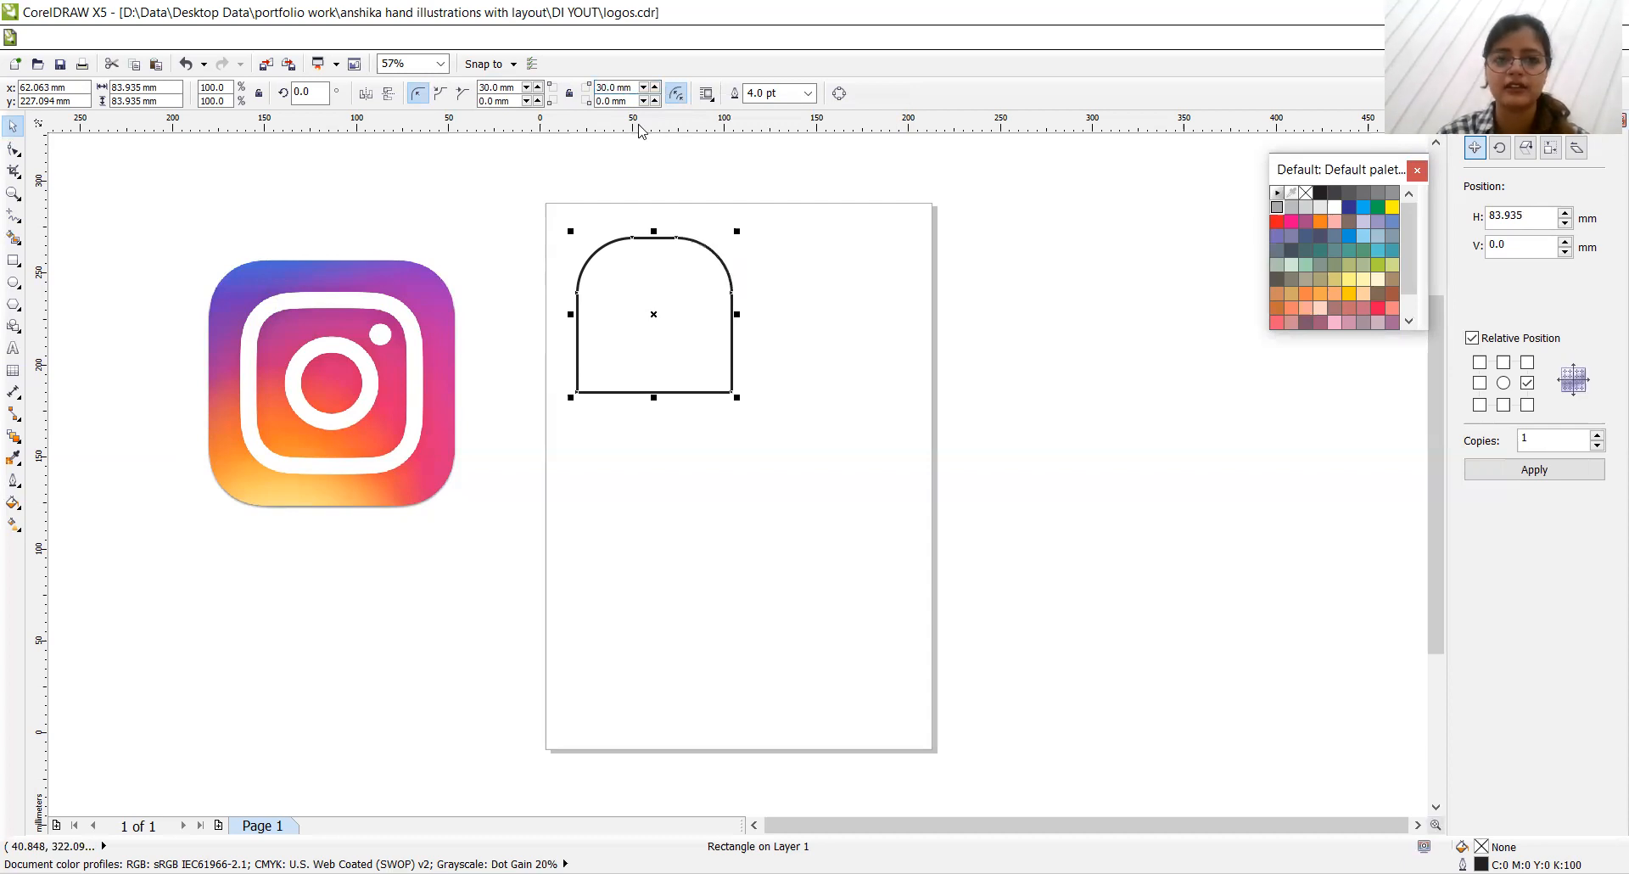
Step: Undo the upper-right rounding, try a 60 mm radius on that corner, and undo back to a plain square
key("ctrl+z")
left_click(600, 89)
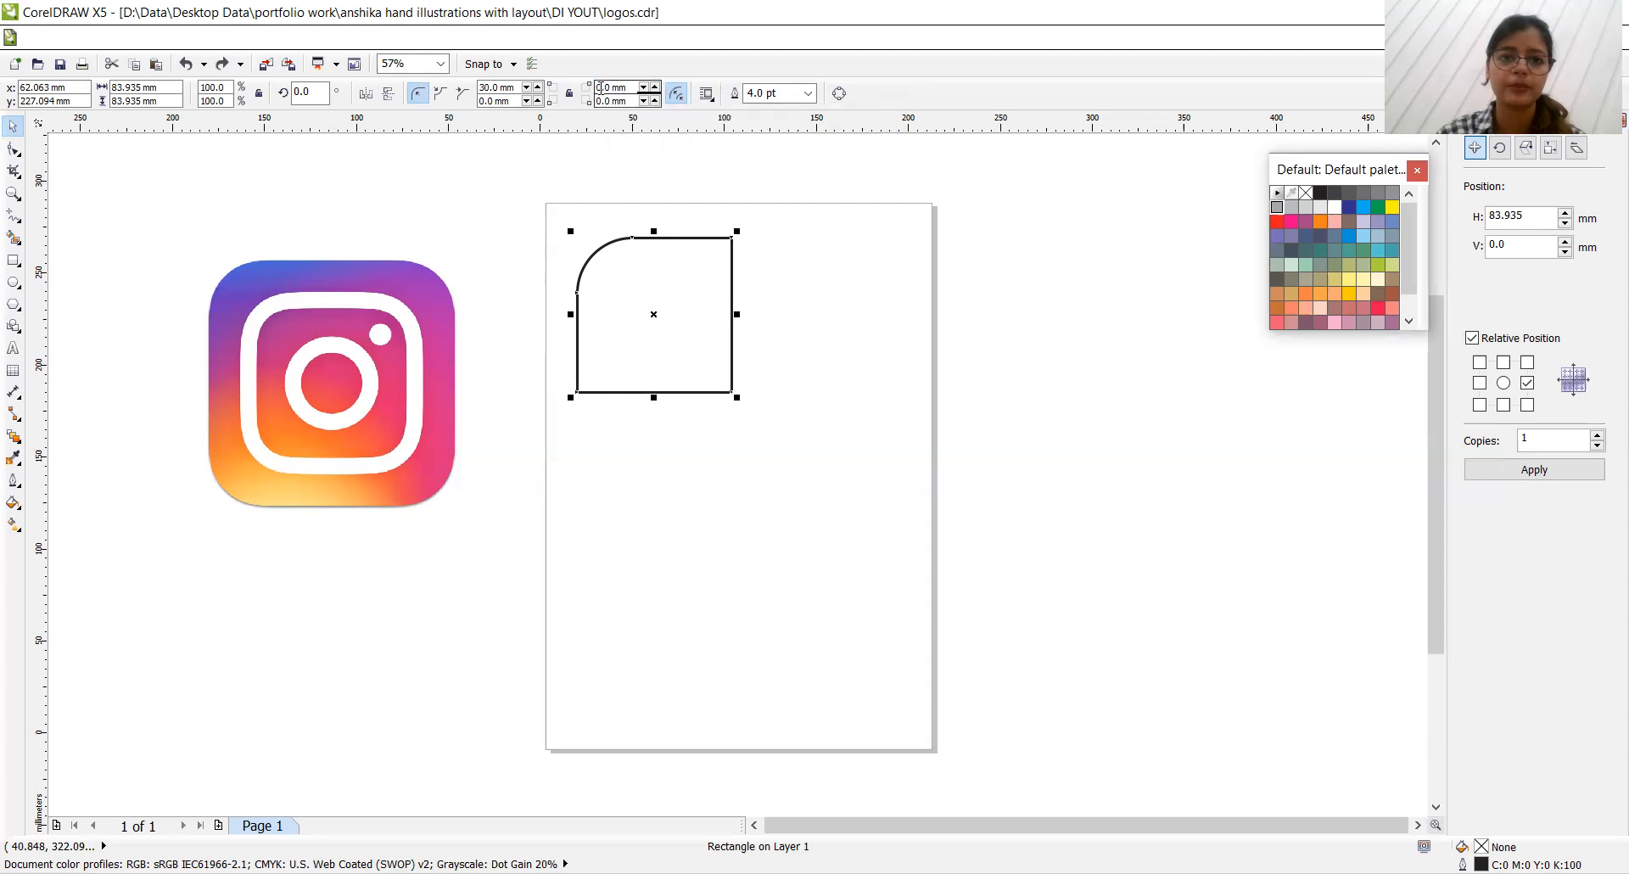
key("Delete")
type("6")
key("Return")
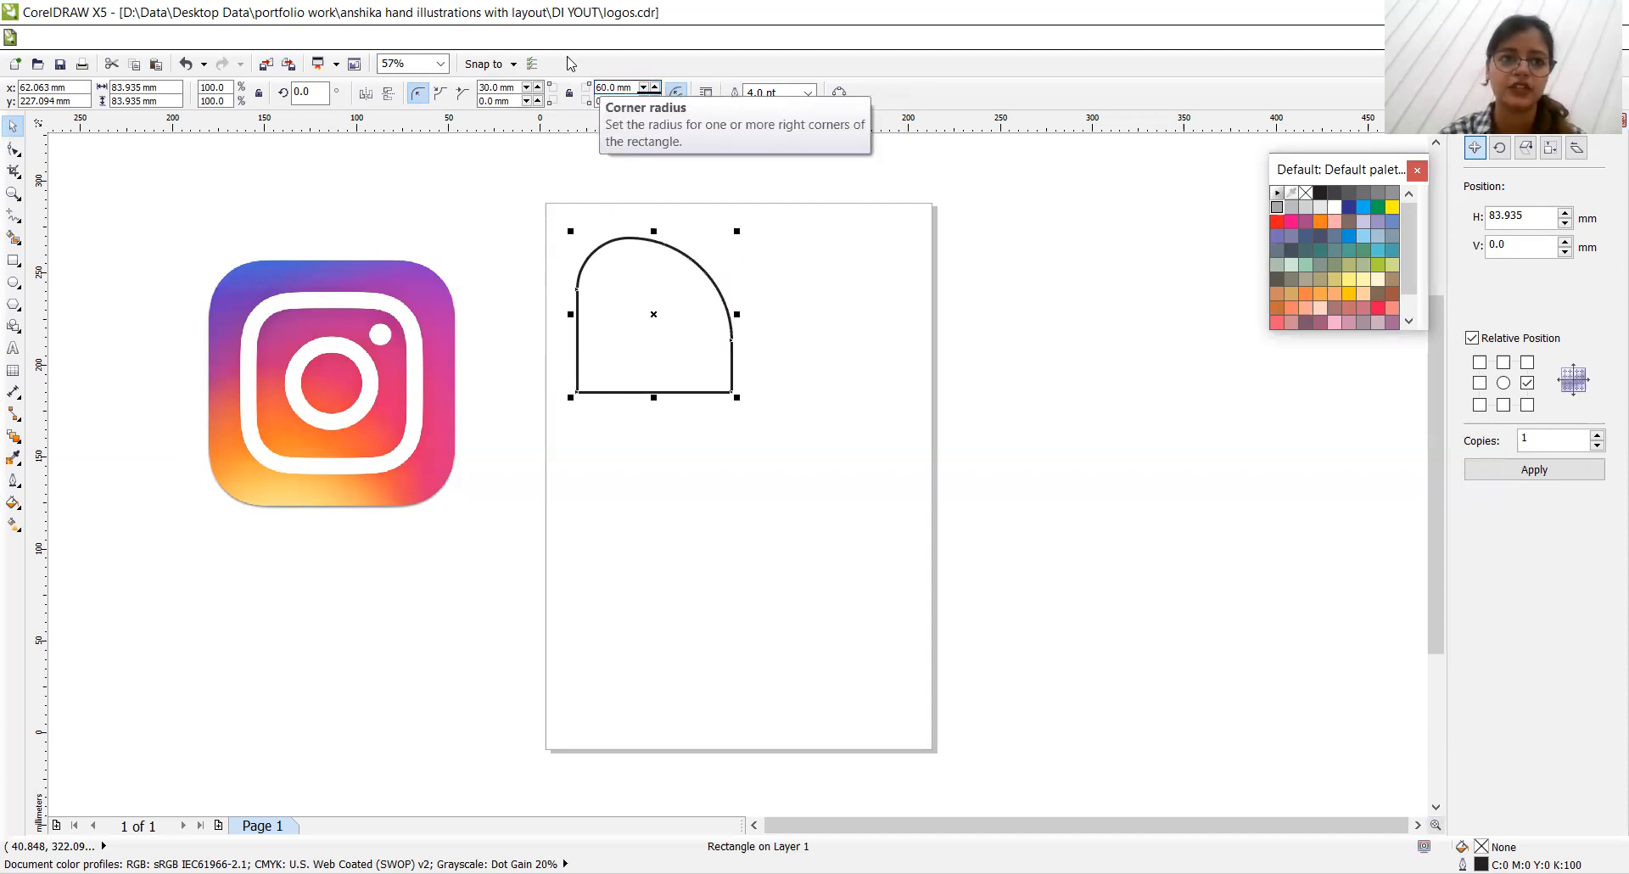
left_click(165, 16)
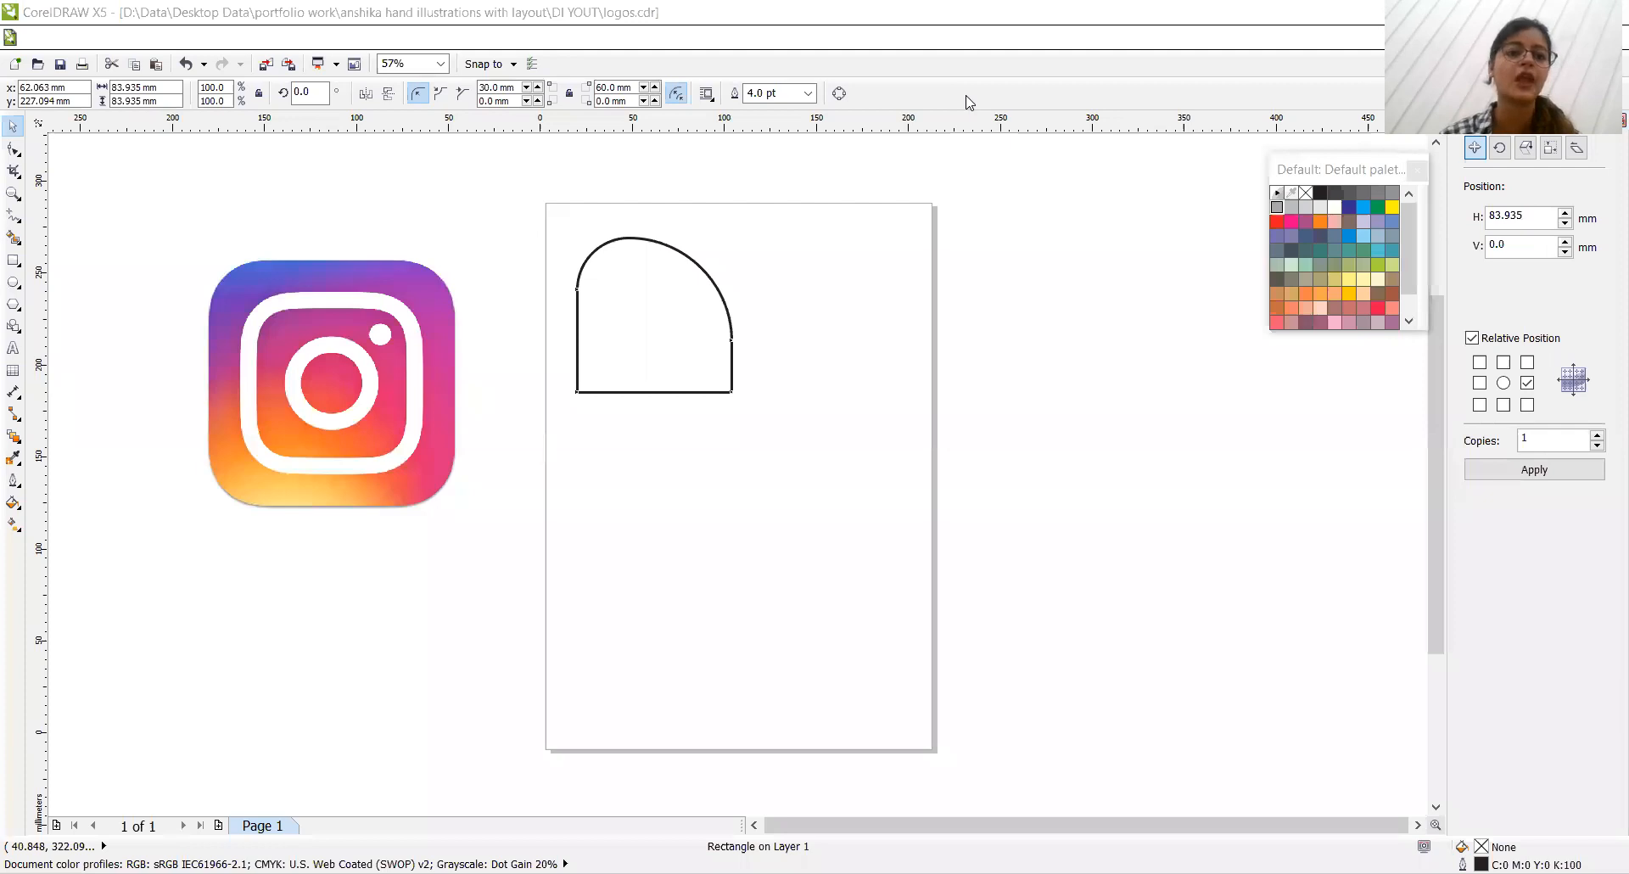
left_click(681, 279)
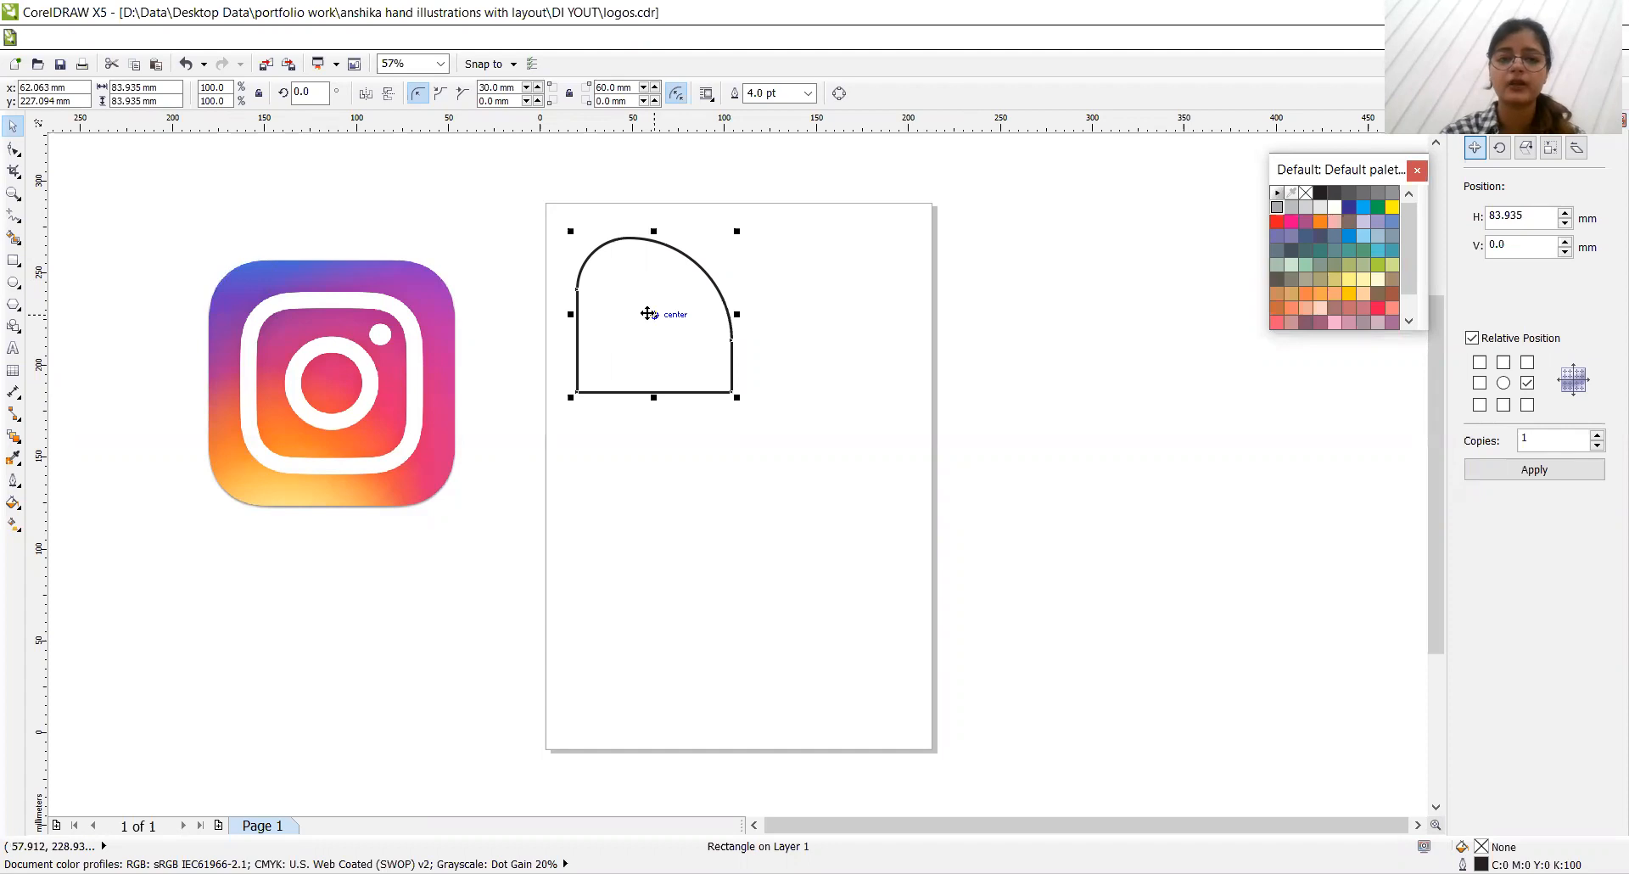
key("ctrl+z")
key("ctrl+z")
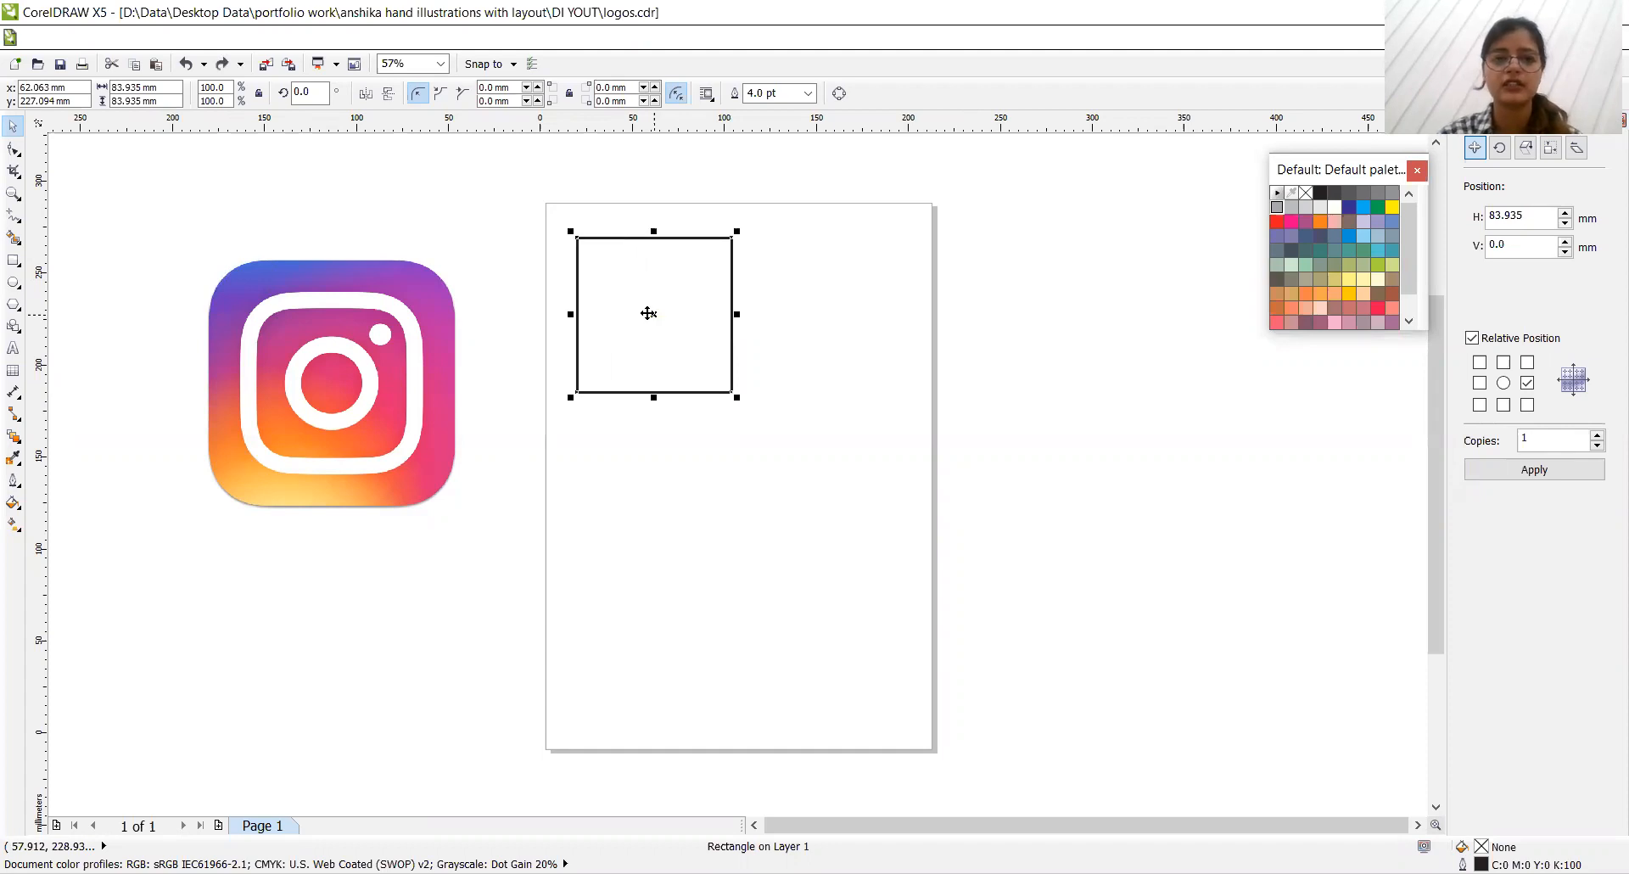
Step: Link the corner radii for joint editing and round all four corners of the square to 20 mm
left_click(569, 95)
double_click(483, 88)
type("2")
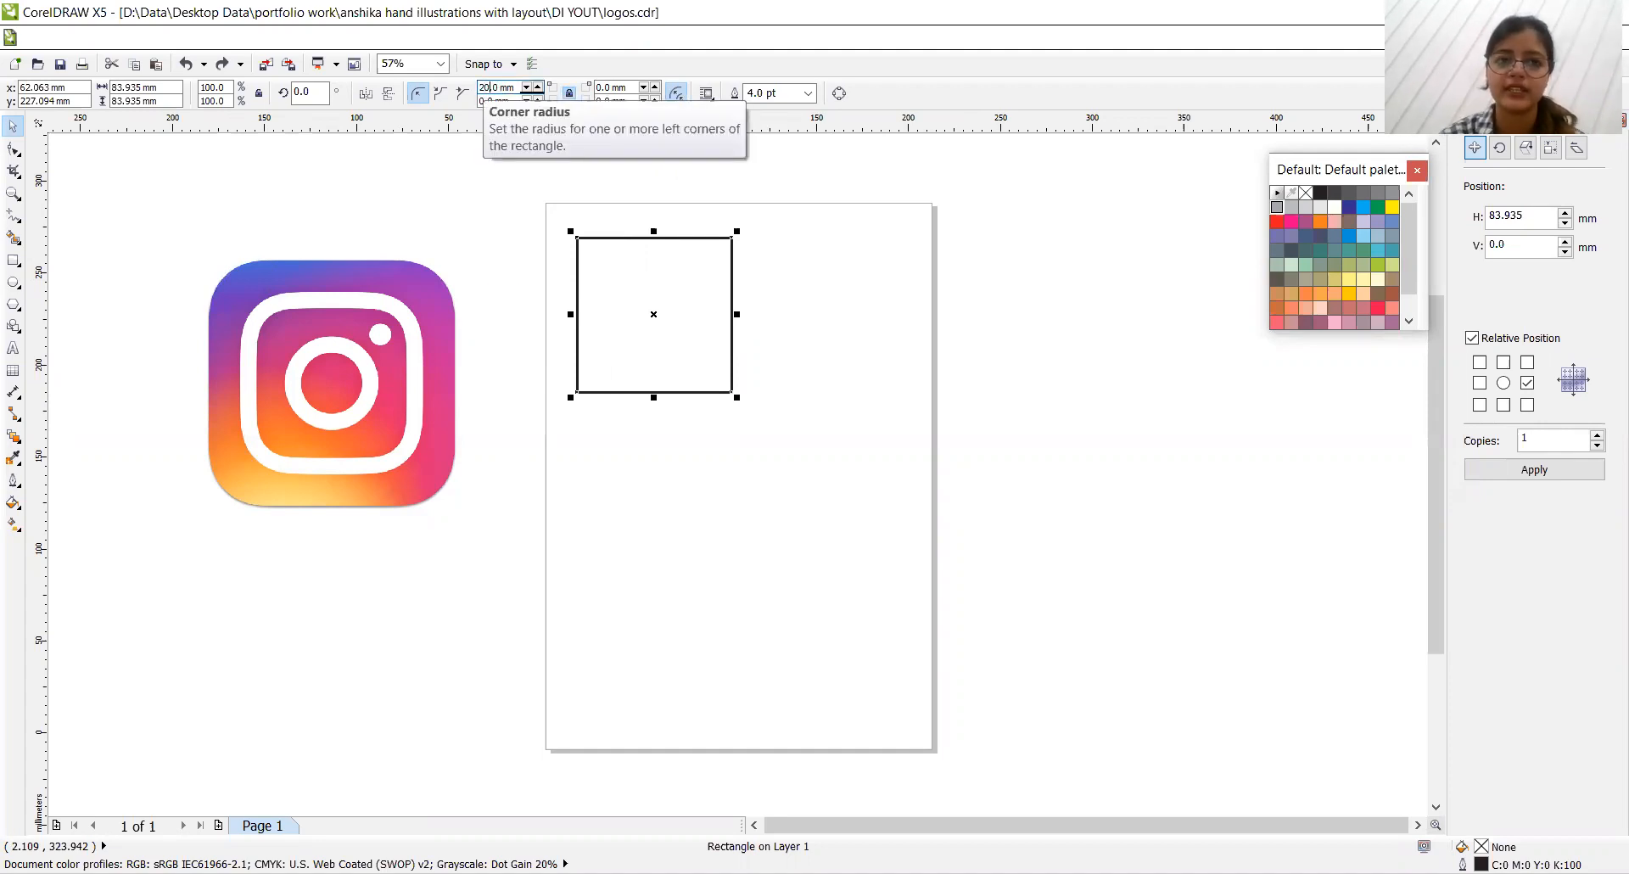
type("0")
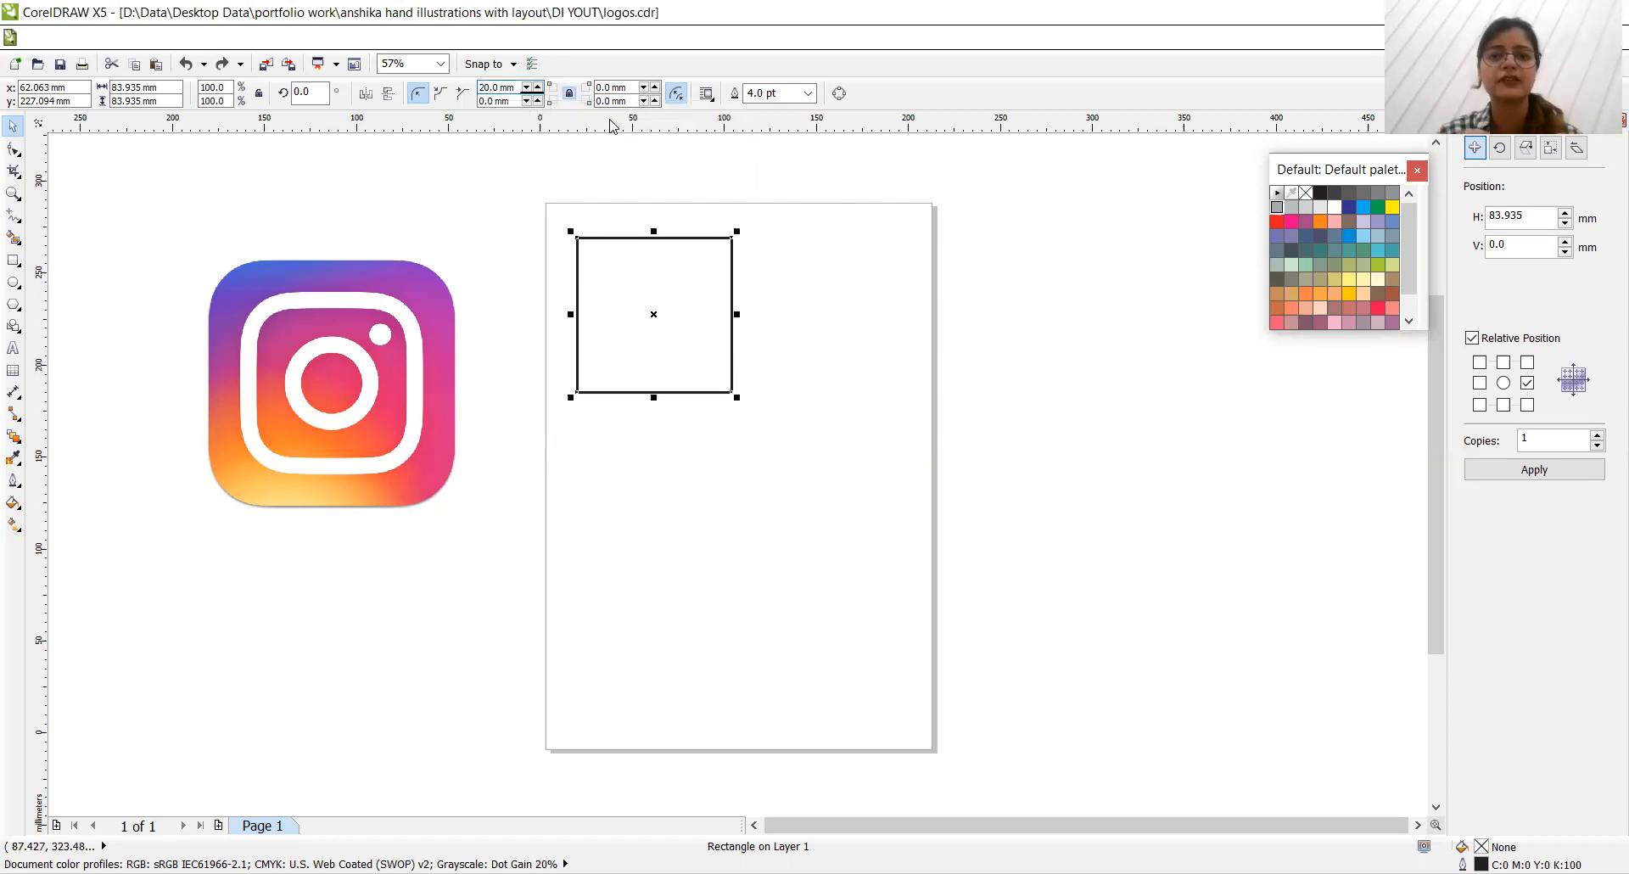
key("Return")
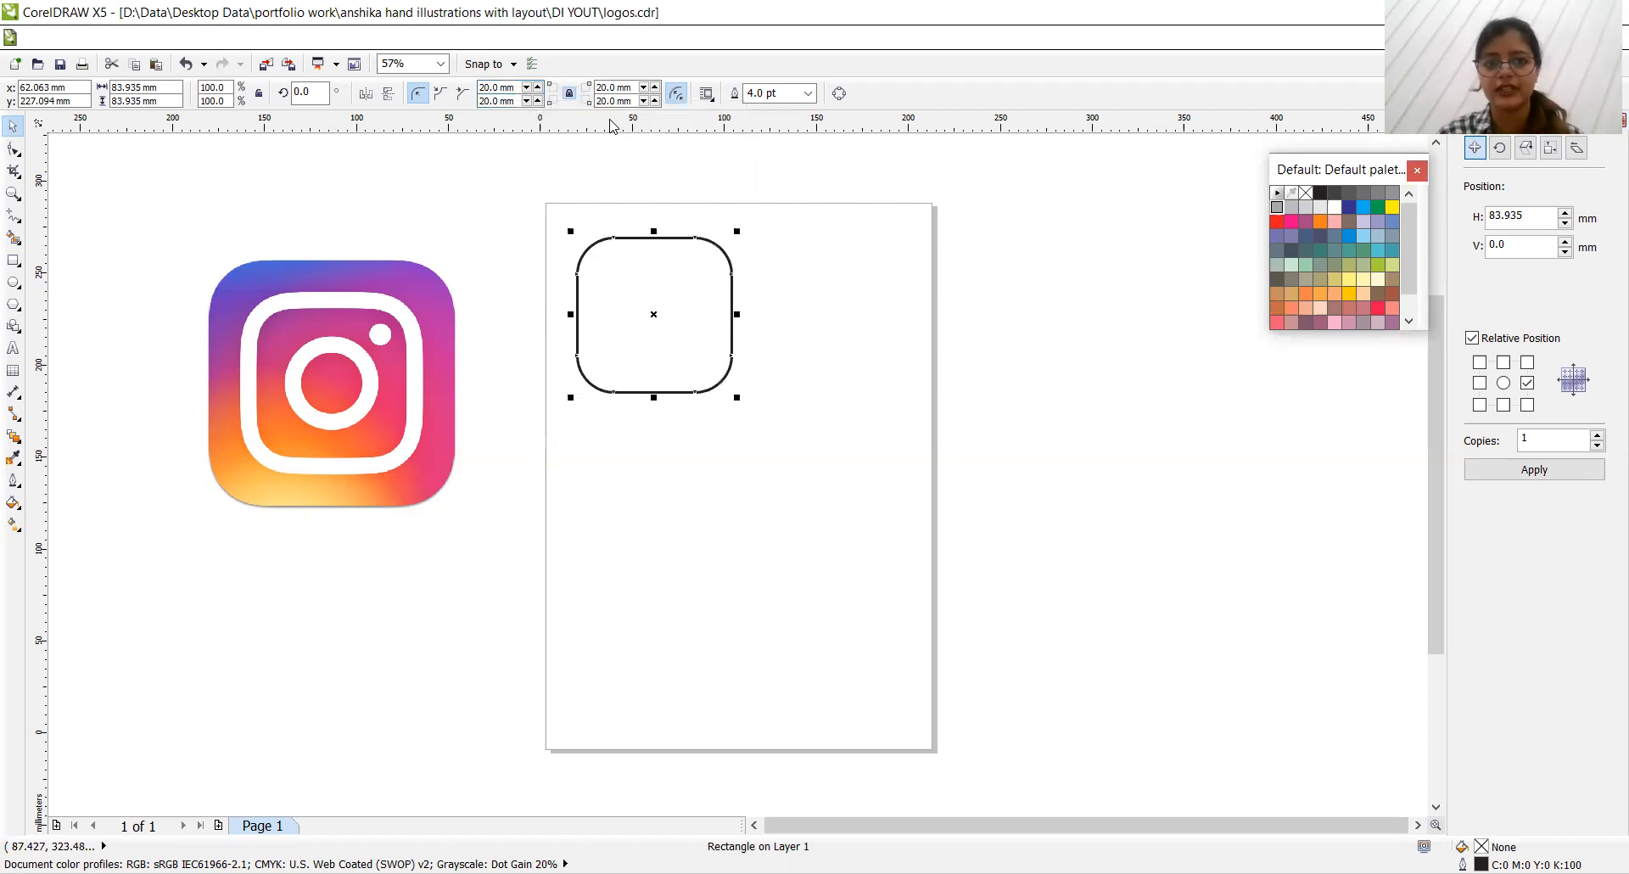
Step: Try moving the rounded square onto the Instagram logo, and undo the move
left_click_drag(653, 314, 280, 408)
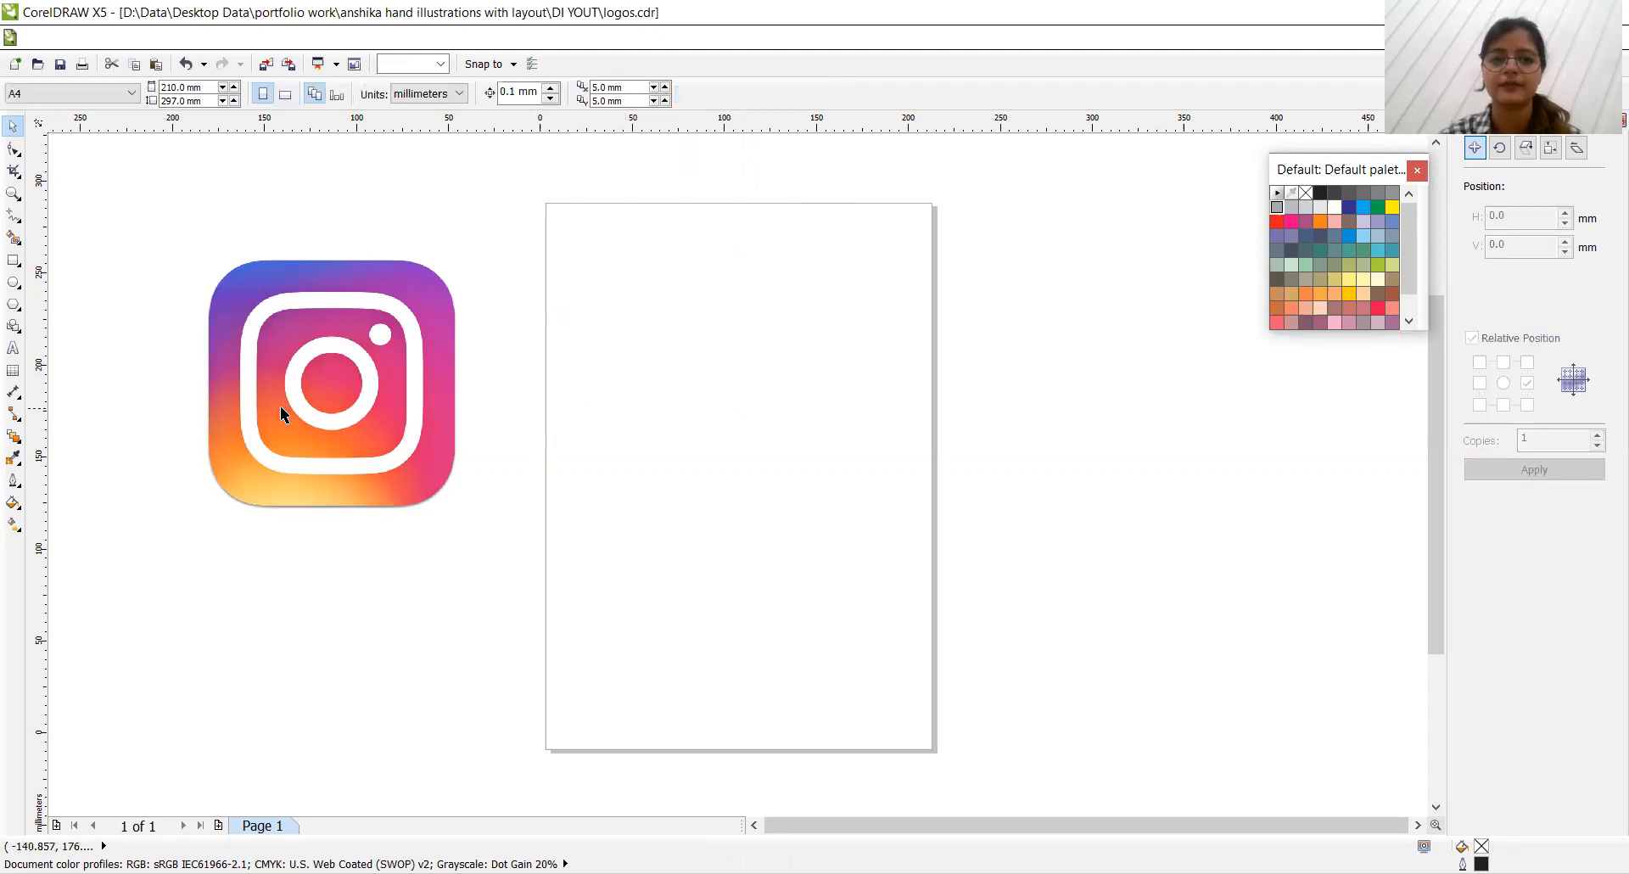
key("ctrl+z")
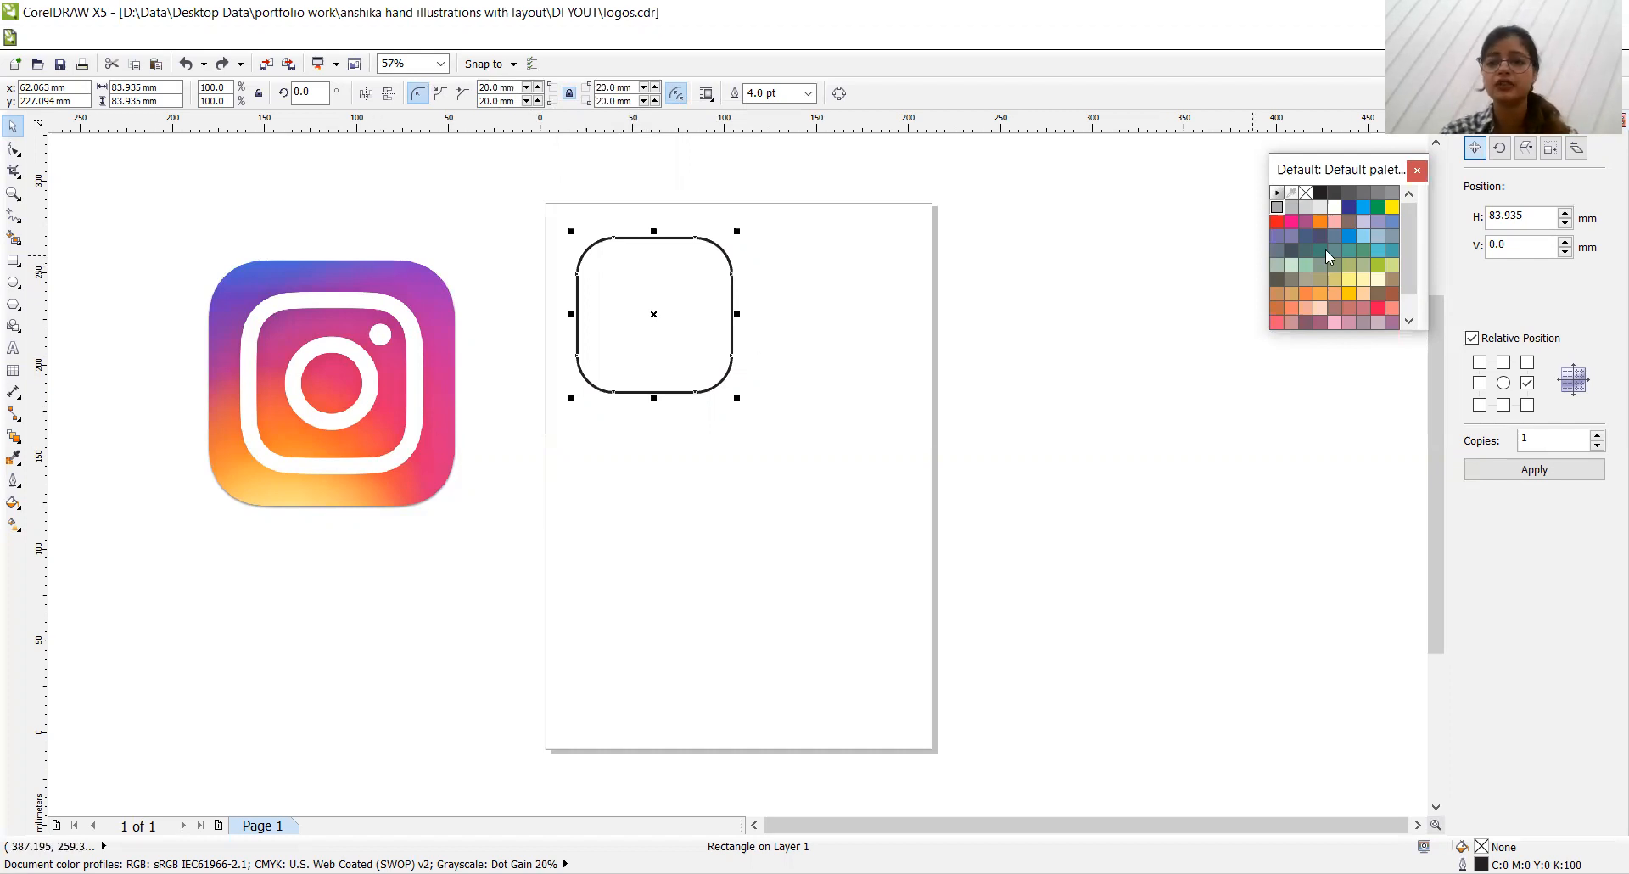
Step: Fill the rounded square with pinkish red (C:0 M:100 Y:60 K:0) and give it a diagonal linear fountain fill fading to white
left_click_drag(1339, 175, 1146, 158)
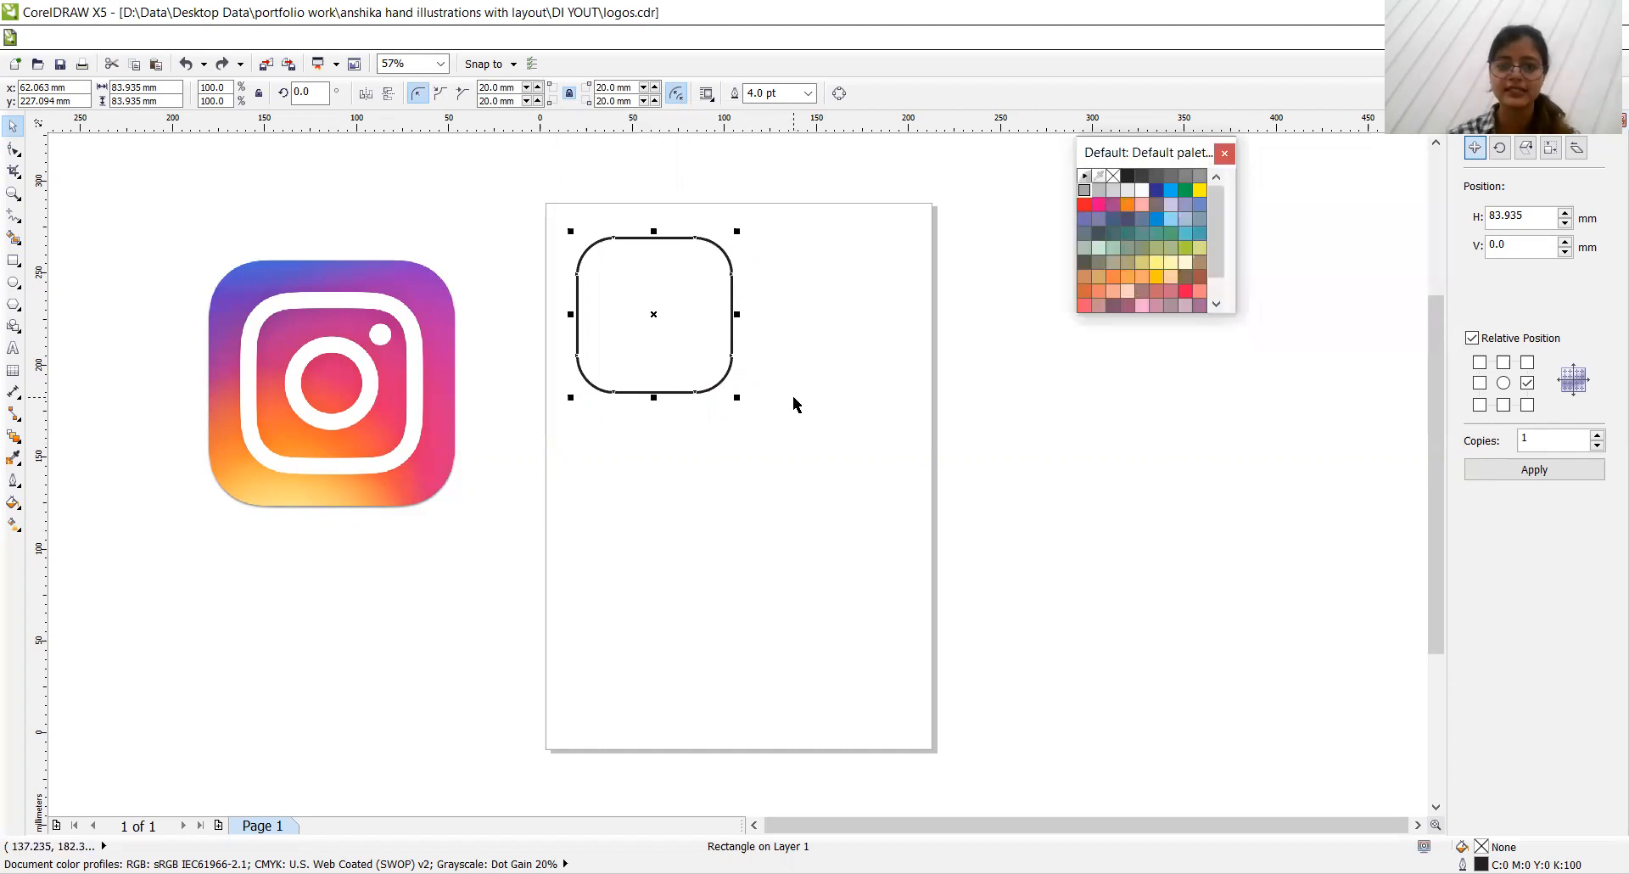
left_click(1185, 294)
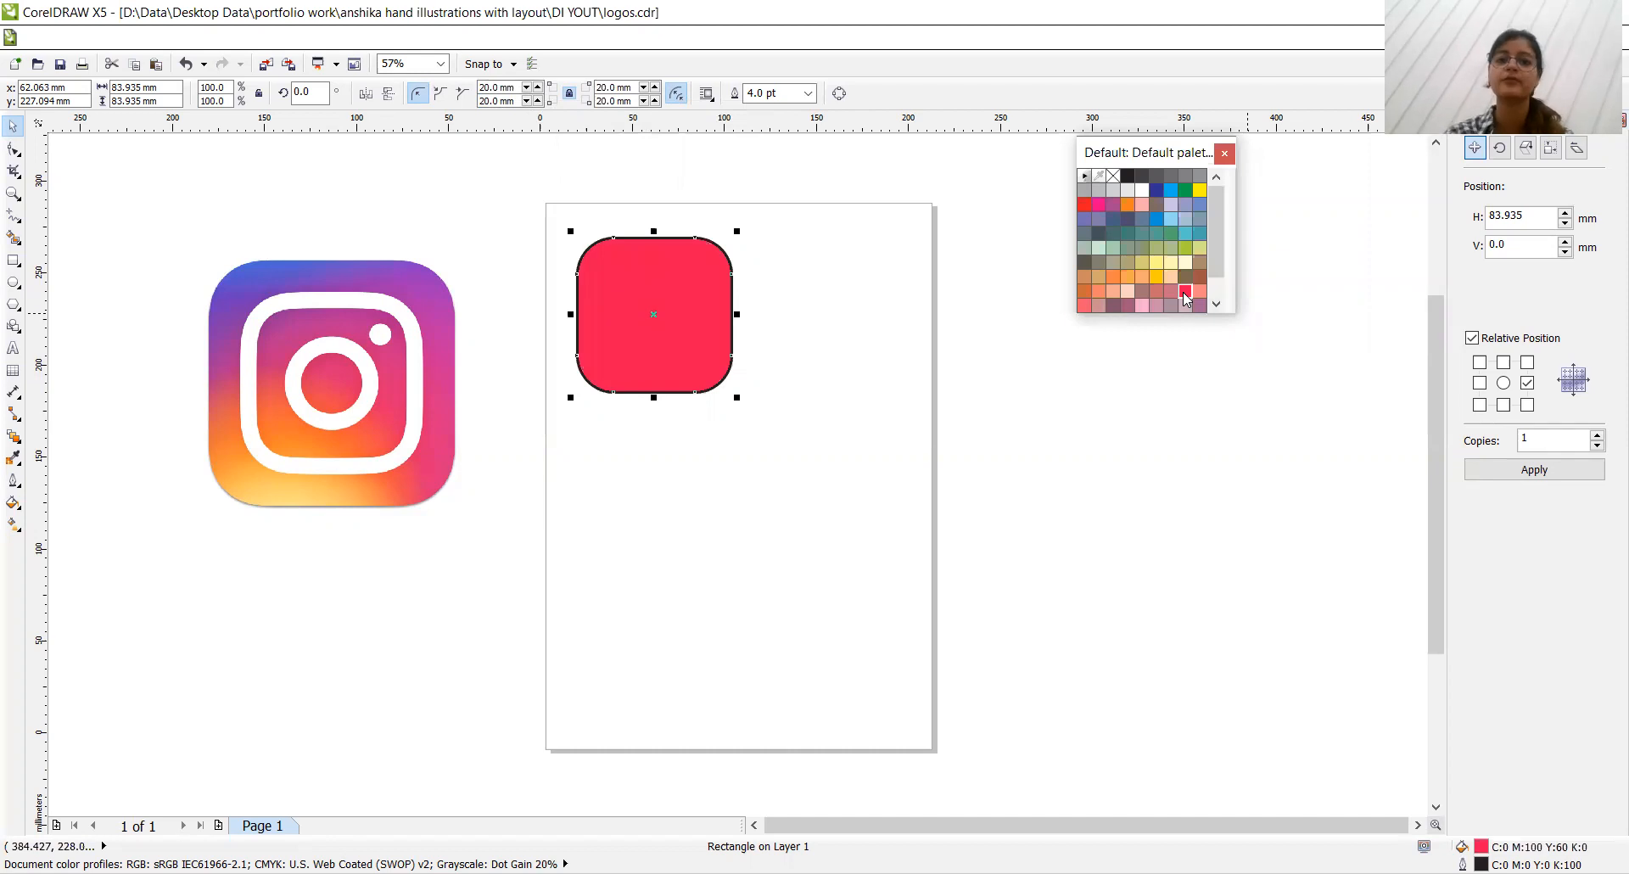
left_click(15, 523)
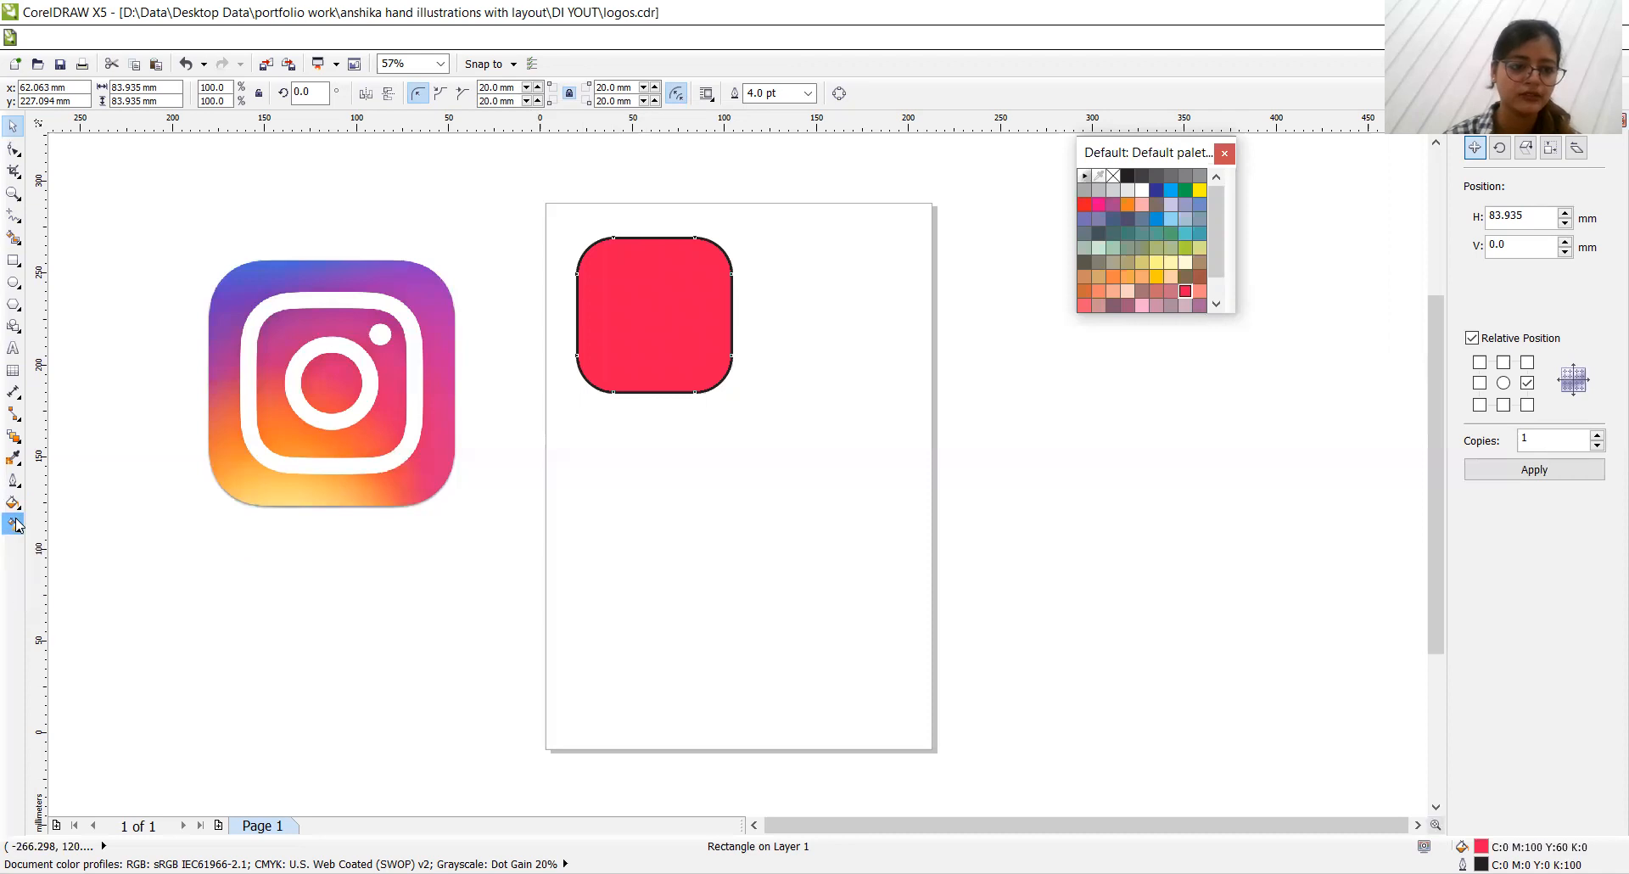
left_click(652, 326)
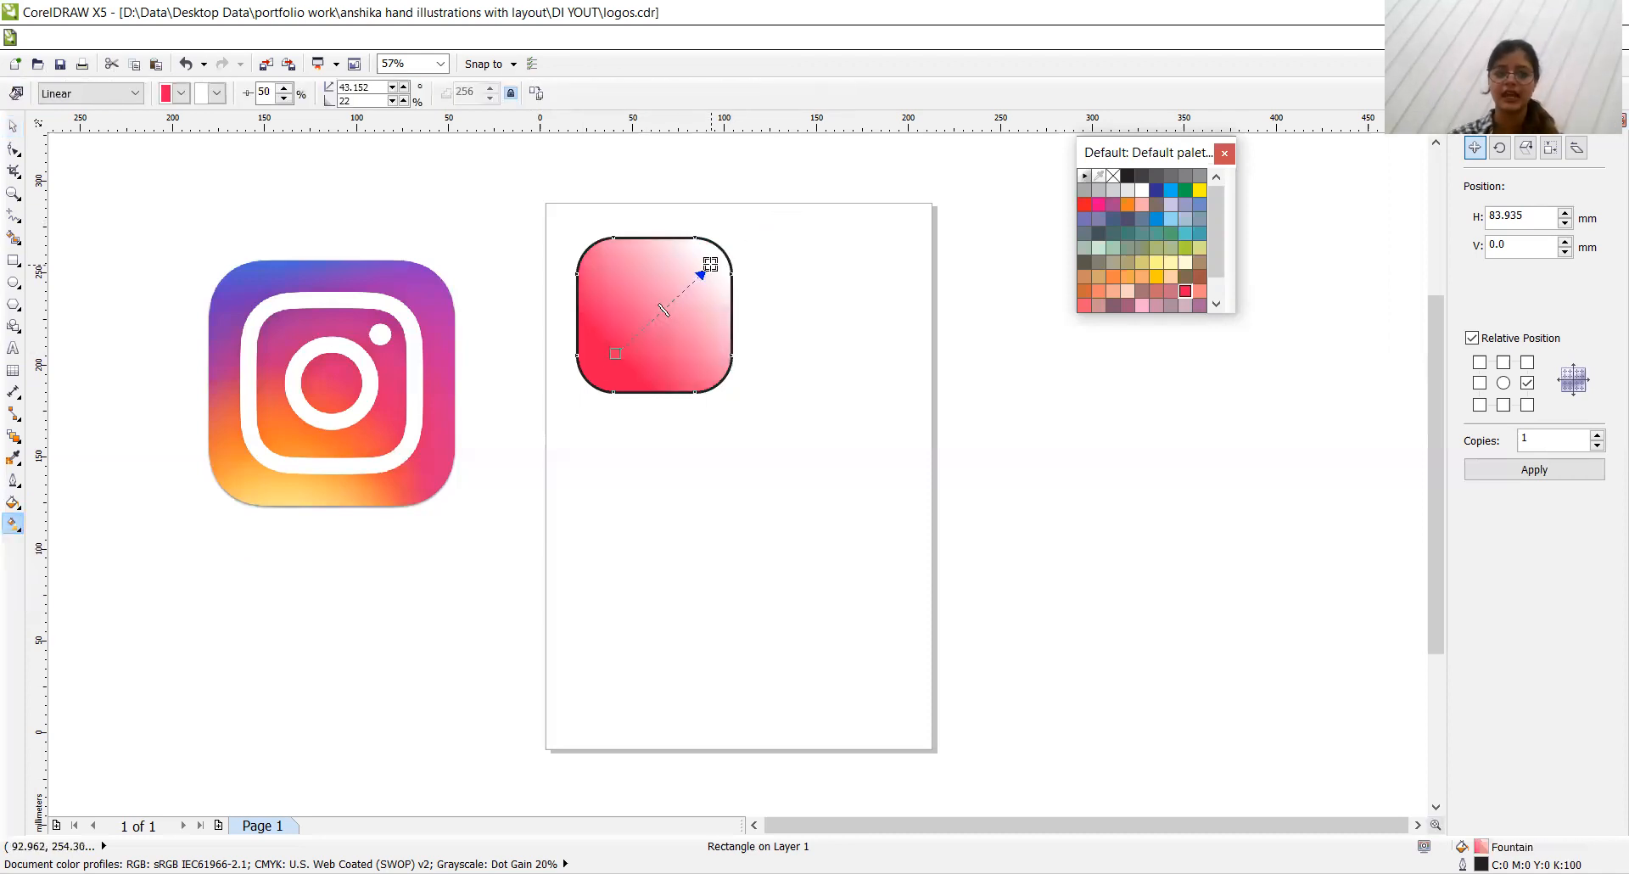
left_click_drag(615, 352, 596, 366)
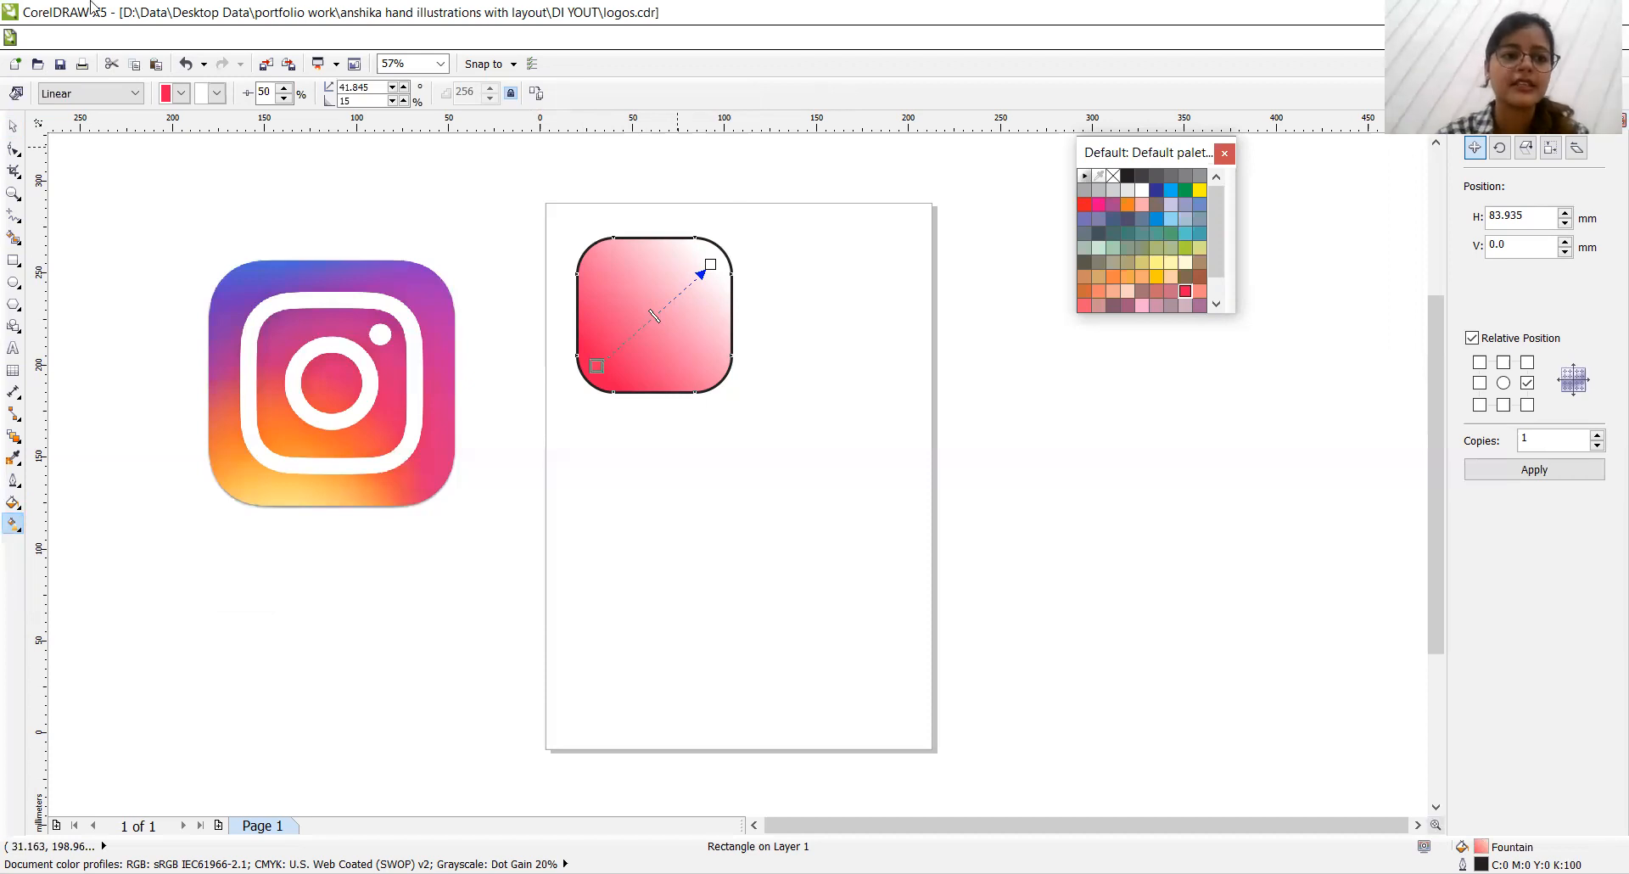
Step: Try the Square and Conical fountain fill types on the rounded square
left_click(133, 95)
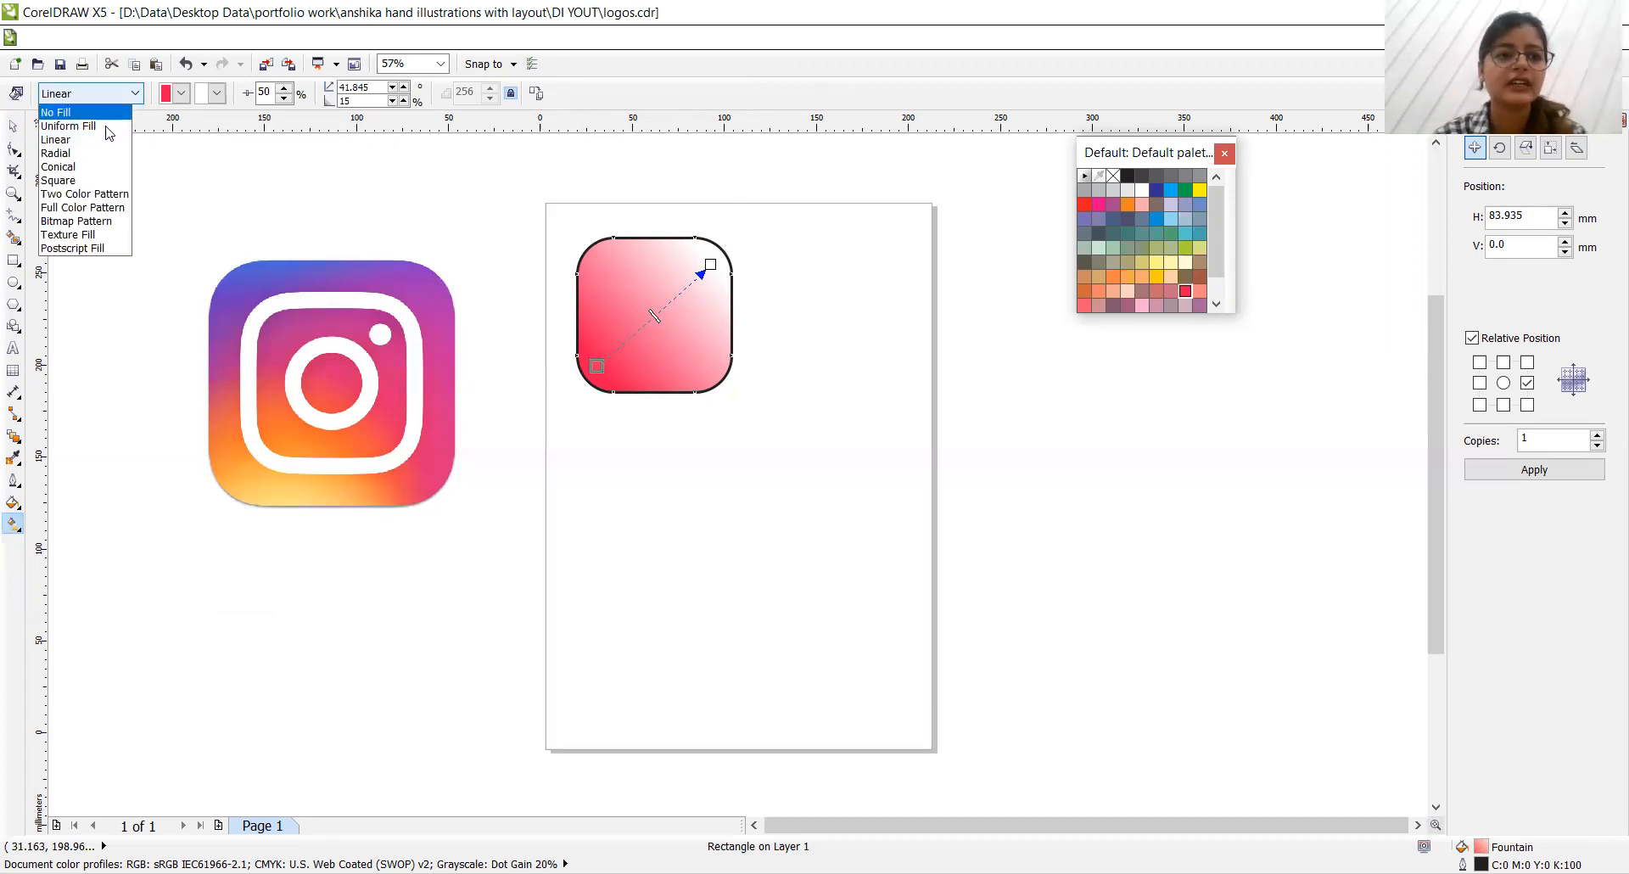
left_click(107, 181)
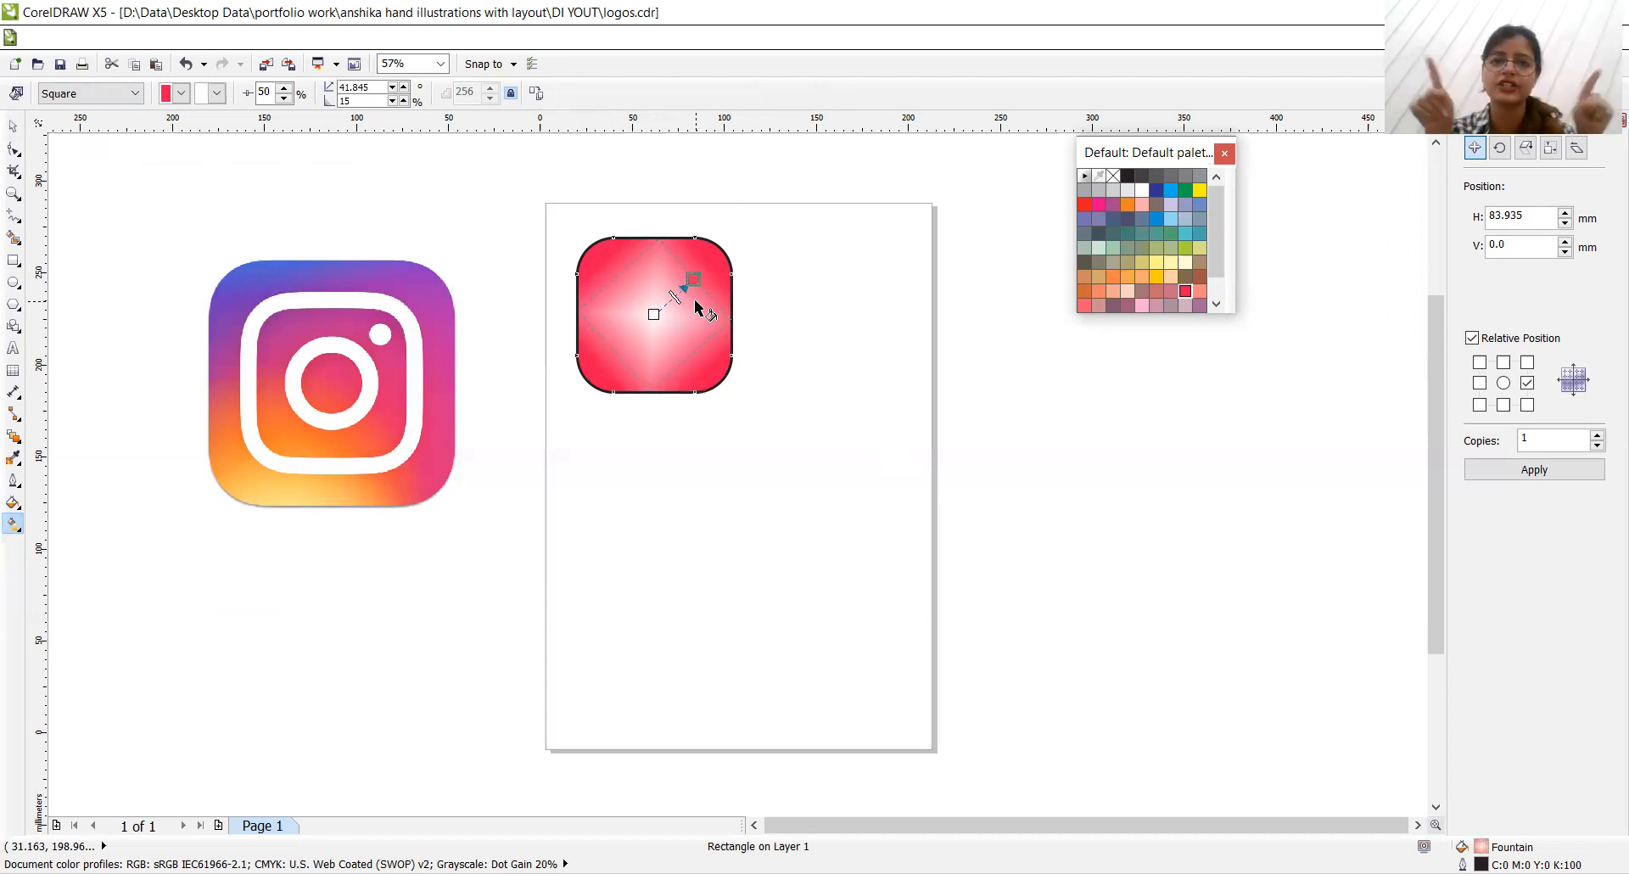
left_click(132, 92)
key("Up")
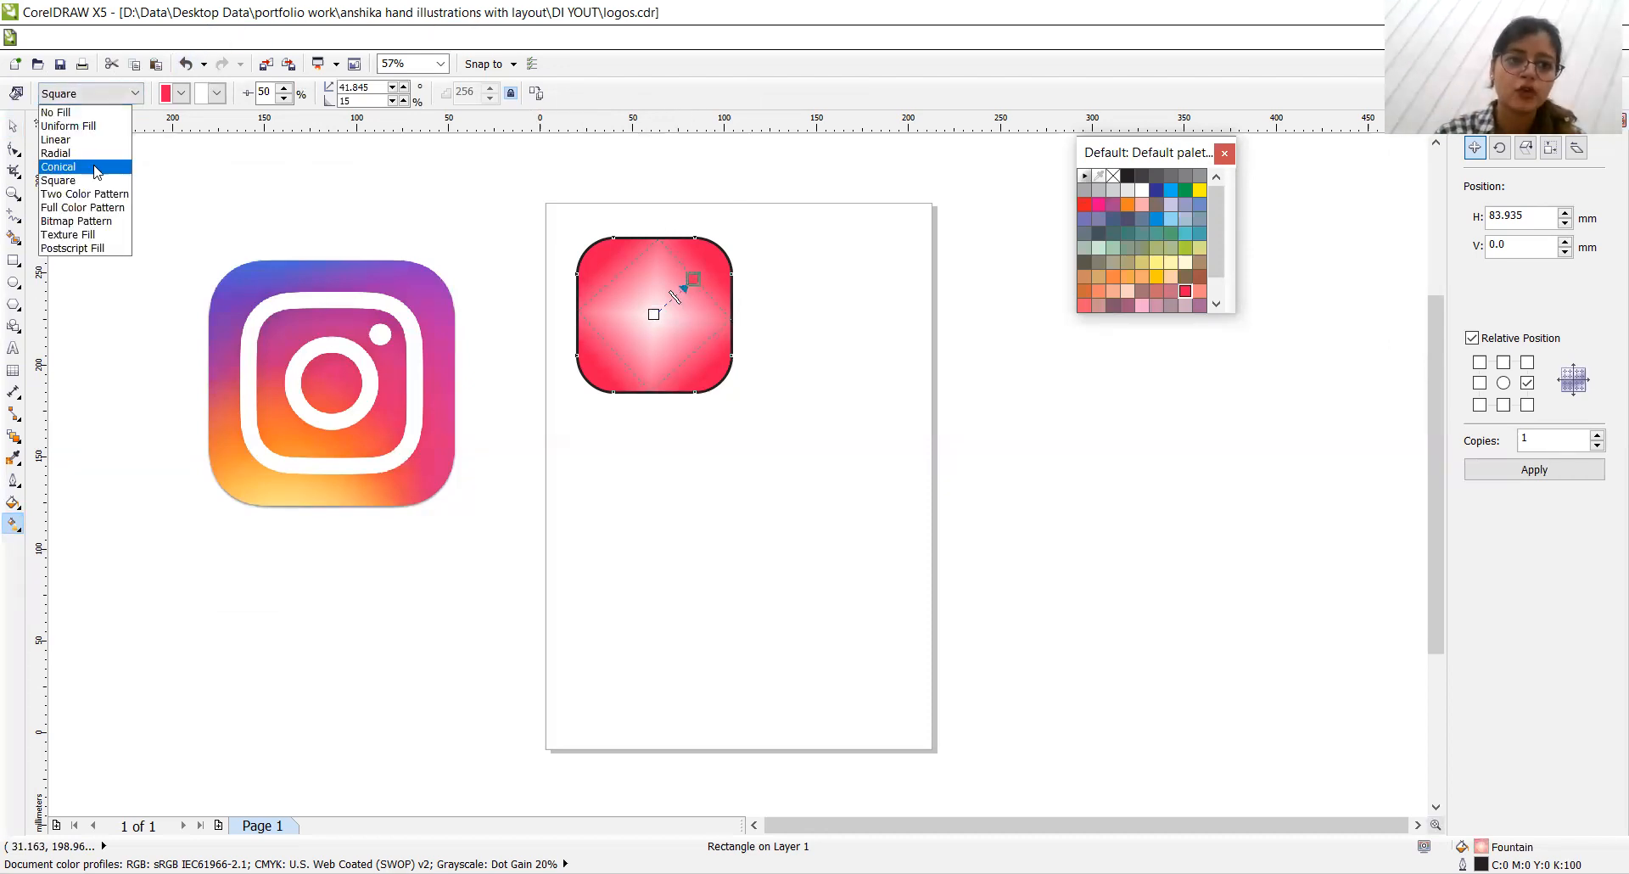
key("Return")
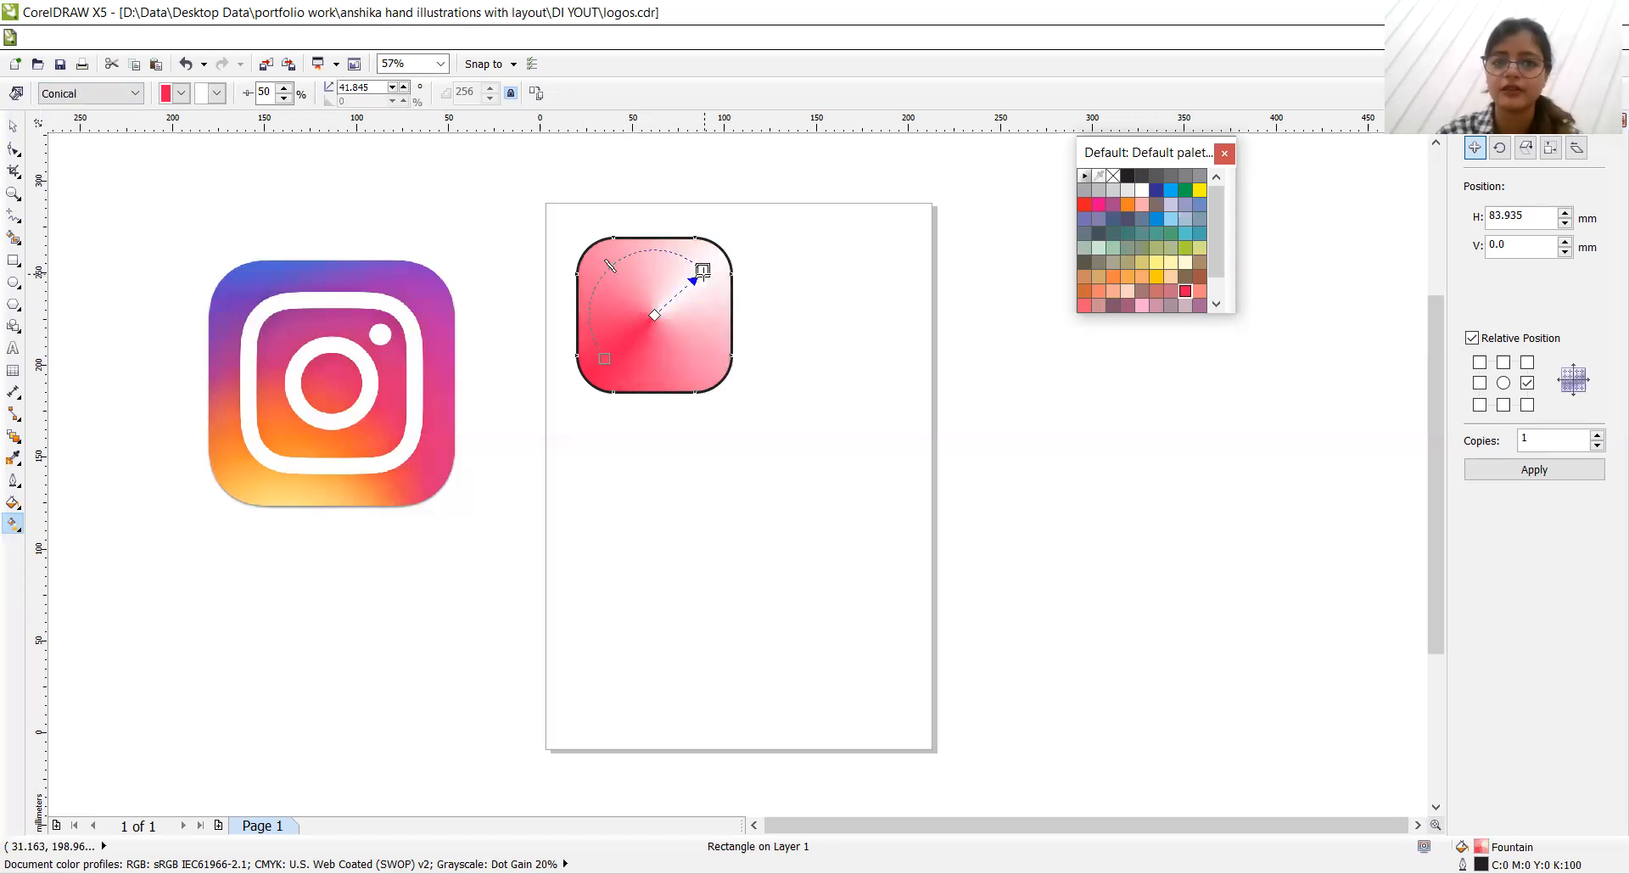
Step: Change the fountain fill's white end colour to black and set the fill type to Radial
left_click(1127, 177)
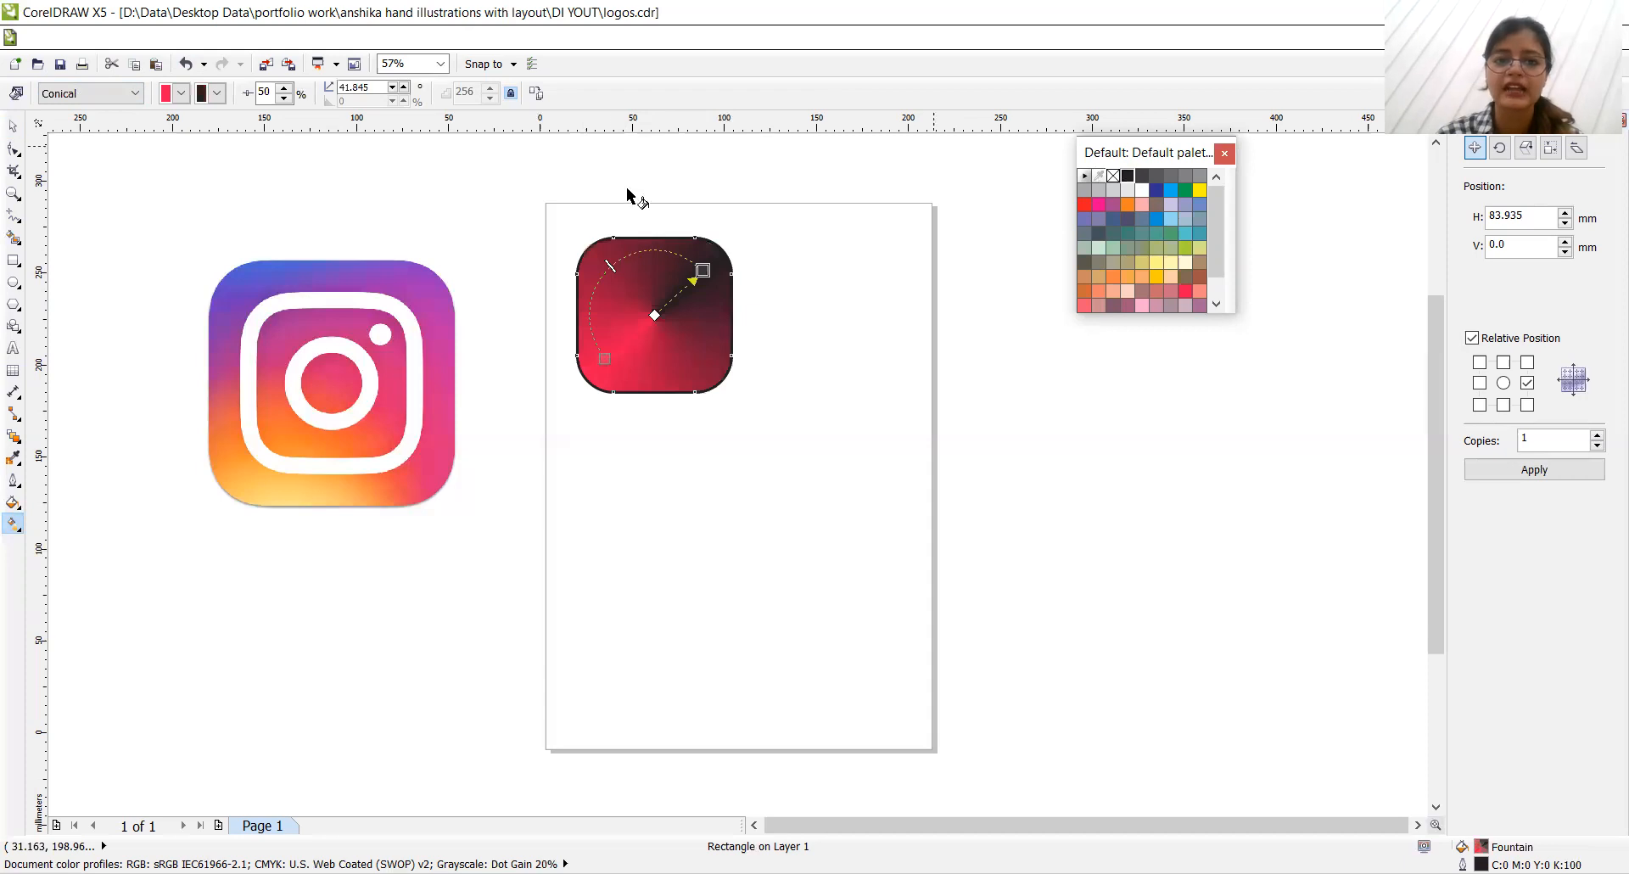
left_click(135, 93)
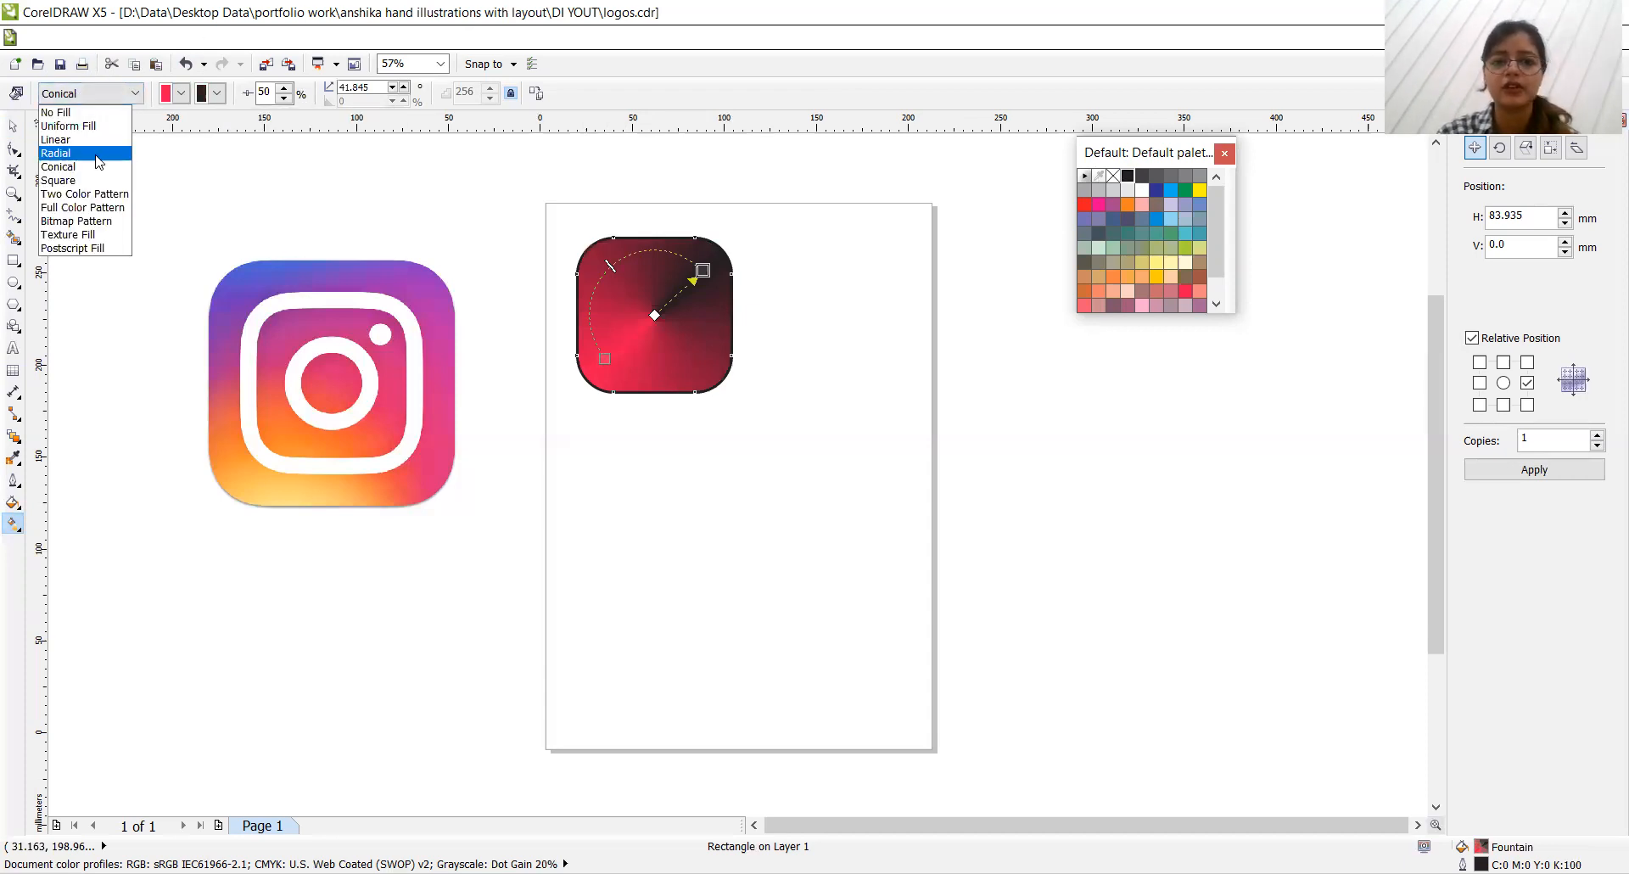
left_click(95, 156)
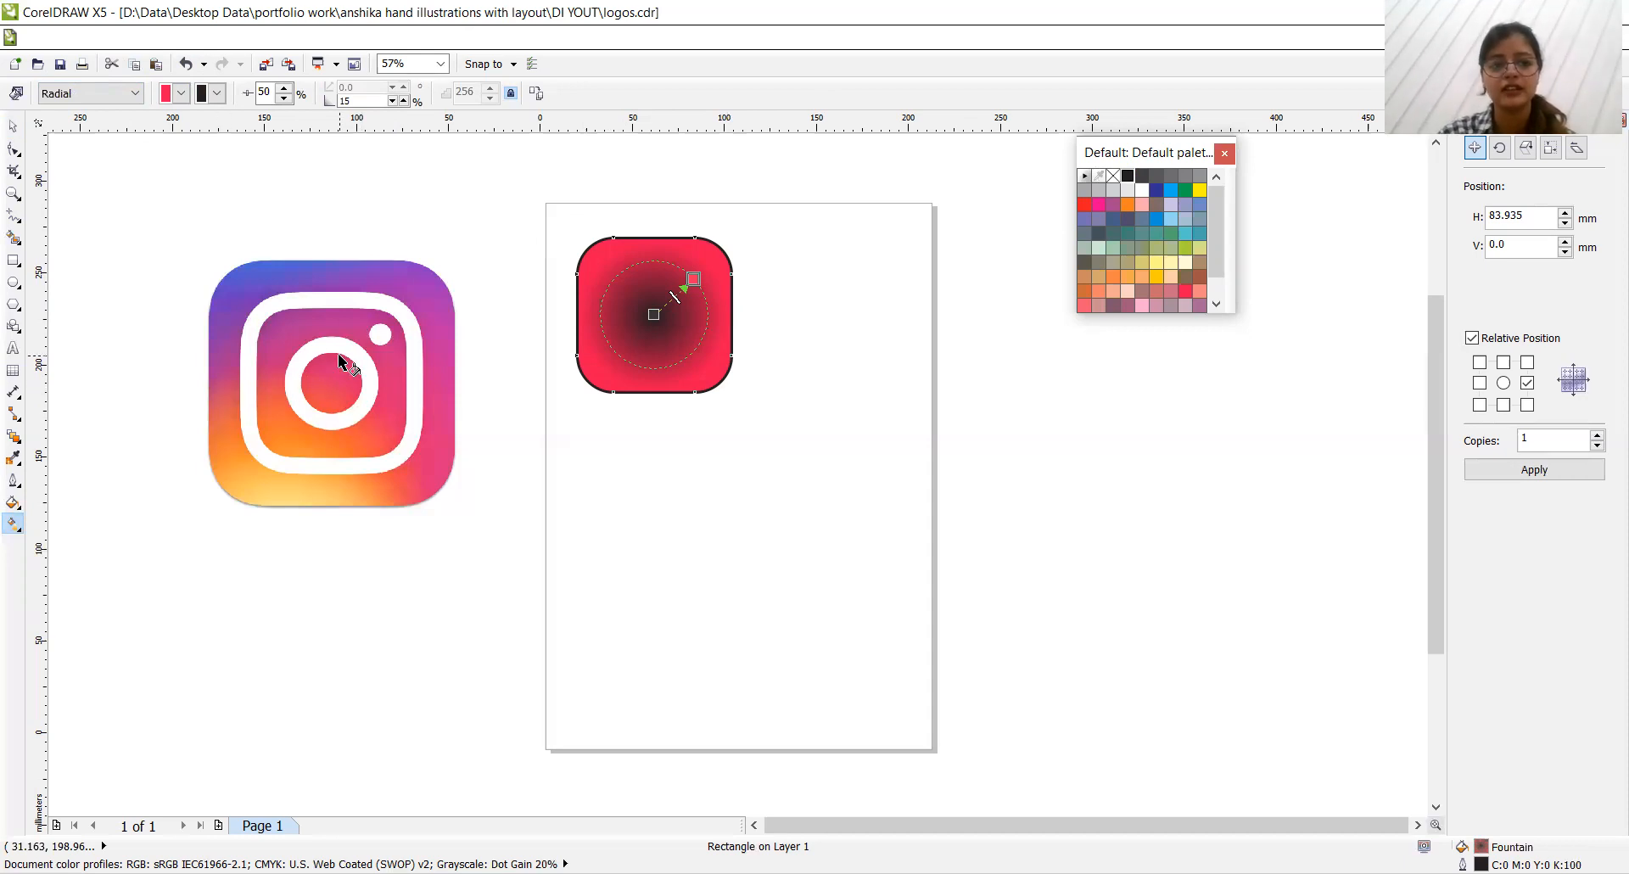
Step: Draw three curves over the Instagram logo from its centre towards the left edge, lower-right corner and upper-right area, marking colour zones
left_click(14, 215)
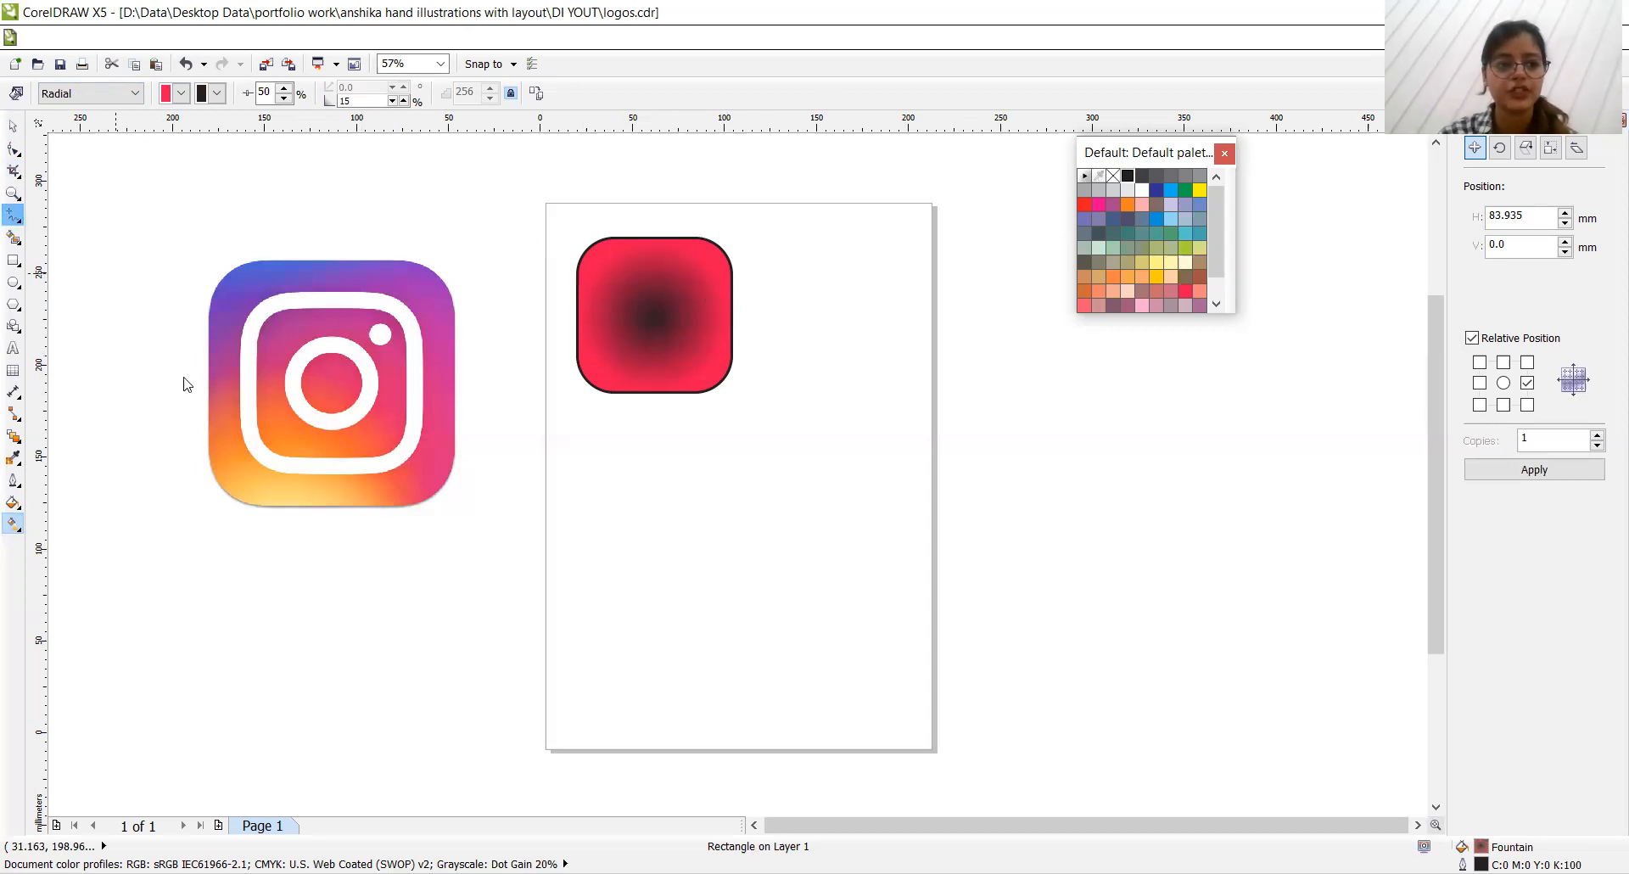
mouse_move(218, 411)
left_mouse_down()
mouse_move(322, 366)
mouse_move(433, 537)
left_mouse_up()
left_click(435, 533)
left_click(322, 367)
left_click(403, 275)
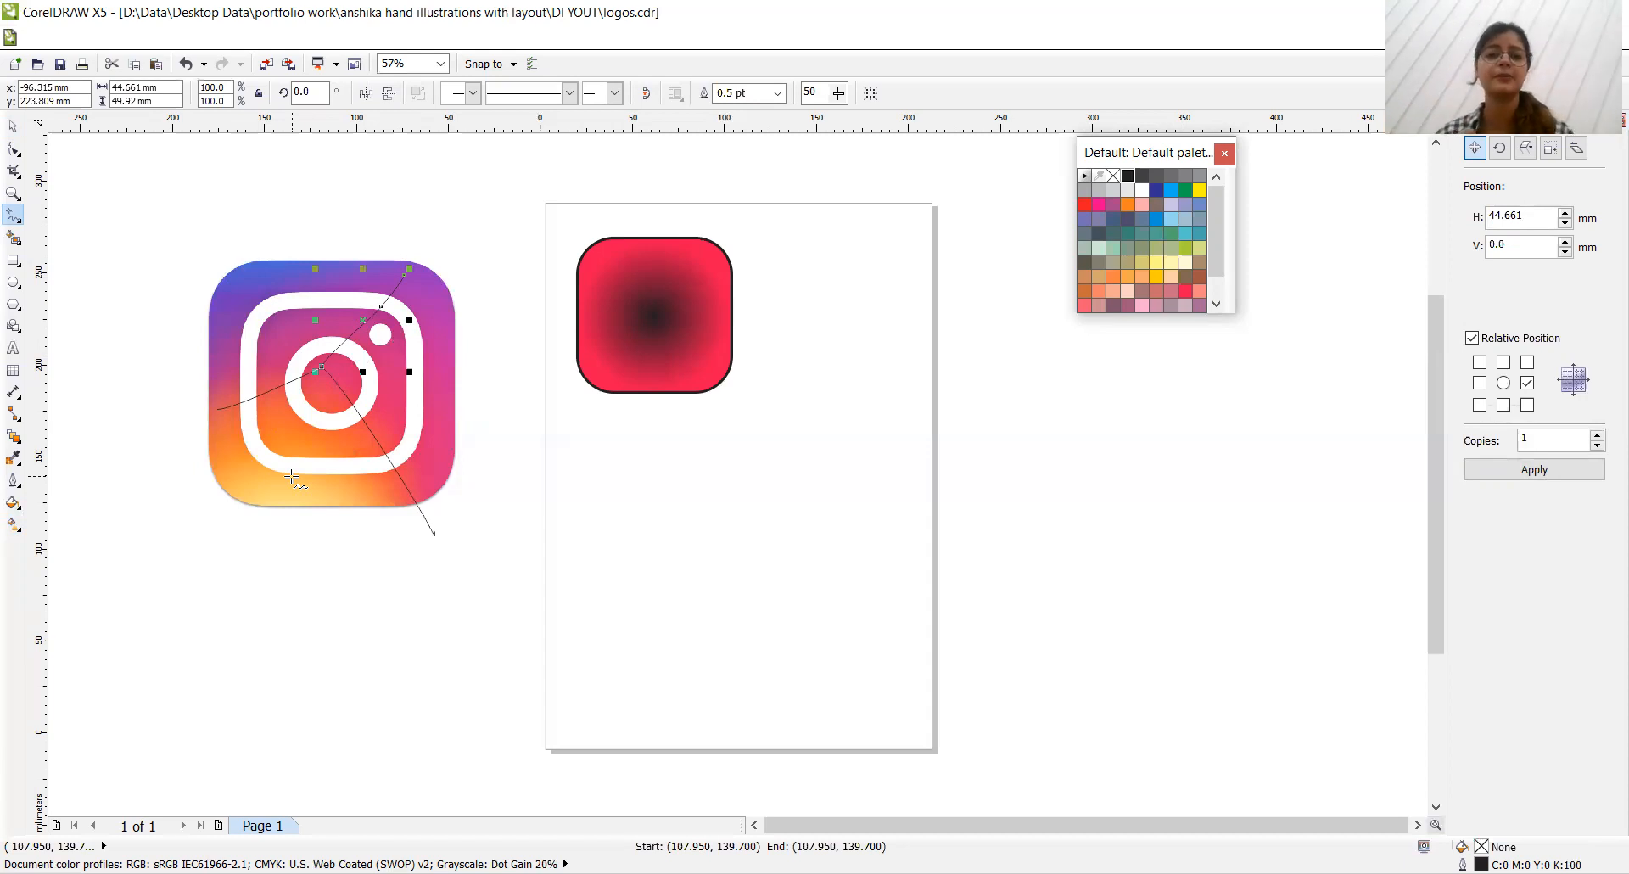
Step: Move the Instagram logo bitmap down and to the left, clear of most of the drawn curves
left_click(12, 125)
left_click_drag(135, 201, 398, 513)
left_click_drag(212, 316, 178, 573)
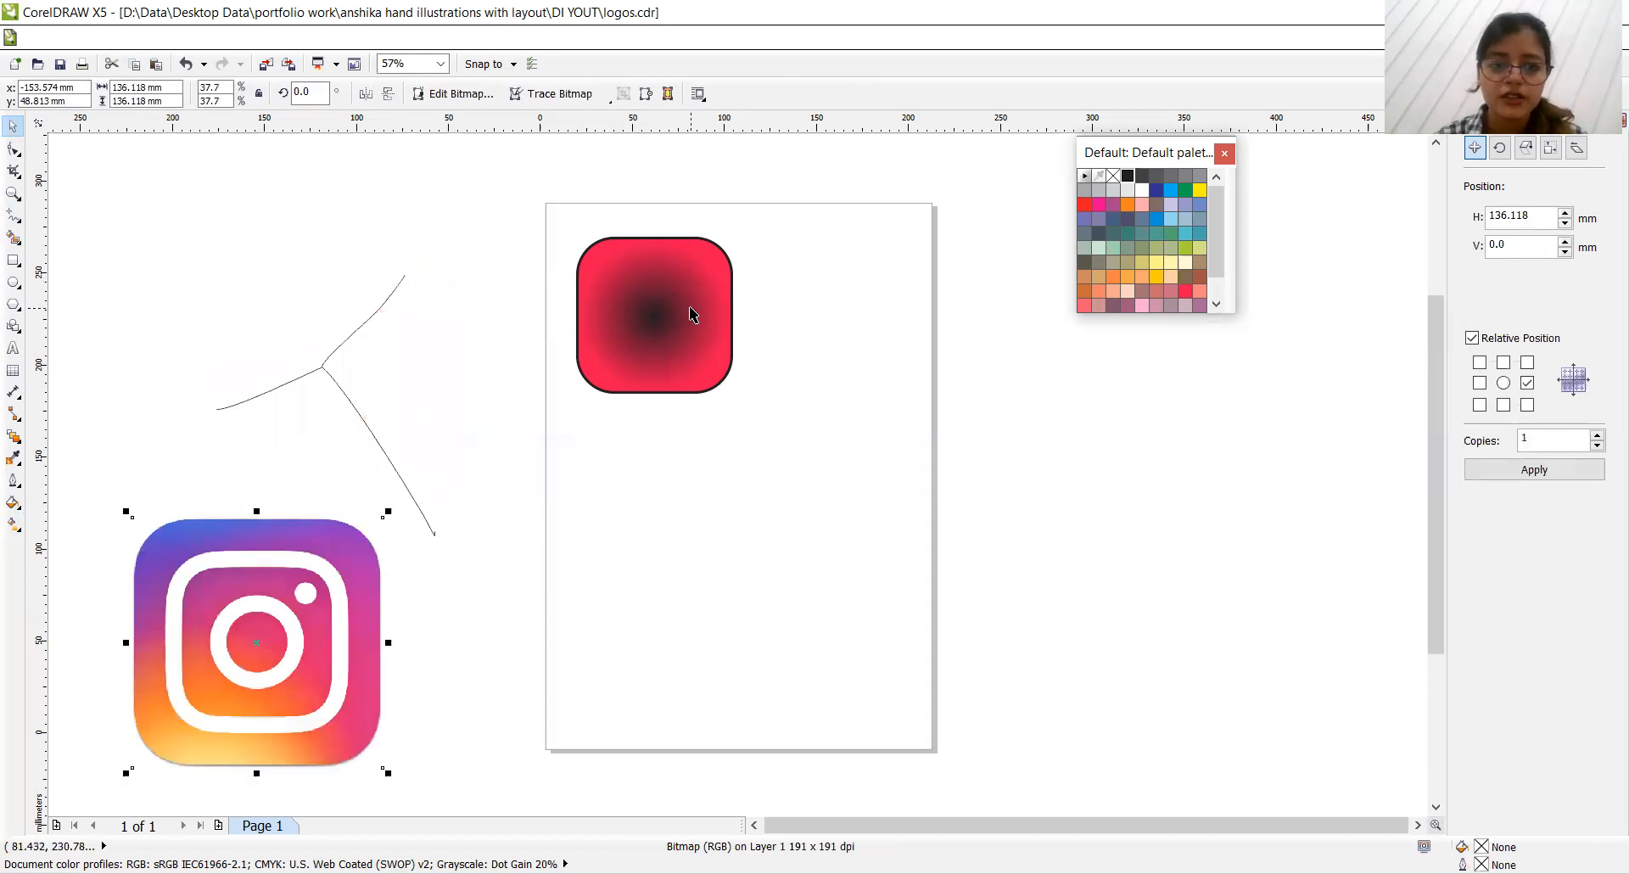
Step: Undo the Instagram logo's last move, and move the red rounded square off the page to the right
key("ctrl+z")
left_click(654, 312)
left_click_drag(654, 311, 1091, 422)
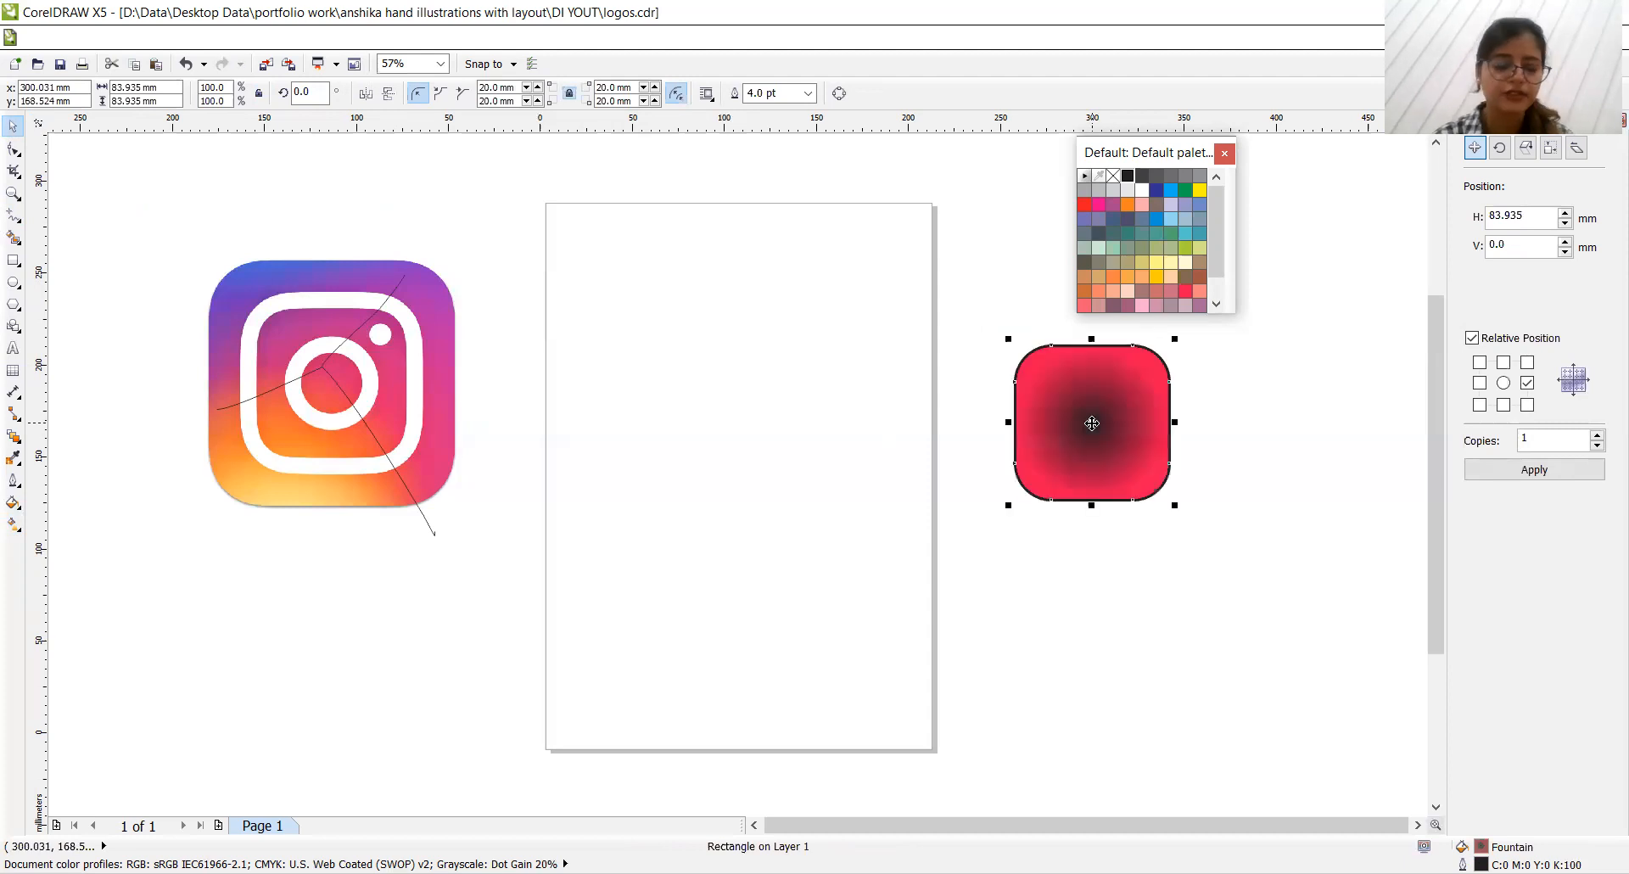
Step: Draw a square about 147 mm wide and centre it on the page
left_click(17, 263)
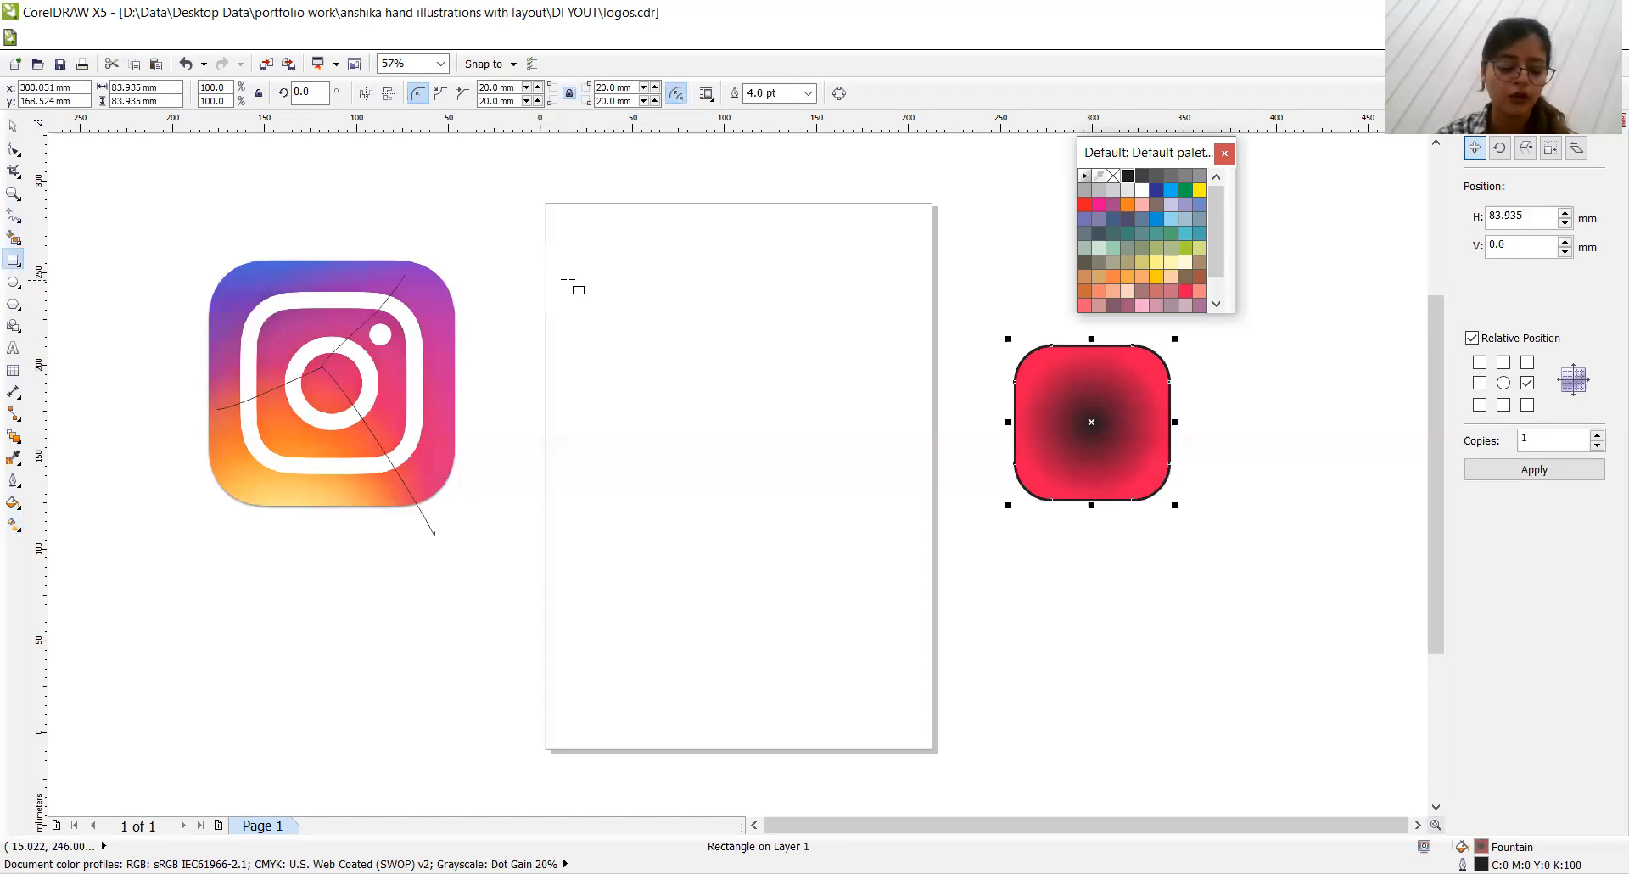
left_click_drag(567, 280, 838, 550)
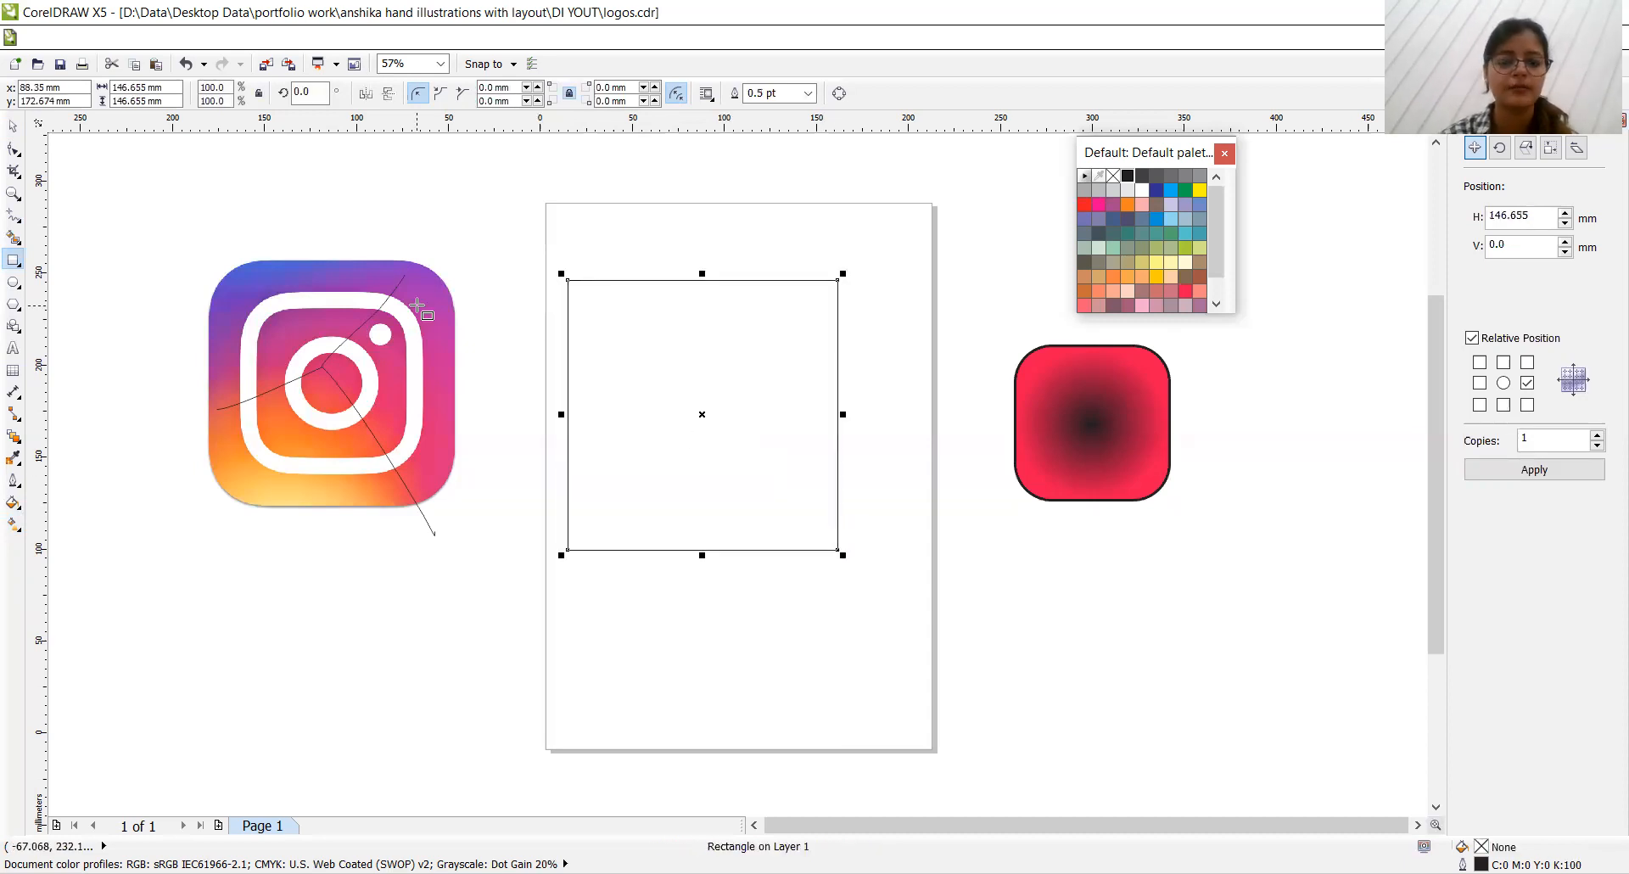
key("p")
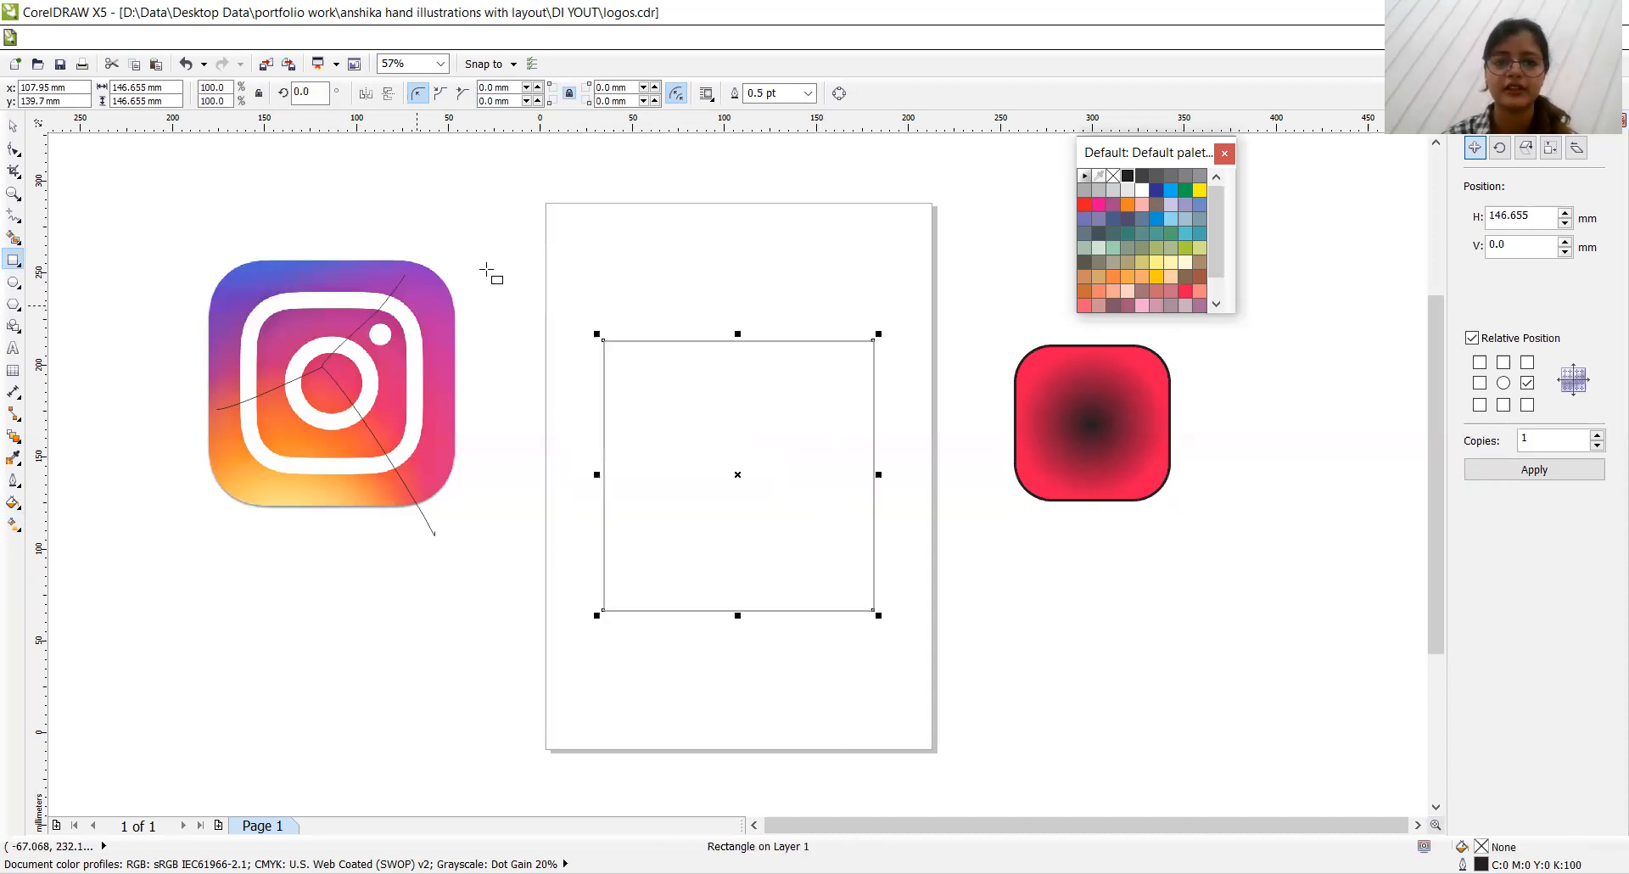
Step: Set the new square's outline width to 4.0 pt and round all its corners by 20 mm
left_click(809, 95)
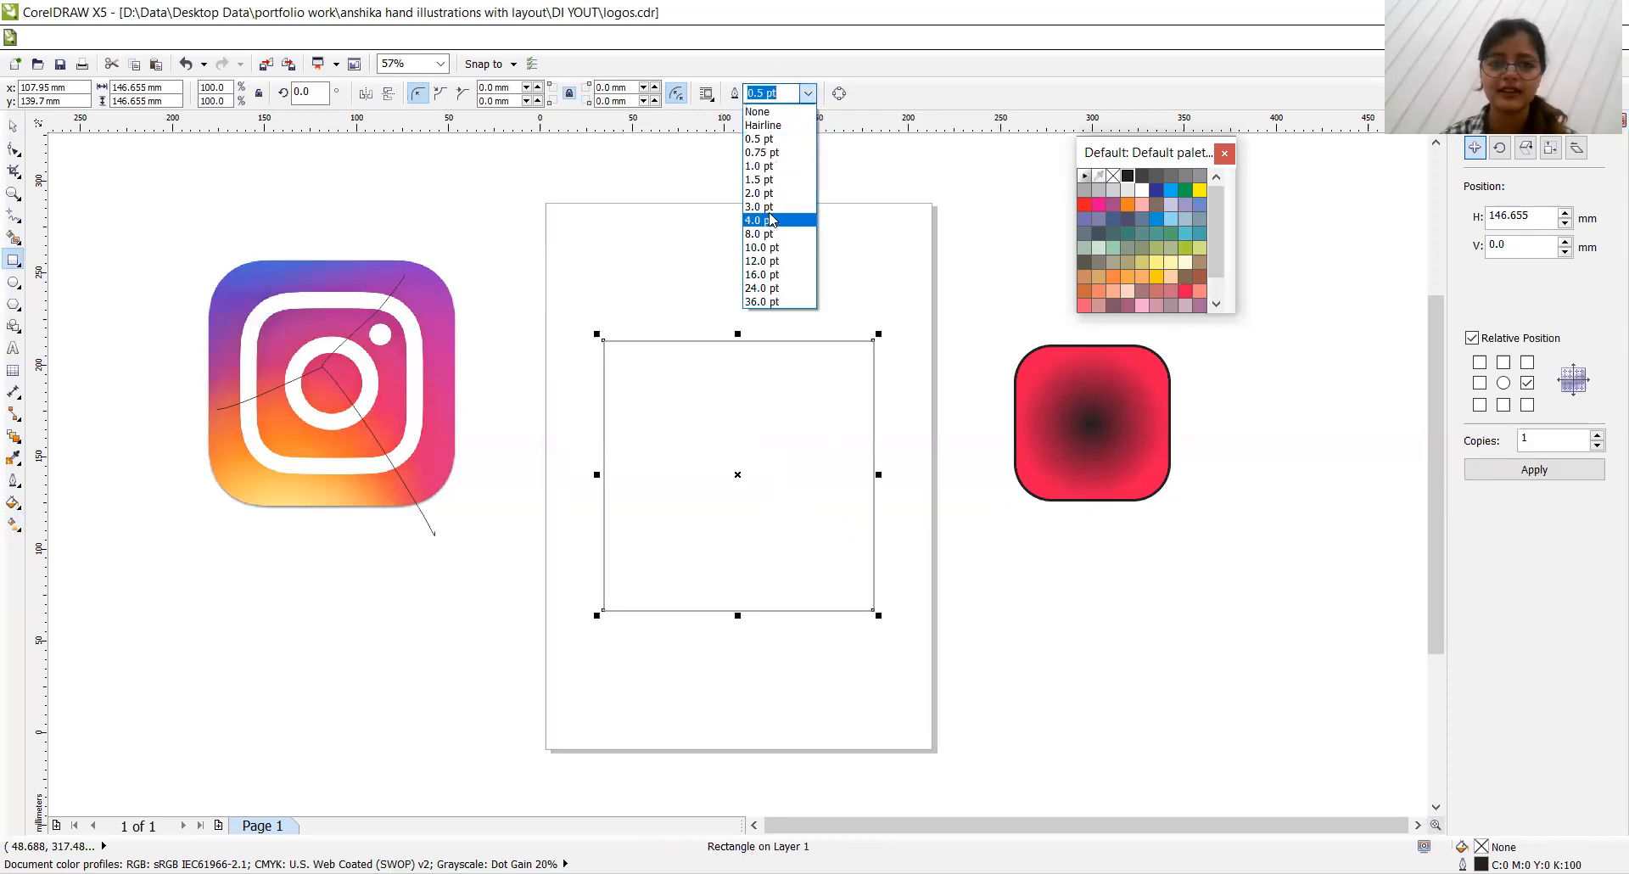
left_click(770, 220)
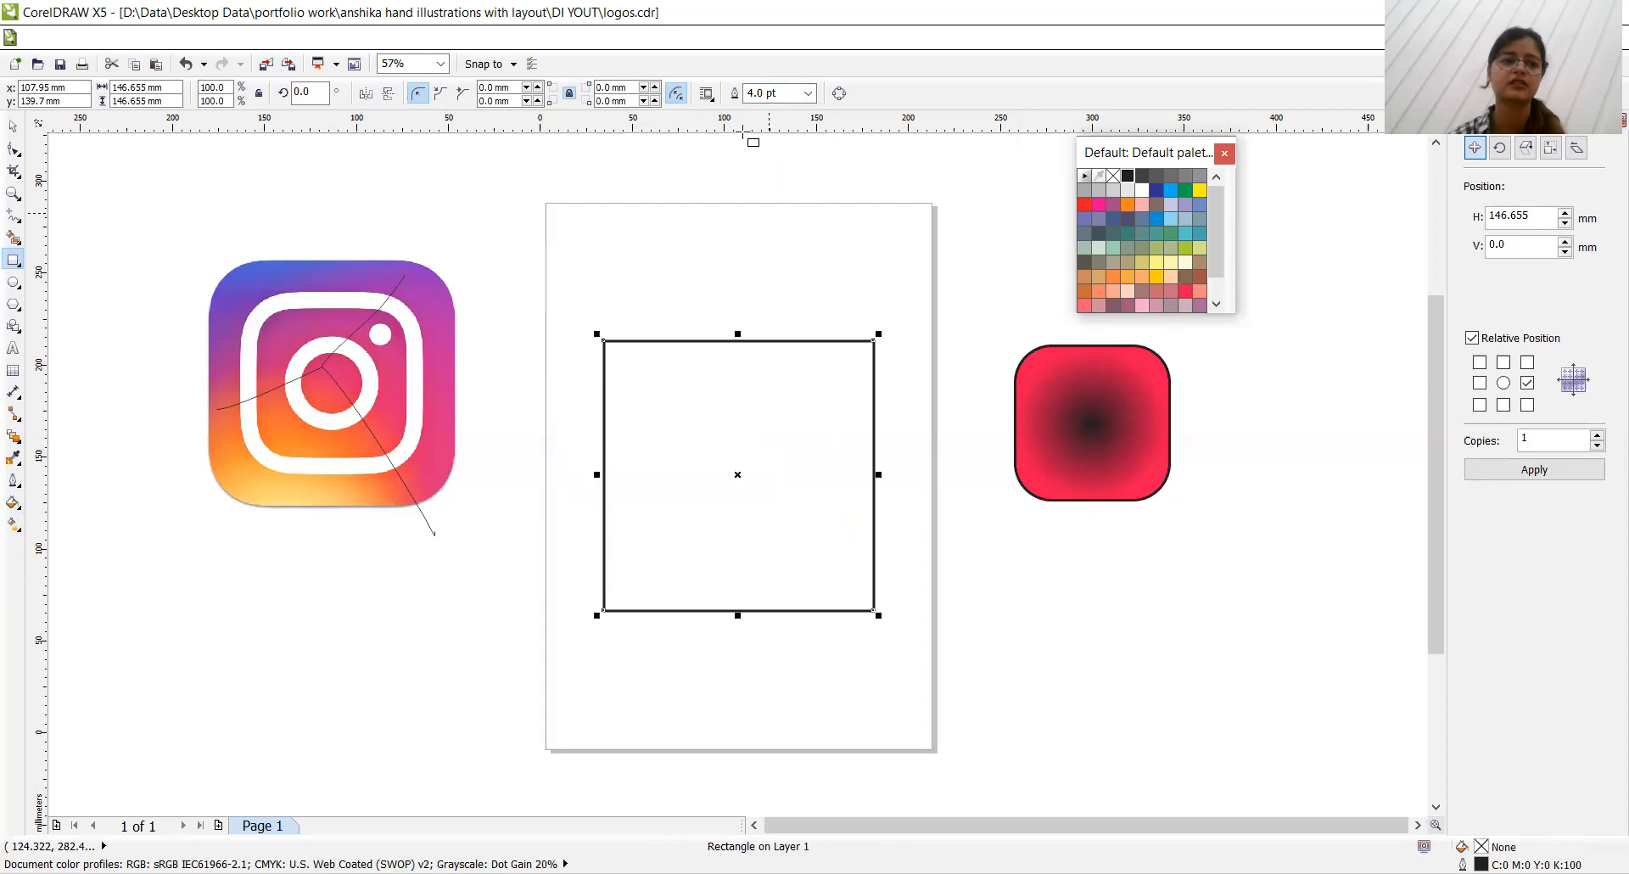
left_click(13, 126)
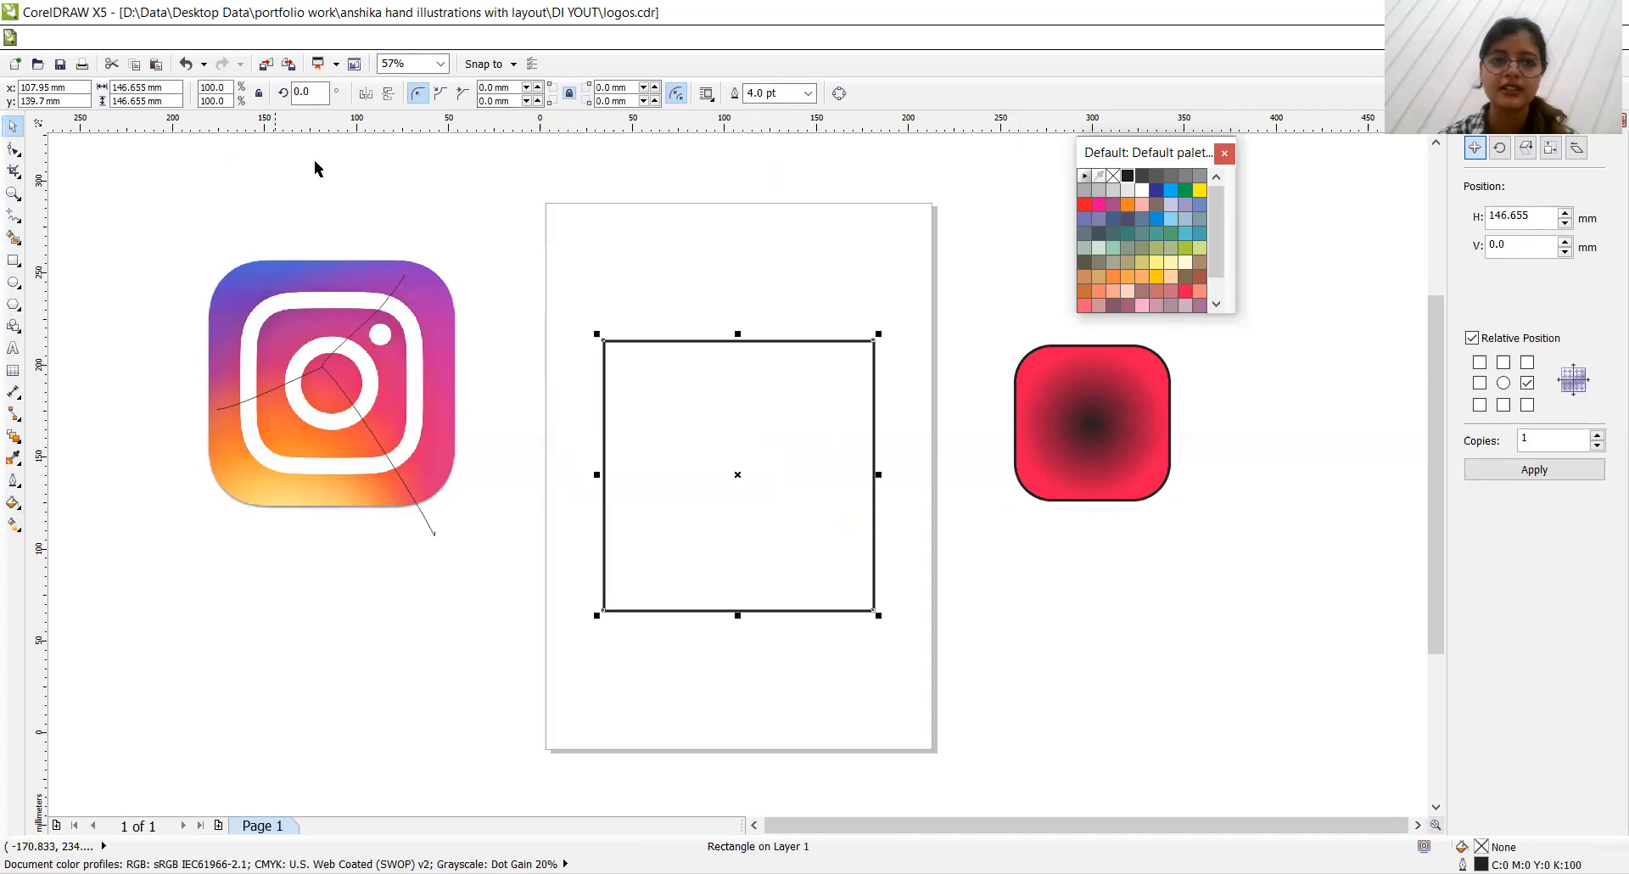
left_click(481, 87)
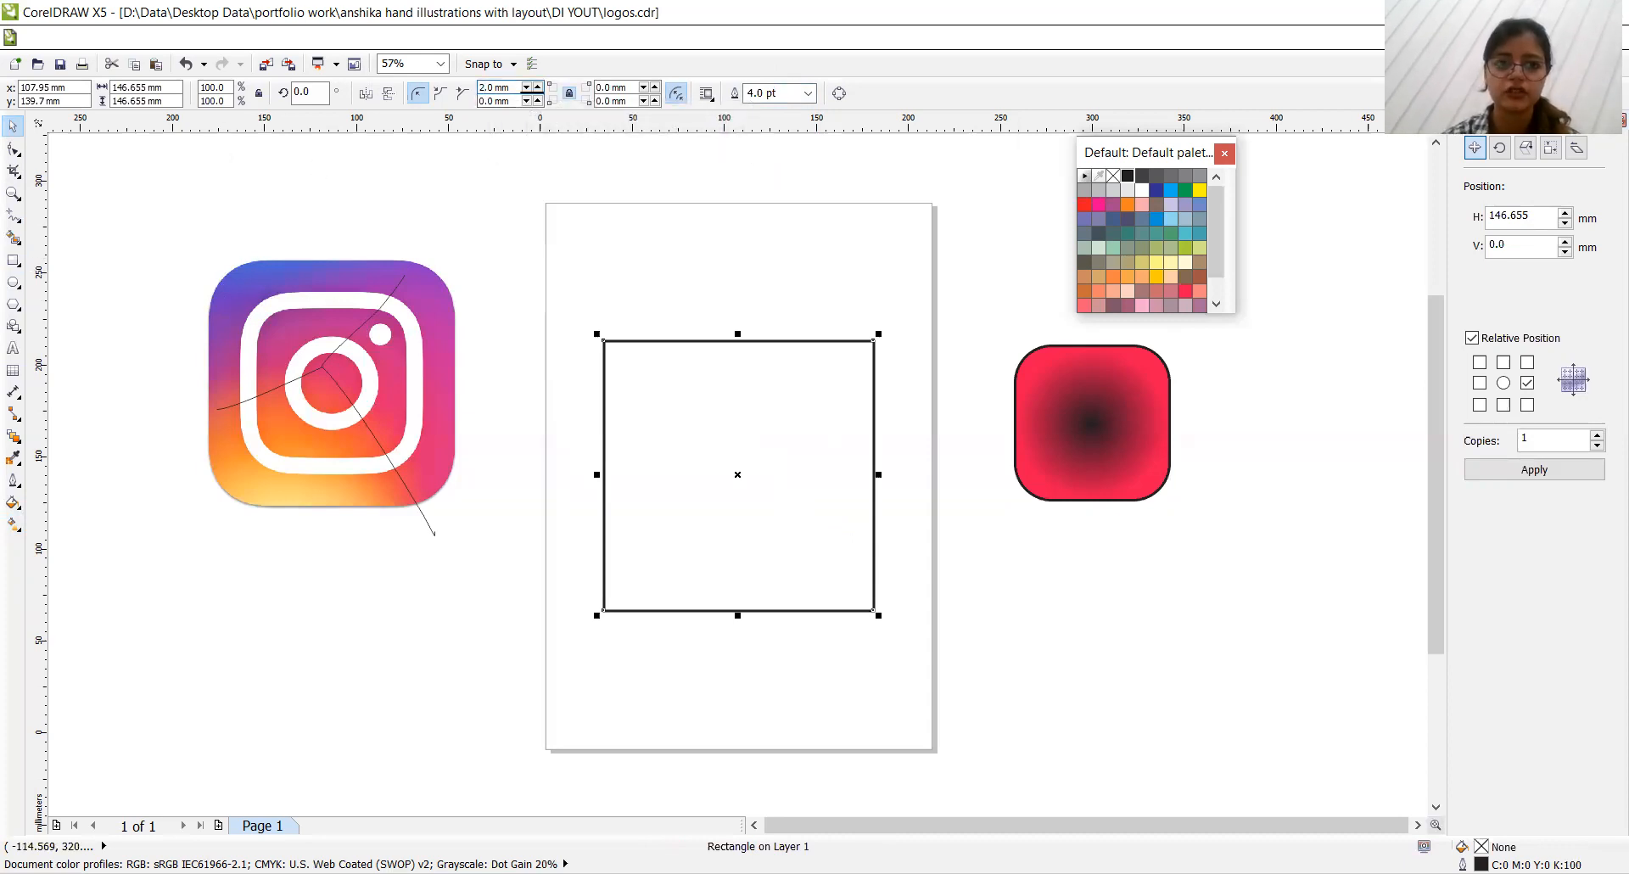
type("20")
key("Return")
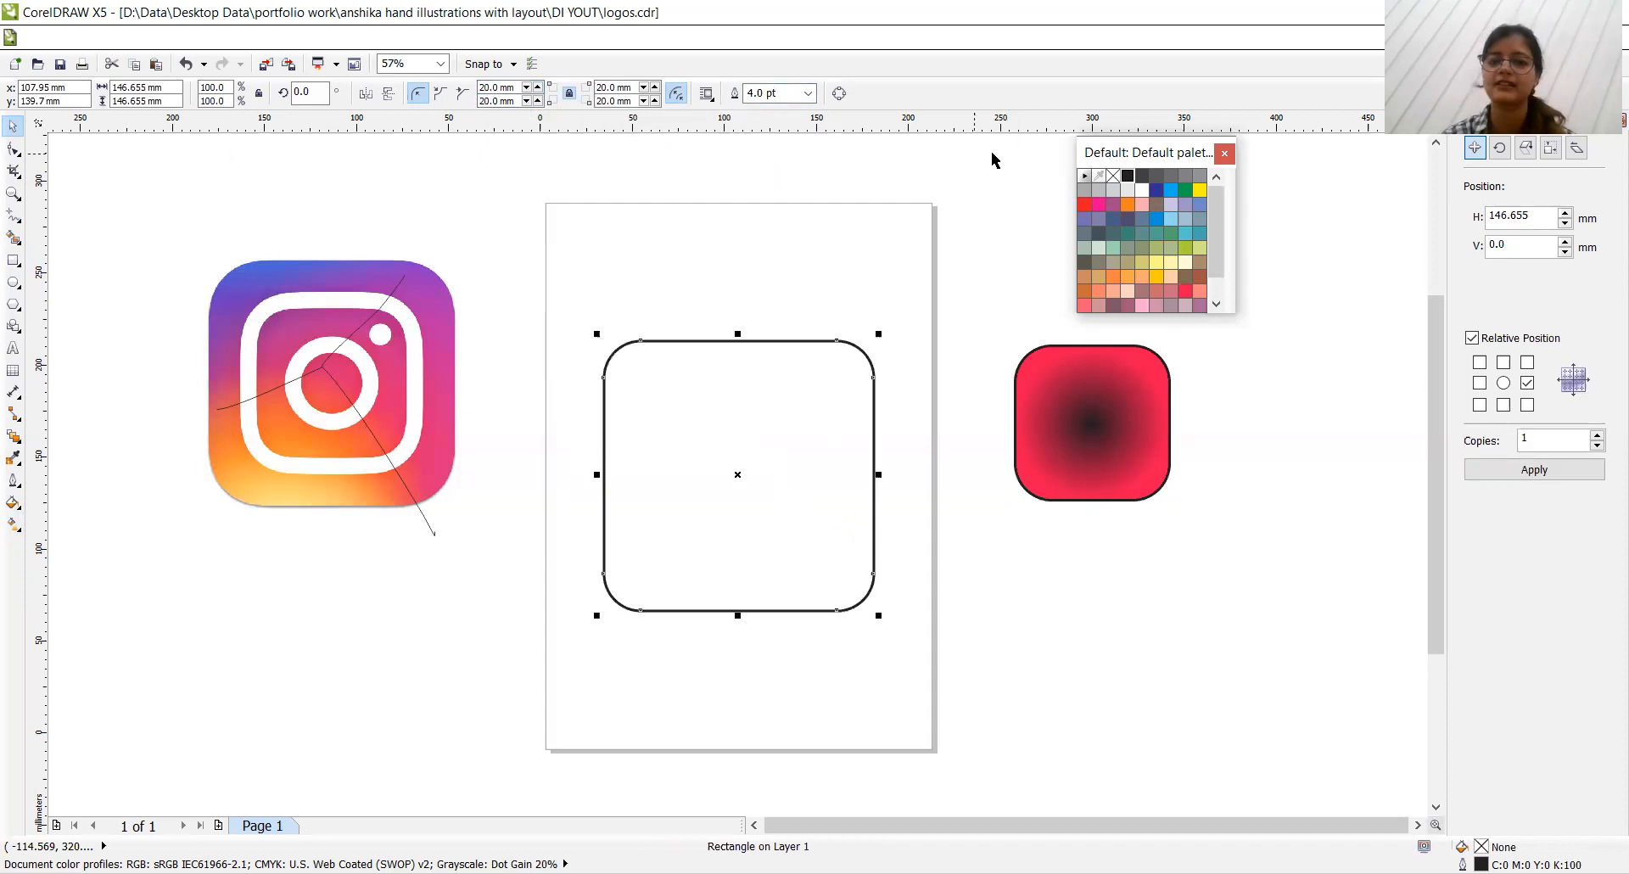
left_click(789, 273)
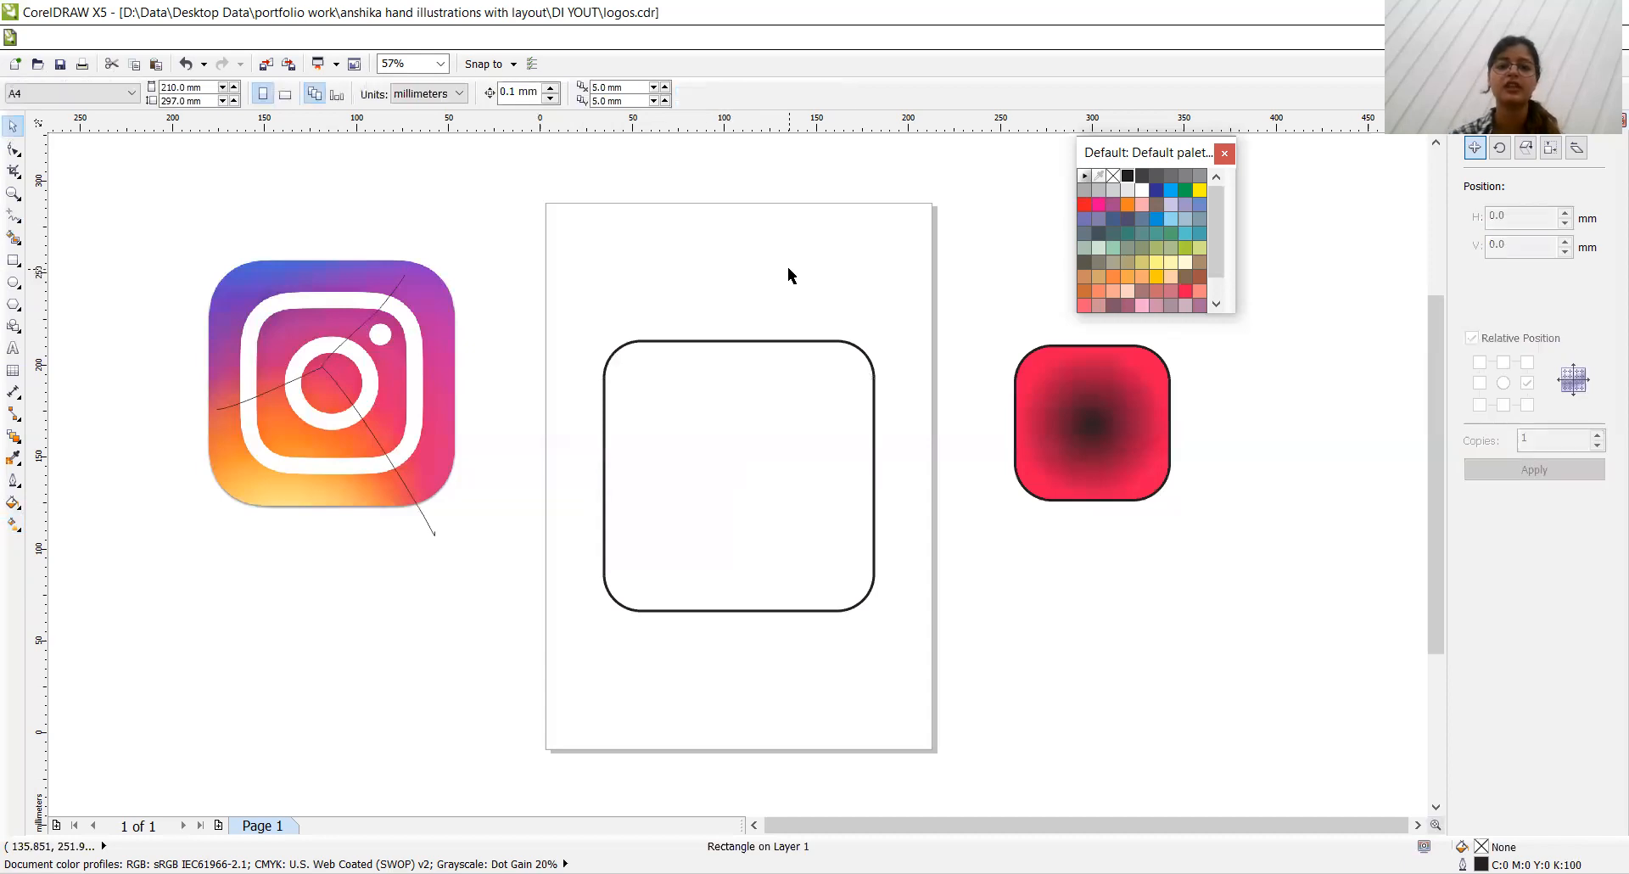
Step: Apply a black-to-white interactive fill diagonally across the empty rounded square and set the fill type to Conical
left_click(716, 398)
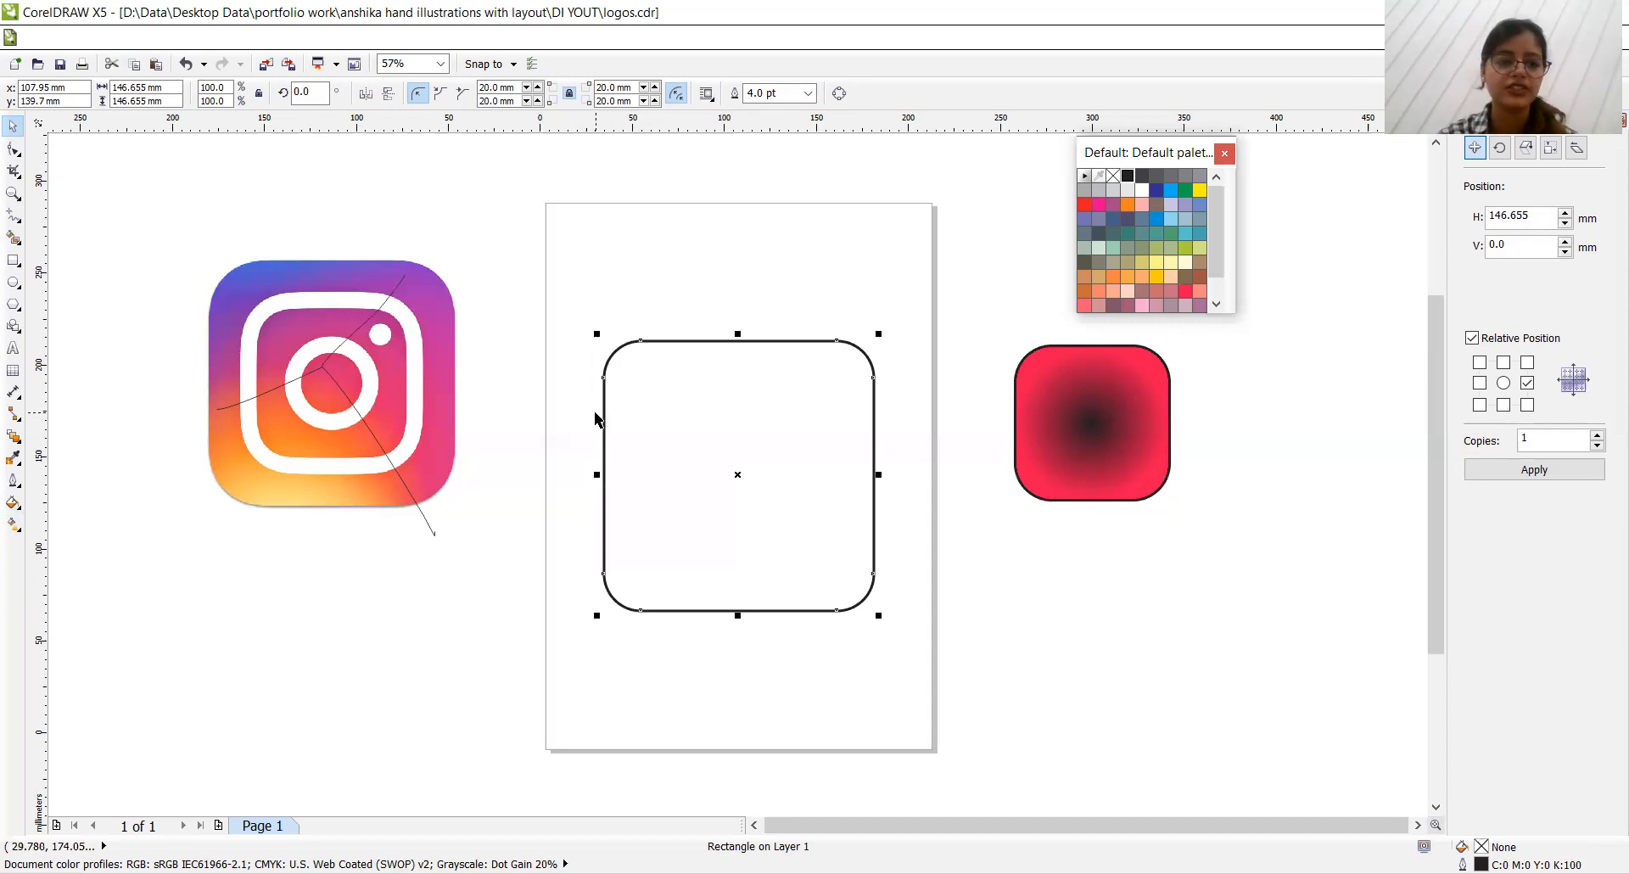
left_click(11, 526)
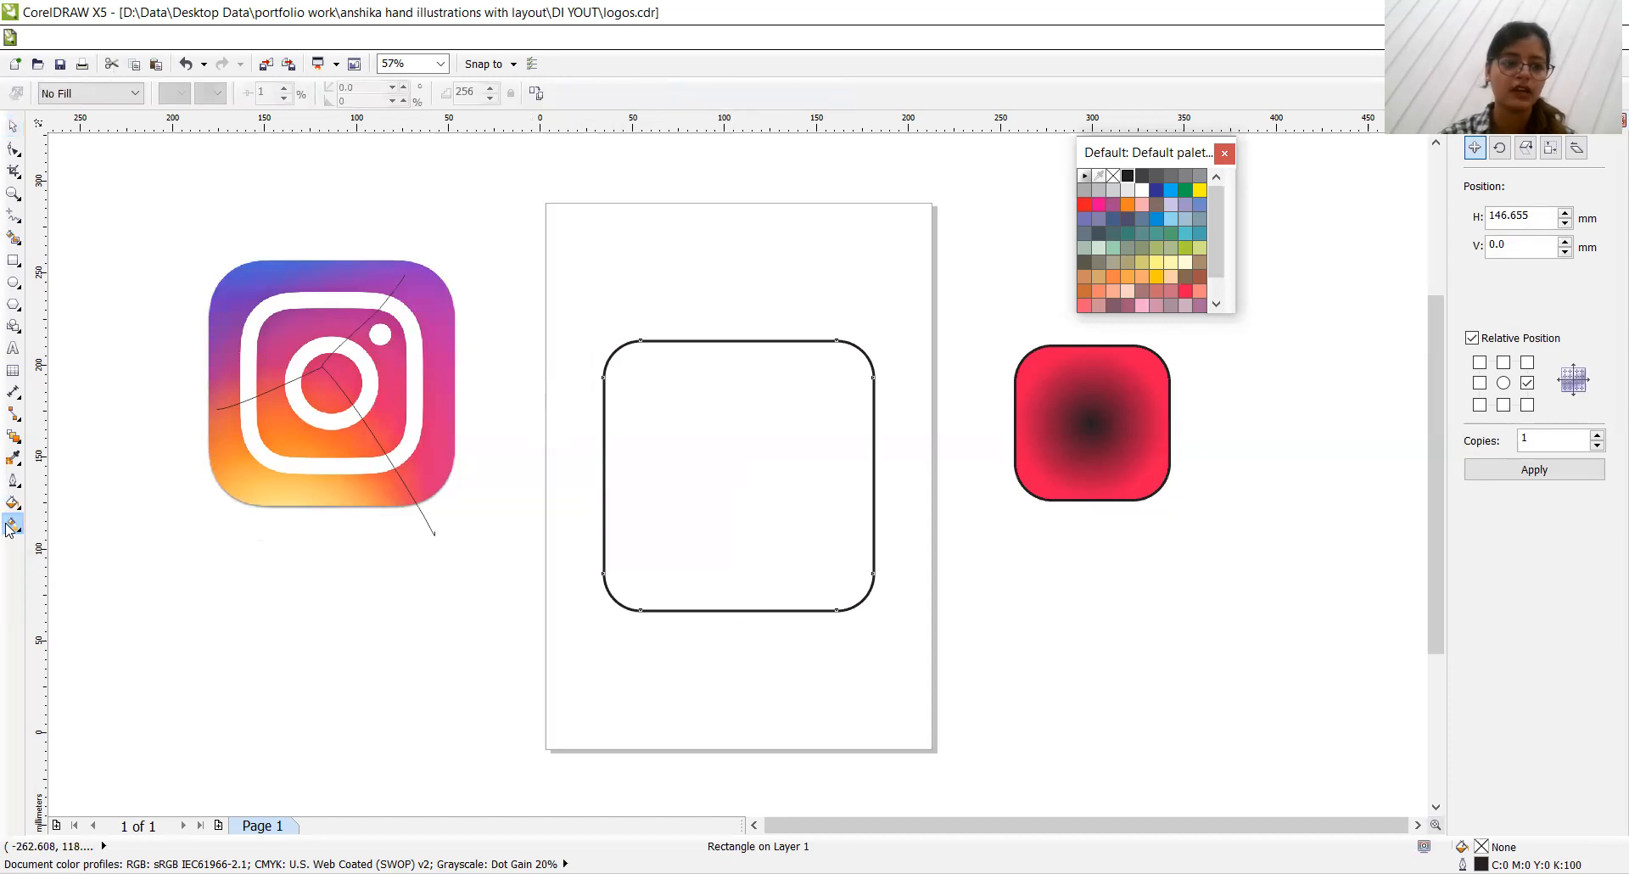
left_click_drag(638, 554, 844, 371)
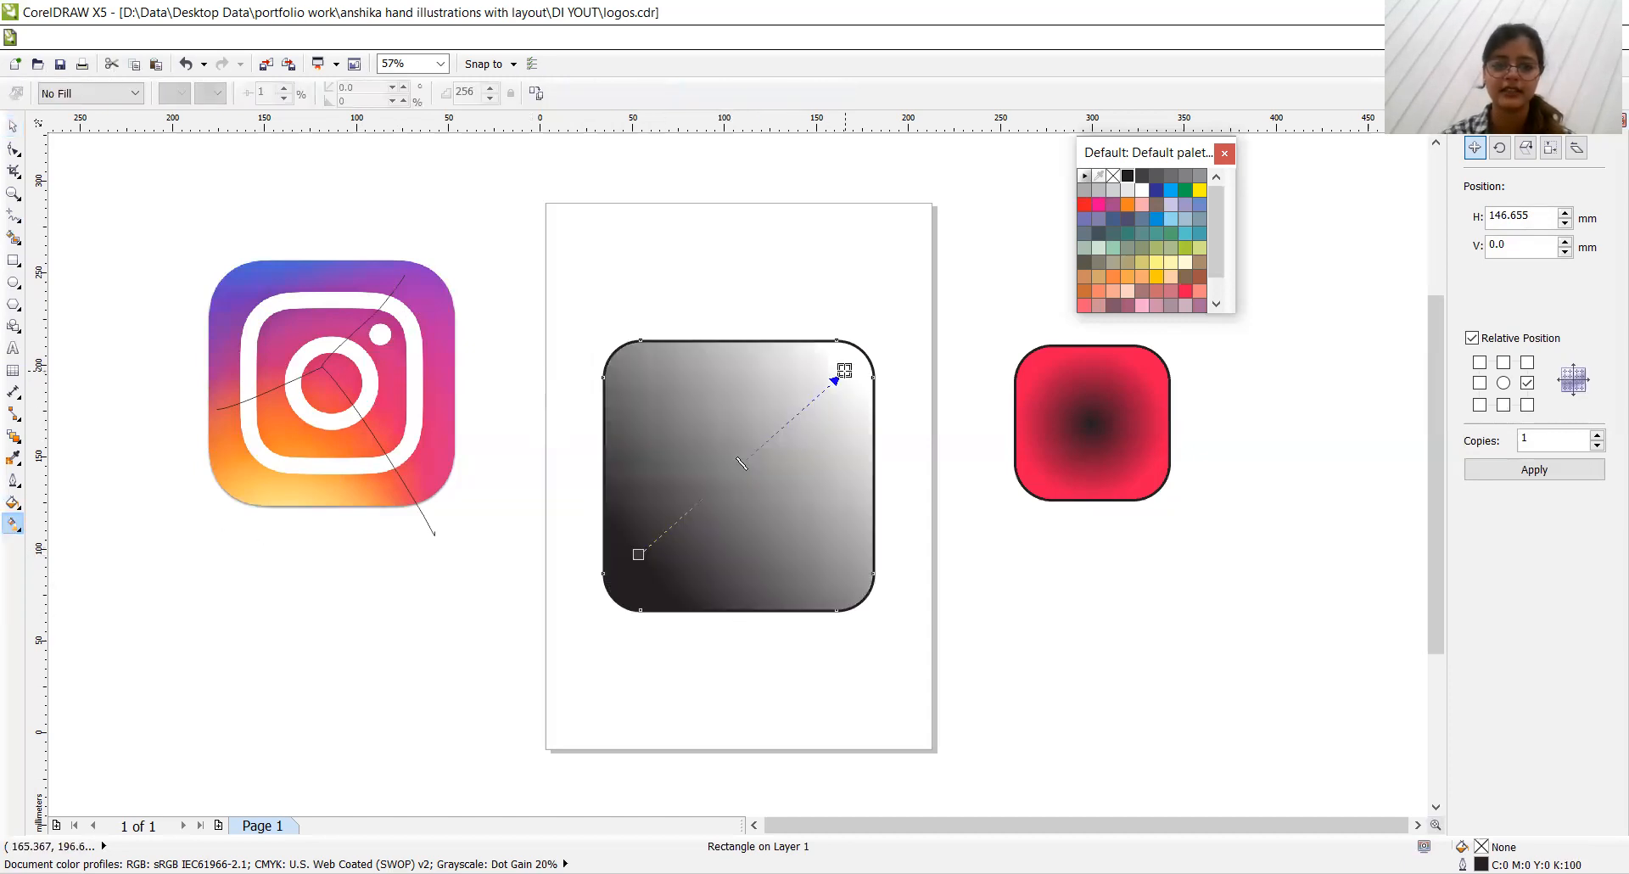
left_click(134, 93)
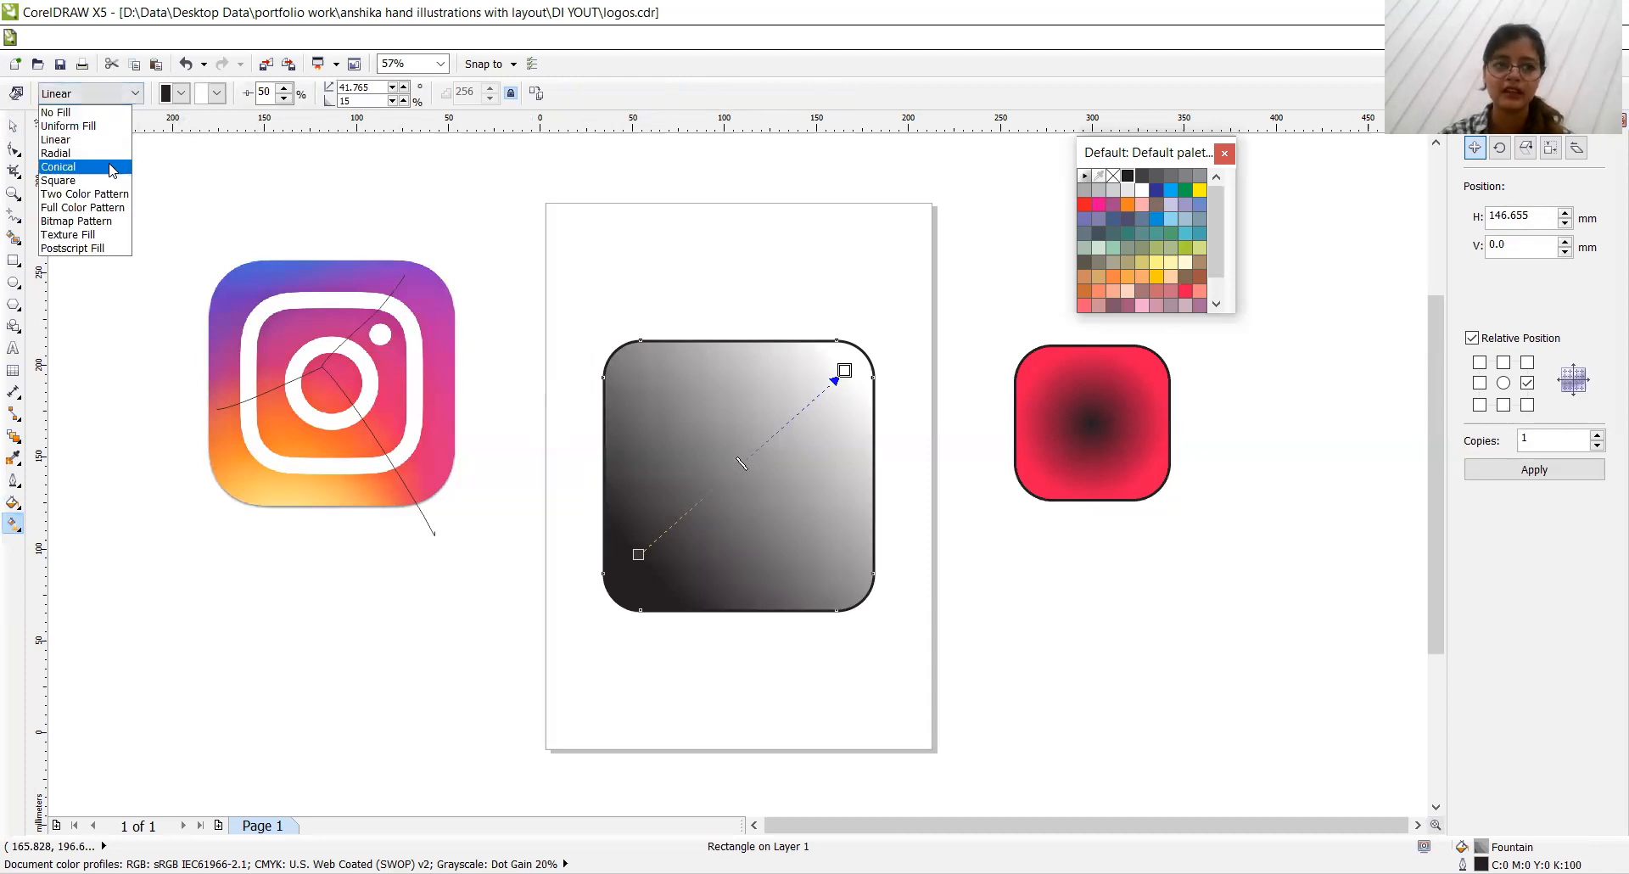
left_click(111, 170)
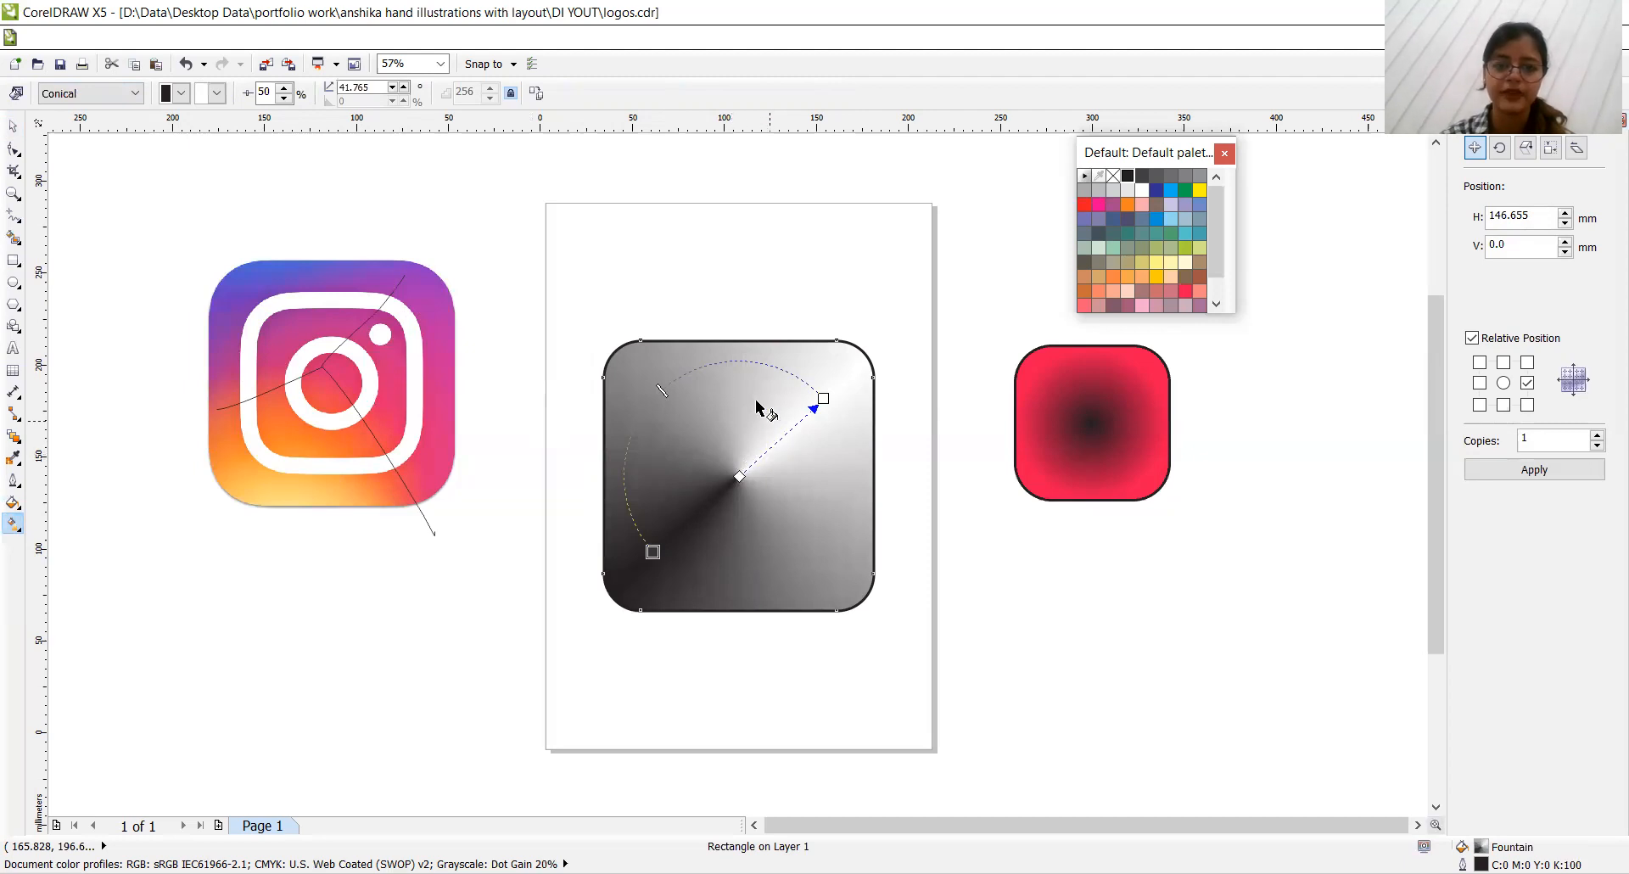
Step: Add an intermediate colour node on the conical fill's arc and select the white end node
left_click(715, 362)
double_click(715, 362)
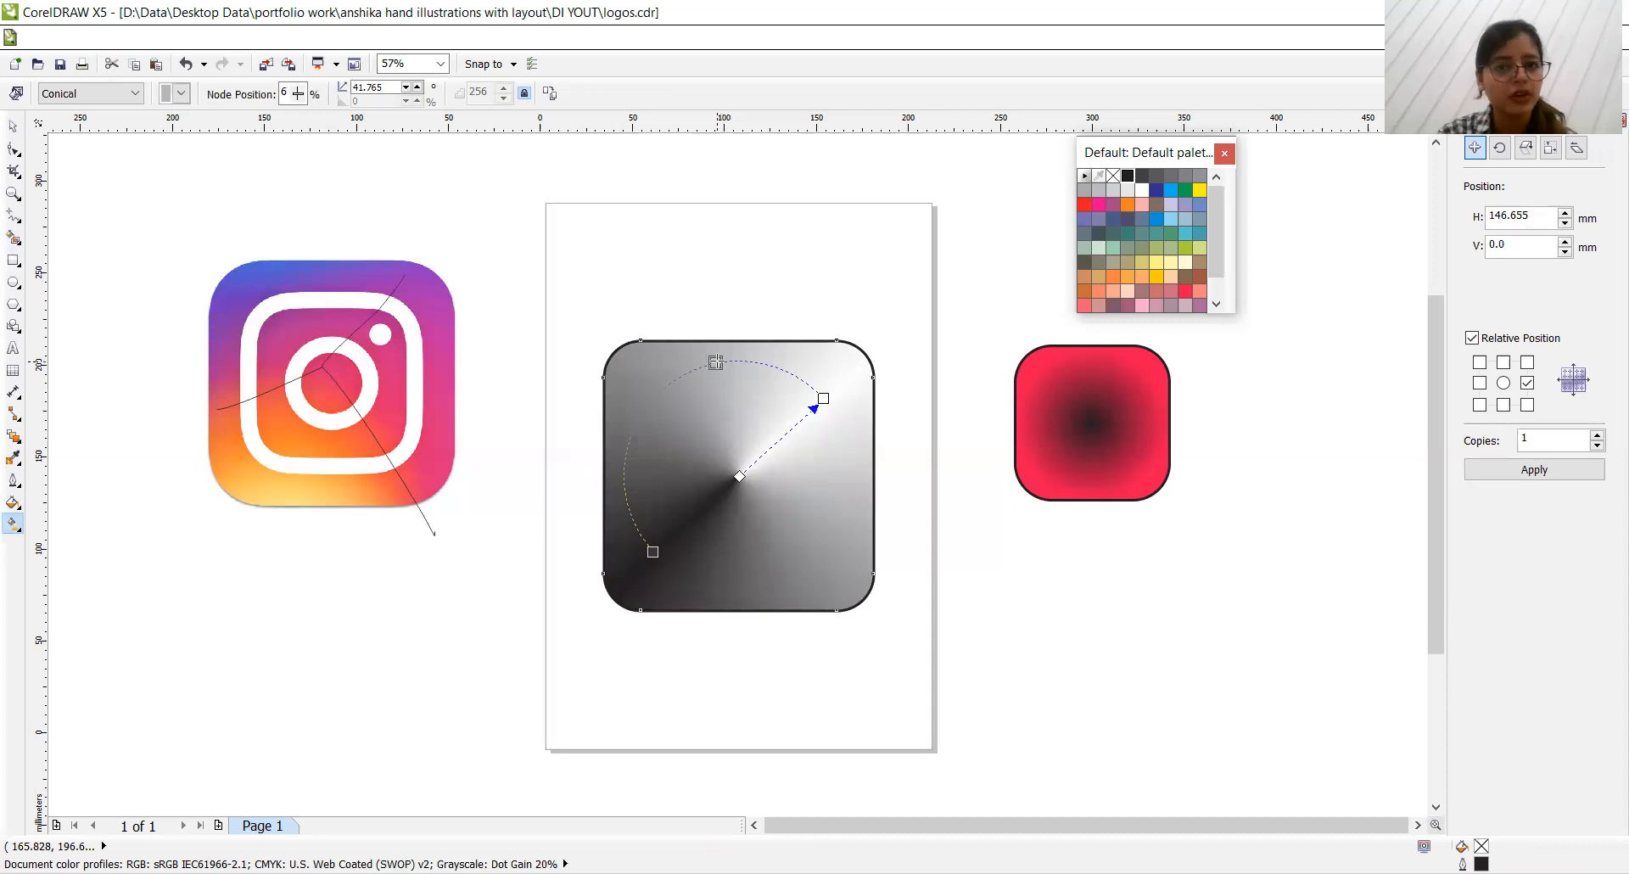
left_click(636, 420)
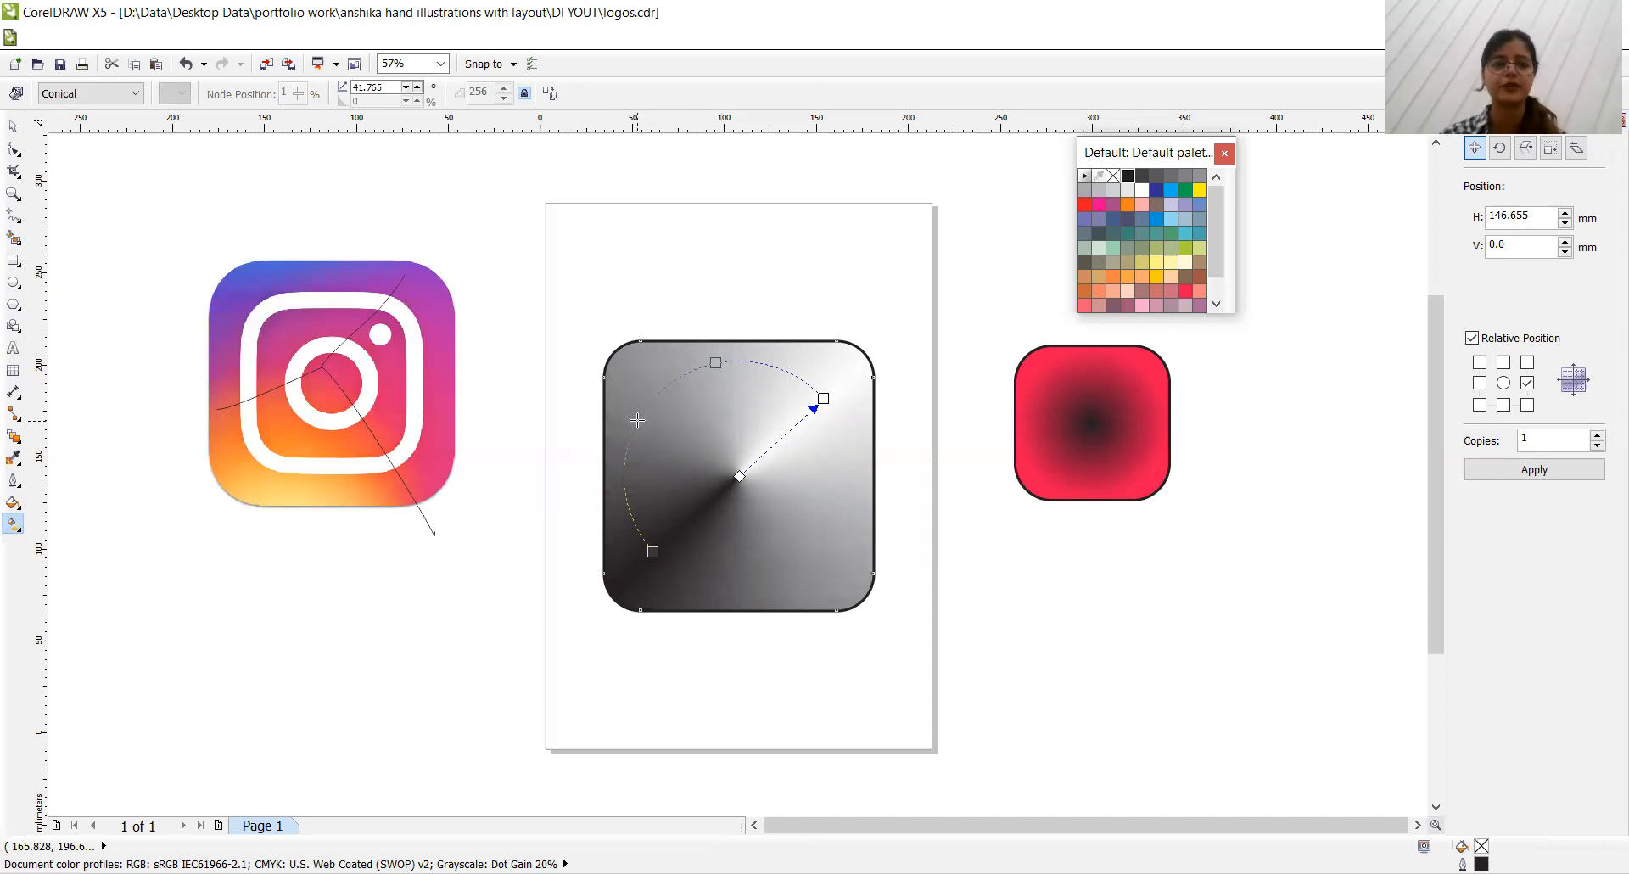
left_click(823, 399)
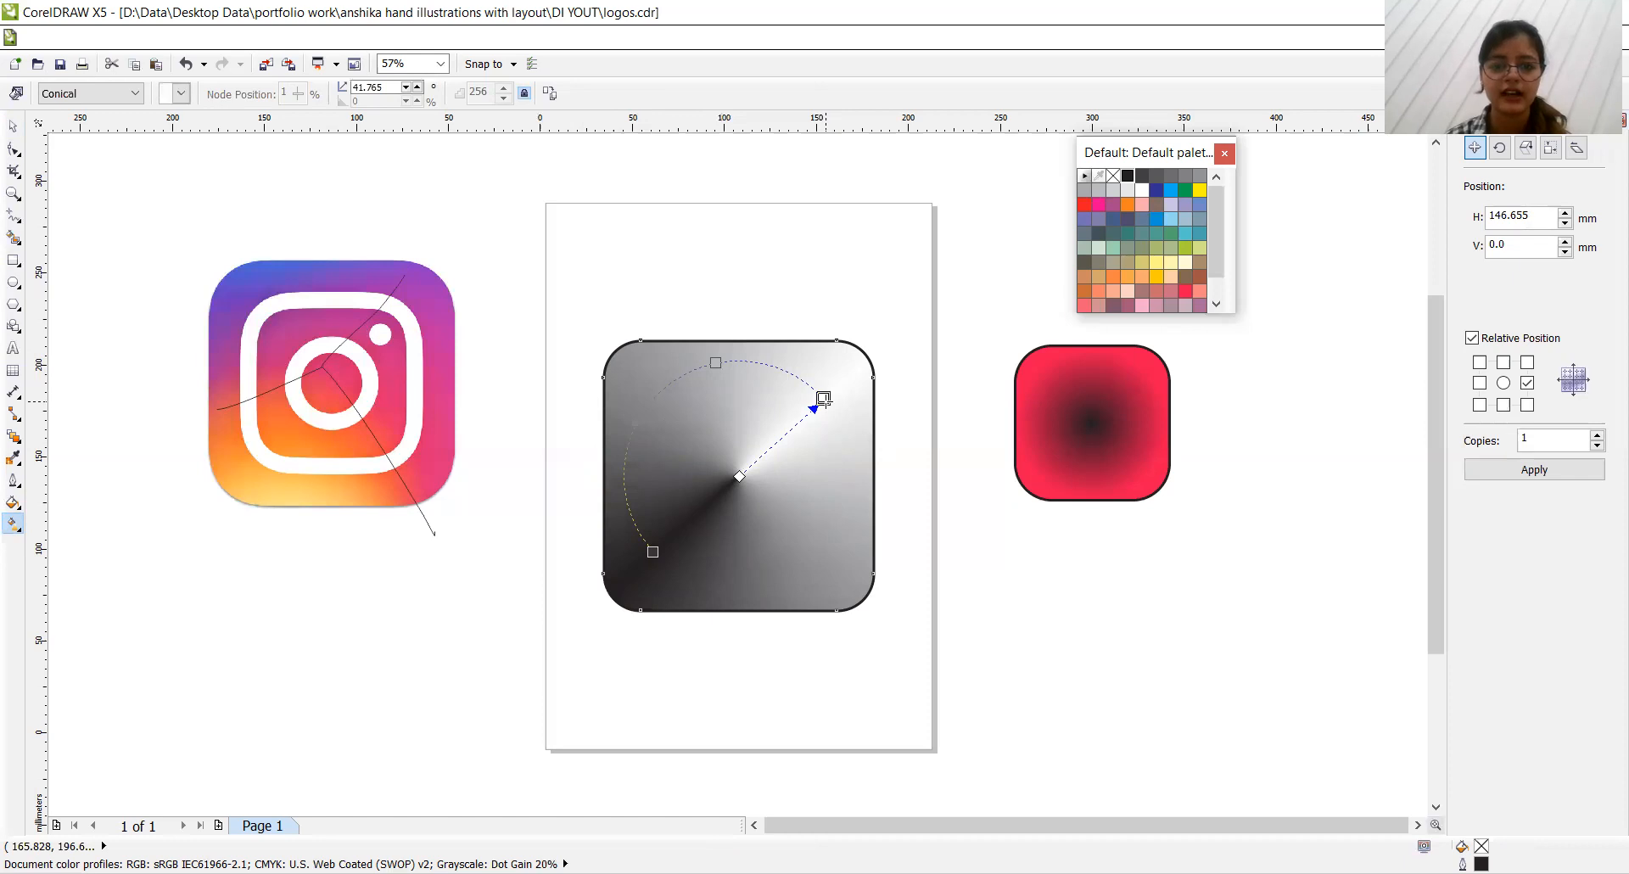
Step: Sample the purple at the Instagram logo's upper-right corner and fill the centred rounded square with it
left_click(13, 458)
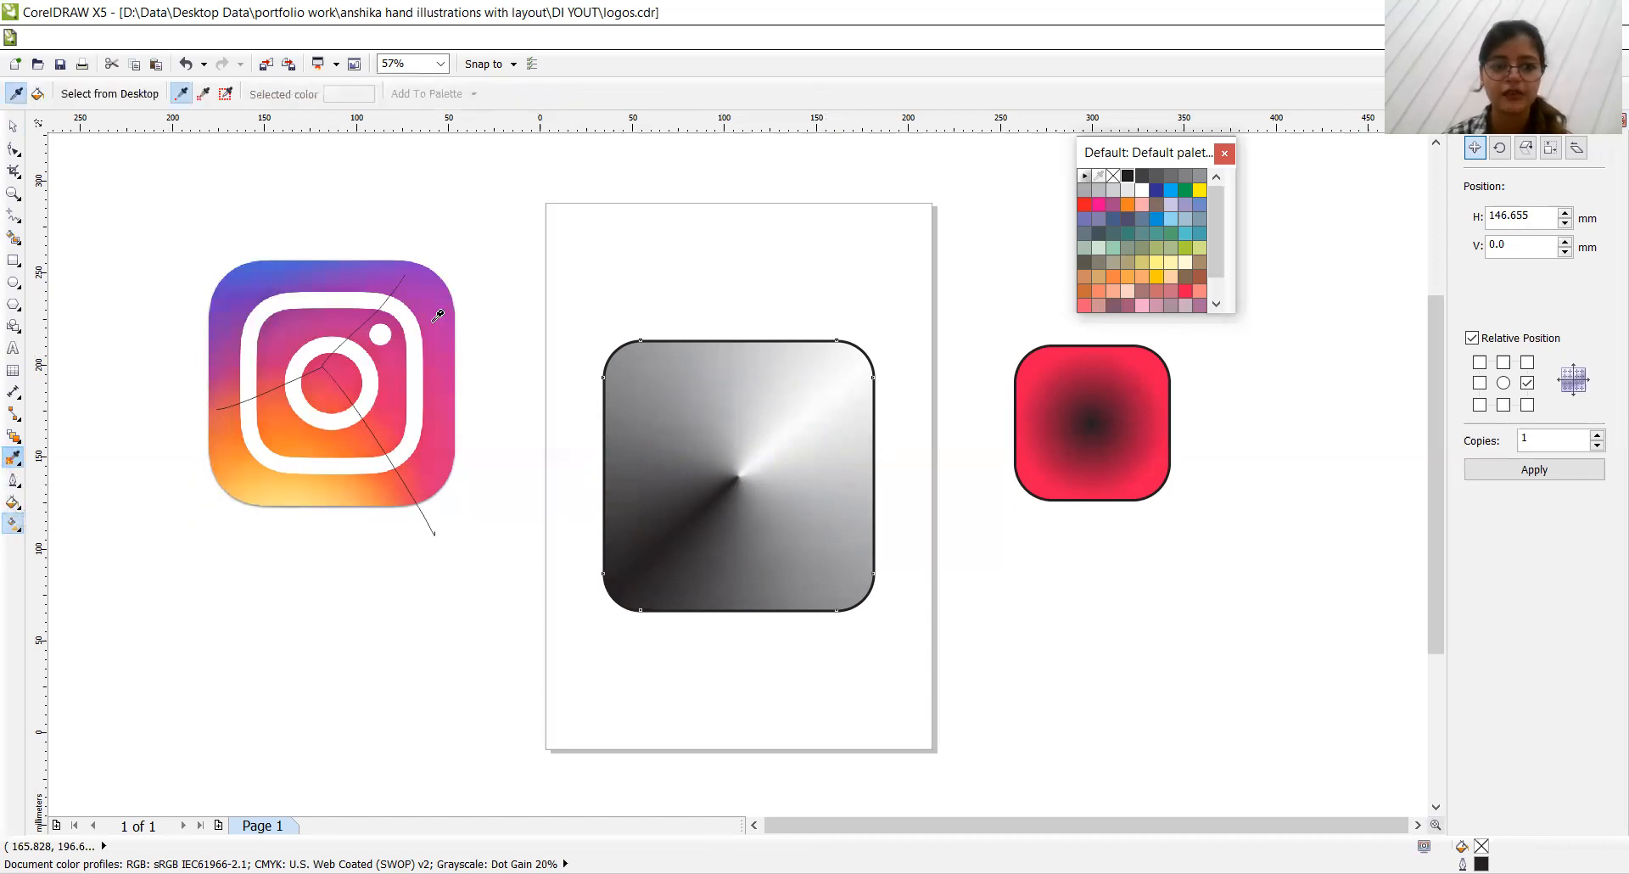
left_click(440, 287)
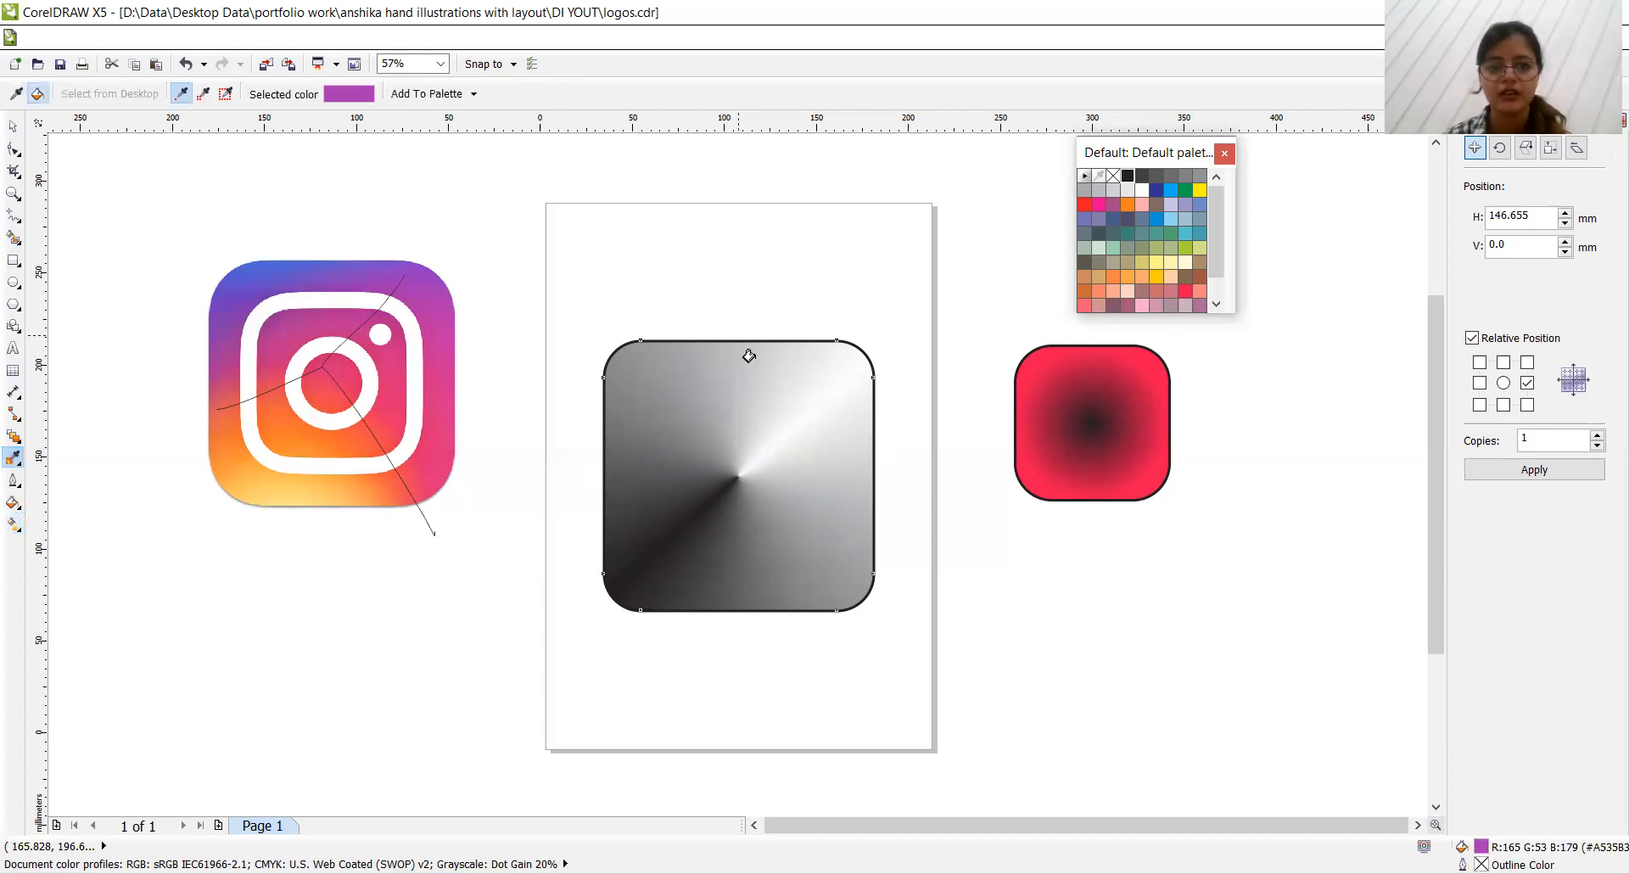
left_click(787, 393)
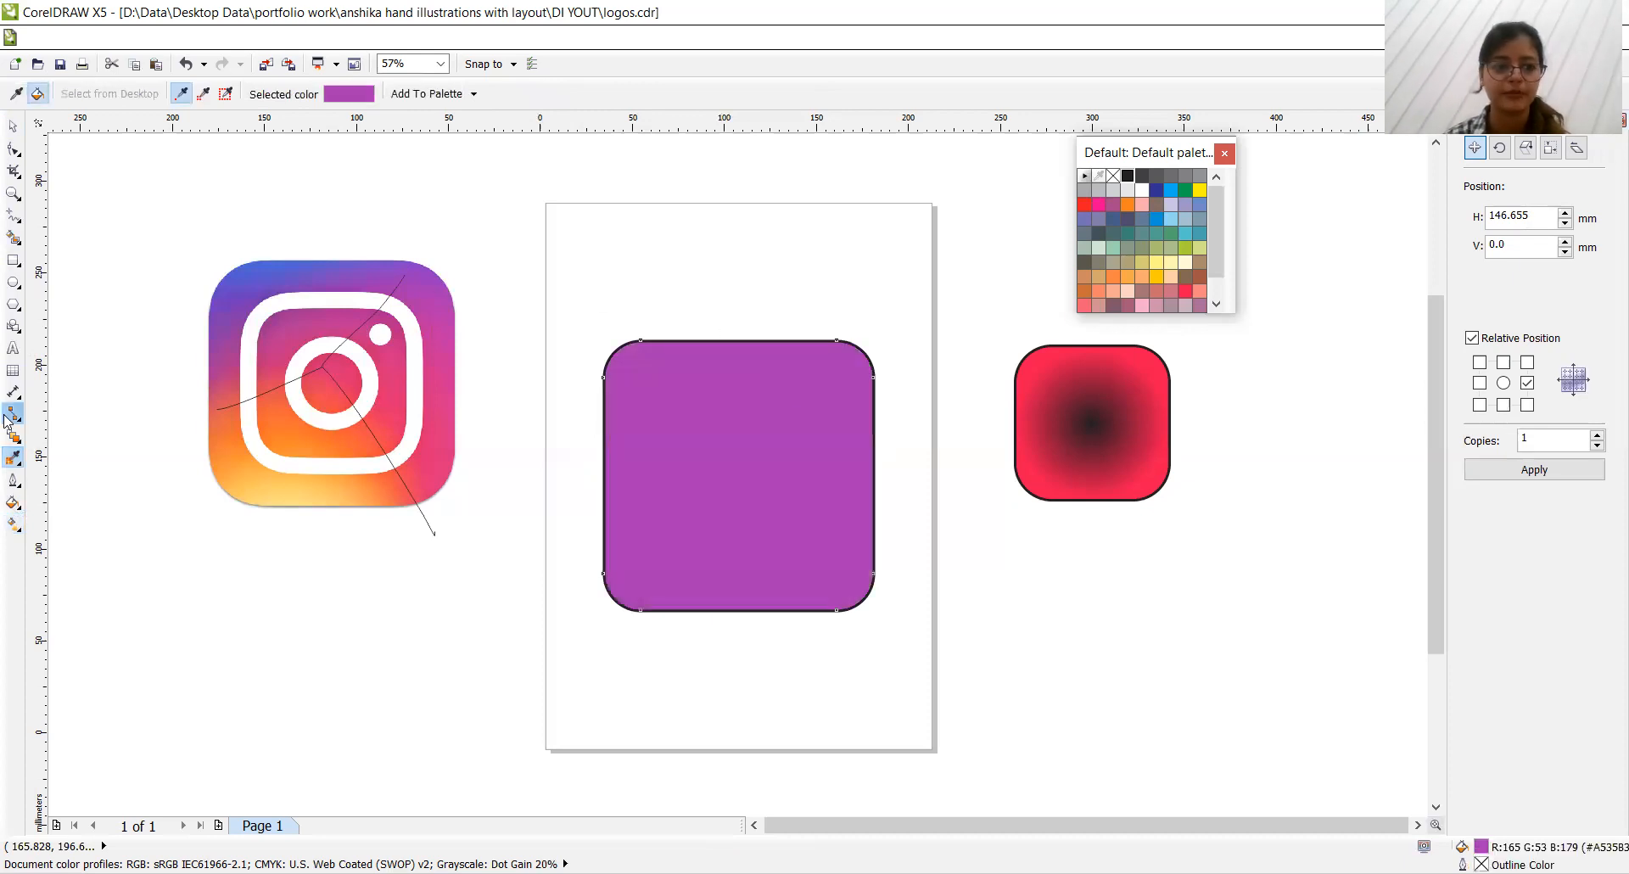
Step: Apply a linear interactive fill to the centred rounded square, running from purple at its upper-right corner to white at its lower left
left_click(13, 526)
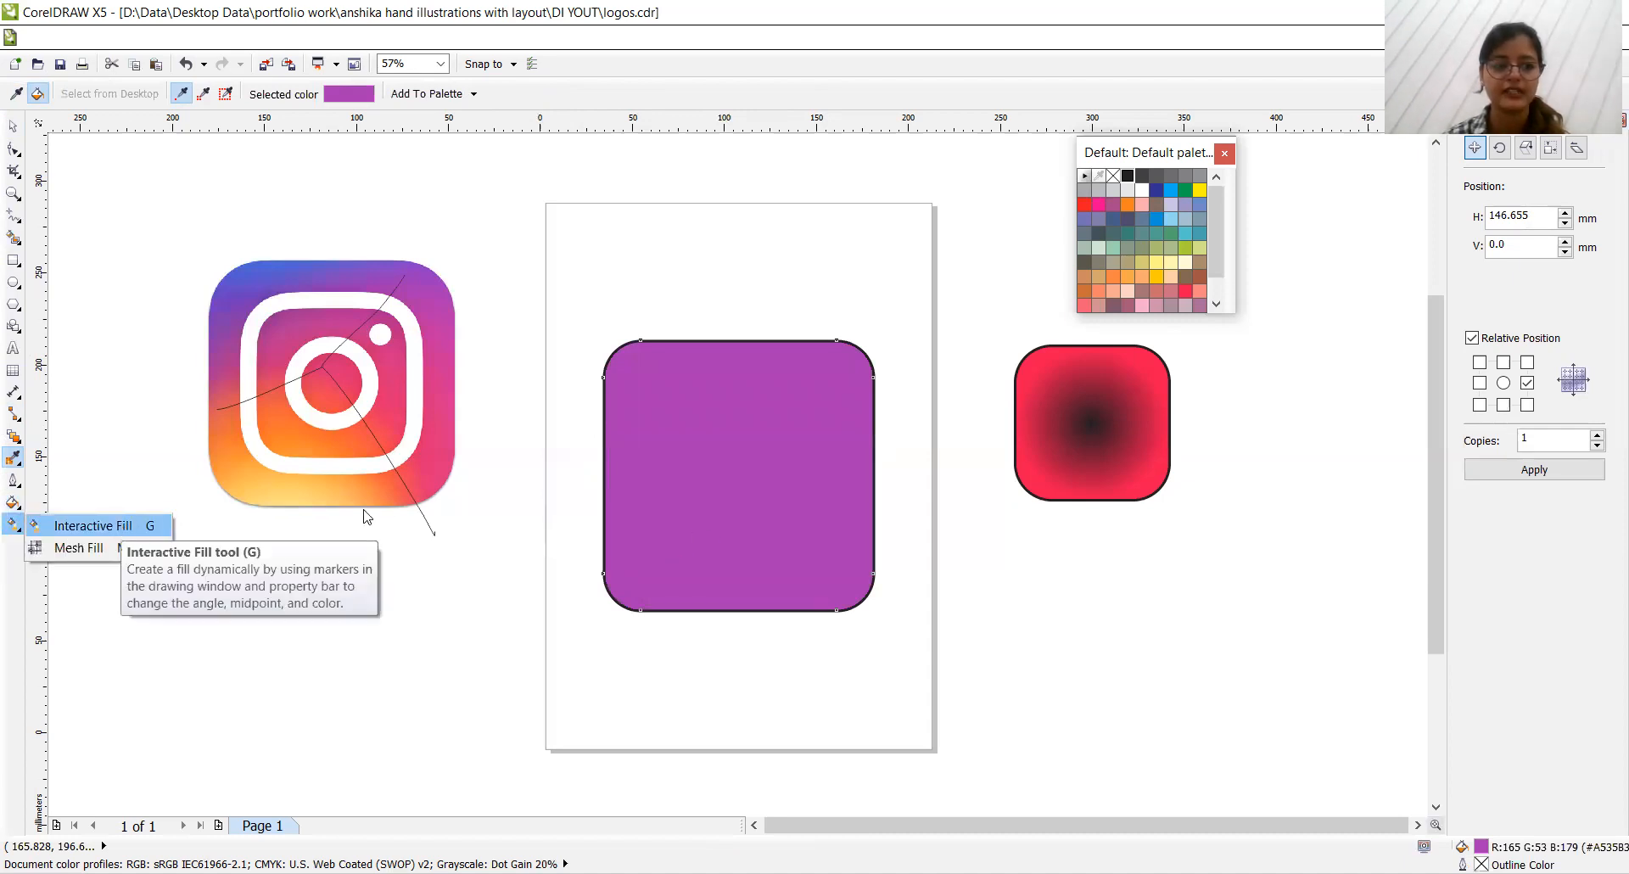
key("g")
left_click_drag(635, 556, 847, 404)
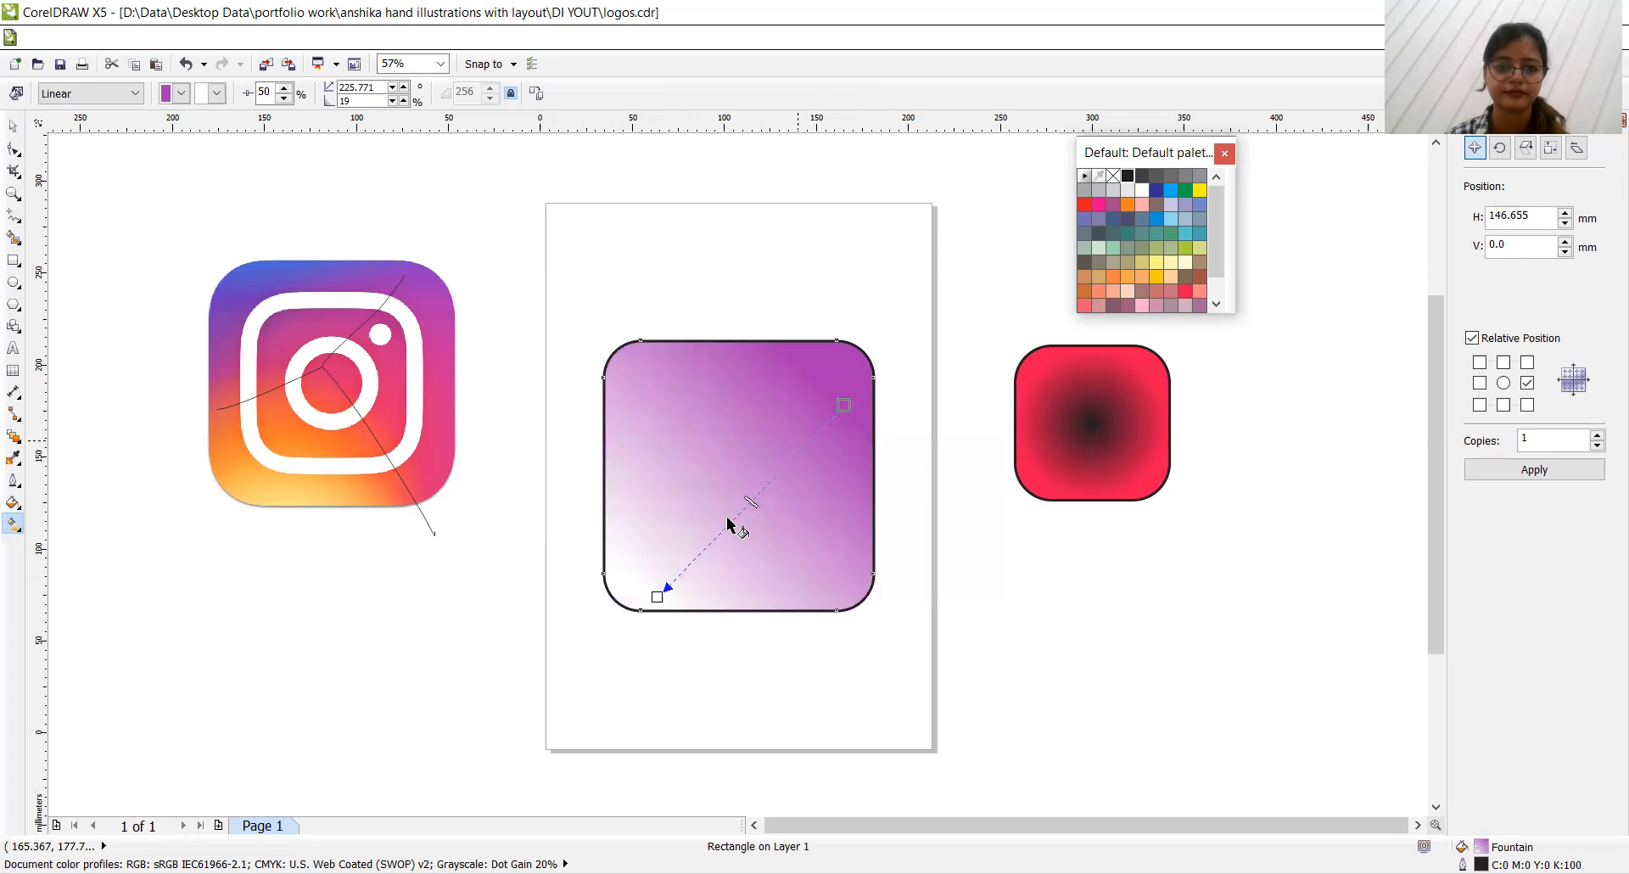
left_click_drag(657, 596, 675, 590)
left_click_drag(841, 399, 839, 373)
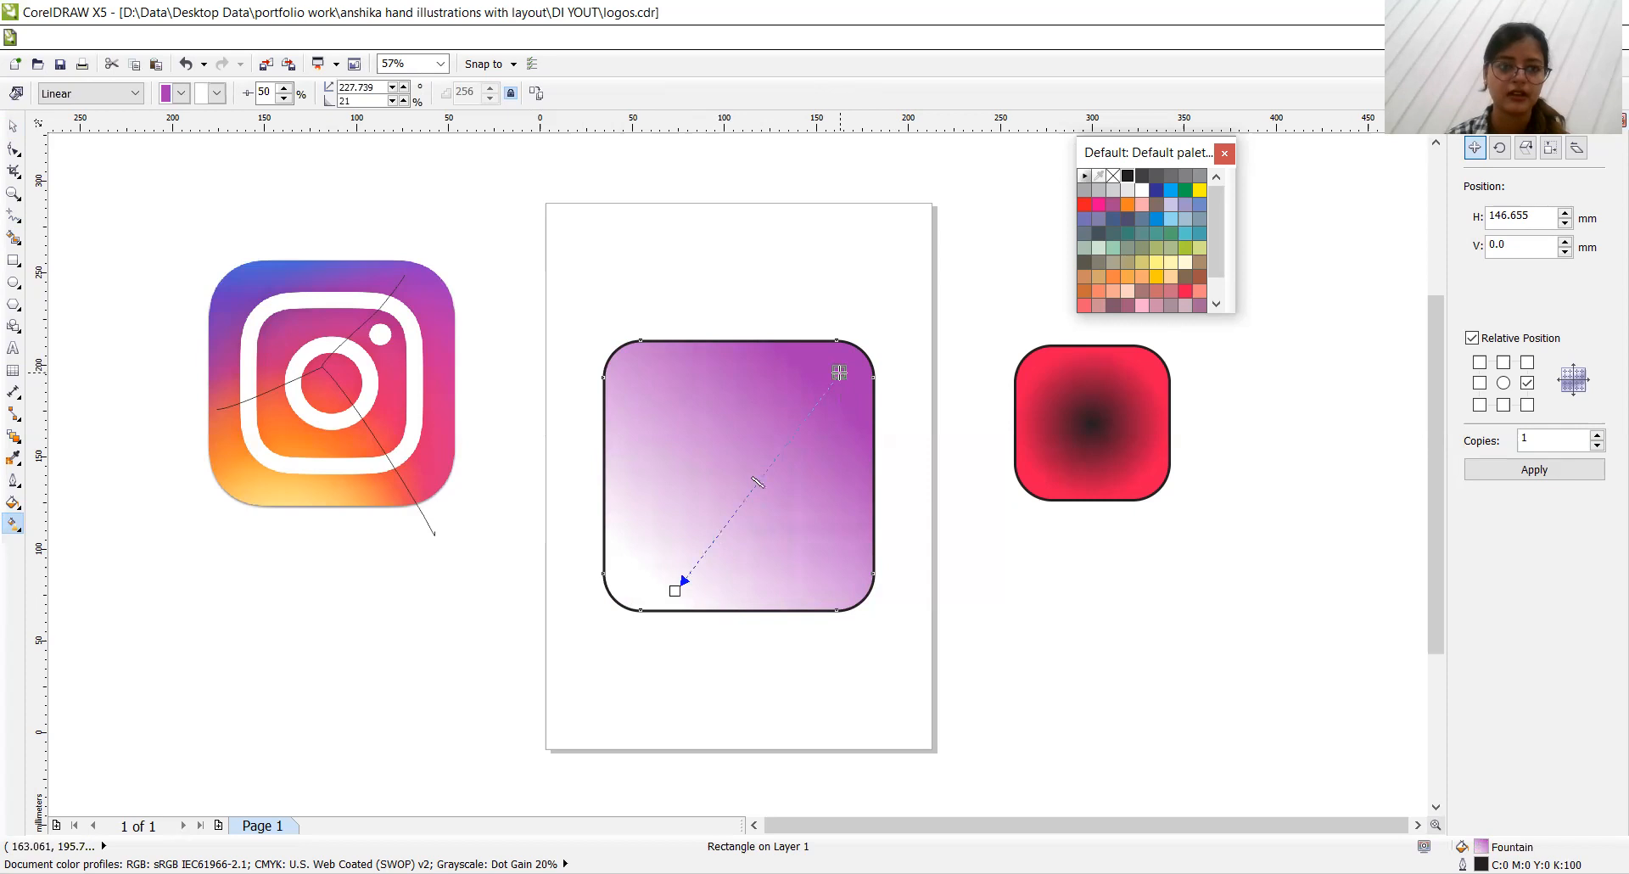
Step: Set the purple fill's type to Conical and rotate it to an angle of about 230 degrees
left_click(138, 93)
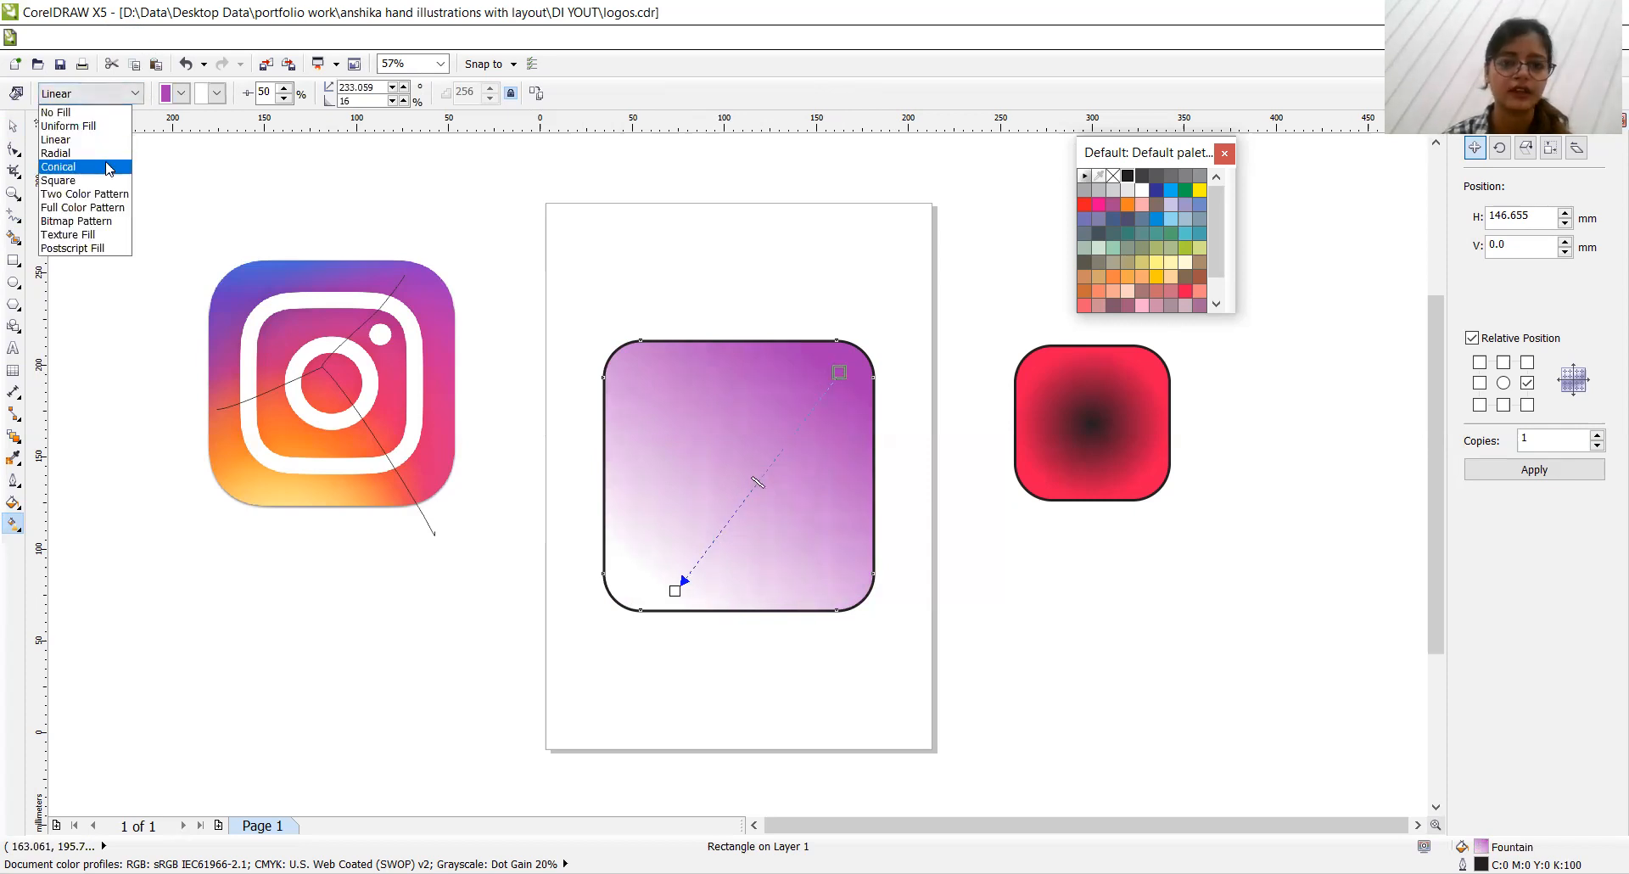
left_click(109, 167)
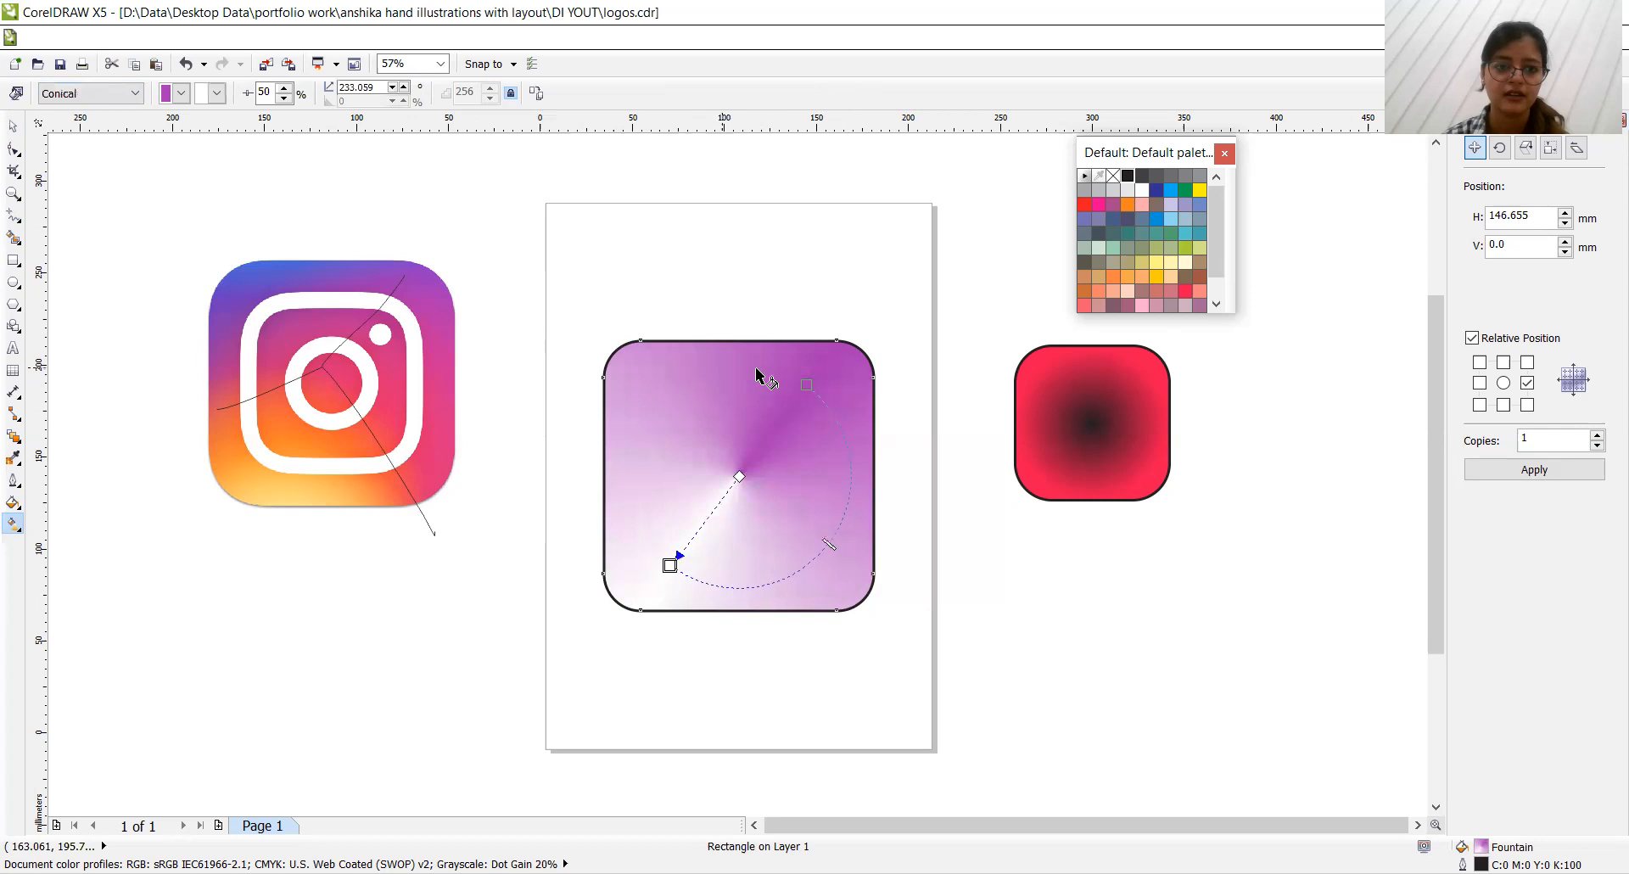
left_click_drag(806, 384, 819, 376)
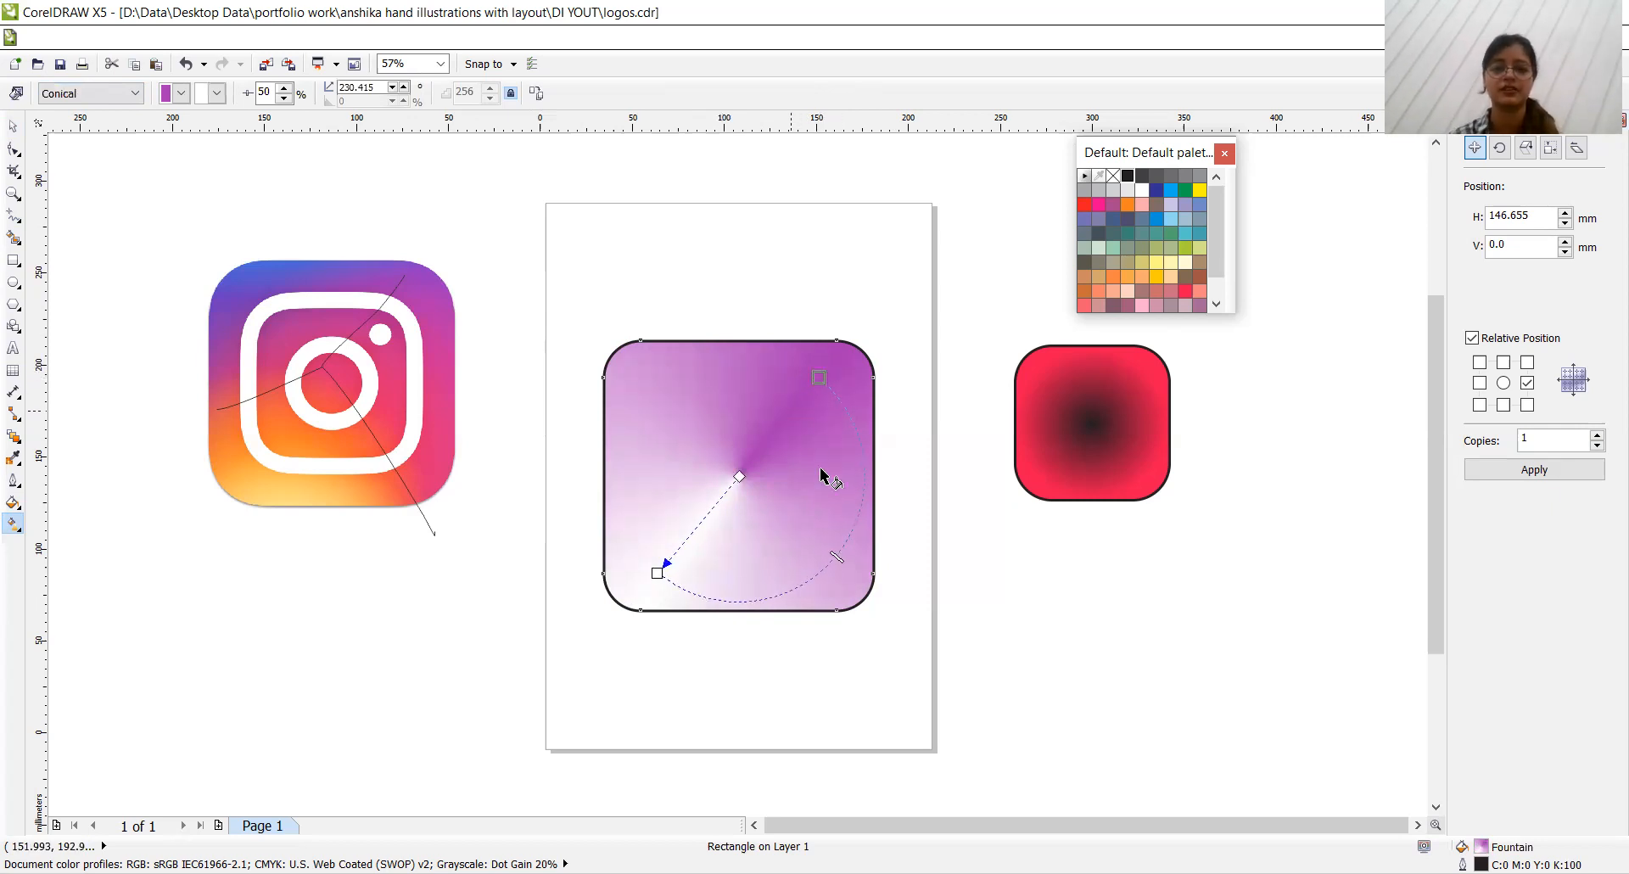
Step: Add a pinkish-red node on the conical fill's arc, and rotate the fill to about 320 degrees so purple sits at the upper left
double_click(850, 532)
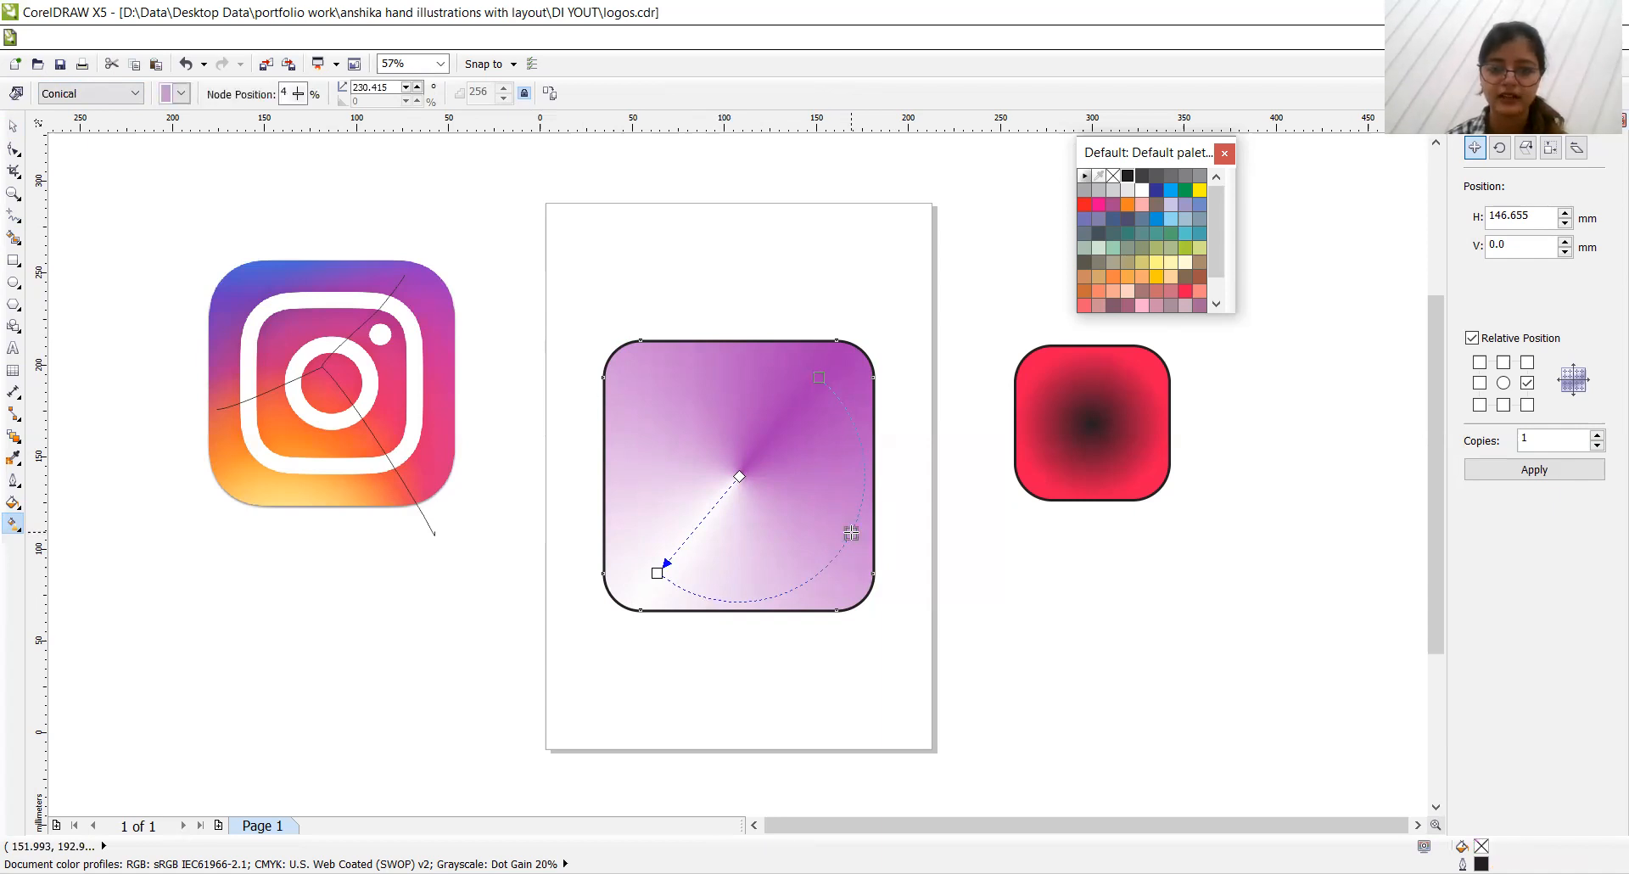
left_click(1184, 292)
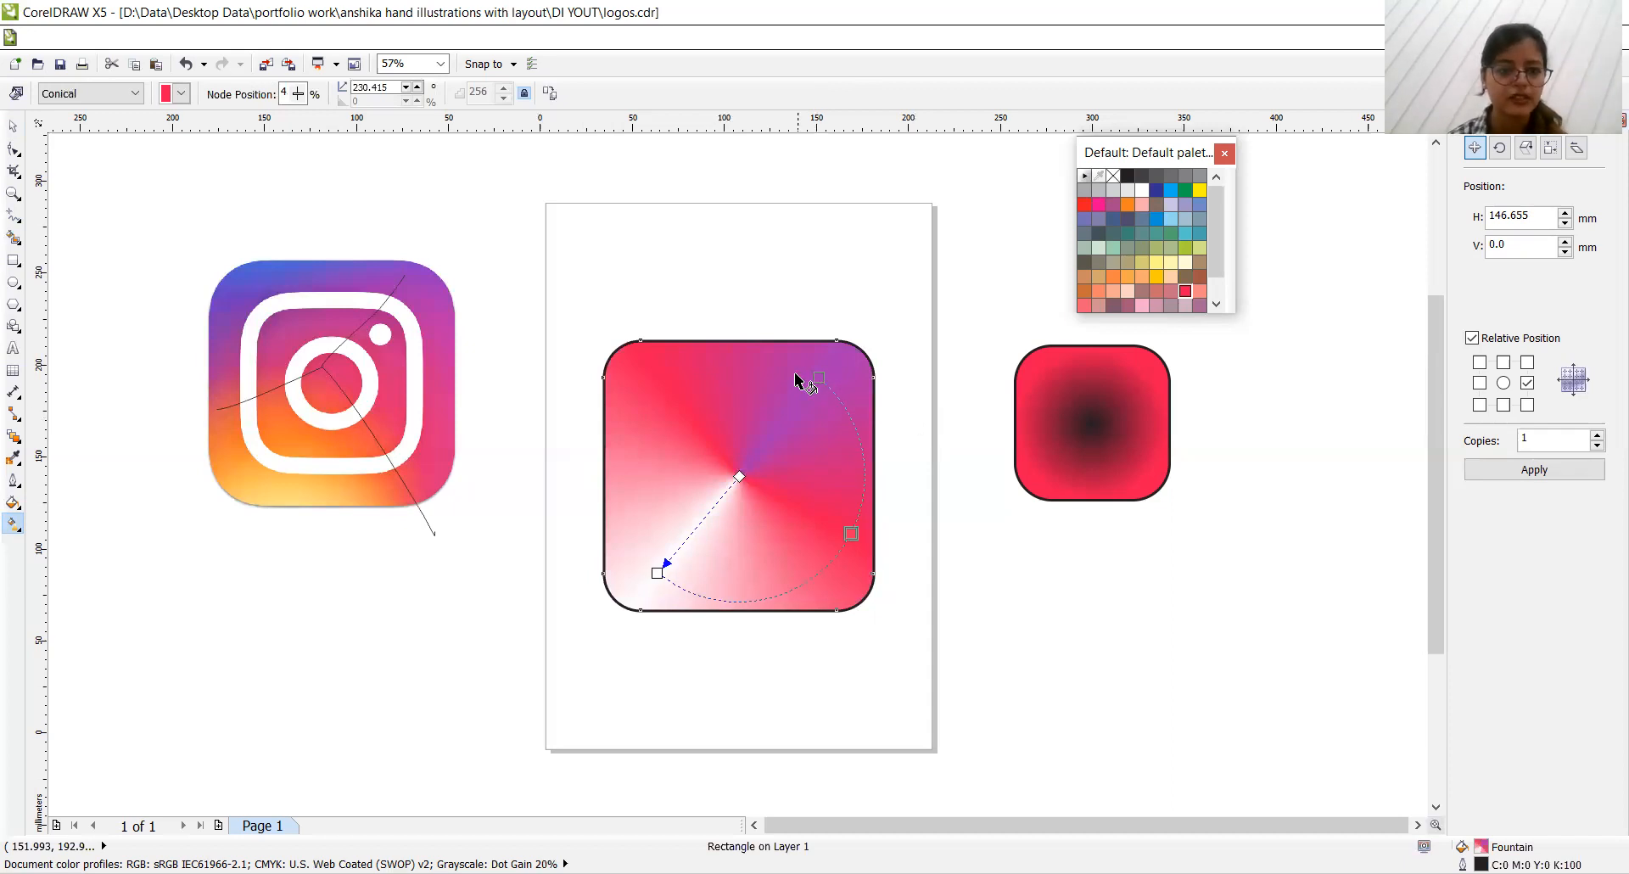
left_click_drag(817, 375, 671, 418)
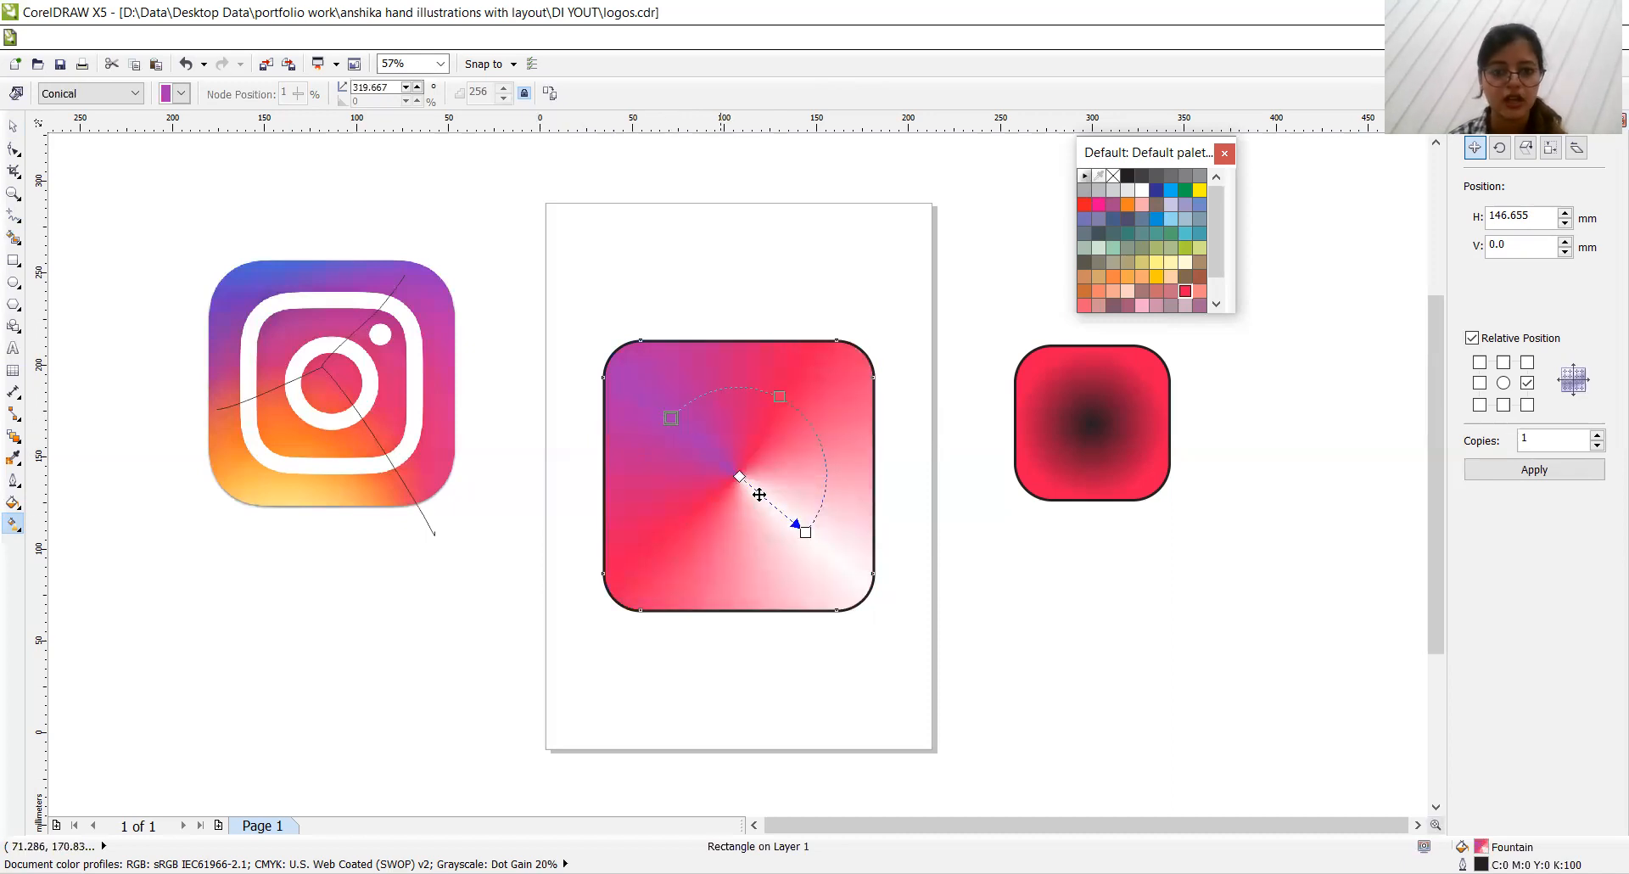
Step: Change the conical fill's white end colour to golden yellow
left_click(806, 532)
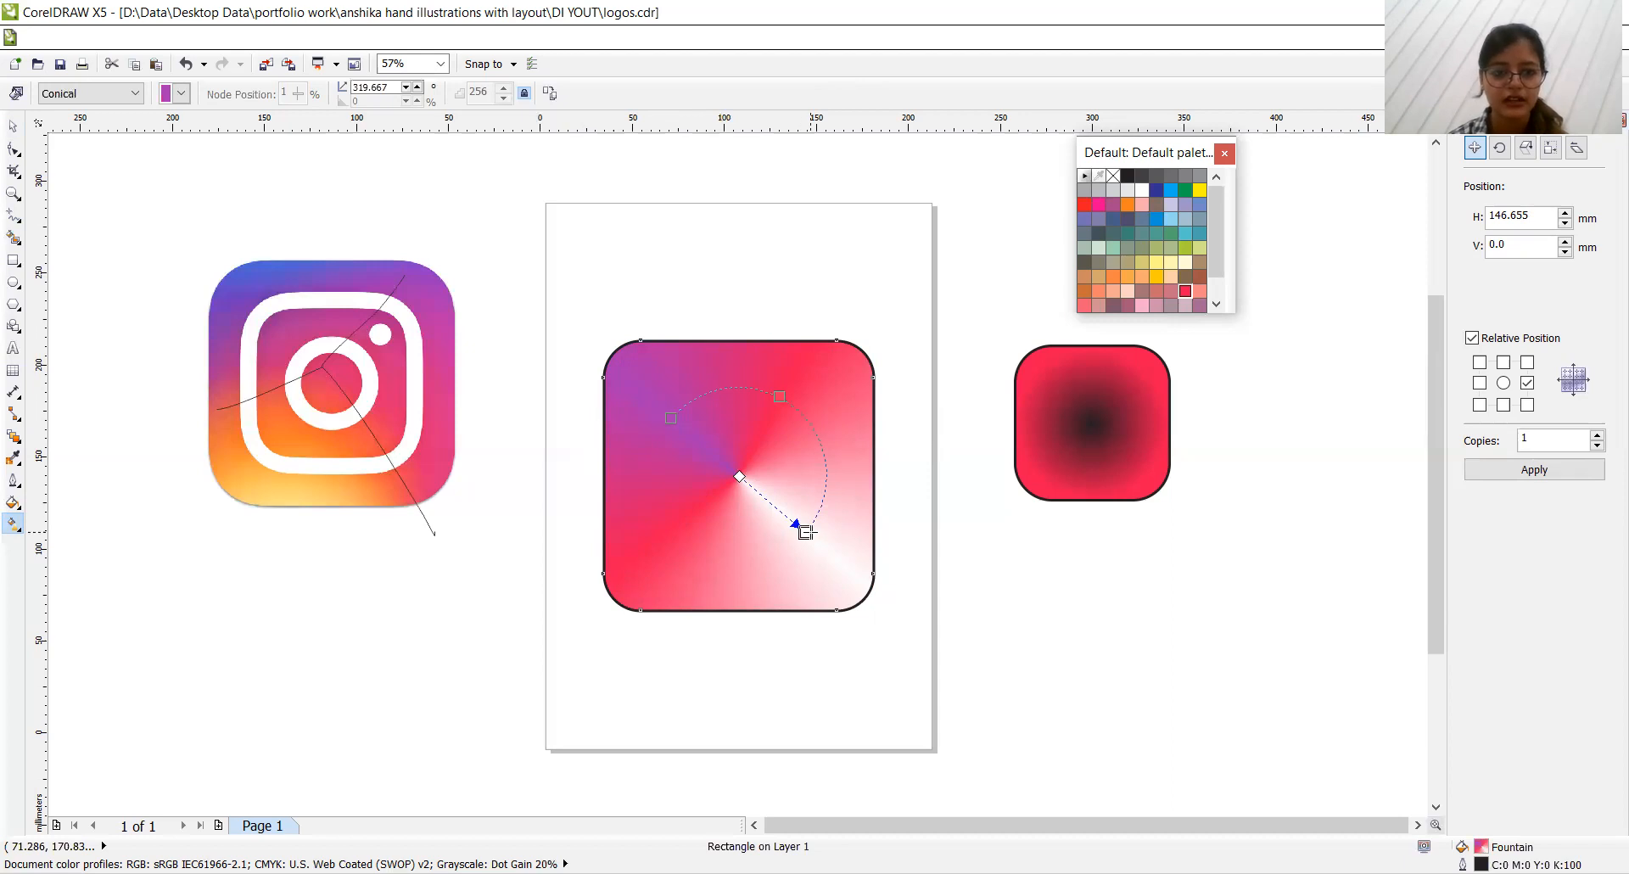
left_click(1156, 277)
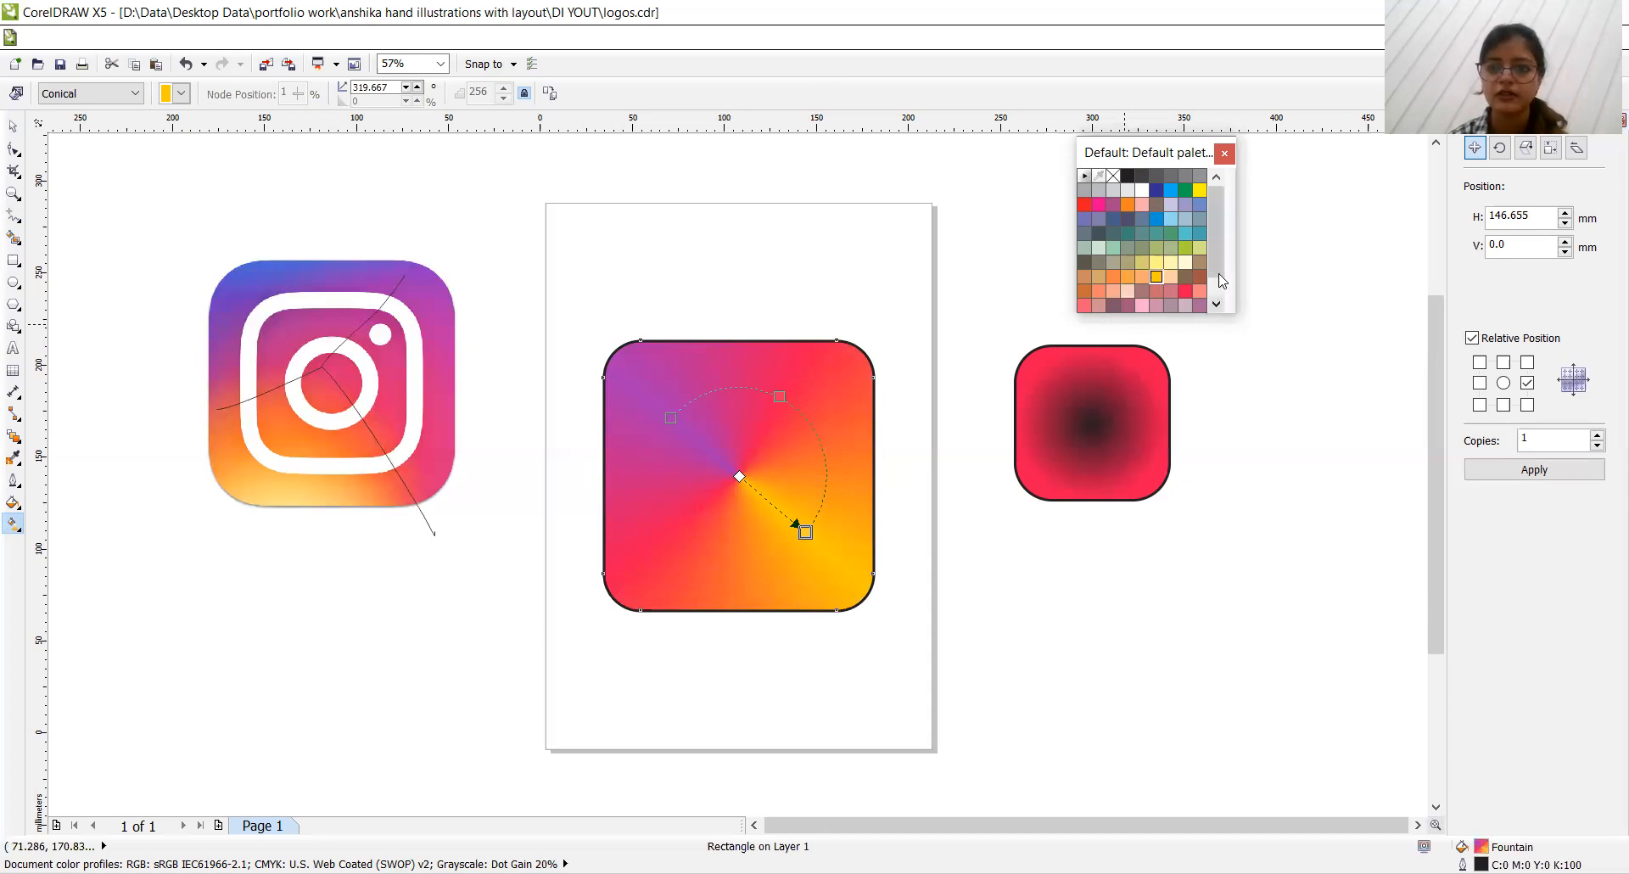
left_click(1216, 303)
left_click(1156, 250)
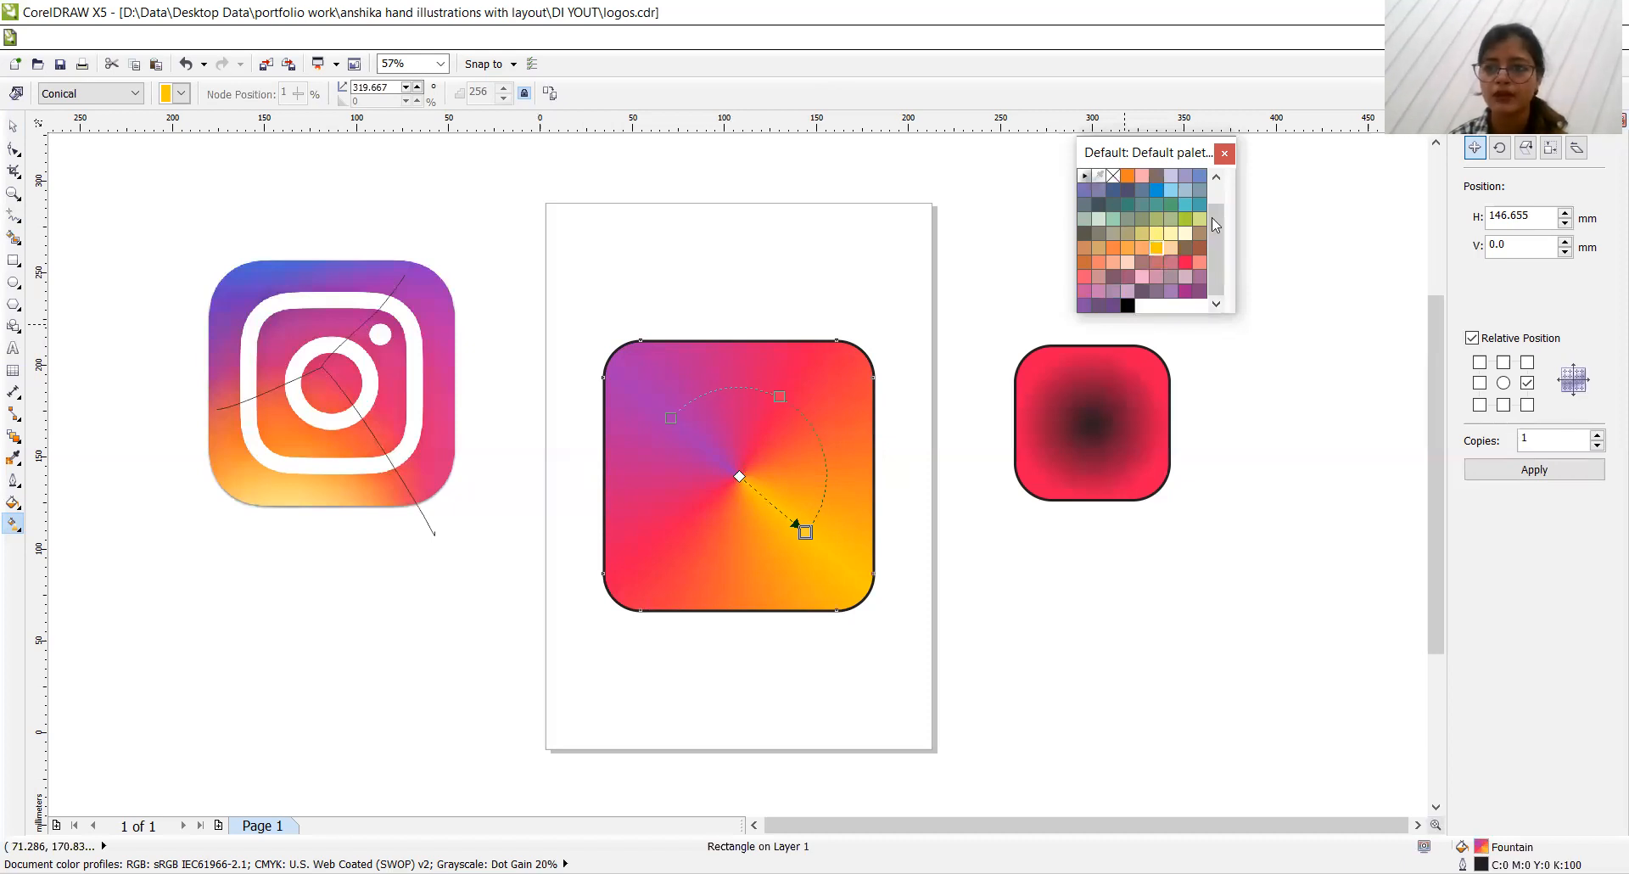
Step: Dock the floating default colour palette, and change the conical fill's purple start colour to orange in the Fountain Fill settings
double_click(1162, 158)
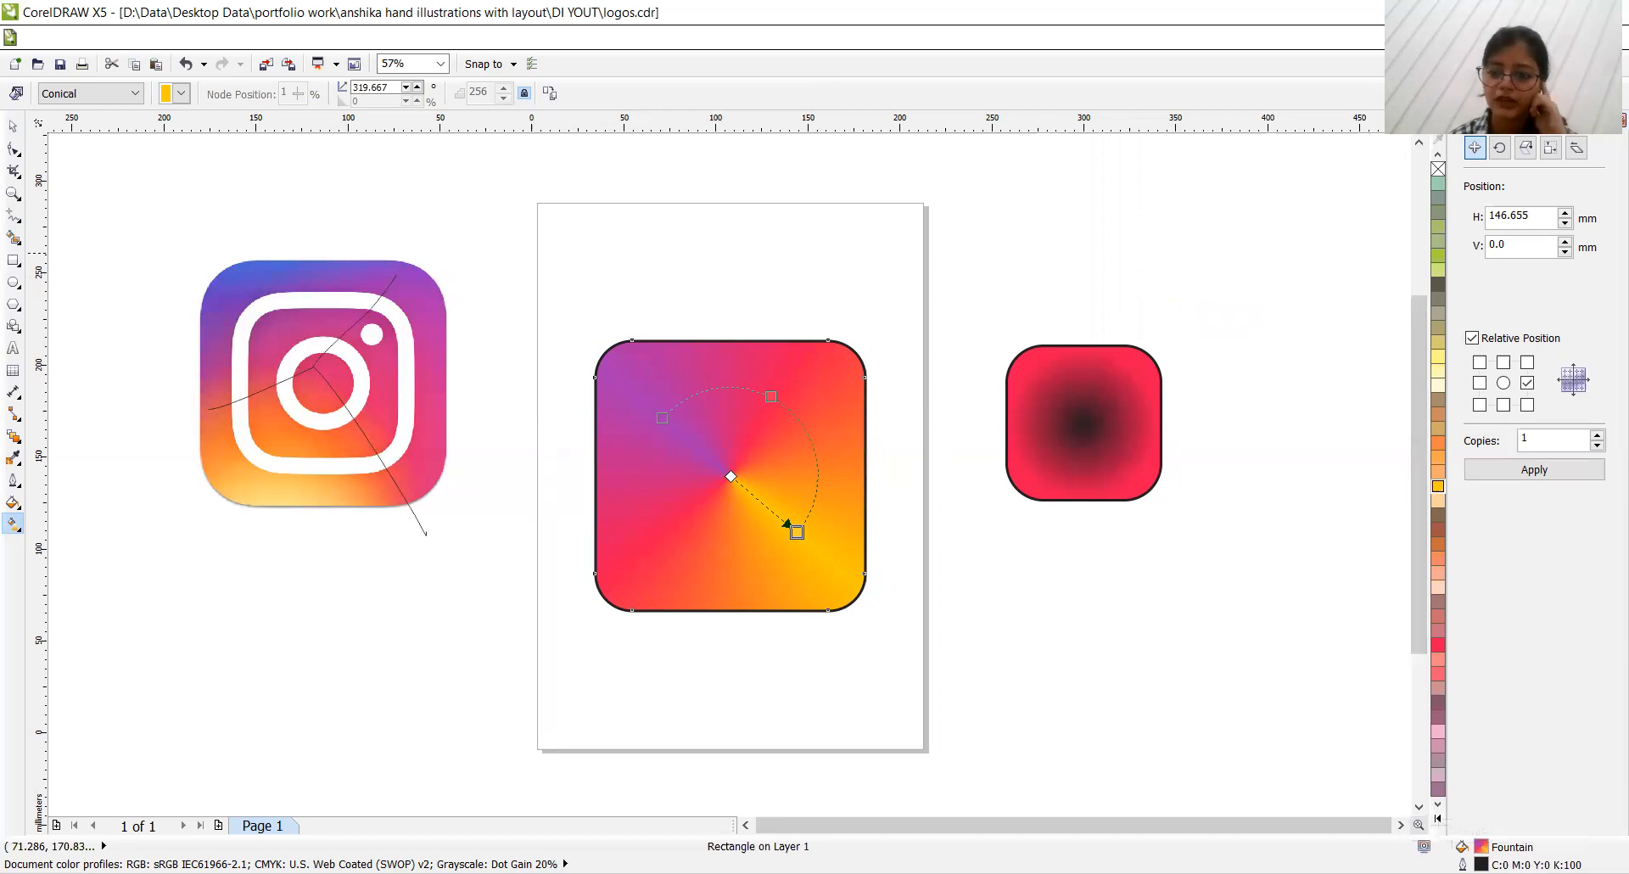
key("F11")
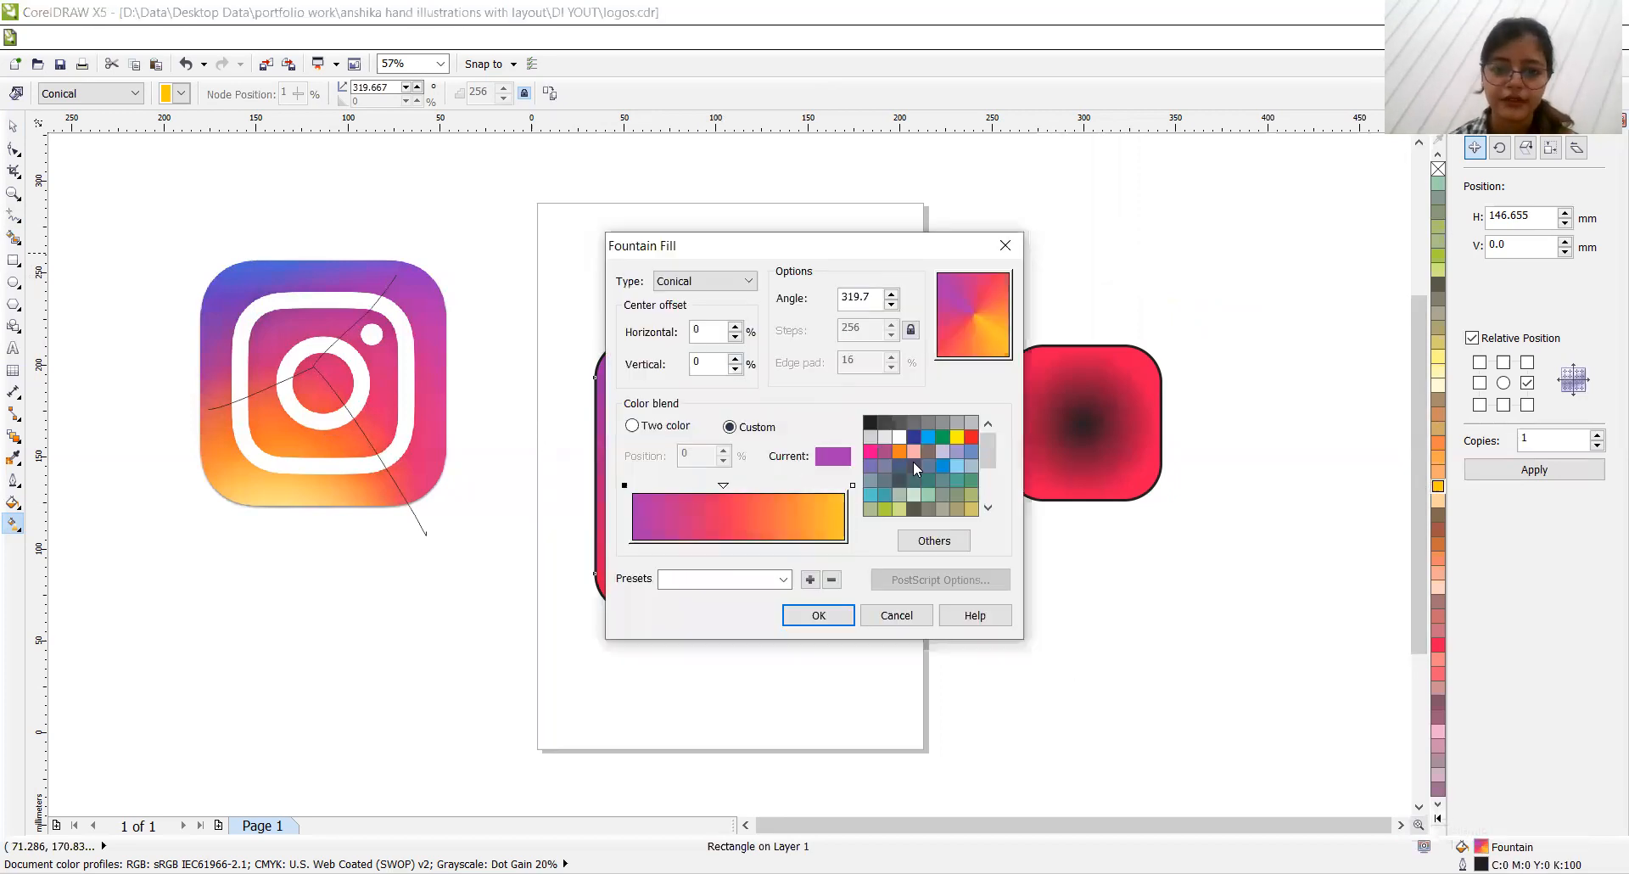
left_click(936, 541)
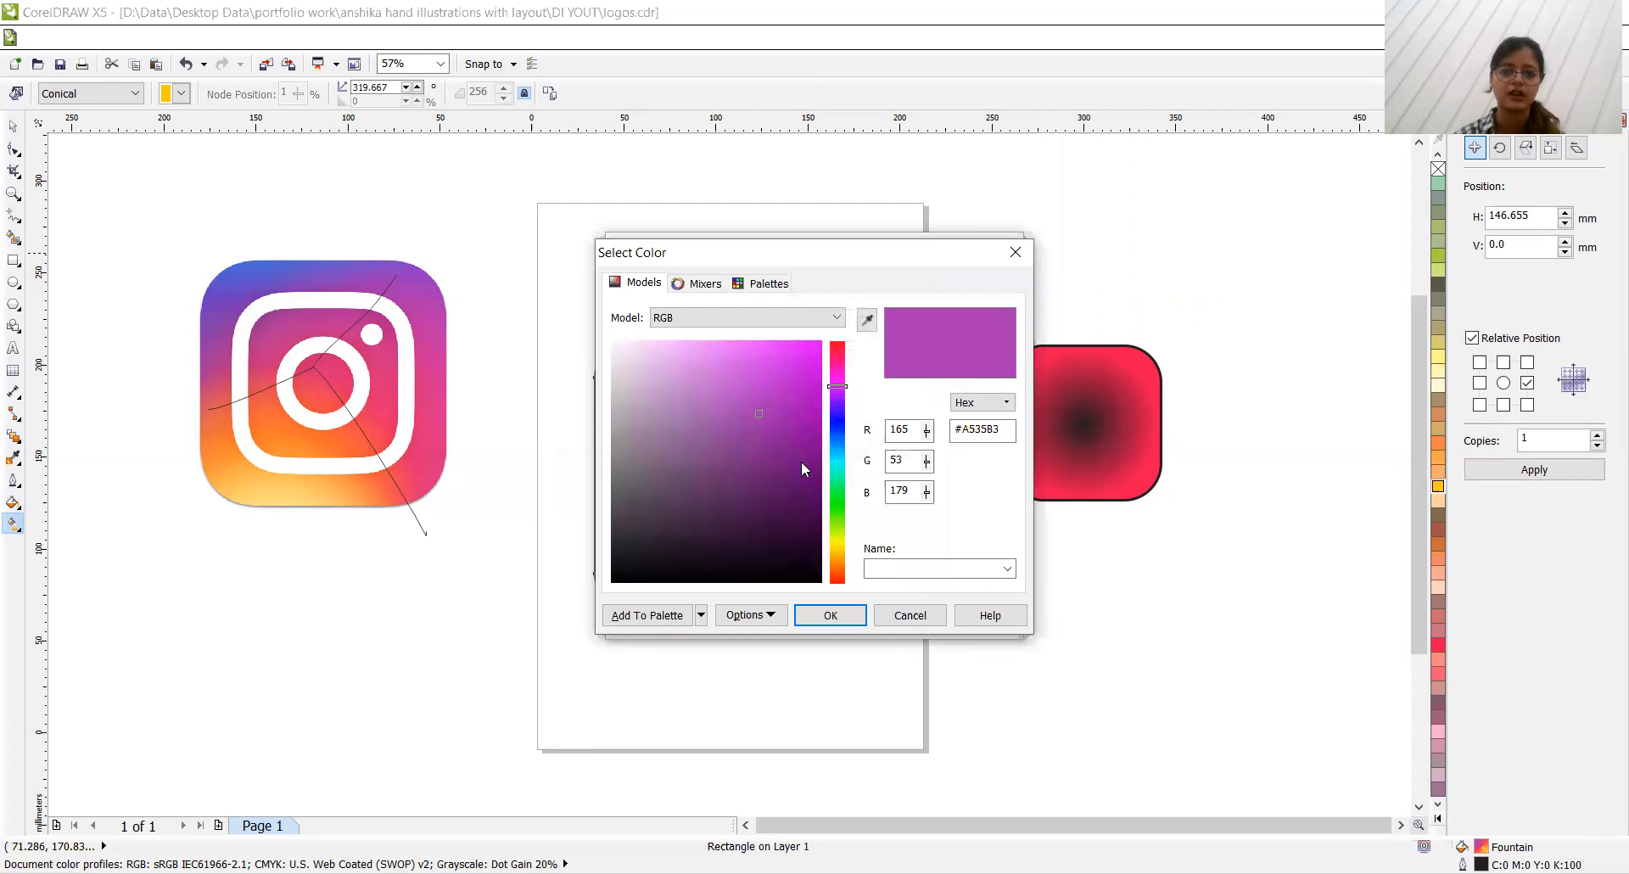
left_click(839, 546)
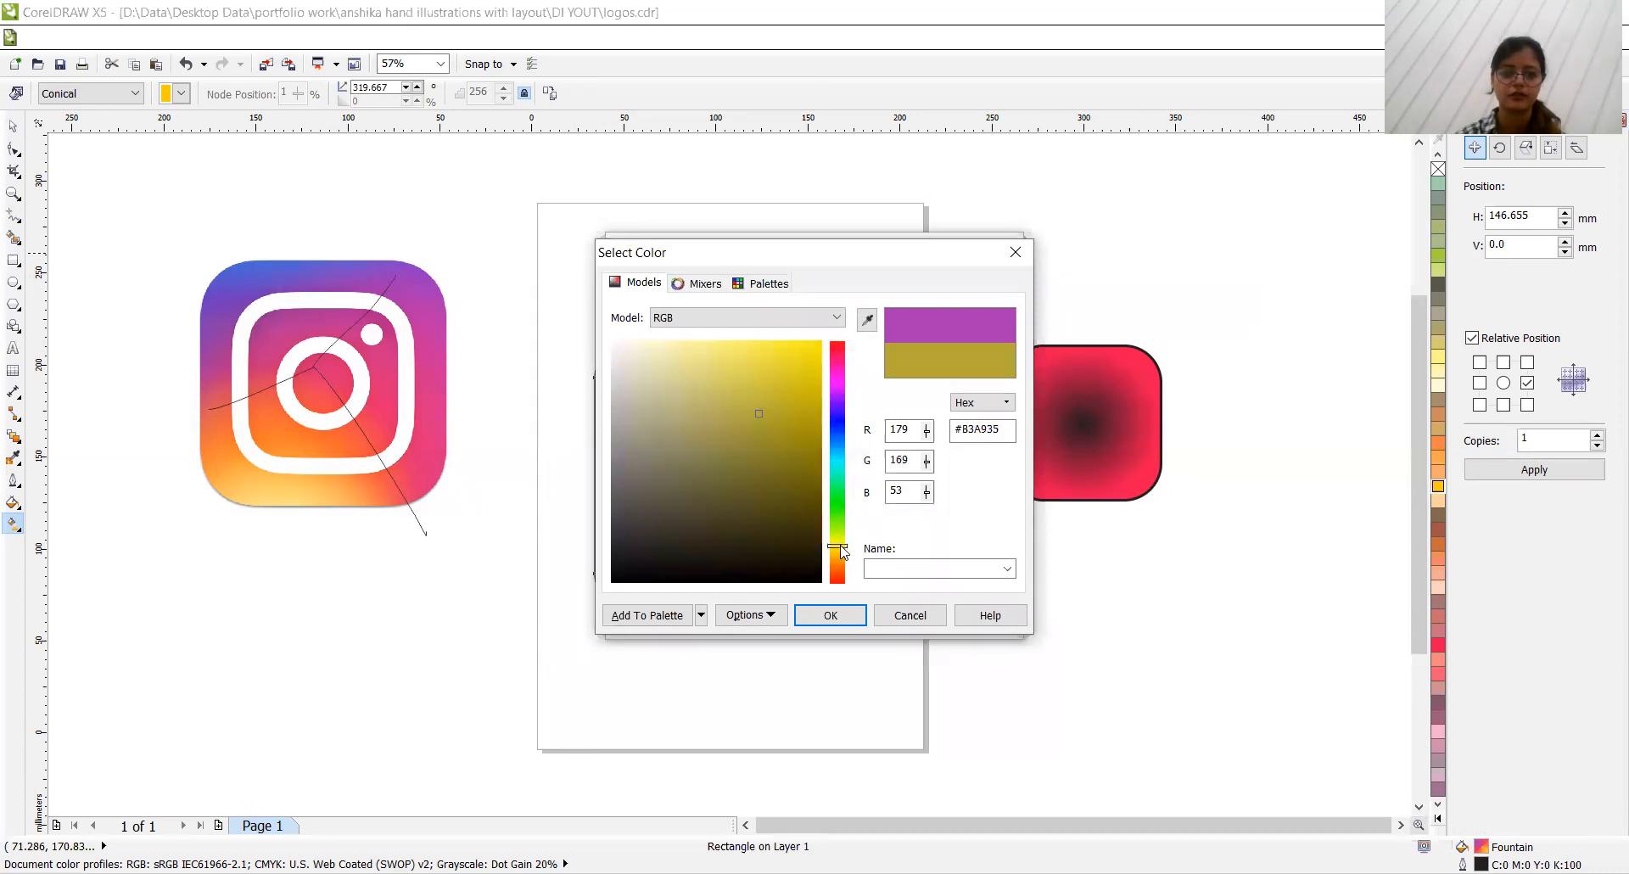
left_click(840, 552)
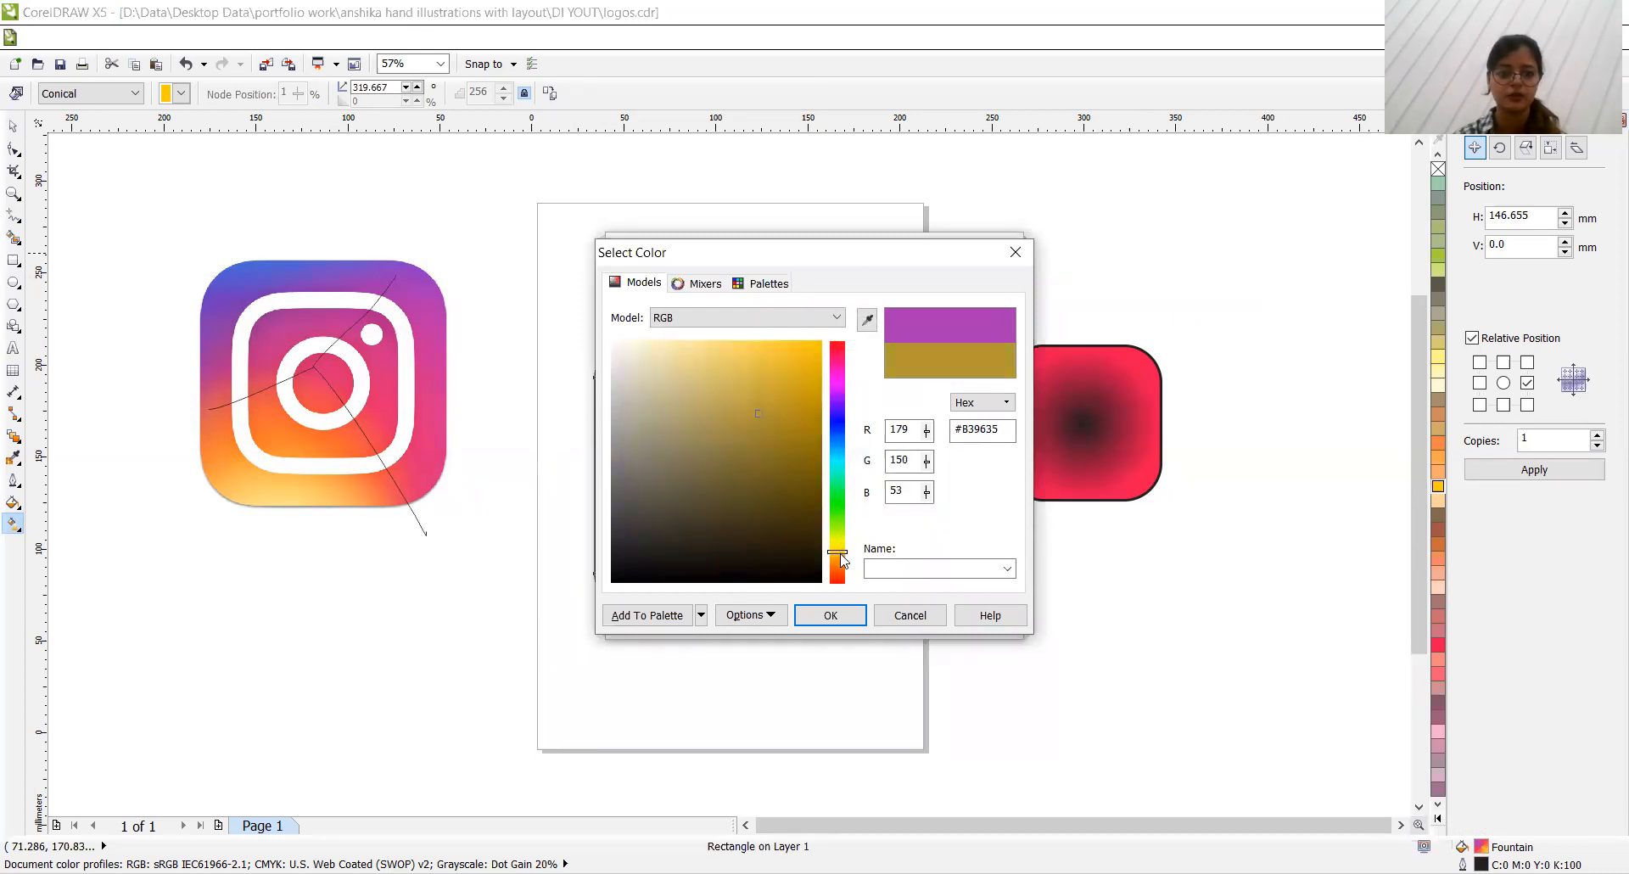
left_click(841, 561)
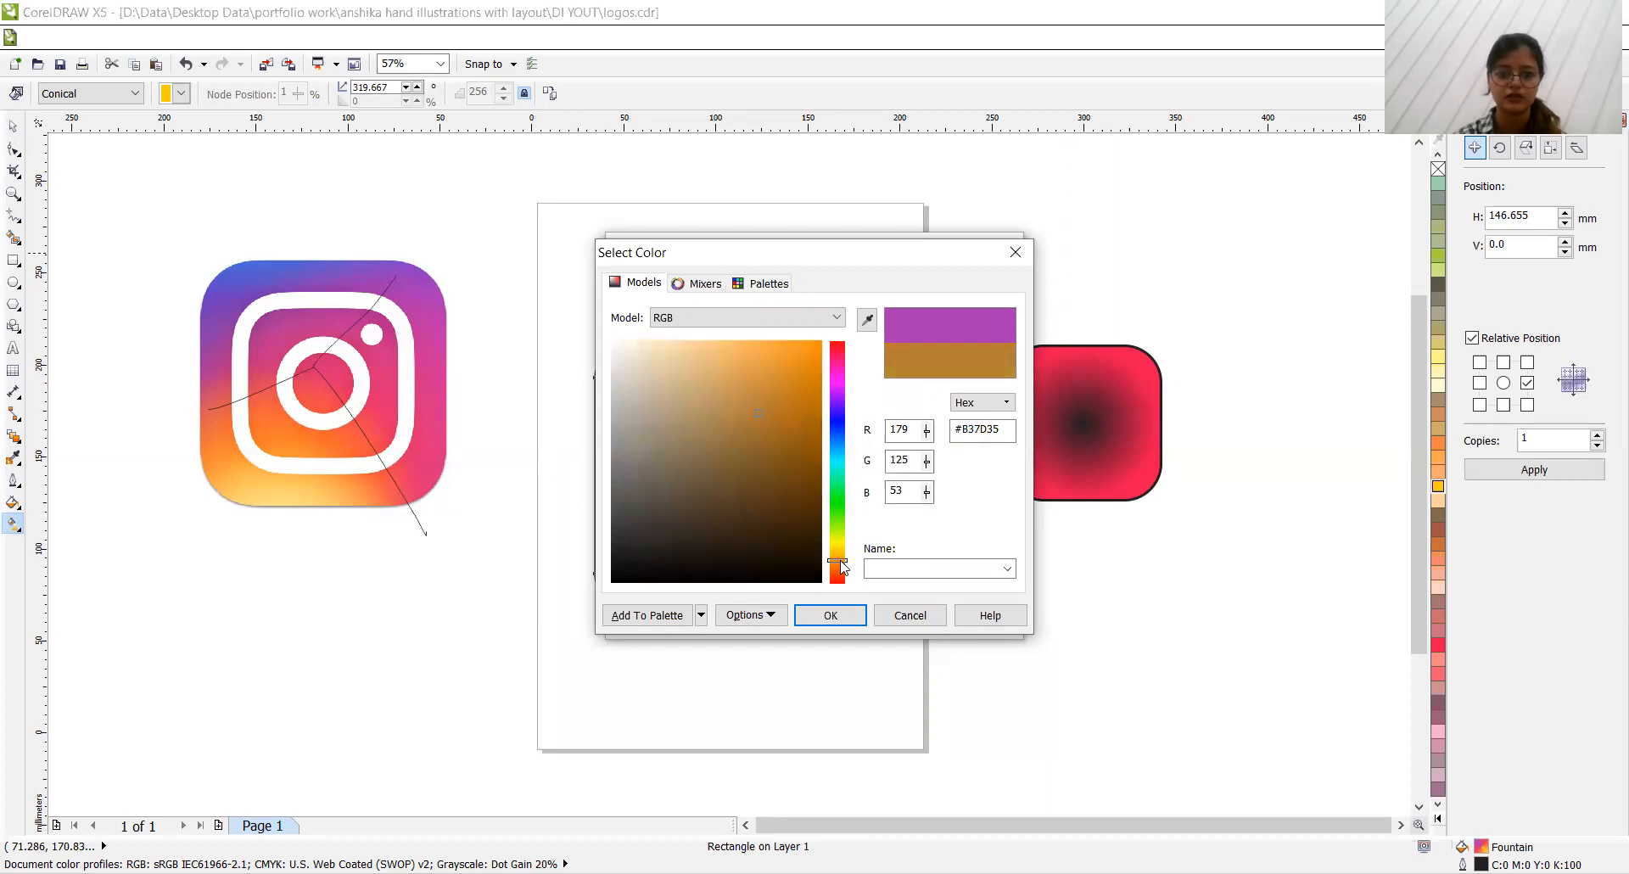
left_click(788, 405)
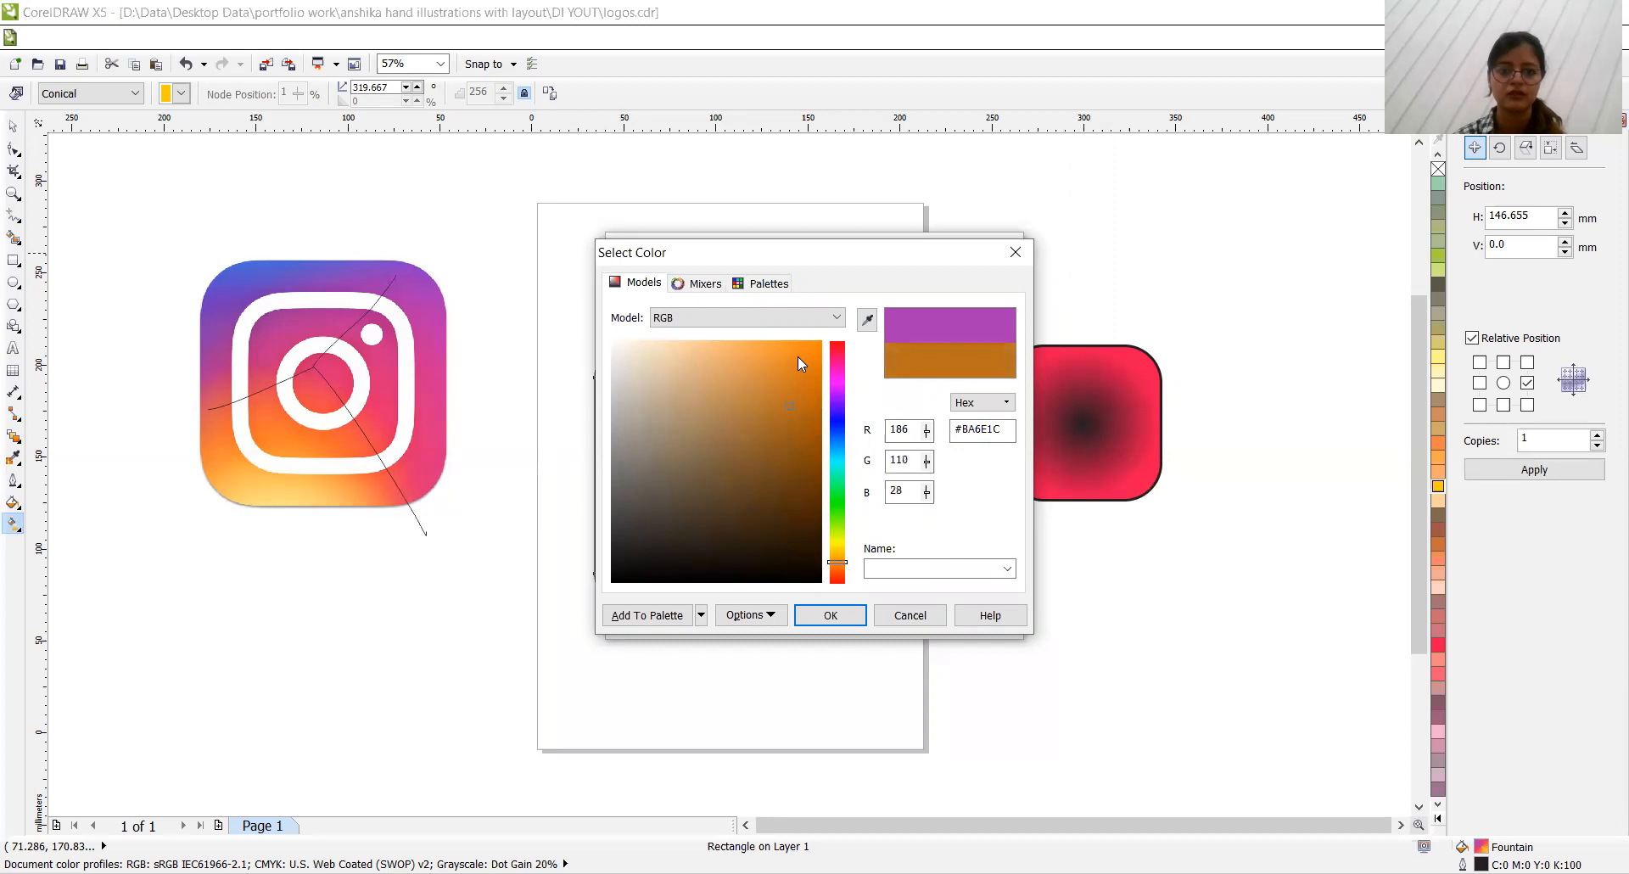
left_click(802, 370)
left_click(810, 367)
left_click(859, 617)
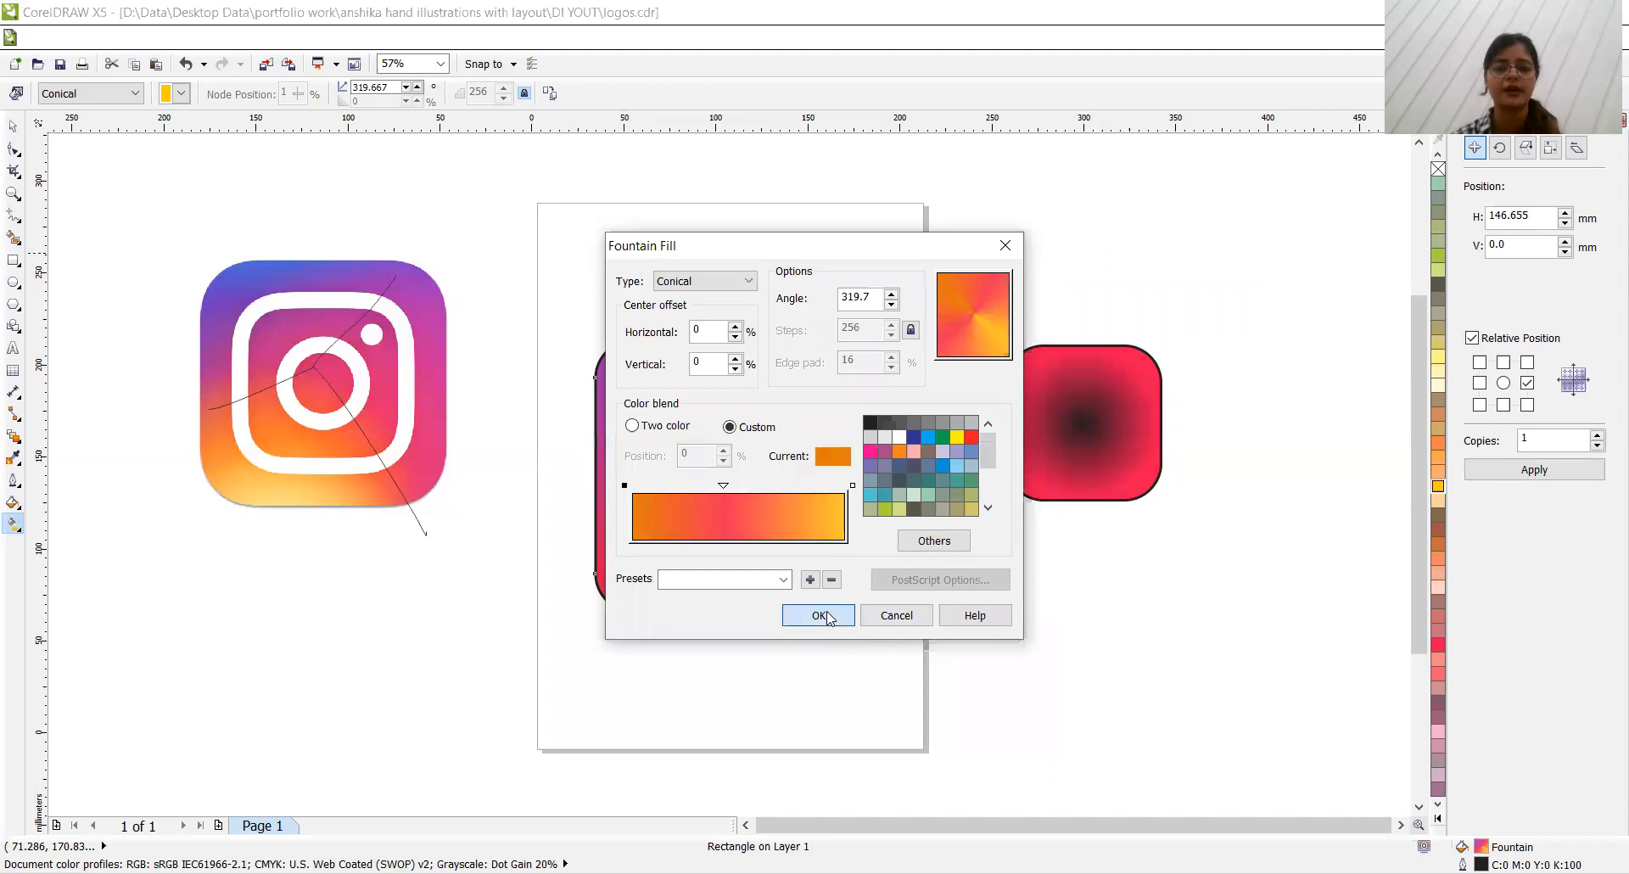
left_click(827, 615)
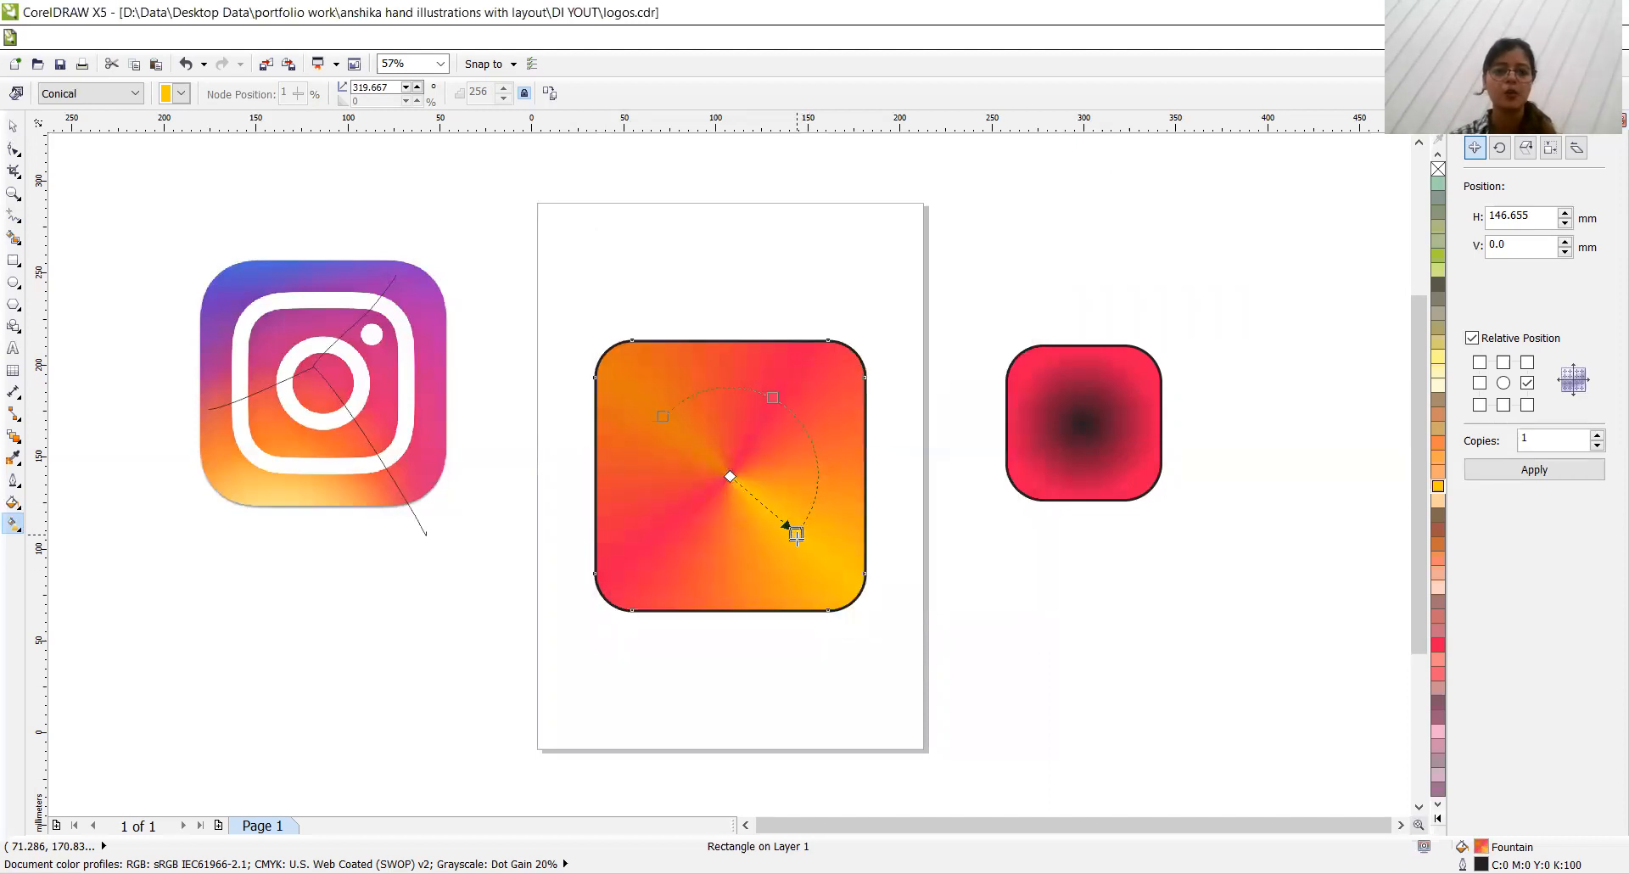
Step: Rotate the conical fill to about 307 degrees, and set its start colour to dusky plum with an orange node between it and the pinkish-red
left_click_drag(792, 553, 788, 553)
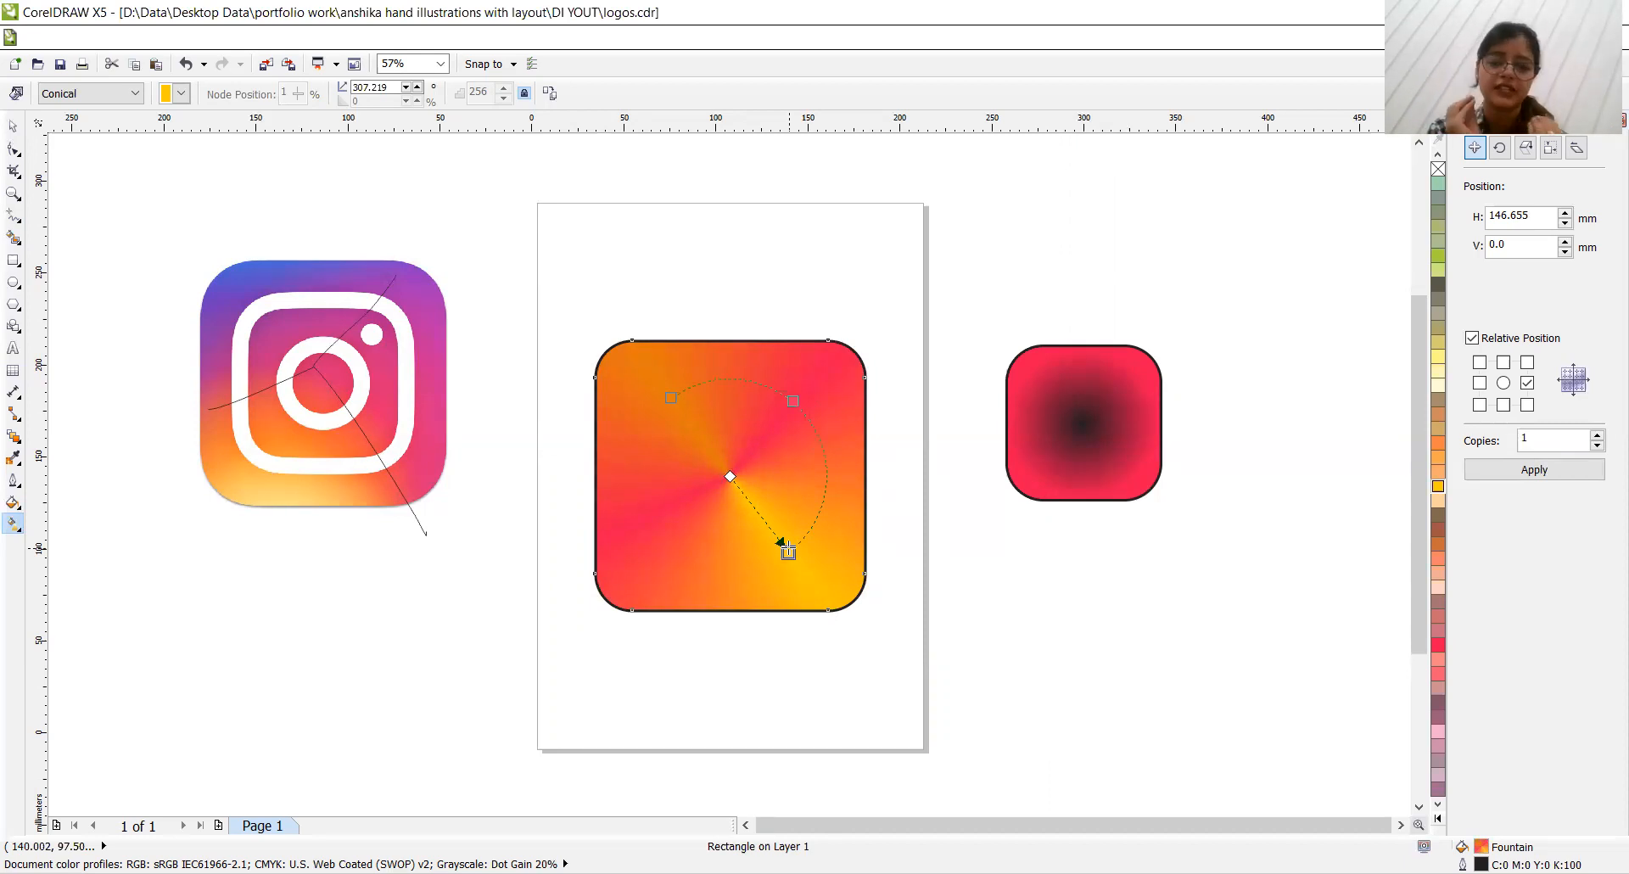
left_click(702, 384)
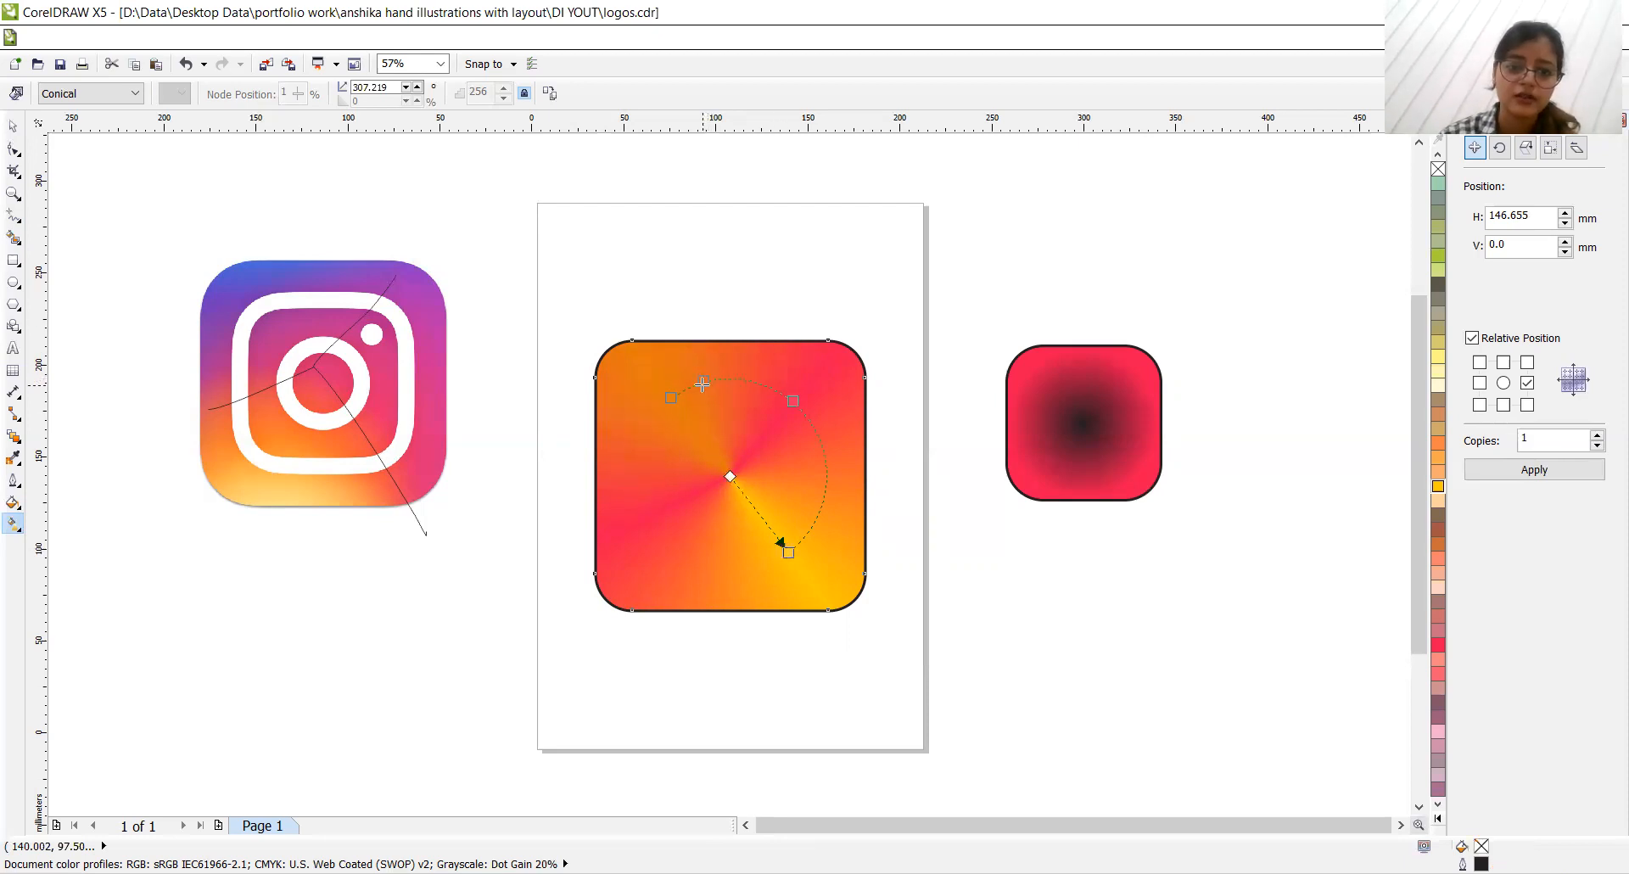
double_click(702, 384)
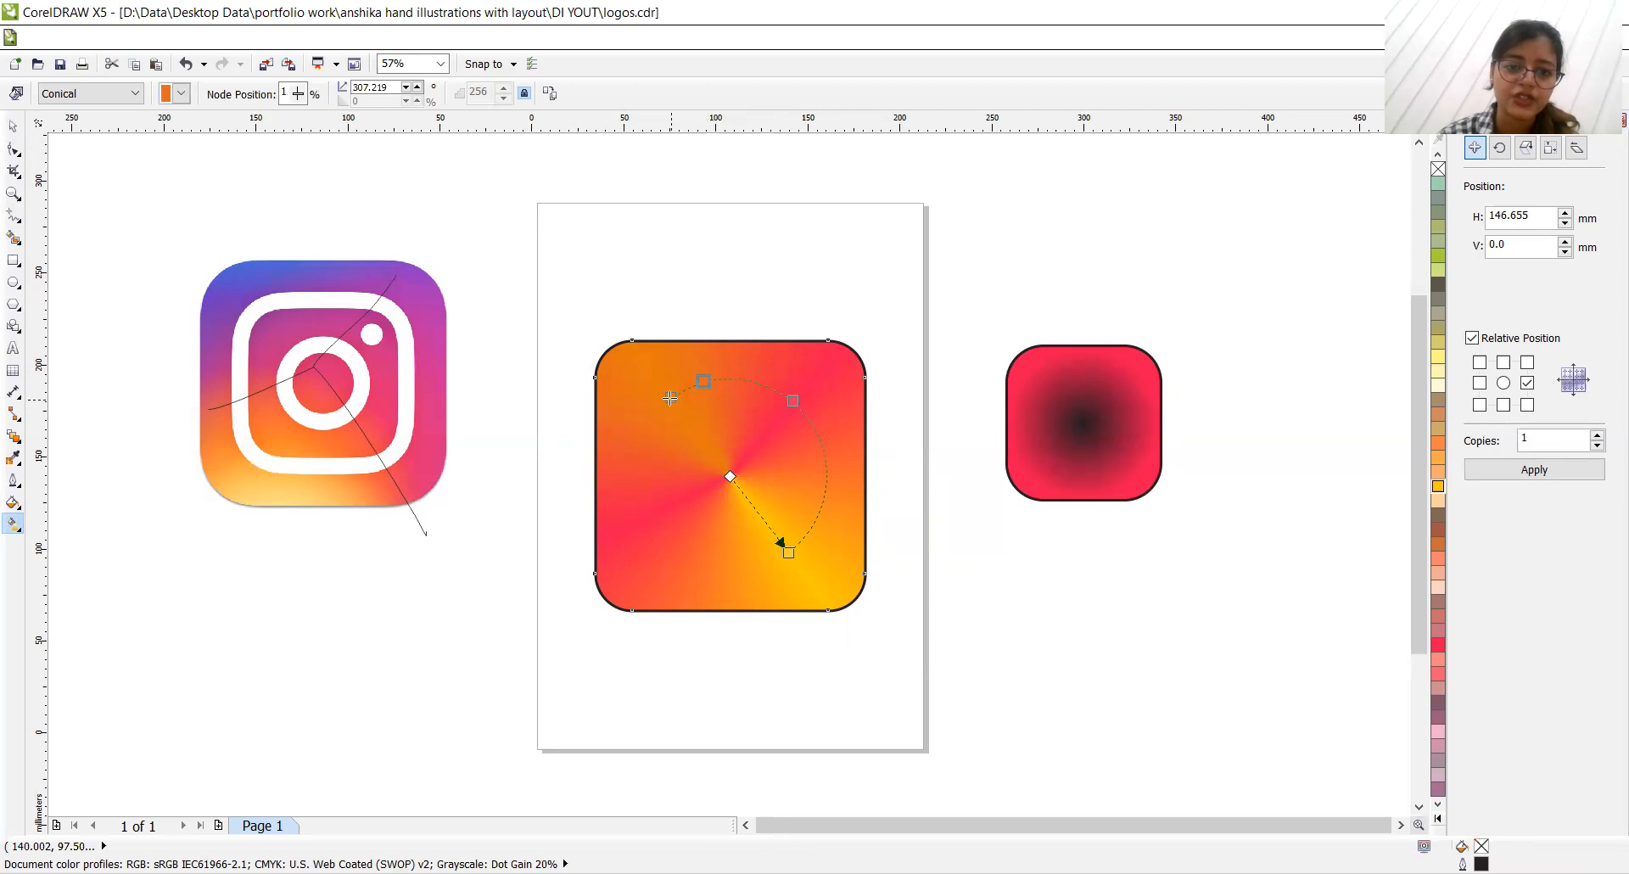
left_click(669, 398)
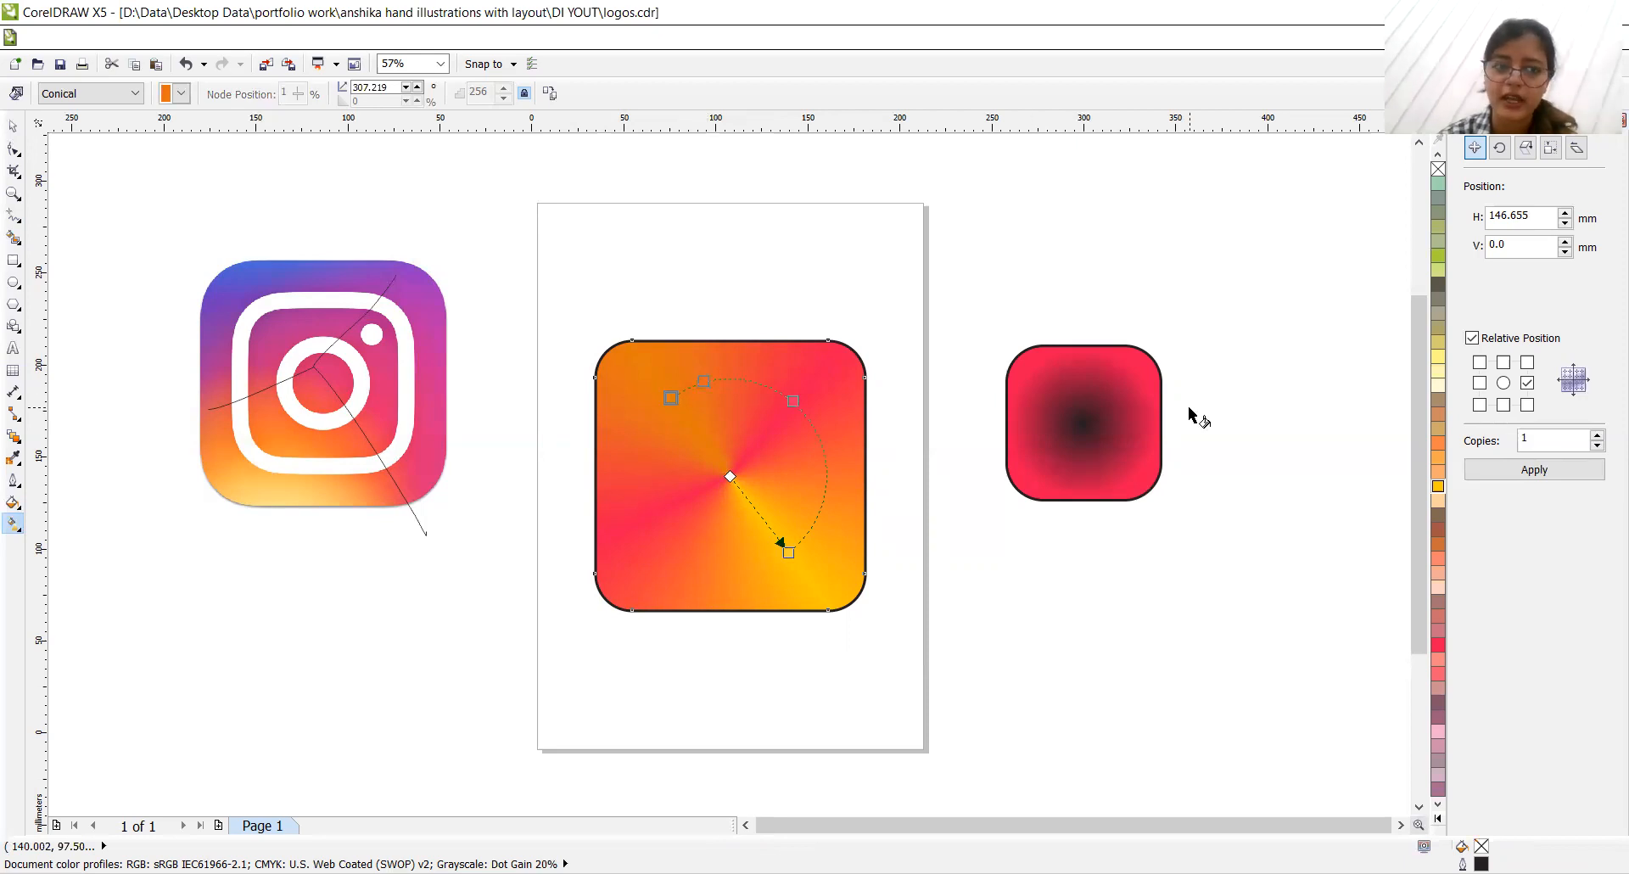
left_click(1437, 699)
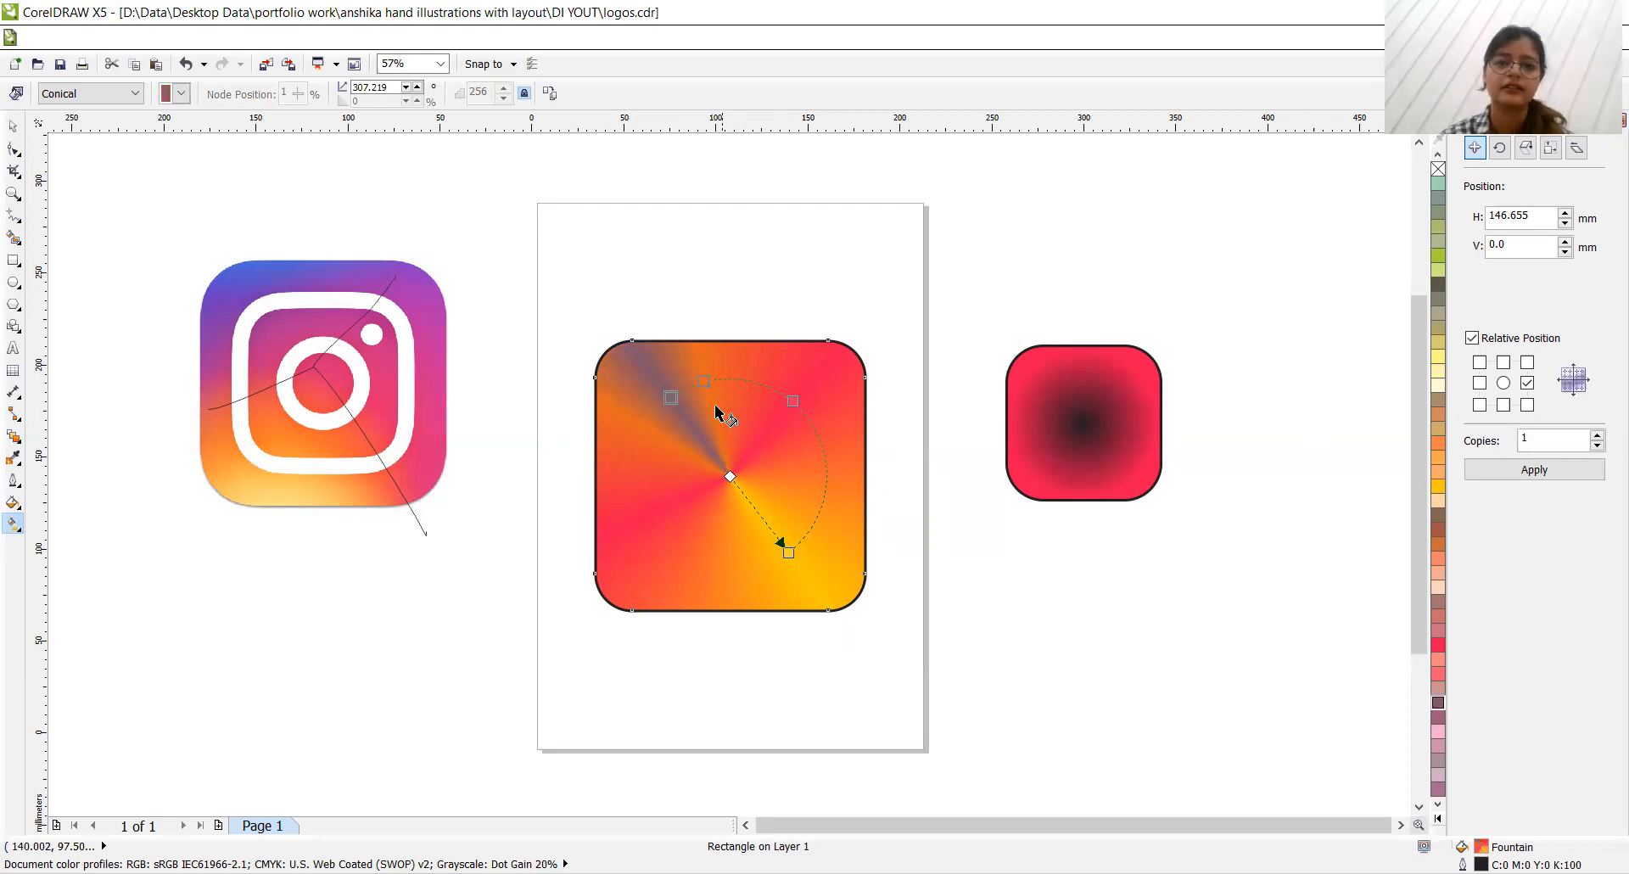
left_click_drag(704, 380, 727, 377)
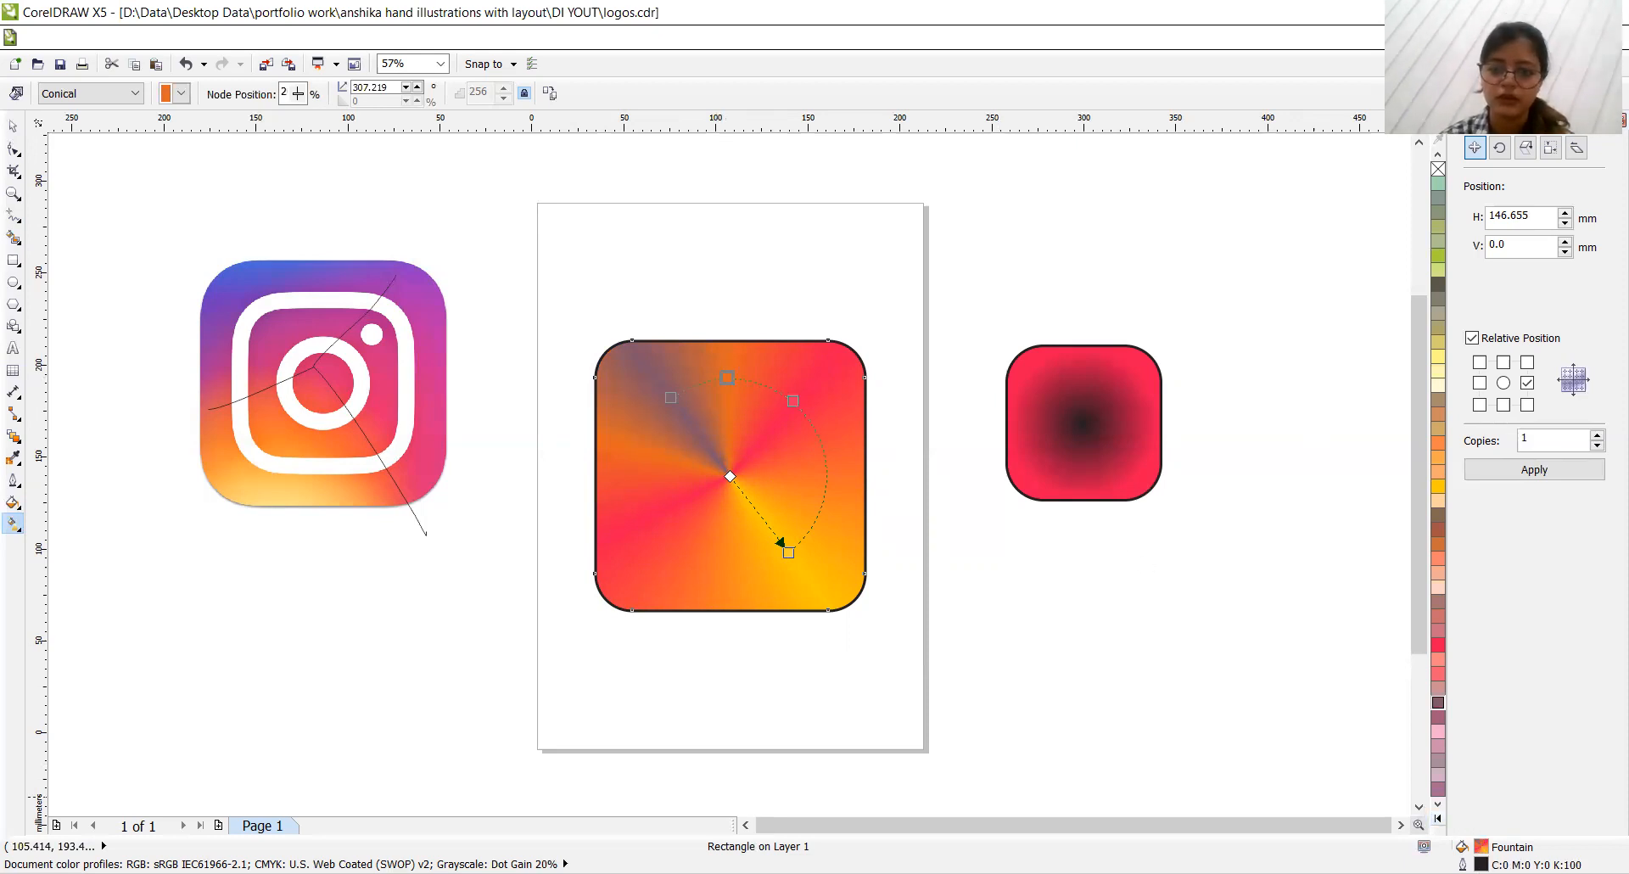
Step: Change the conical fill's start colour to dark blue and delete the orange node from its arc
key("F11")
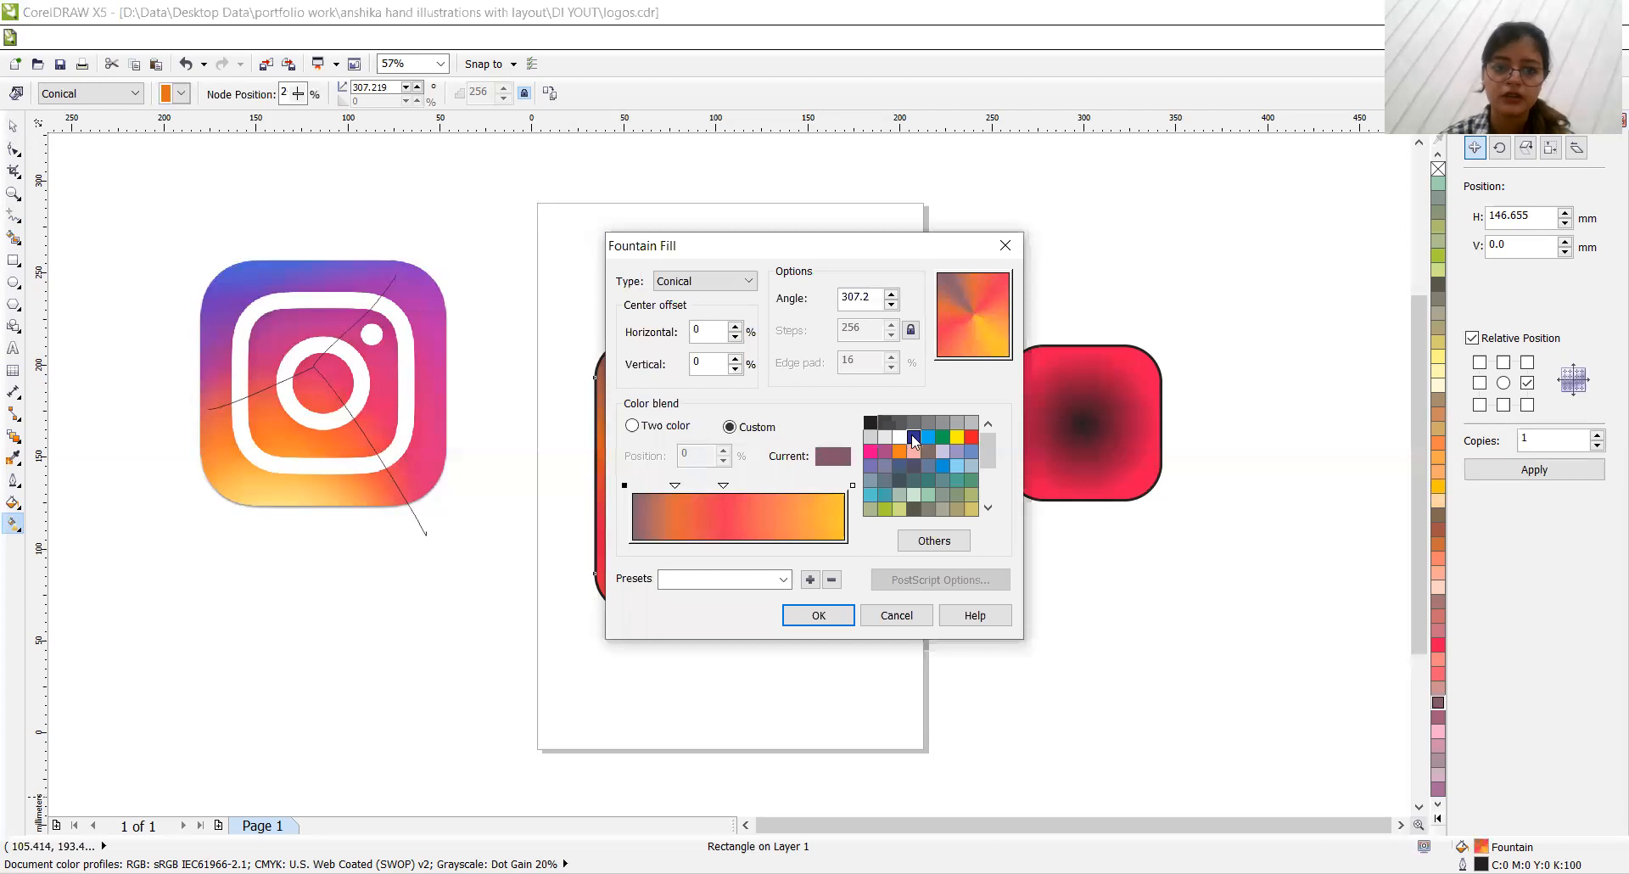
left_click(914, 438)
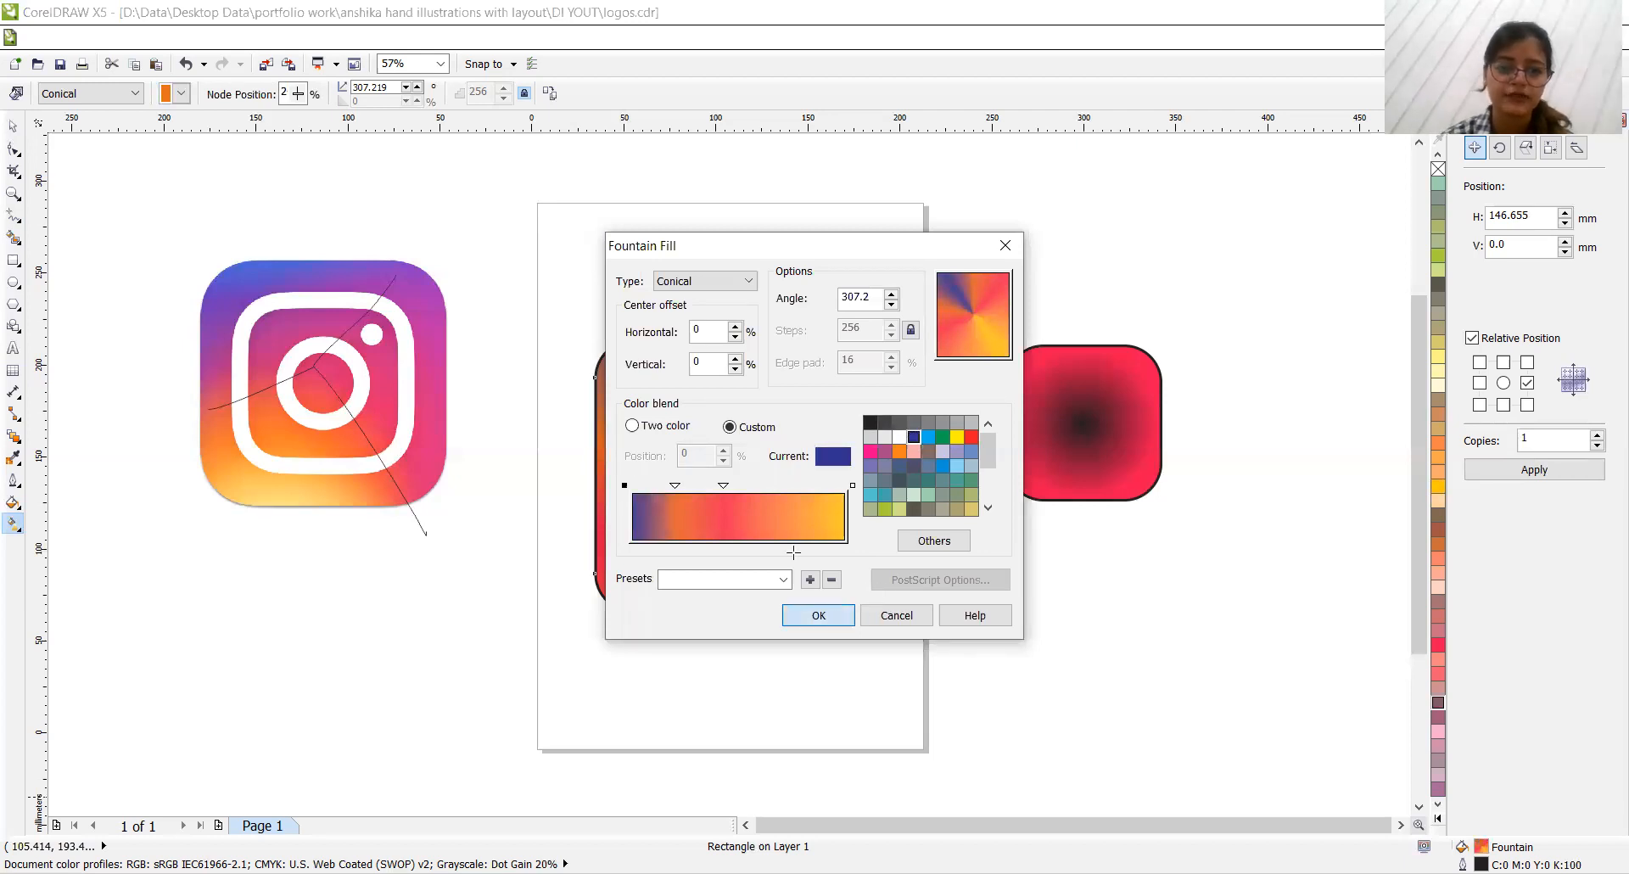
left_click(817, 615)
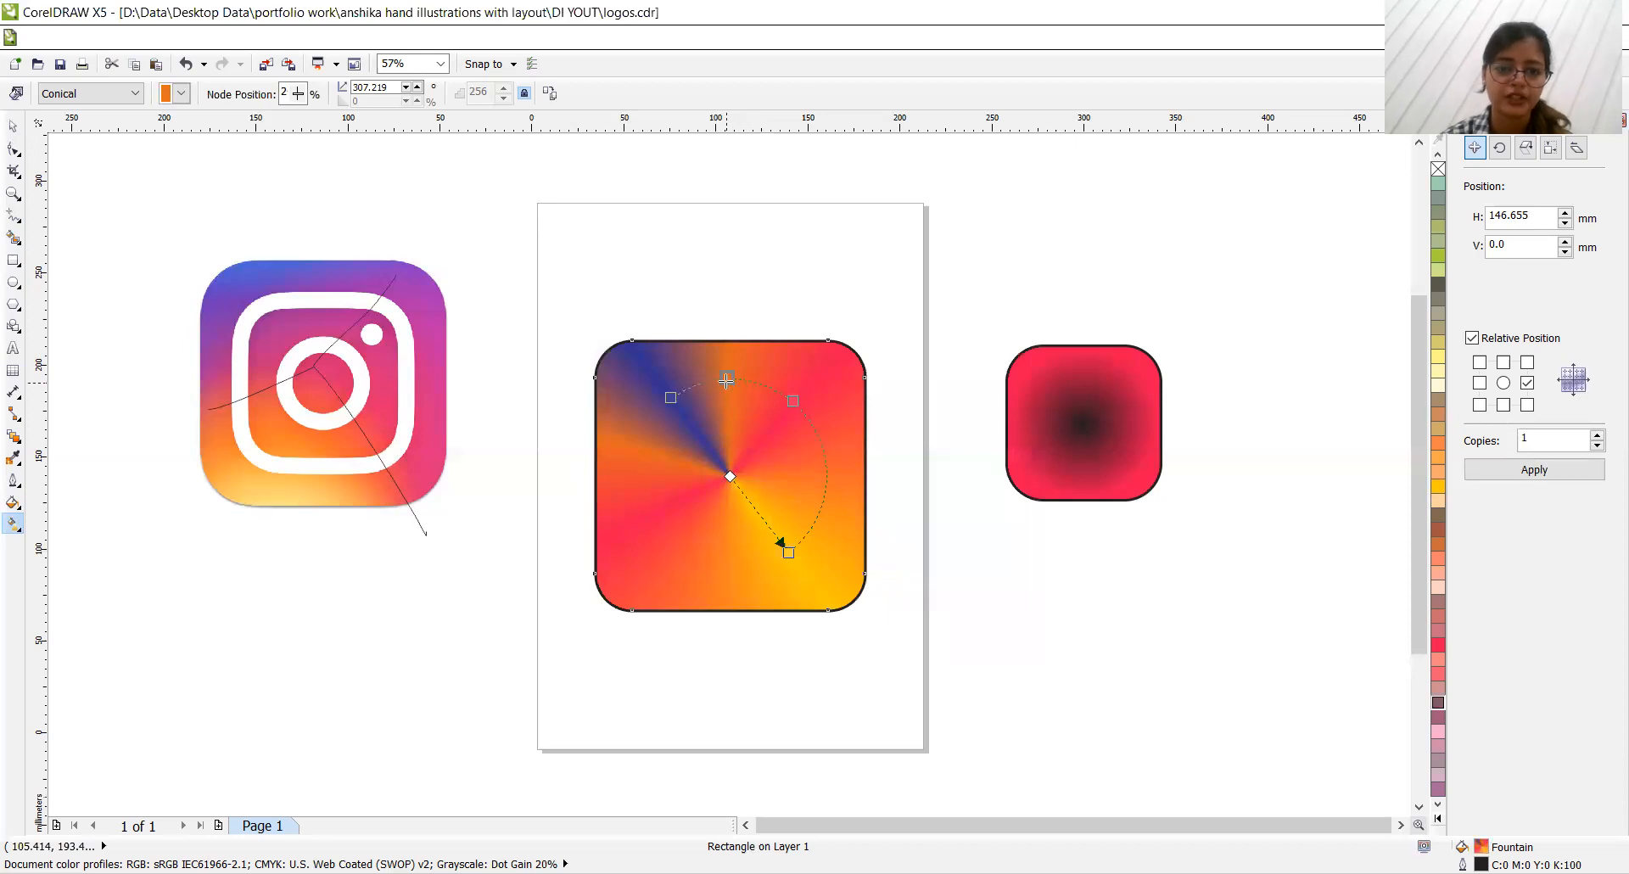
left_click_drag(727, 379, 765, 385)
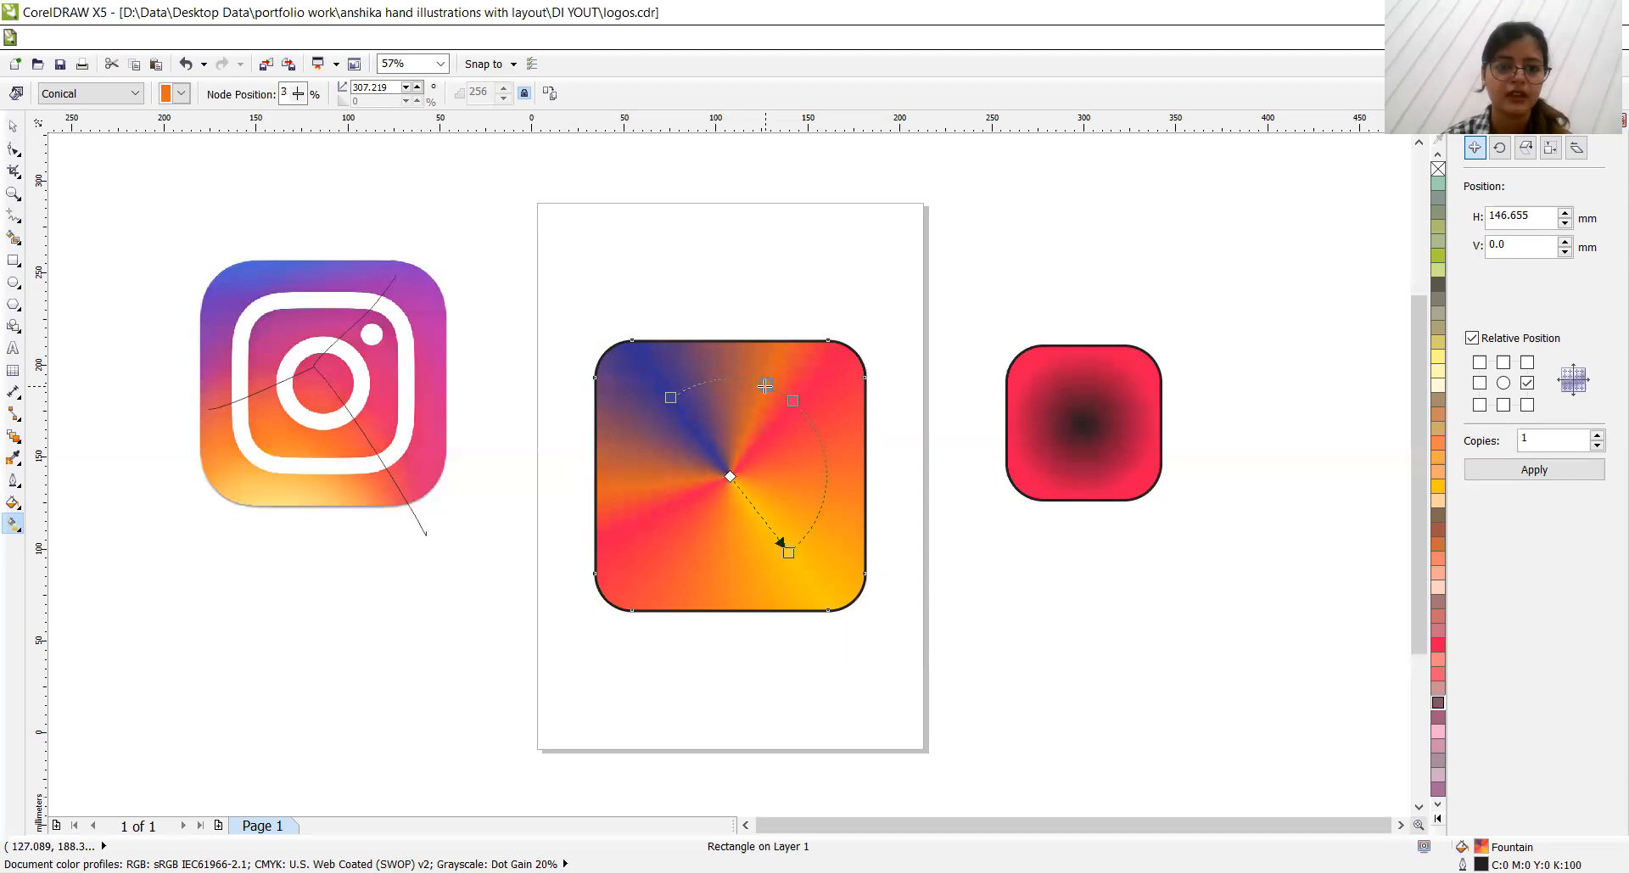
double_click(765, 385)
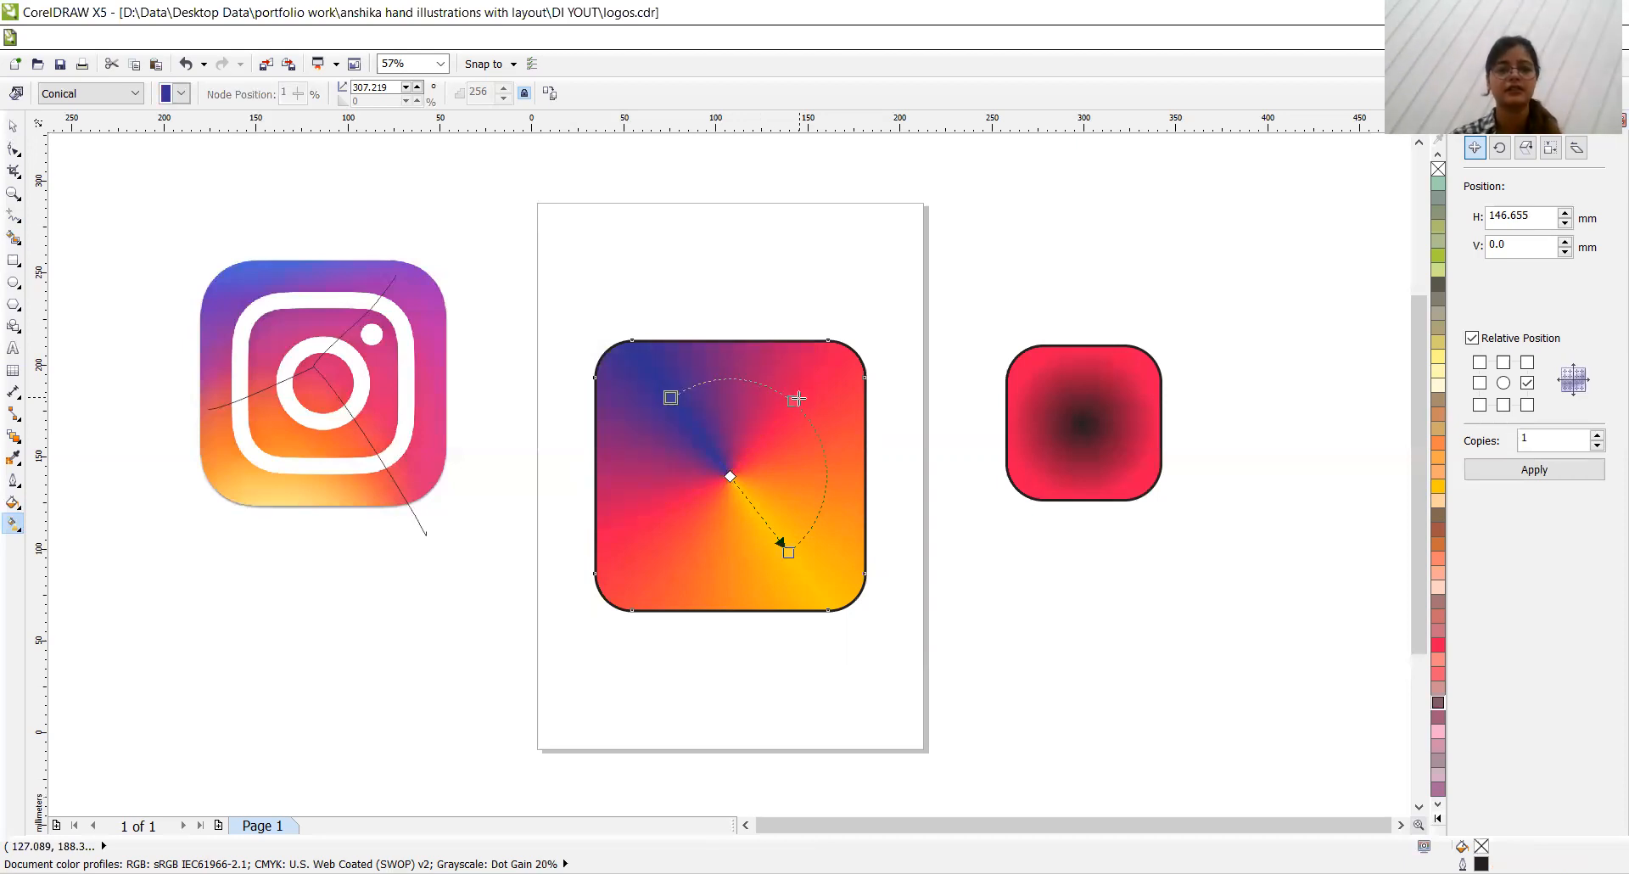
Step: Move the pinkish-red node along the arc closer to the yellow end, and rotate the fill to about 319 degrees
left_click_drag(797, 406, 824, 465)
key("ctrl+z")
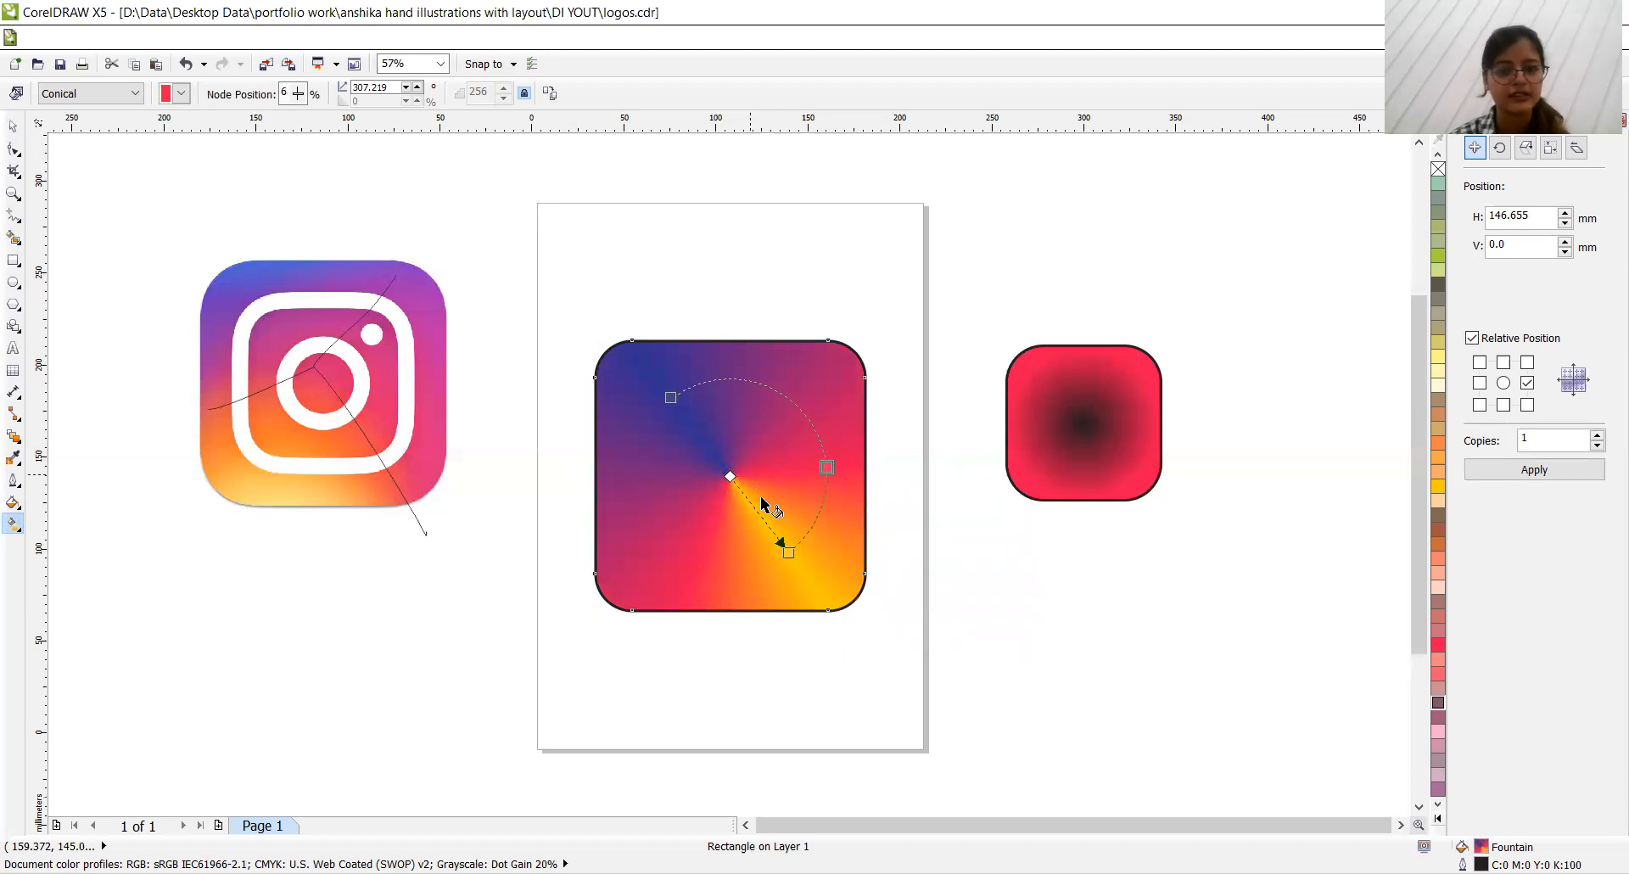
mouse_move(781, 545)
left_mouse_down()
mouse_move(756, 532)
mouse_move(791, 529)
left_mouse_up()
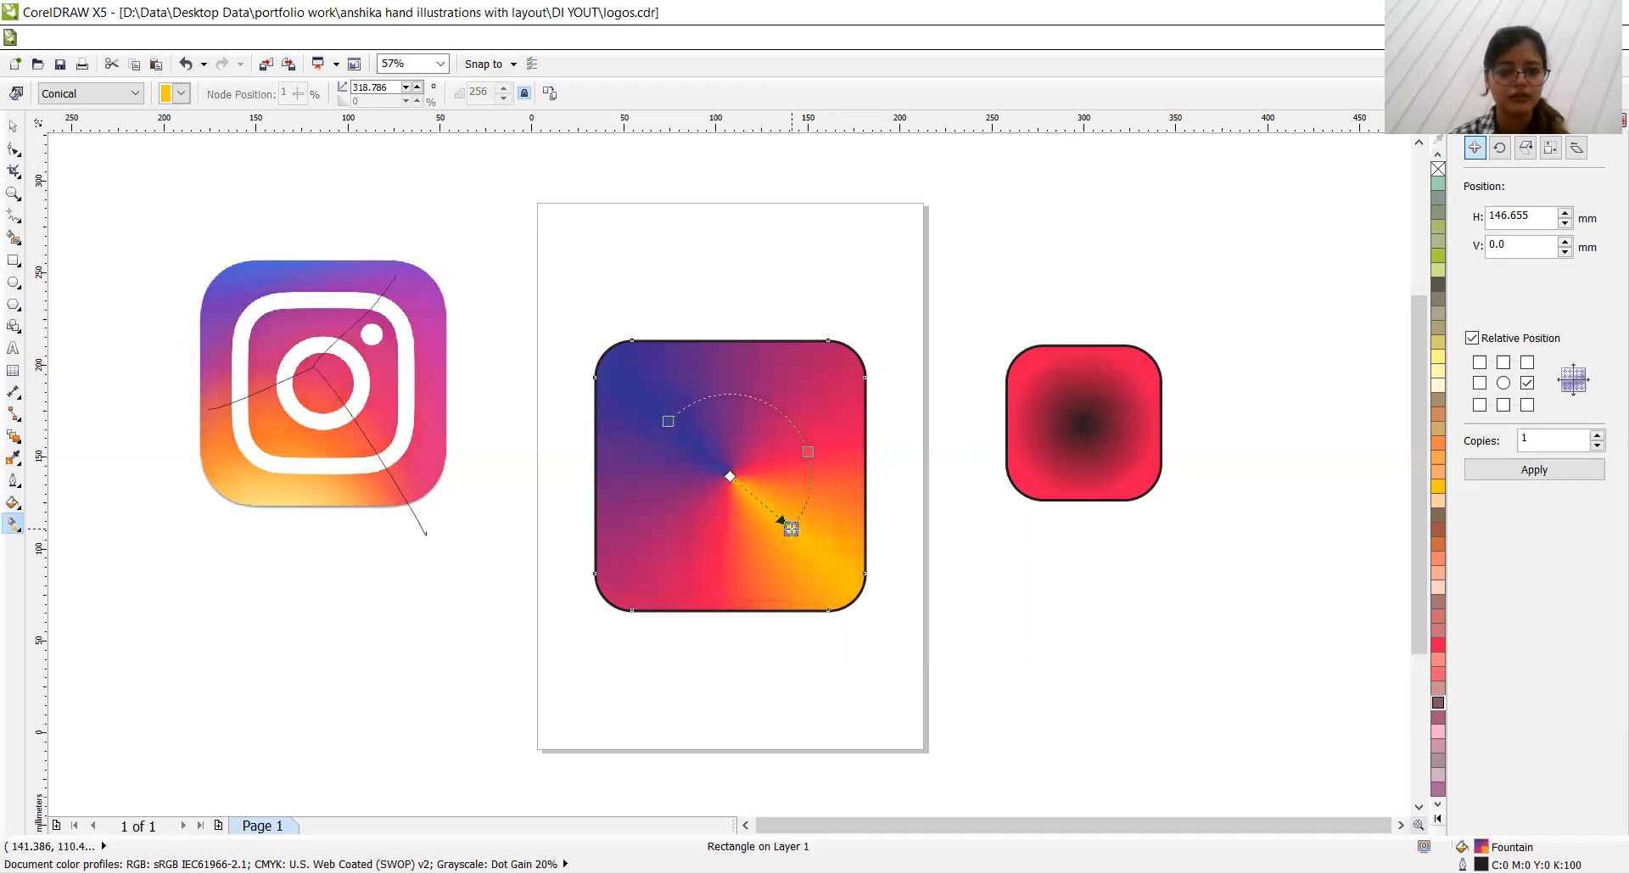
Step: Switch the fill's type to Linear and move its blue start just outside the square's upper-left corner, at an angle of about 310 degrees
left_click(136, 94)
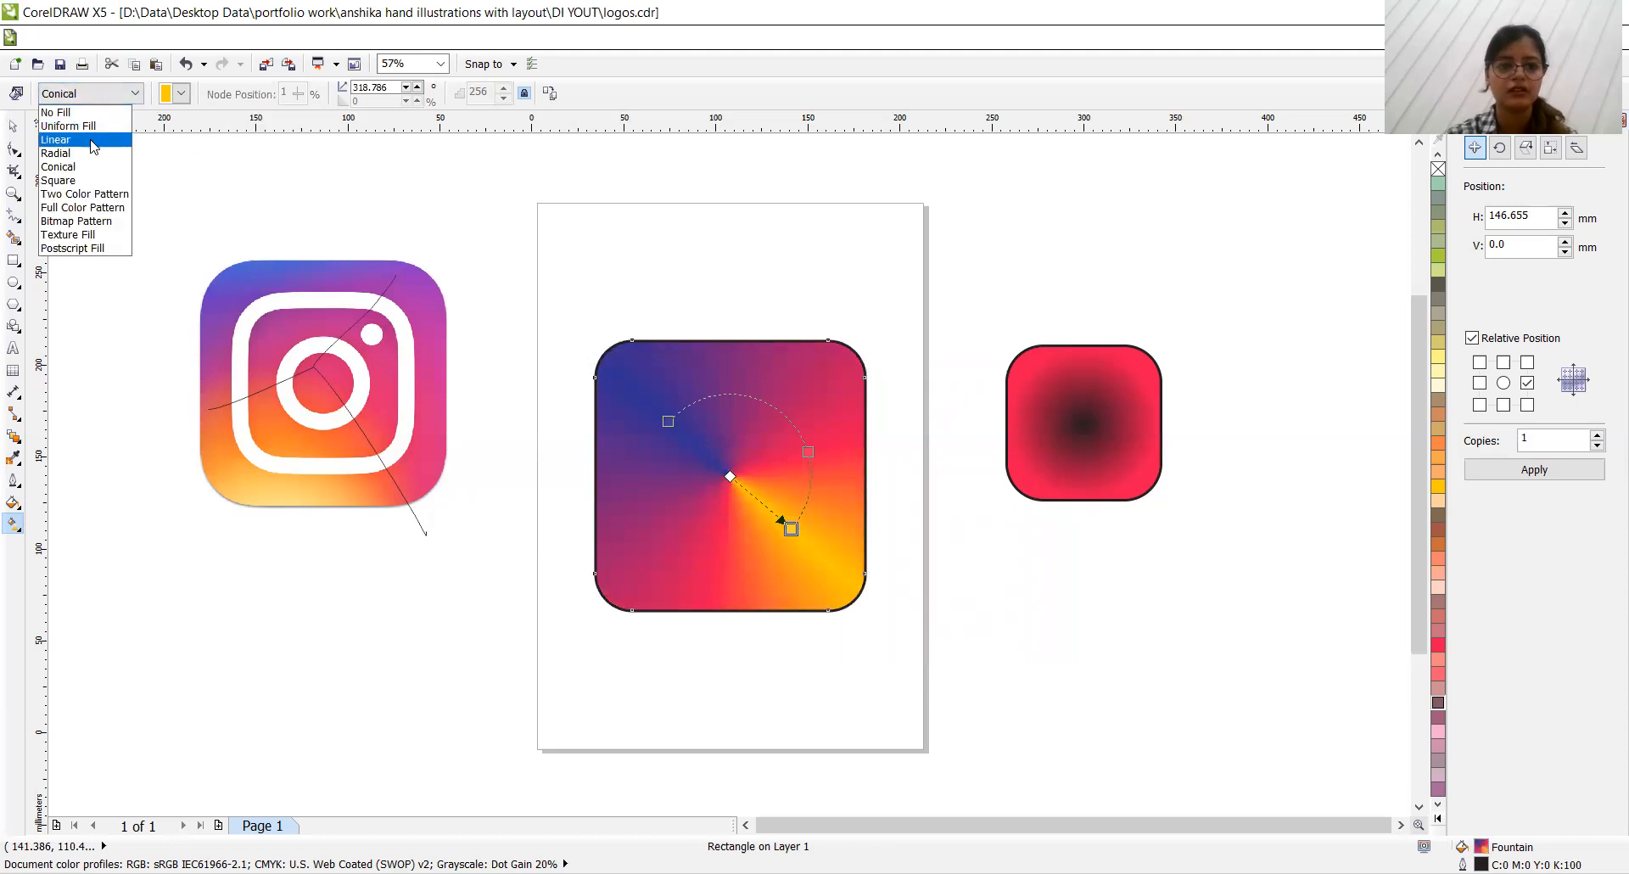
left_click(93, 140)
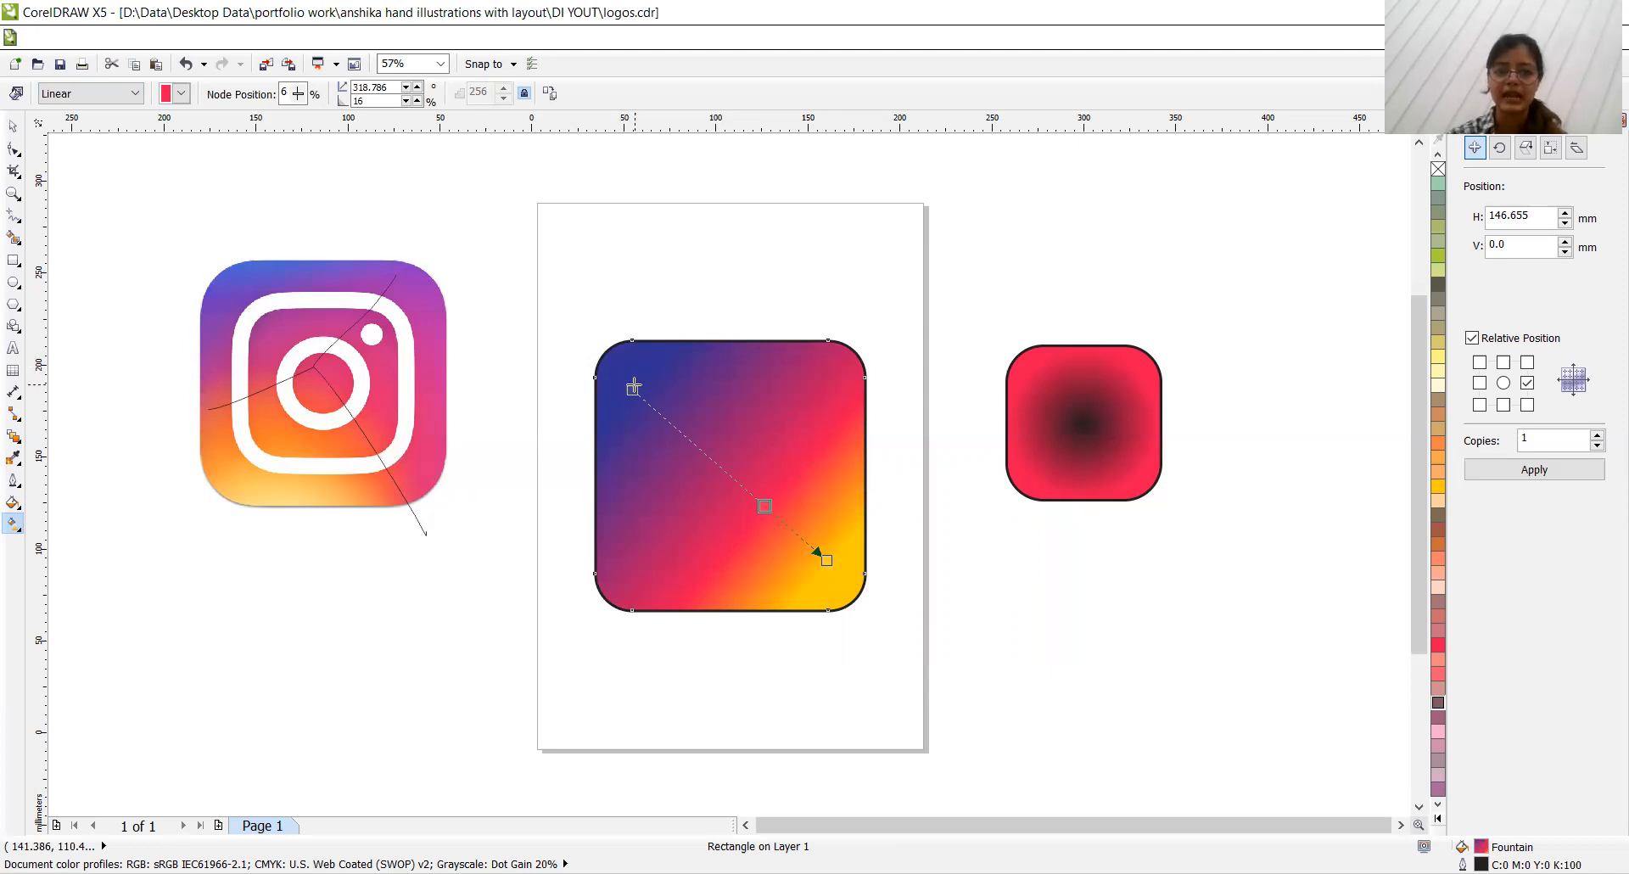
left_click(632, 386)
left_click_drag(632, 386, 682, 364)
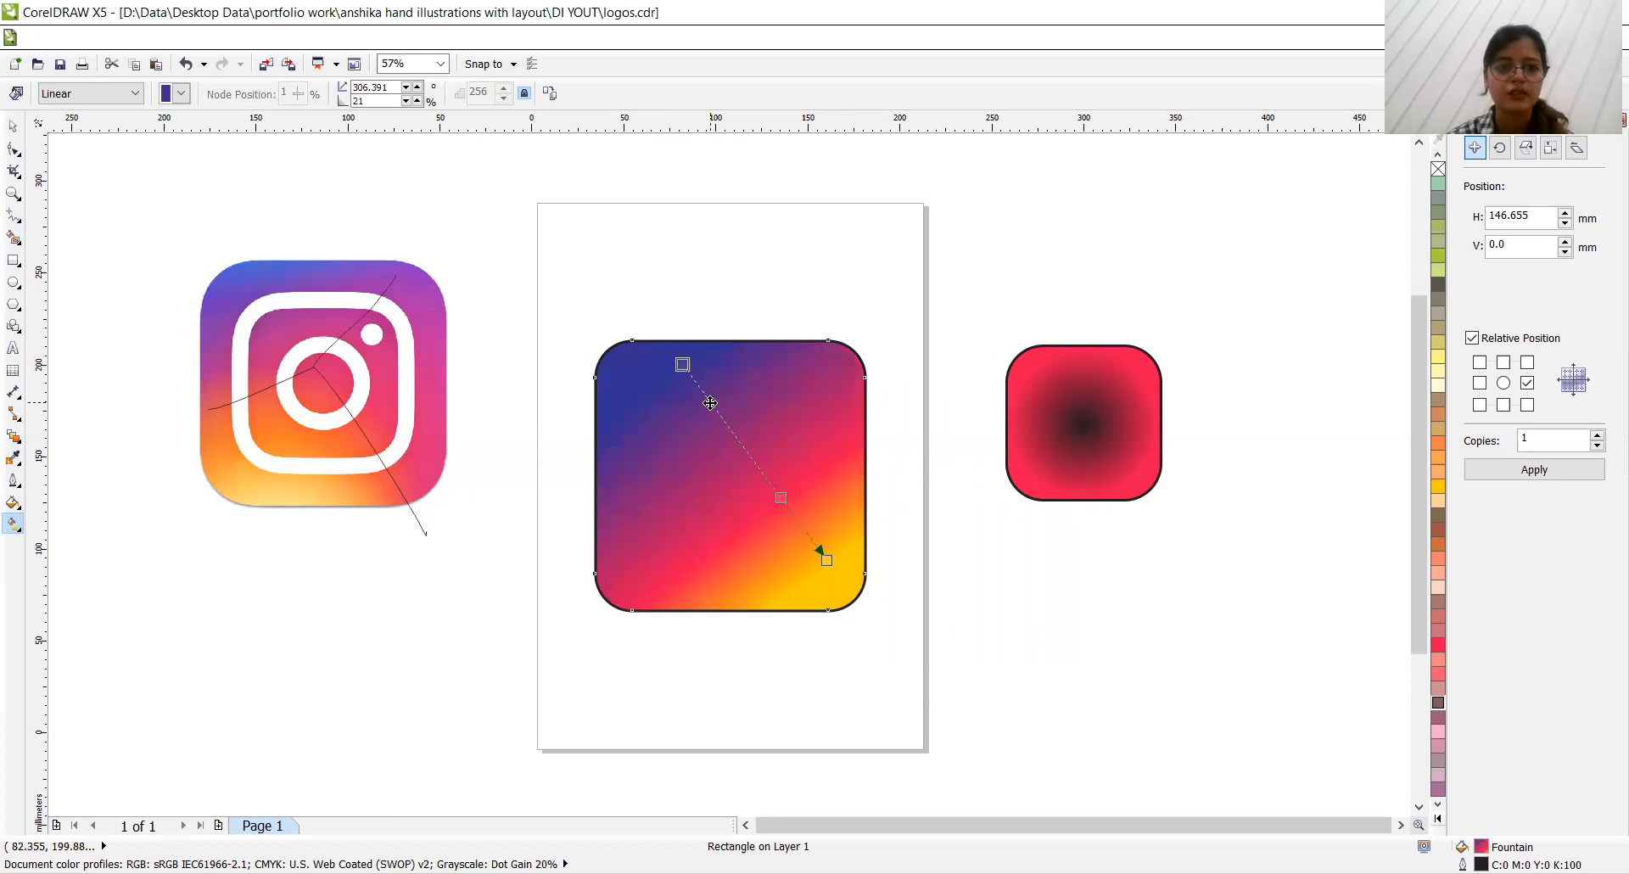
left_click_drag(681, 364, 669, 352)
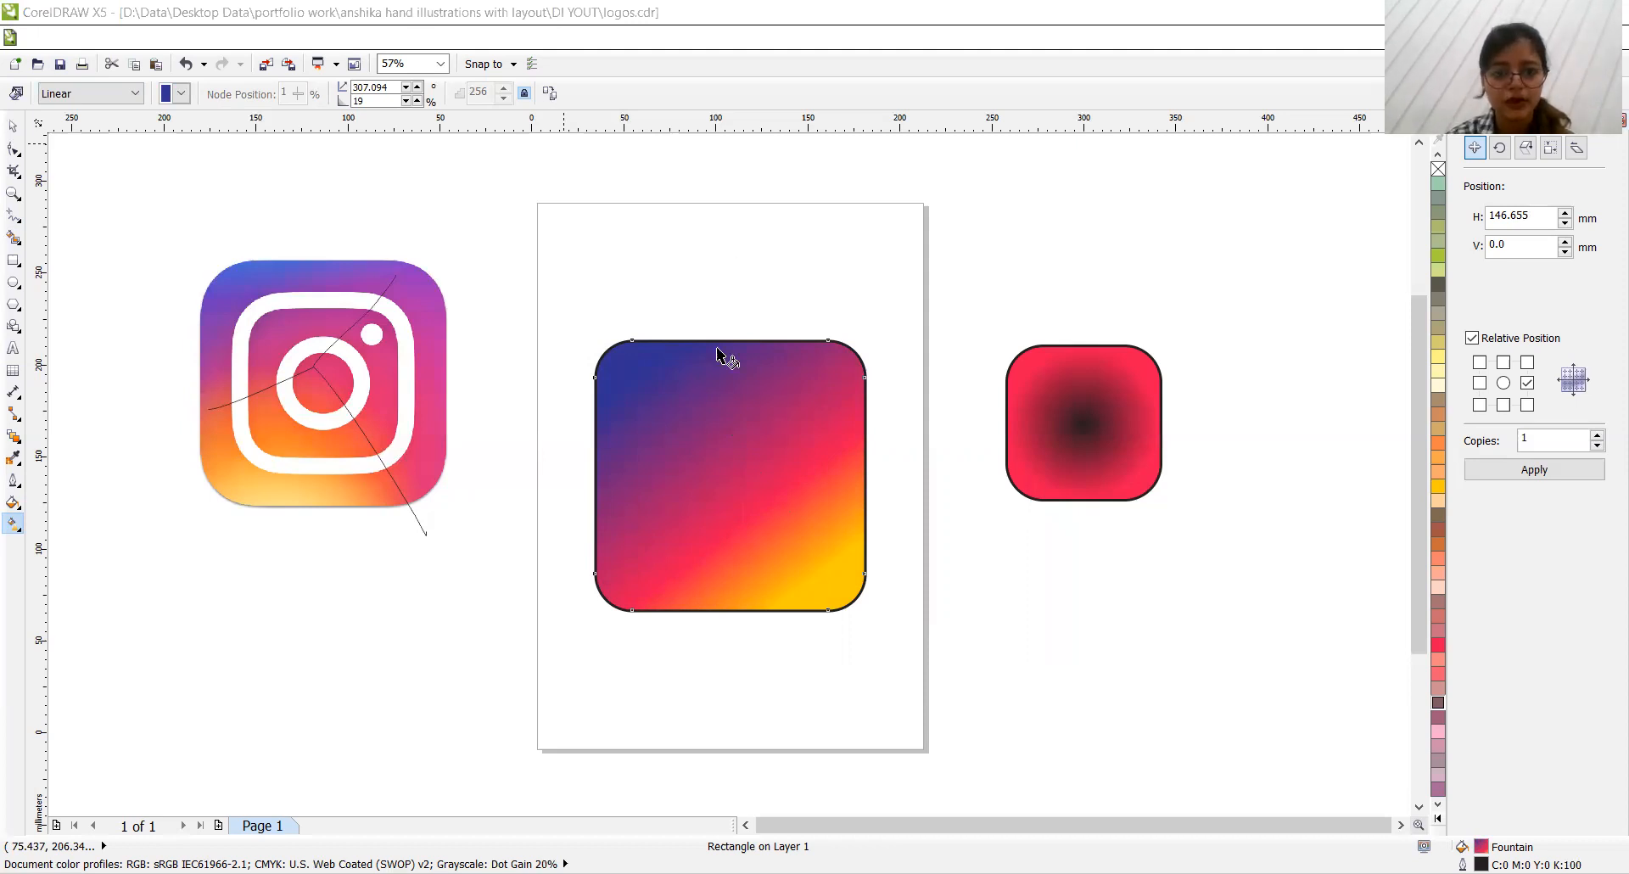
left_click(676, 371)
left_click(630, 329)
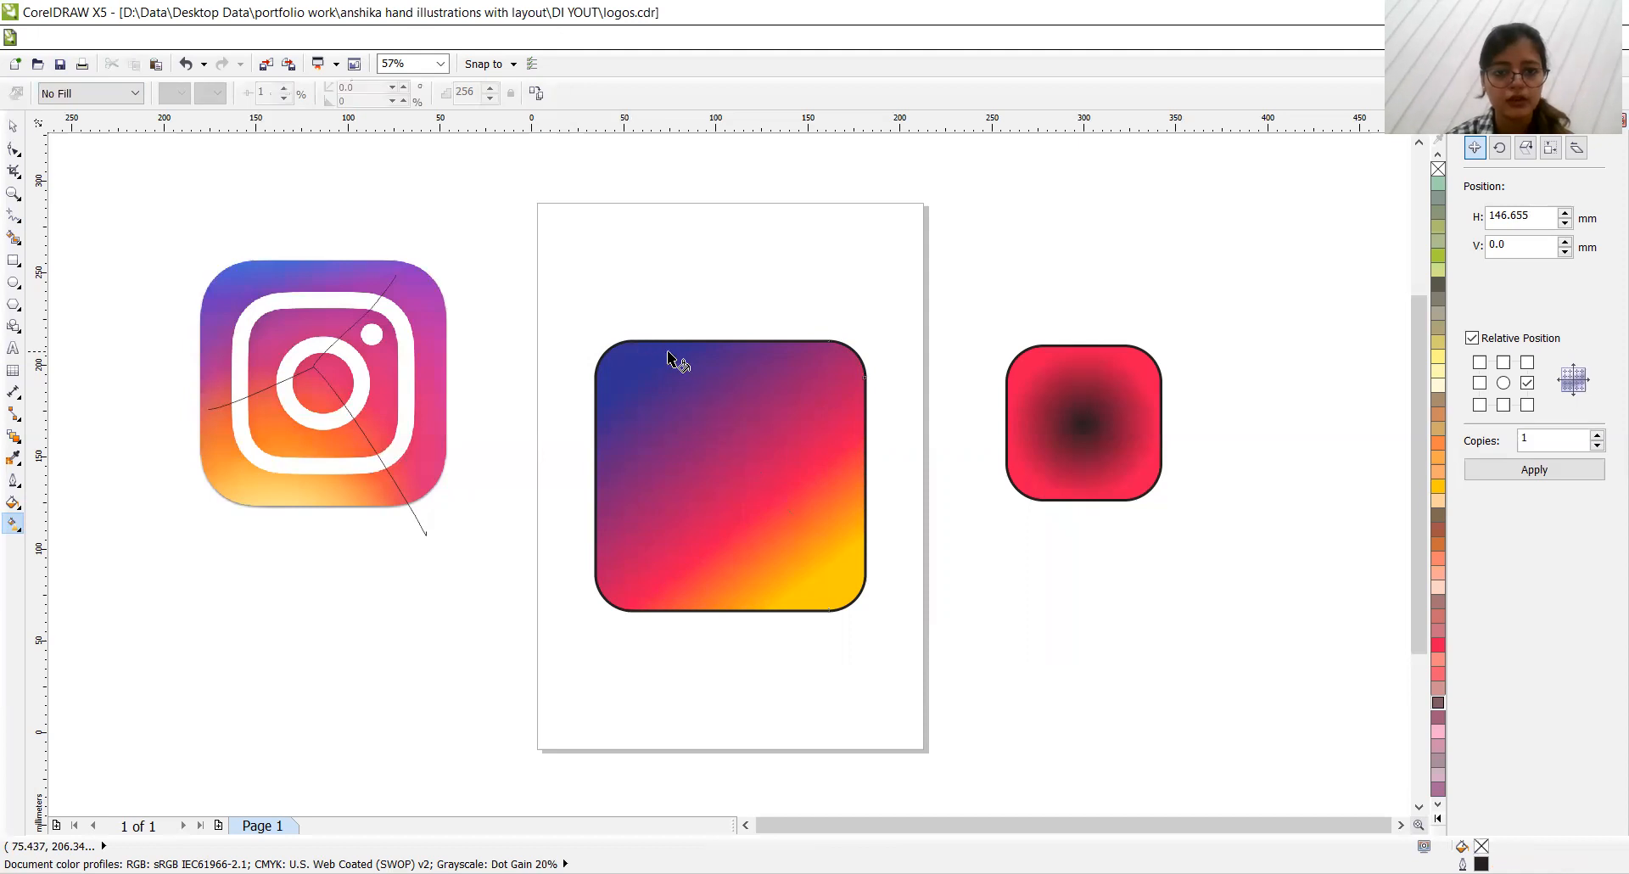
left_click(674, 358)
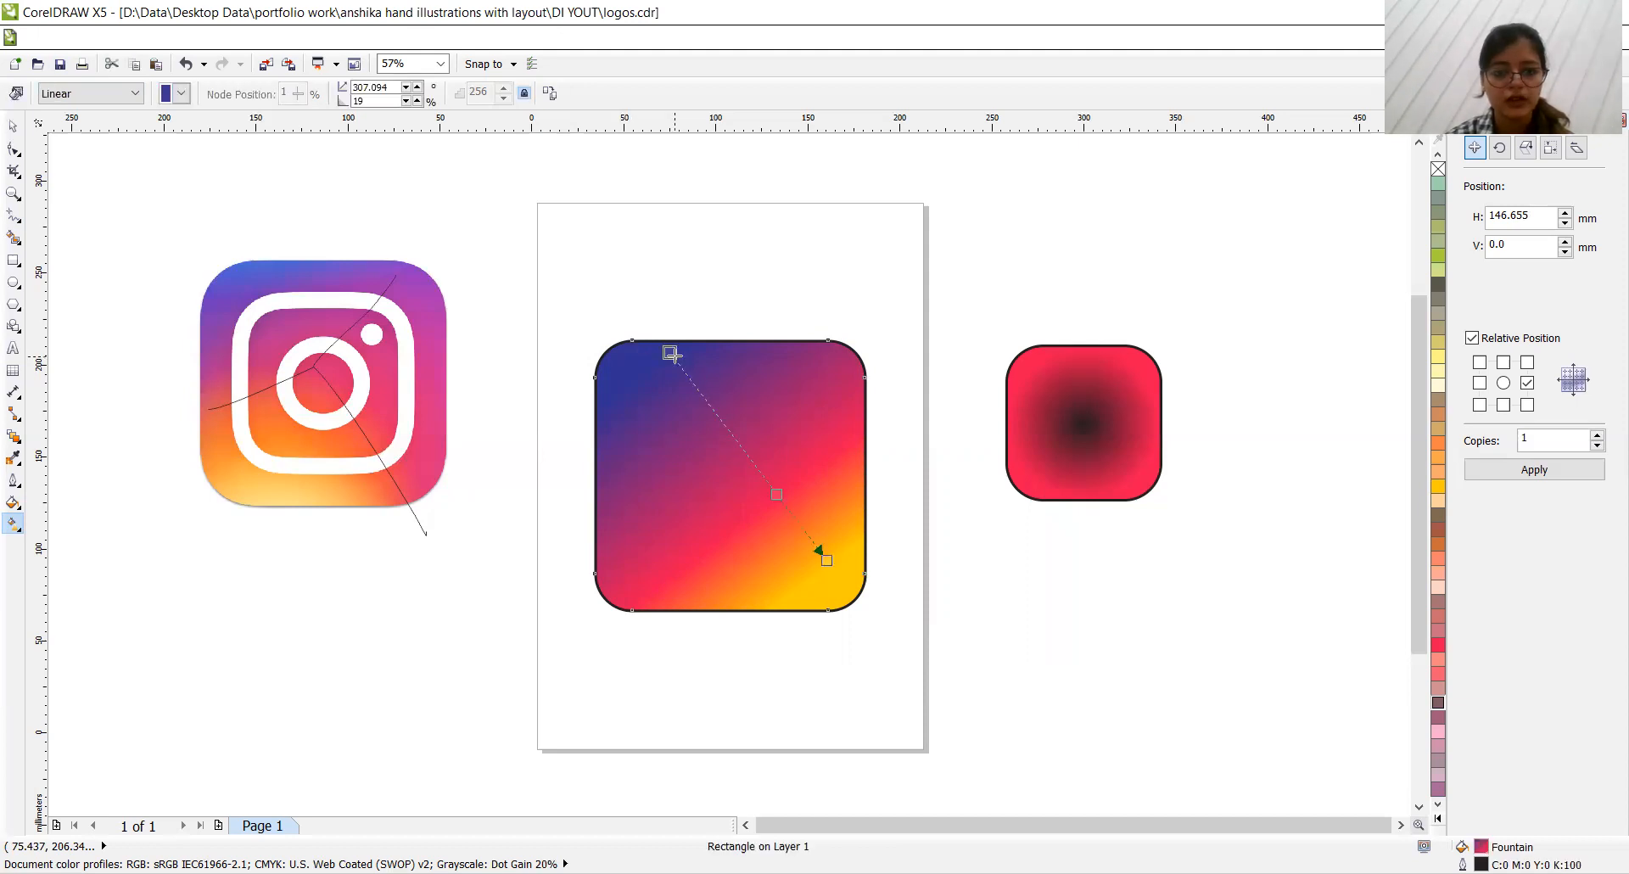
left_click(631, 332)
left_click(679, 365)
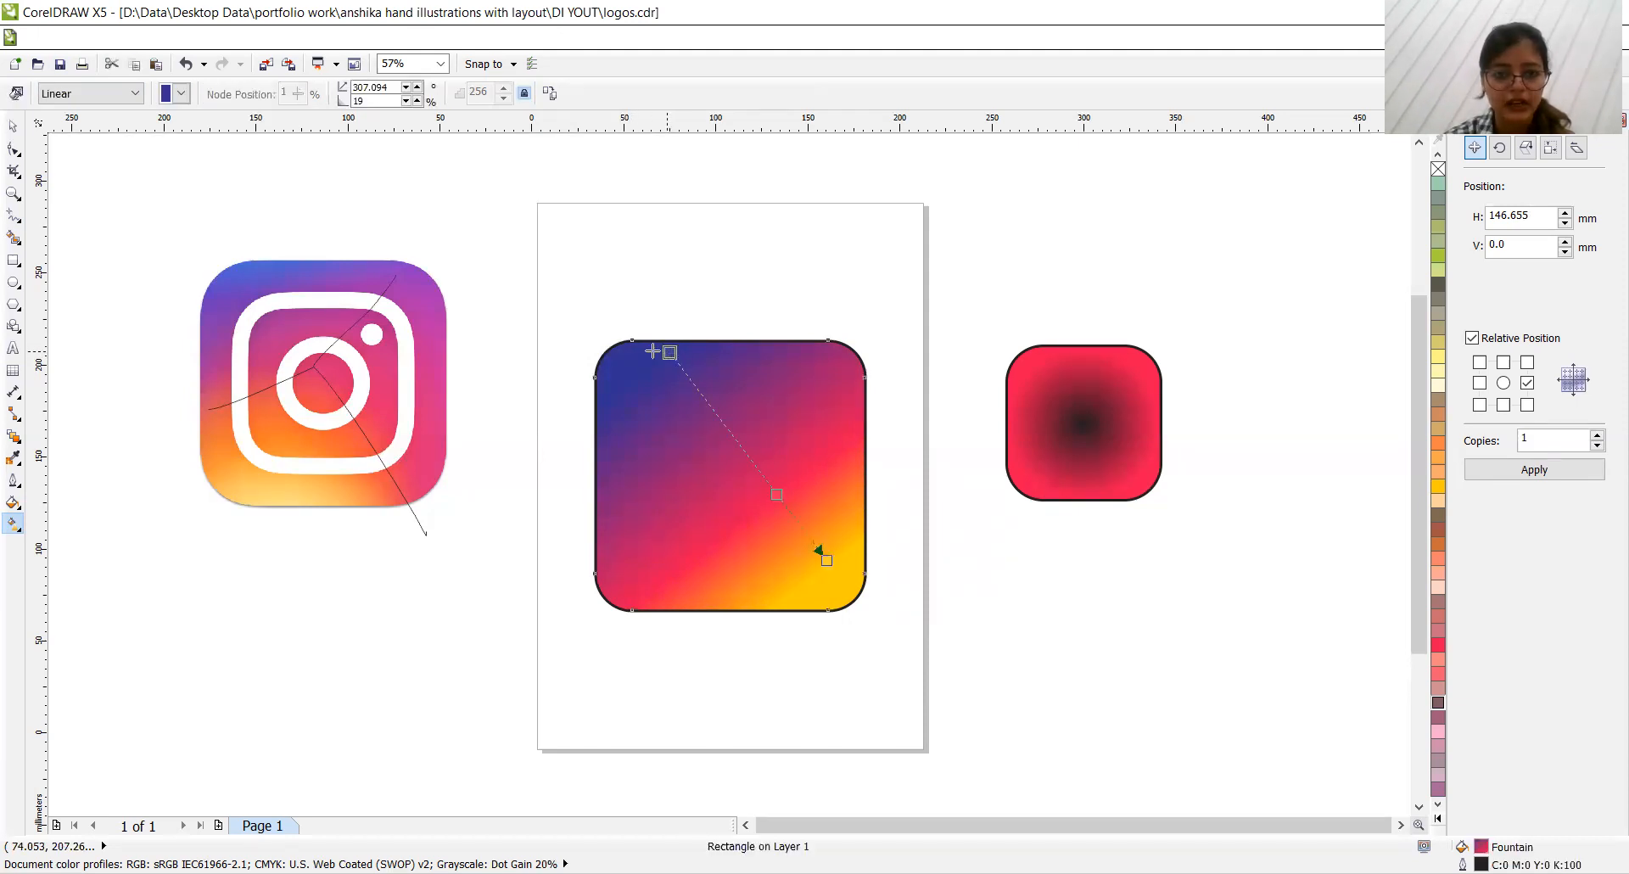
left_click_drag(618, 333, 618, 332)
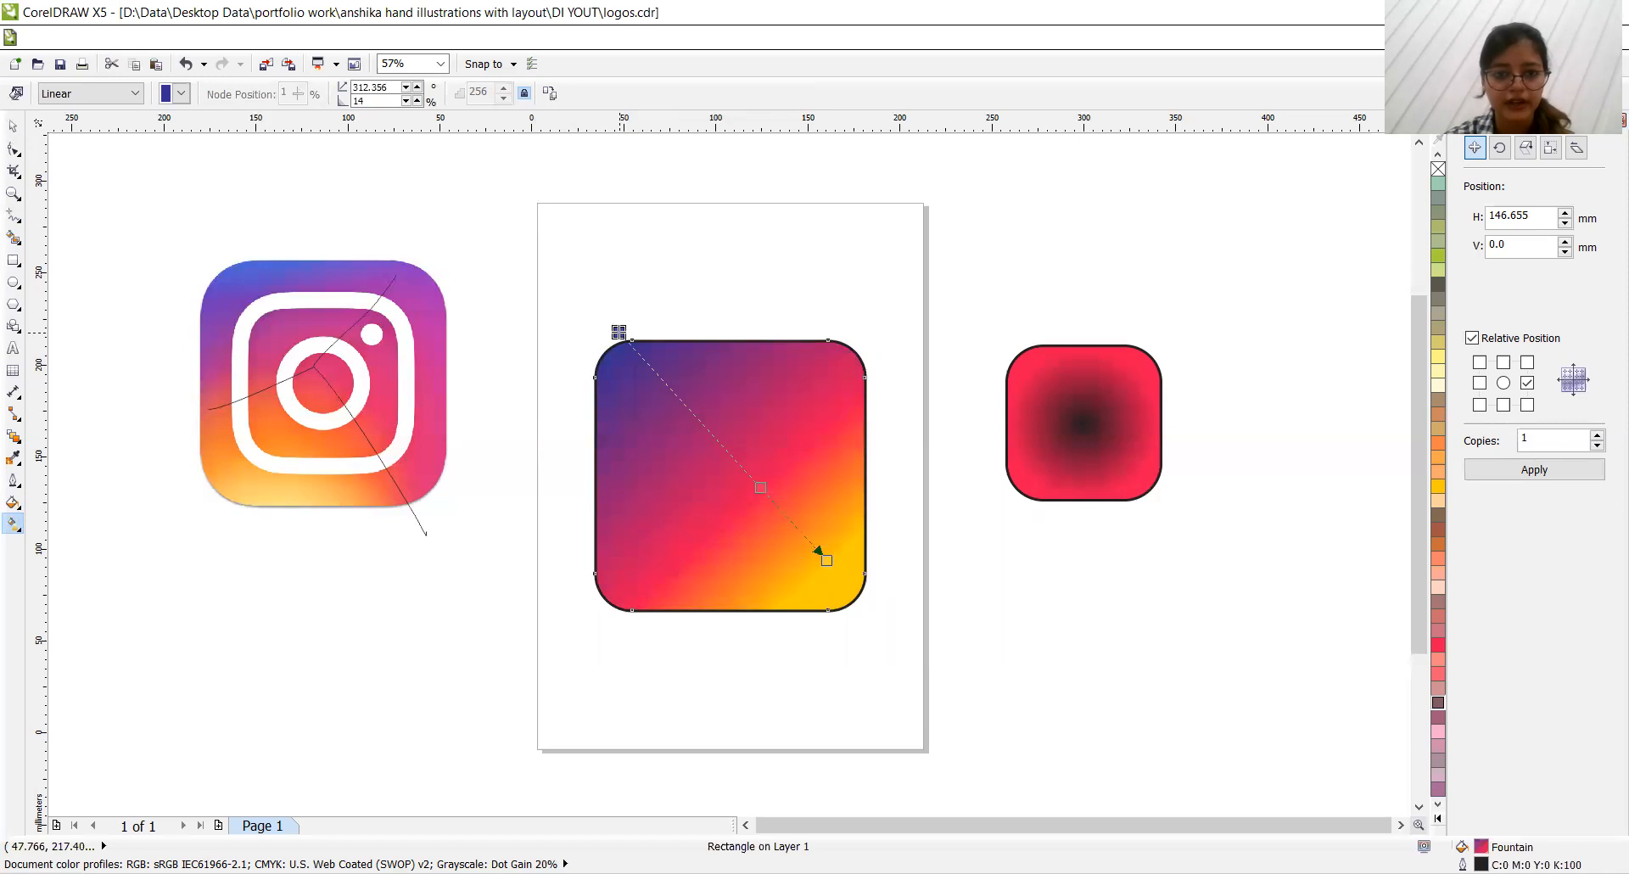
left_click_drag(618, 332, 627, 323)
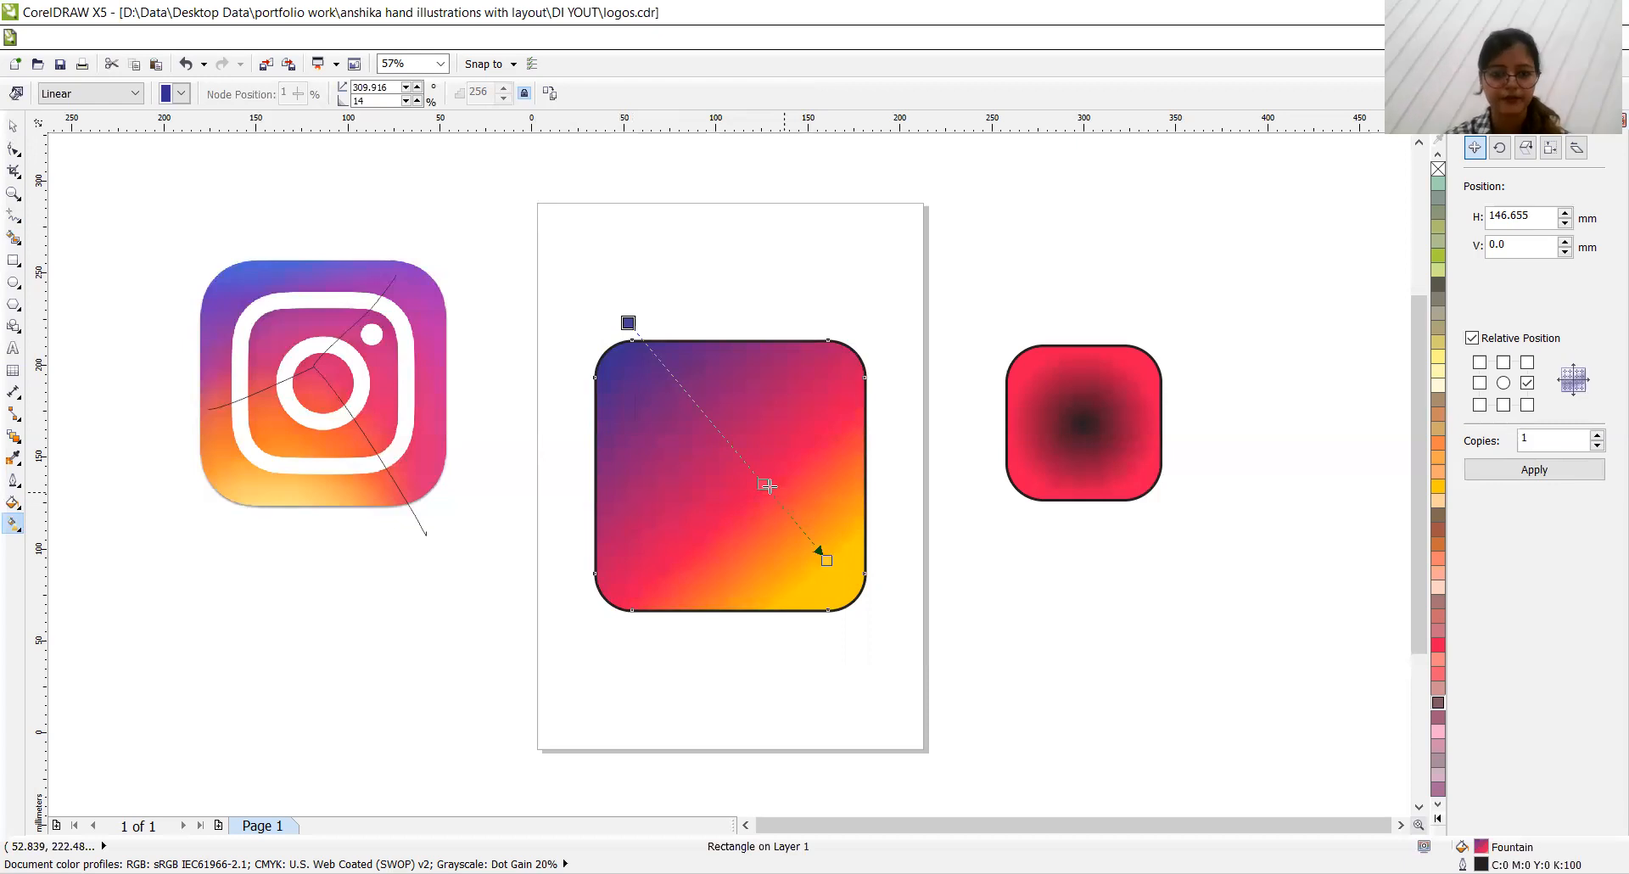
Step: Move the yellow end to the square's lower middle at about 293 degrees, and shift the pinkish-red node closer to the blue start
left_click_drag(826, 555, 738, 587)
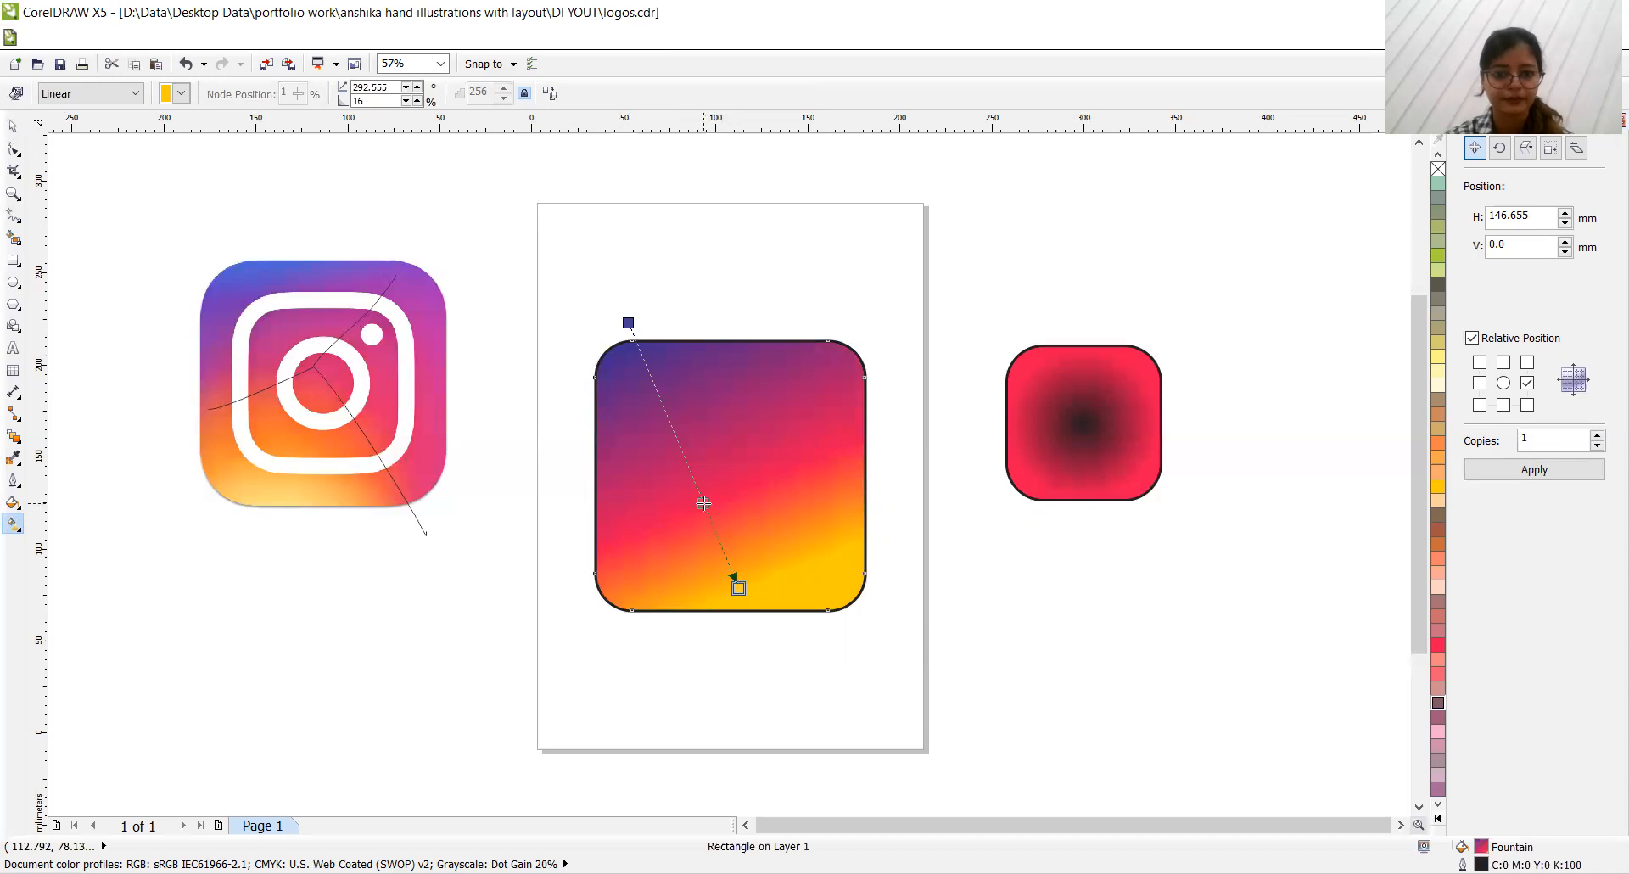
left_click_drag(703, 505, 691, 472)
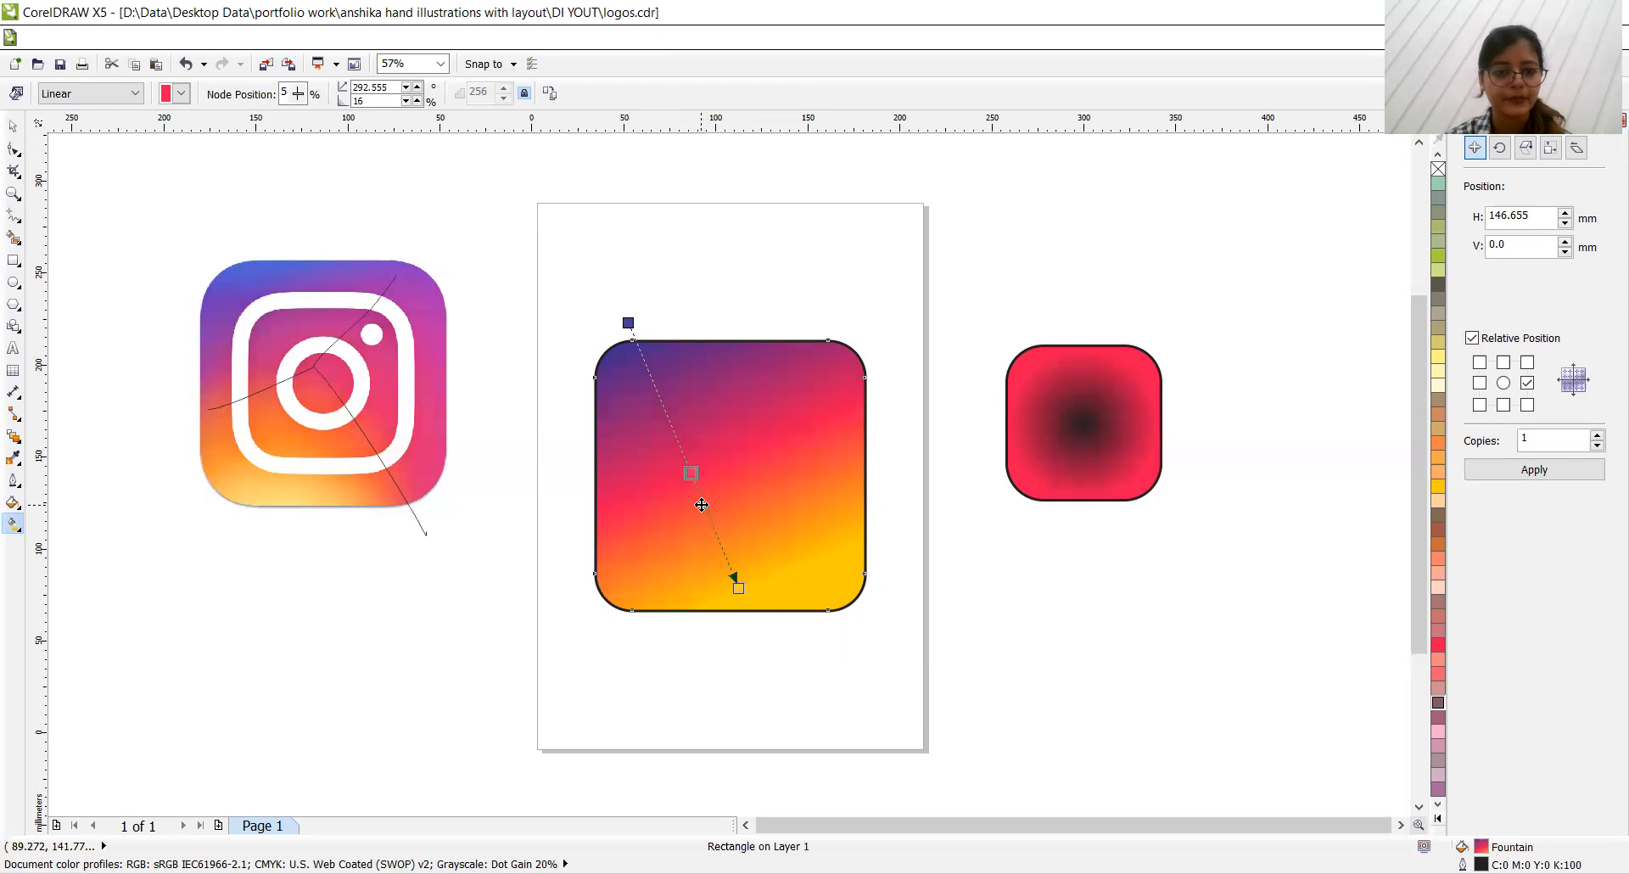
Step: Add a colour node just below the pinkish-red one on the linear fill, and change the end colour to pale yellow
double_click(703, 507)
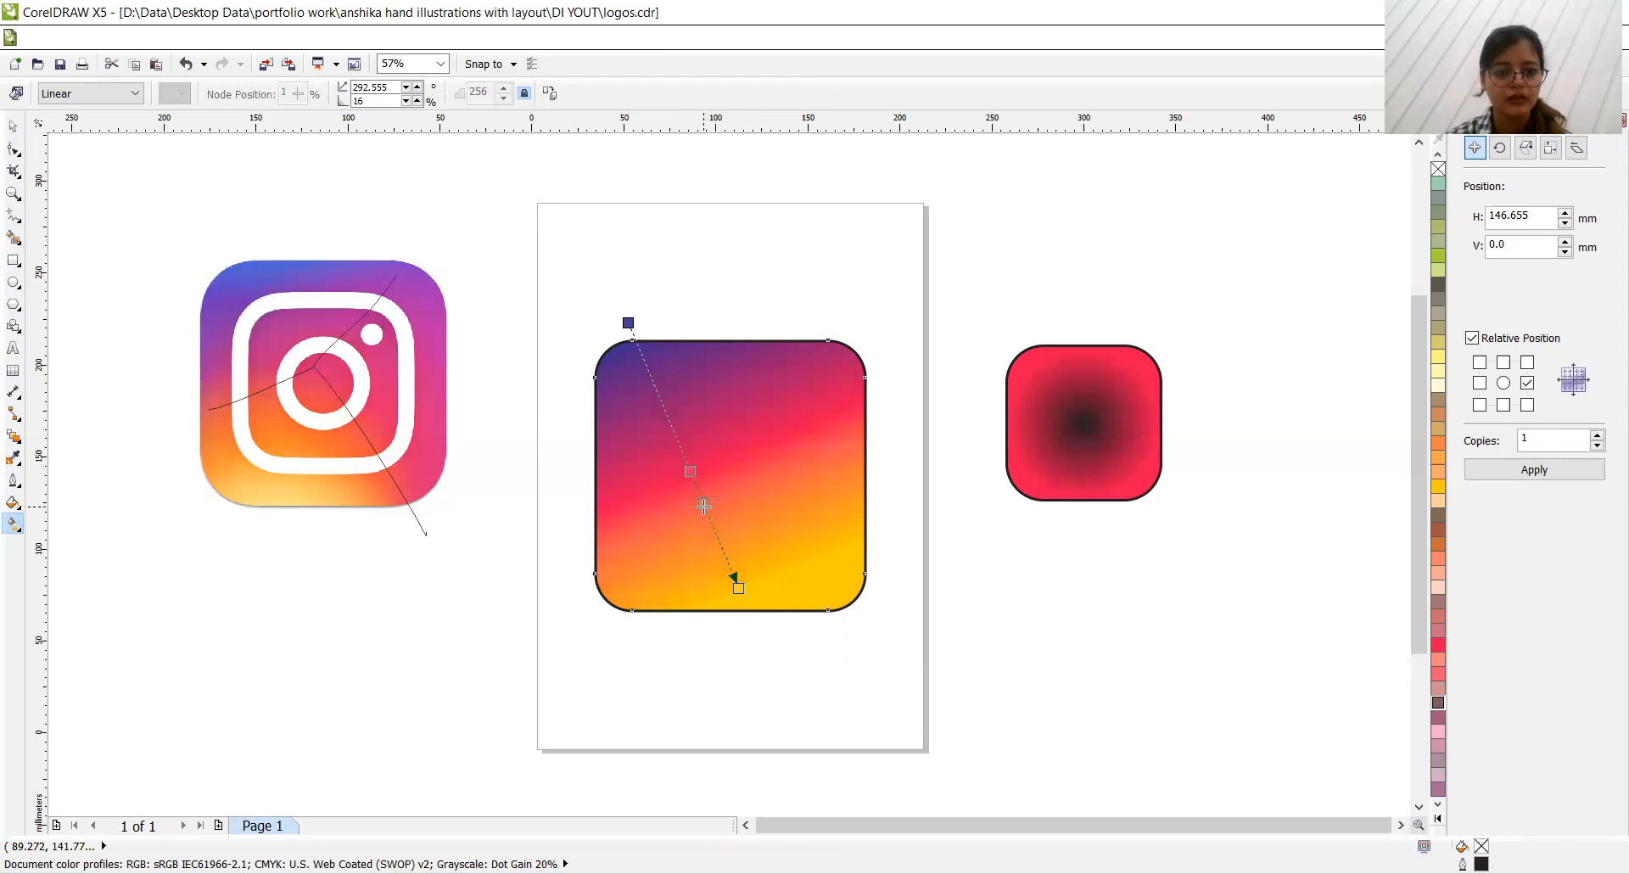
left_click(737, 585)
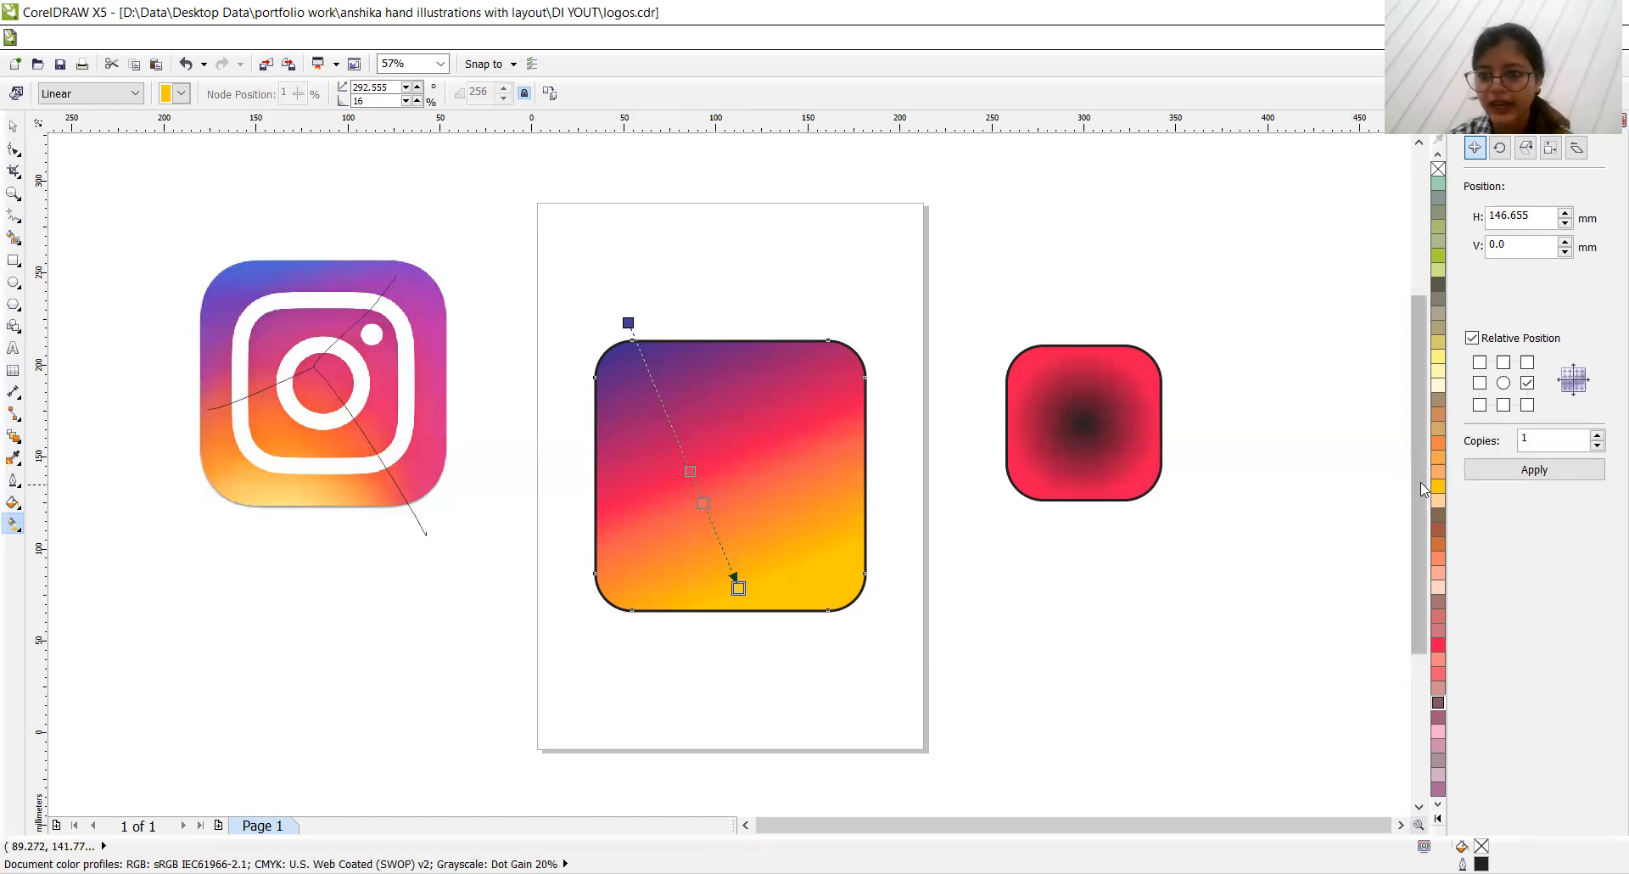
left_click(1439, 363)
Step: Move the pale yellow end to the square's lower edge at about 285 degrees, and add a light orange node above it
left_click_drag(740, 579, 704, 614)
double_click(688, 552)
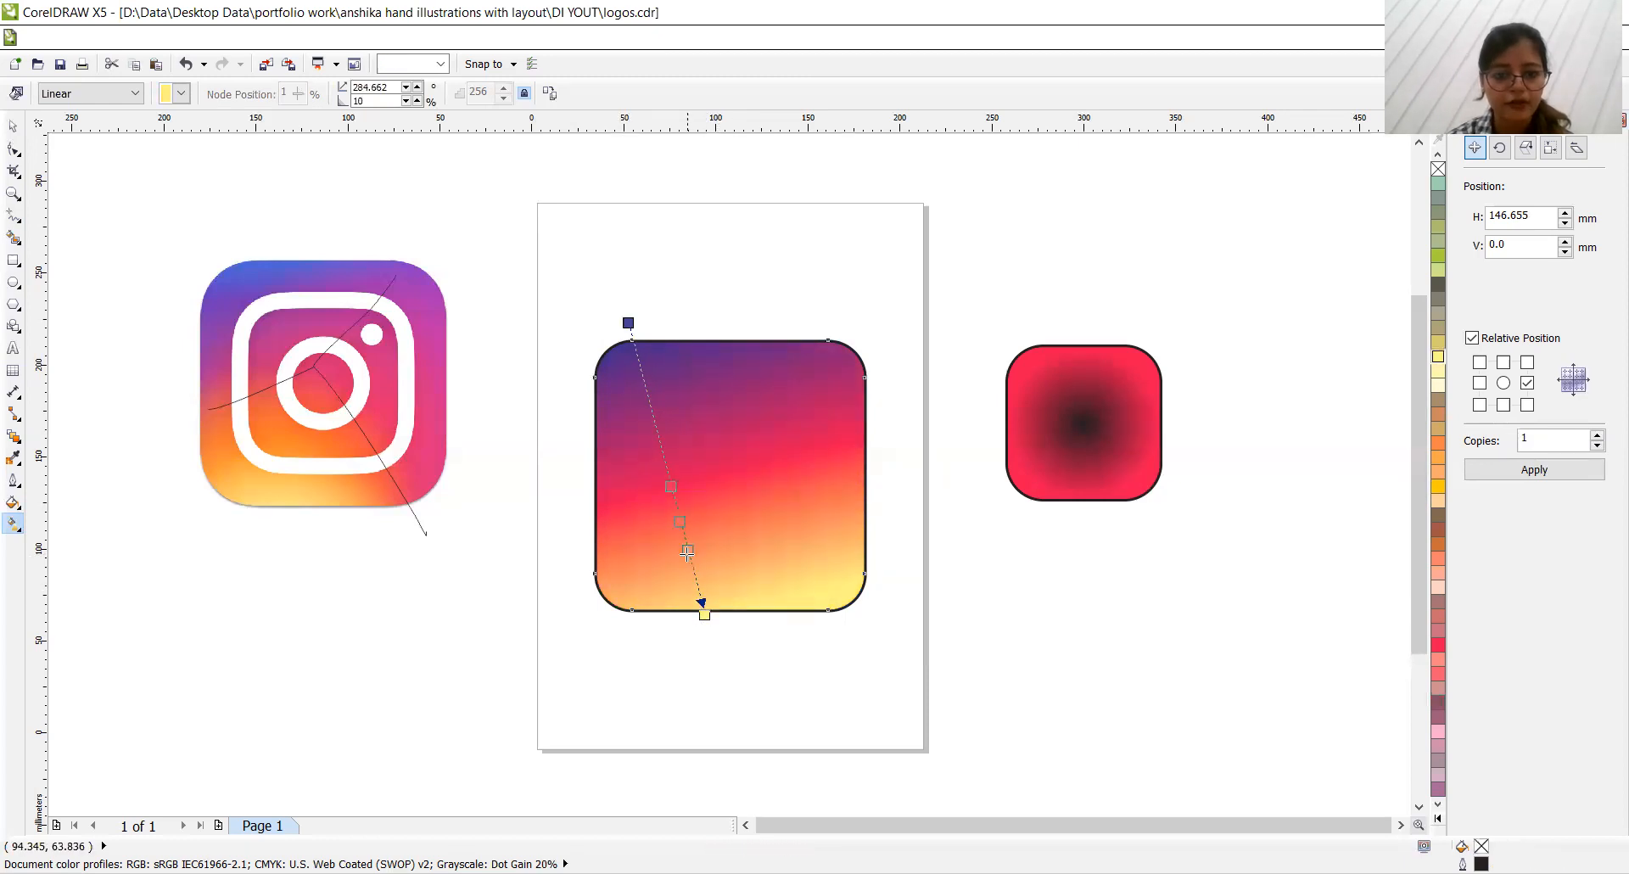
left_click(1439, 446)
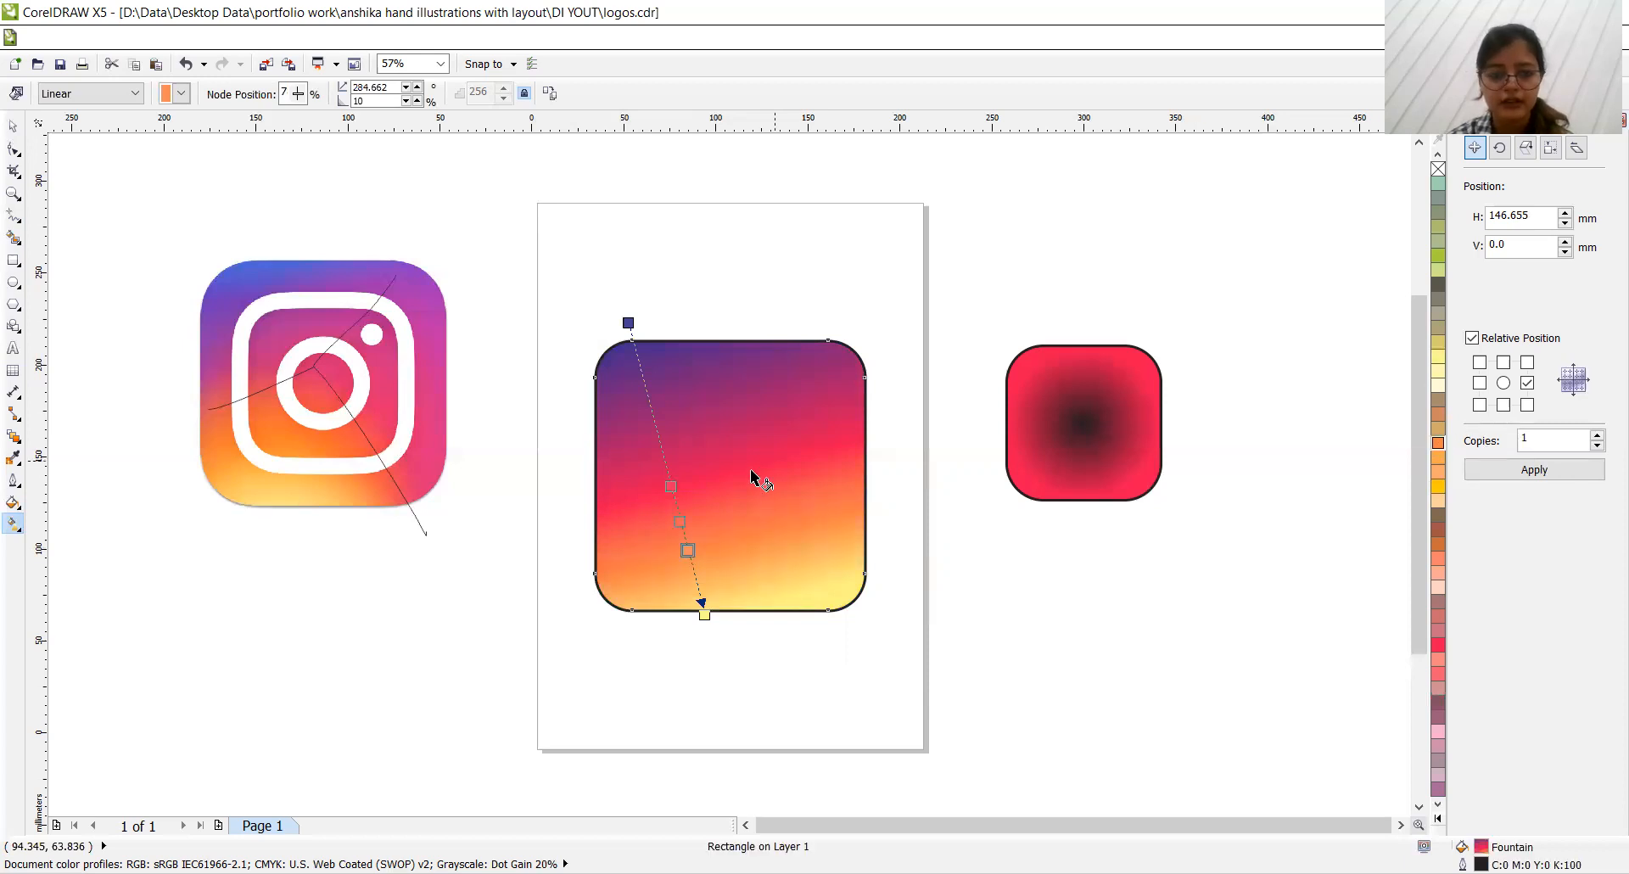
left_click(703, 611)
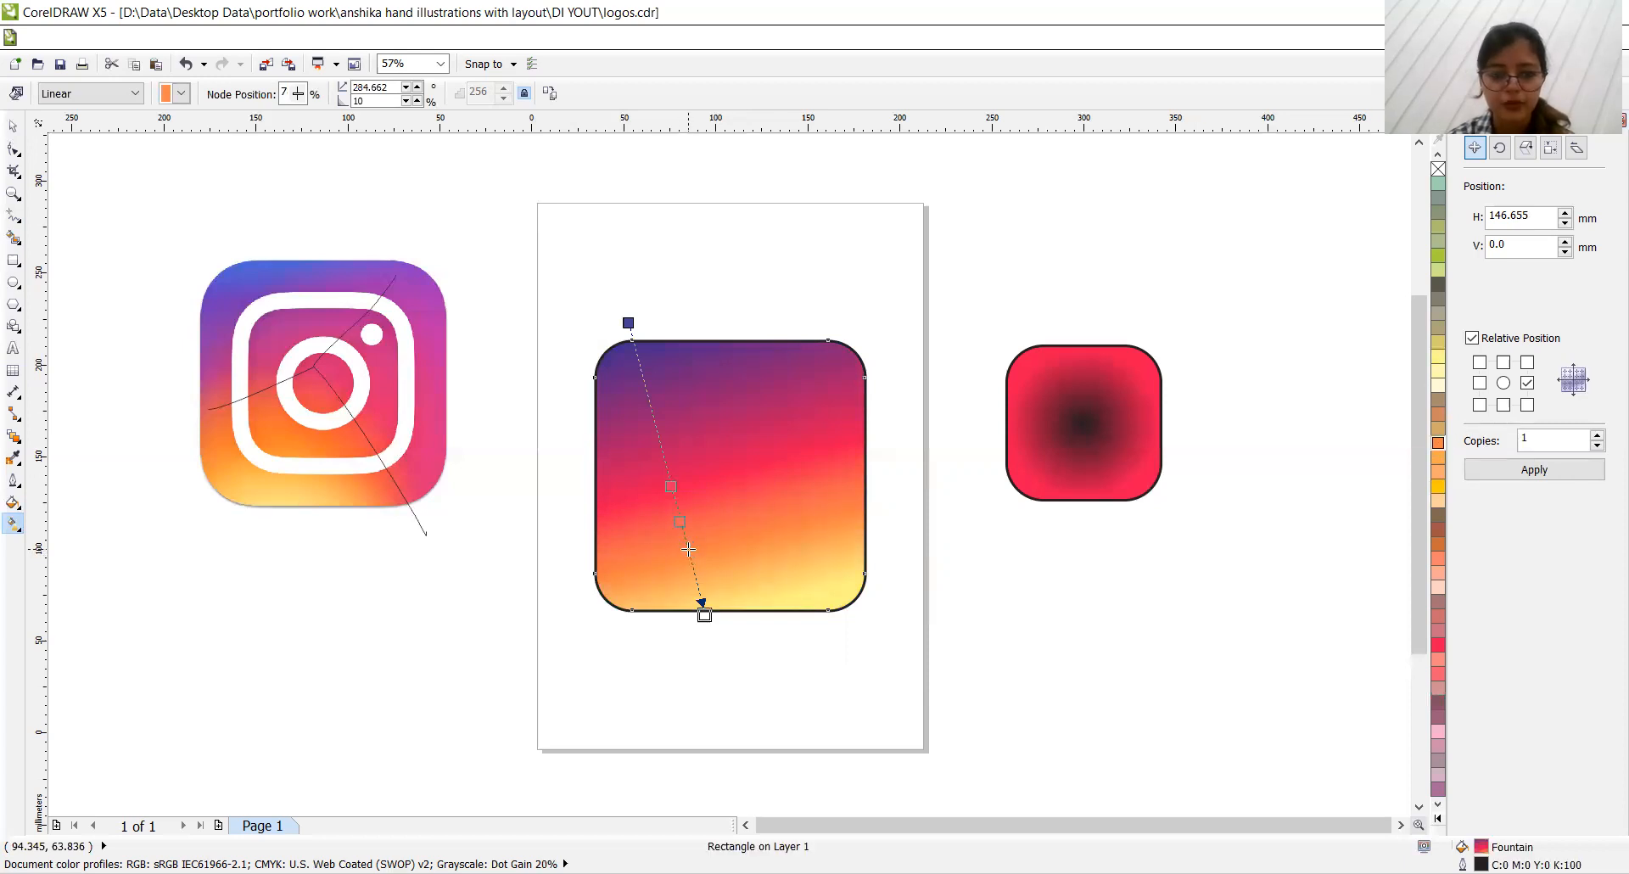
left_click(688, 549)
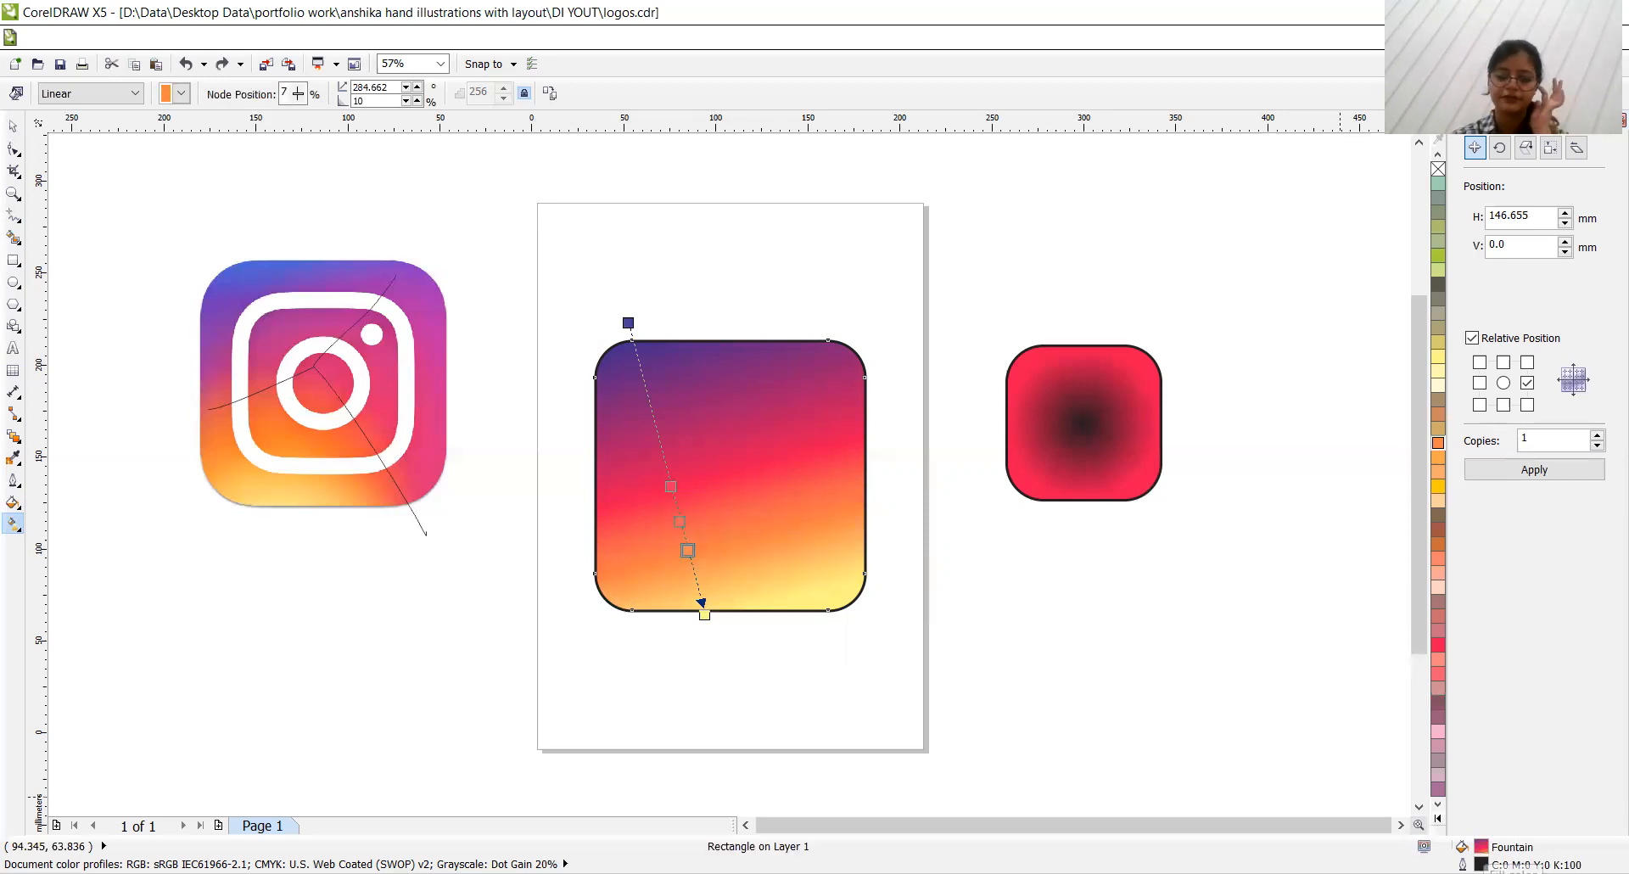
Step: Try a custom orange as the linear fill's start colour in the fountain fill settings
double_click(1481, 847)
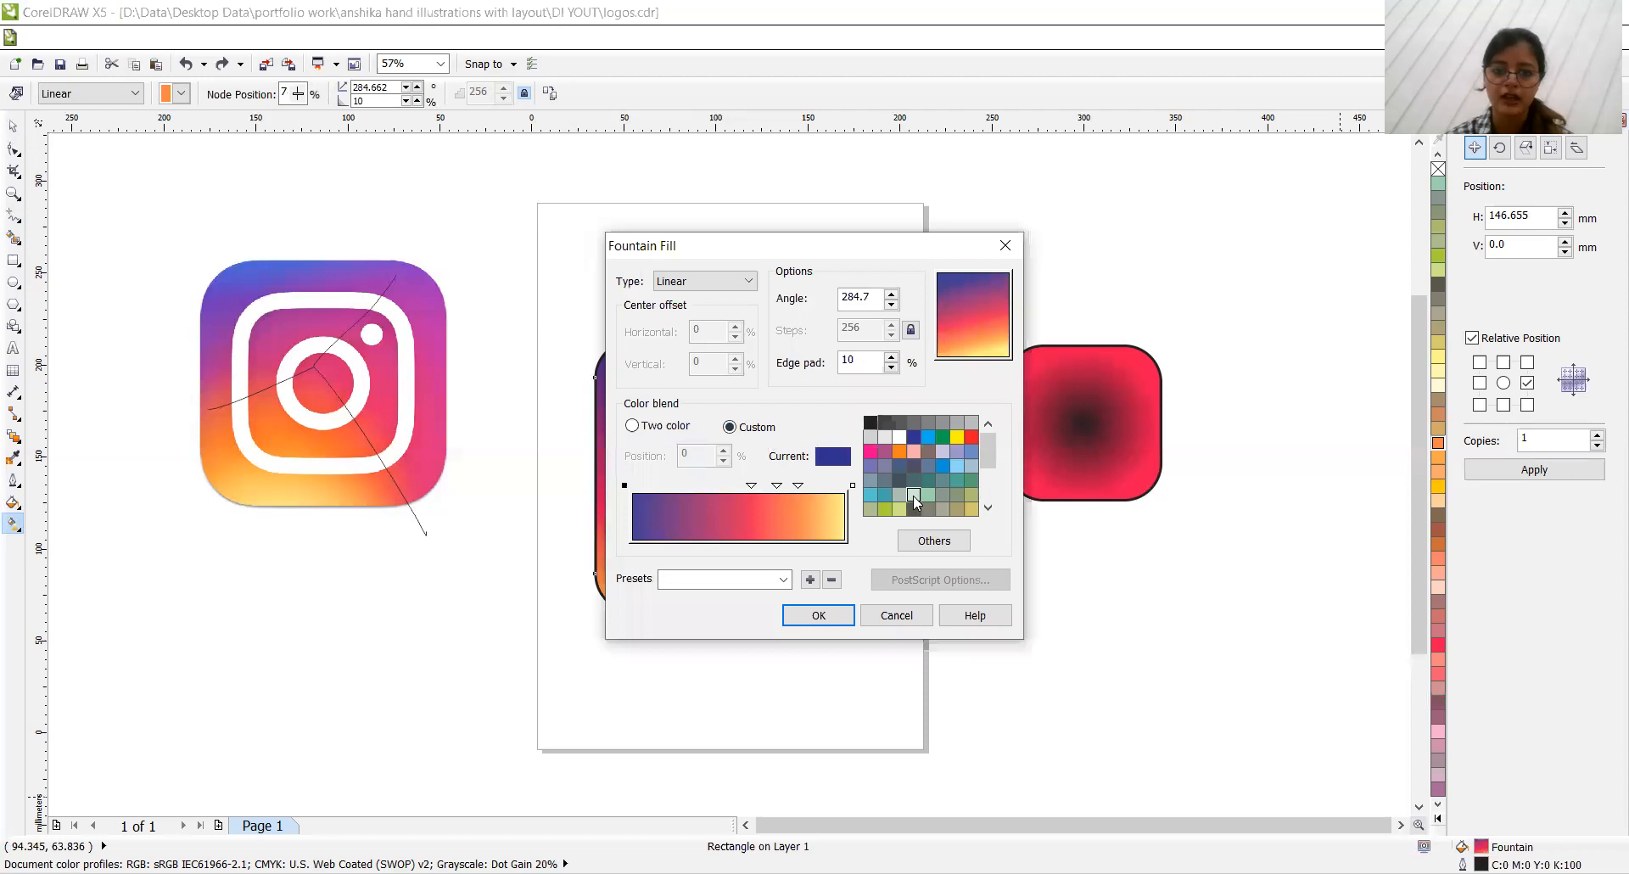
left_click(927, 543)
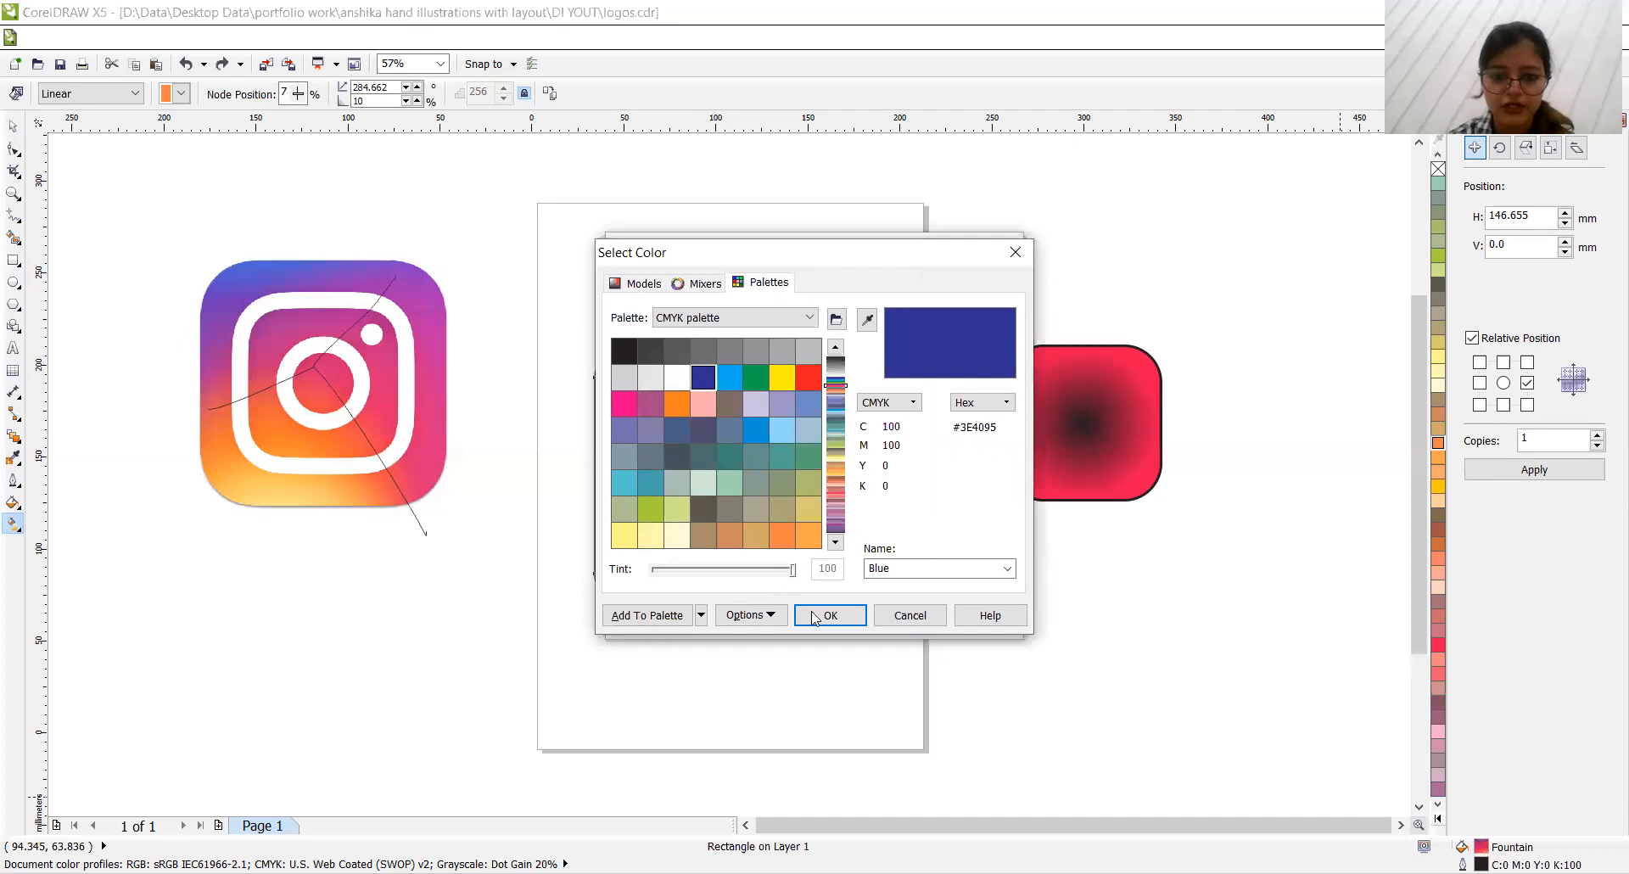
left_click(616, 285)
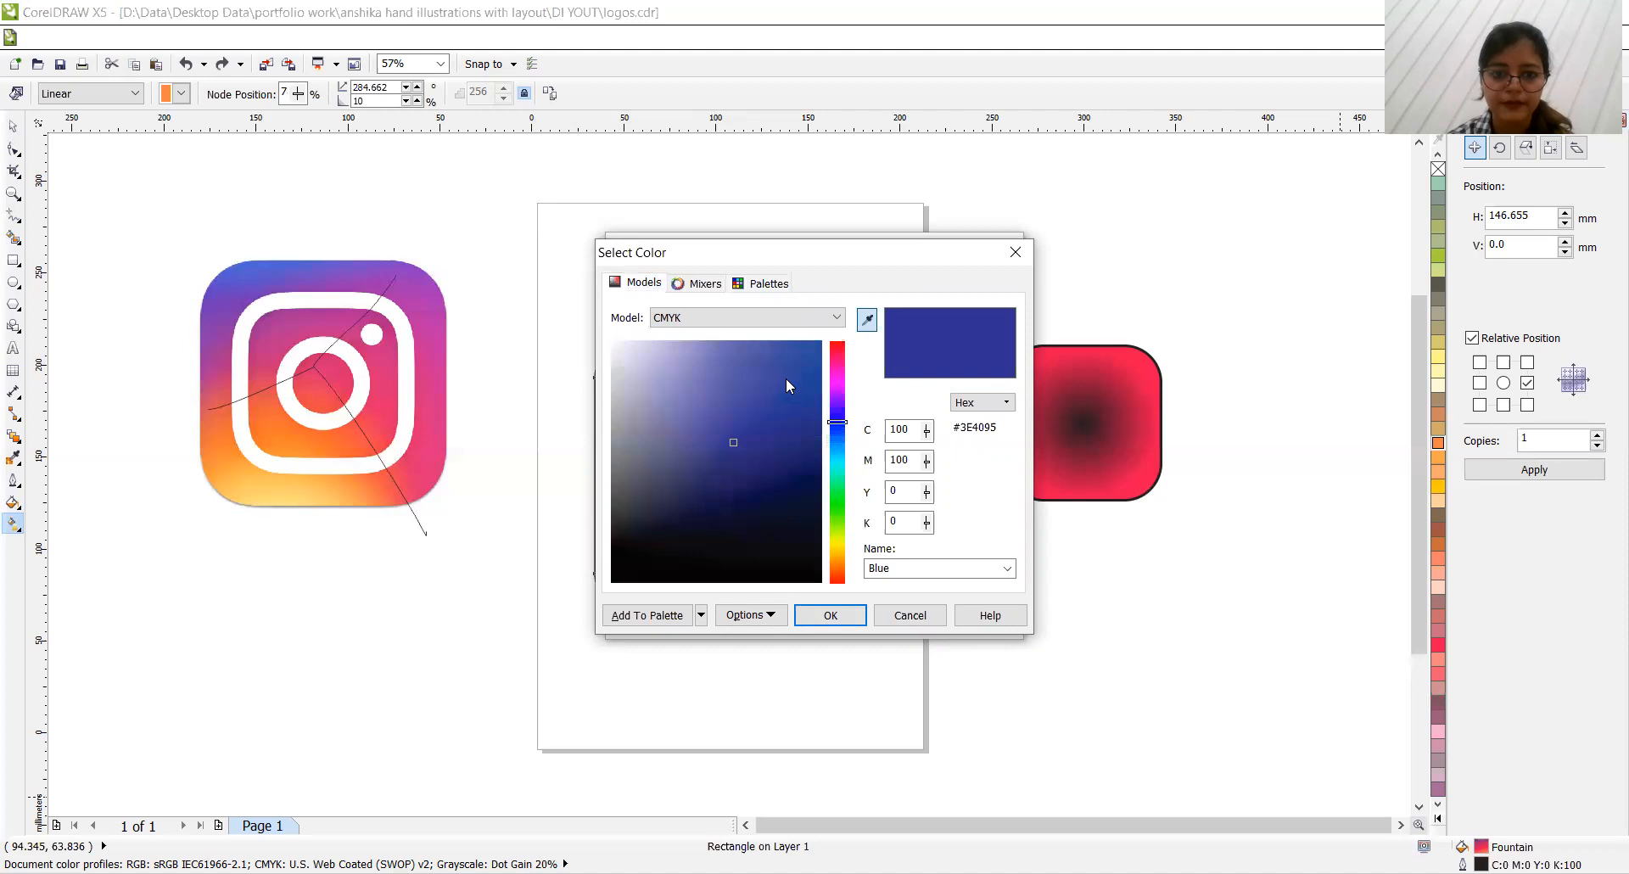
left_click(839, 553)
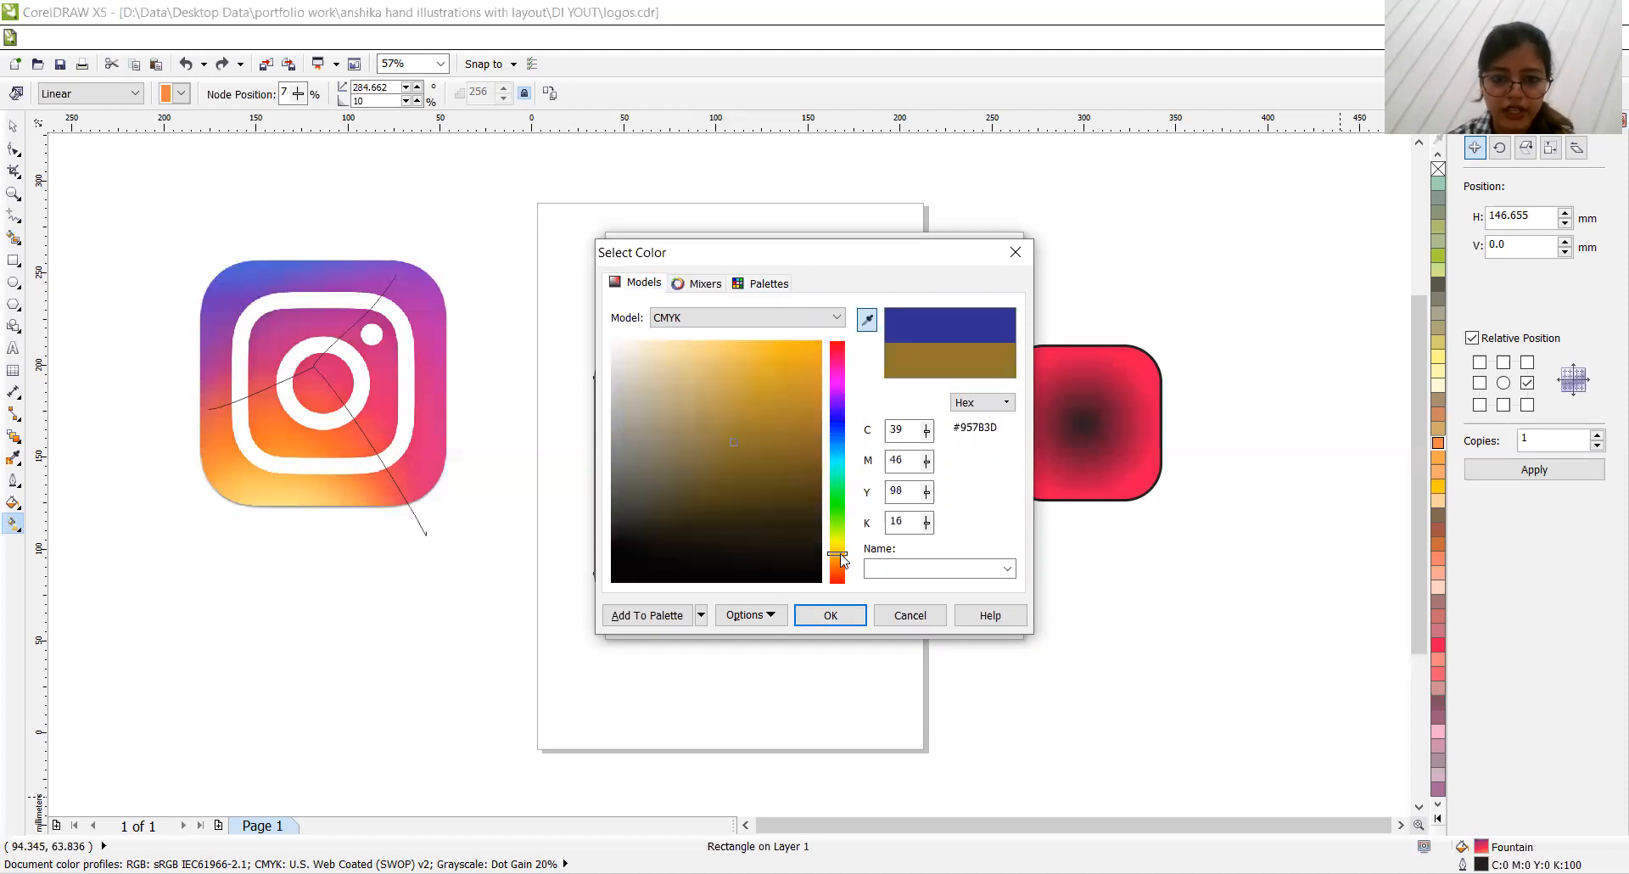
left_click(811, 363)
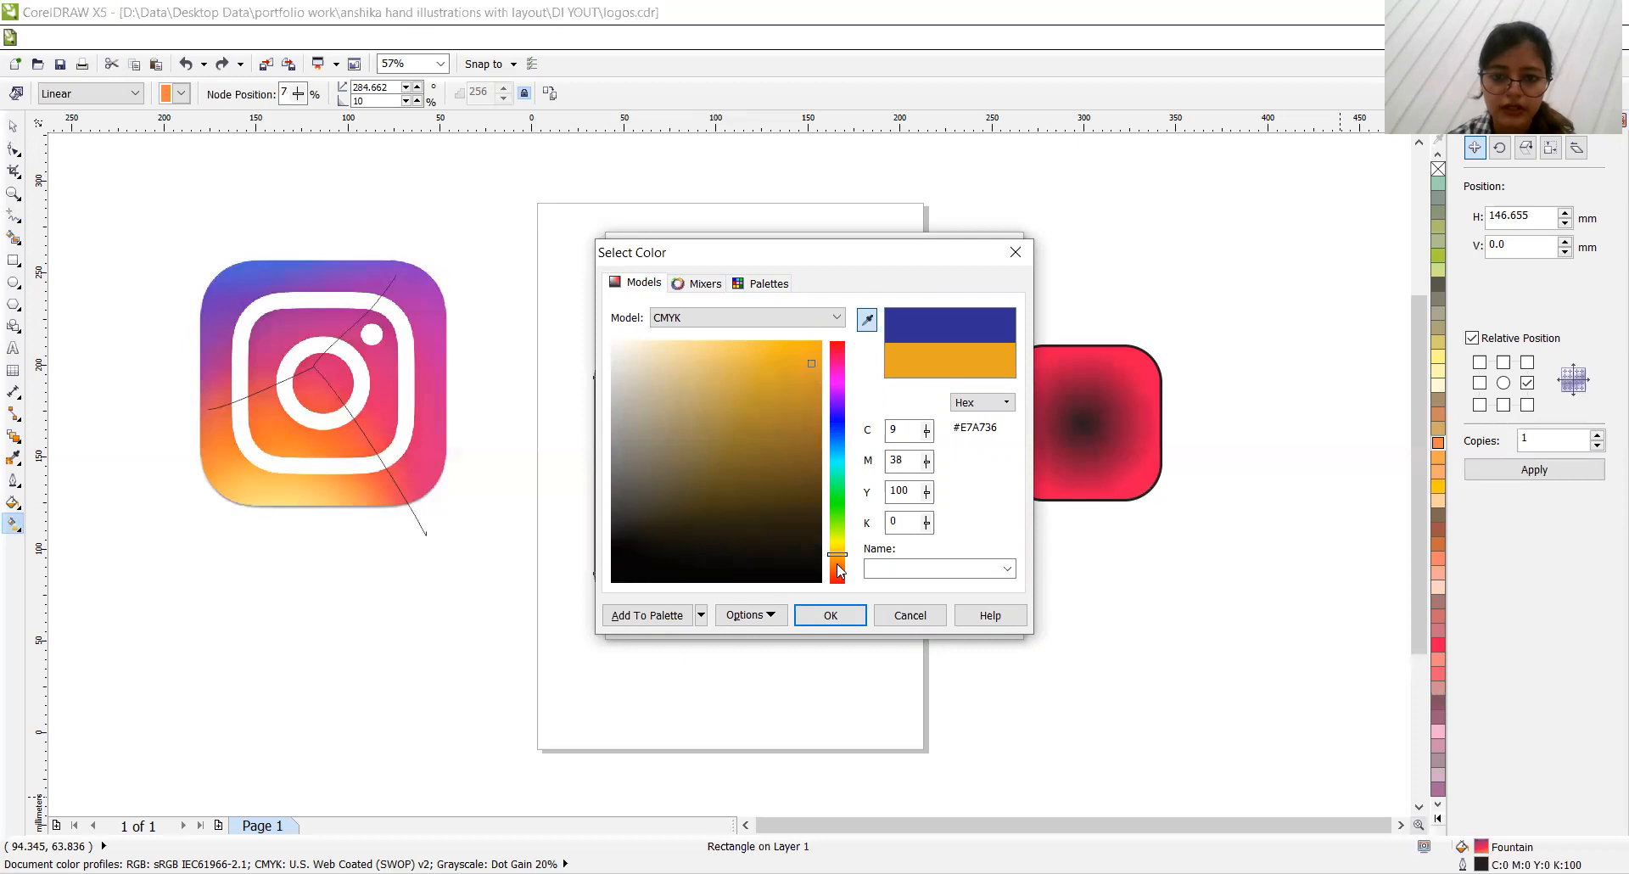
left_click(837, 564)
left_click(831, 616)
left_click(843, 617)
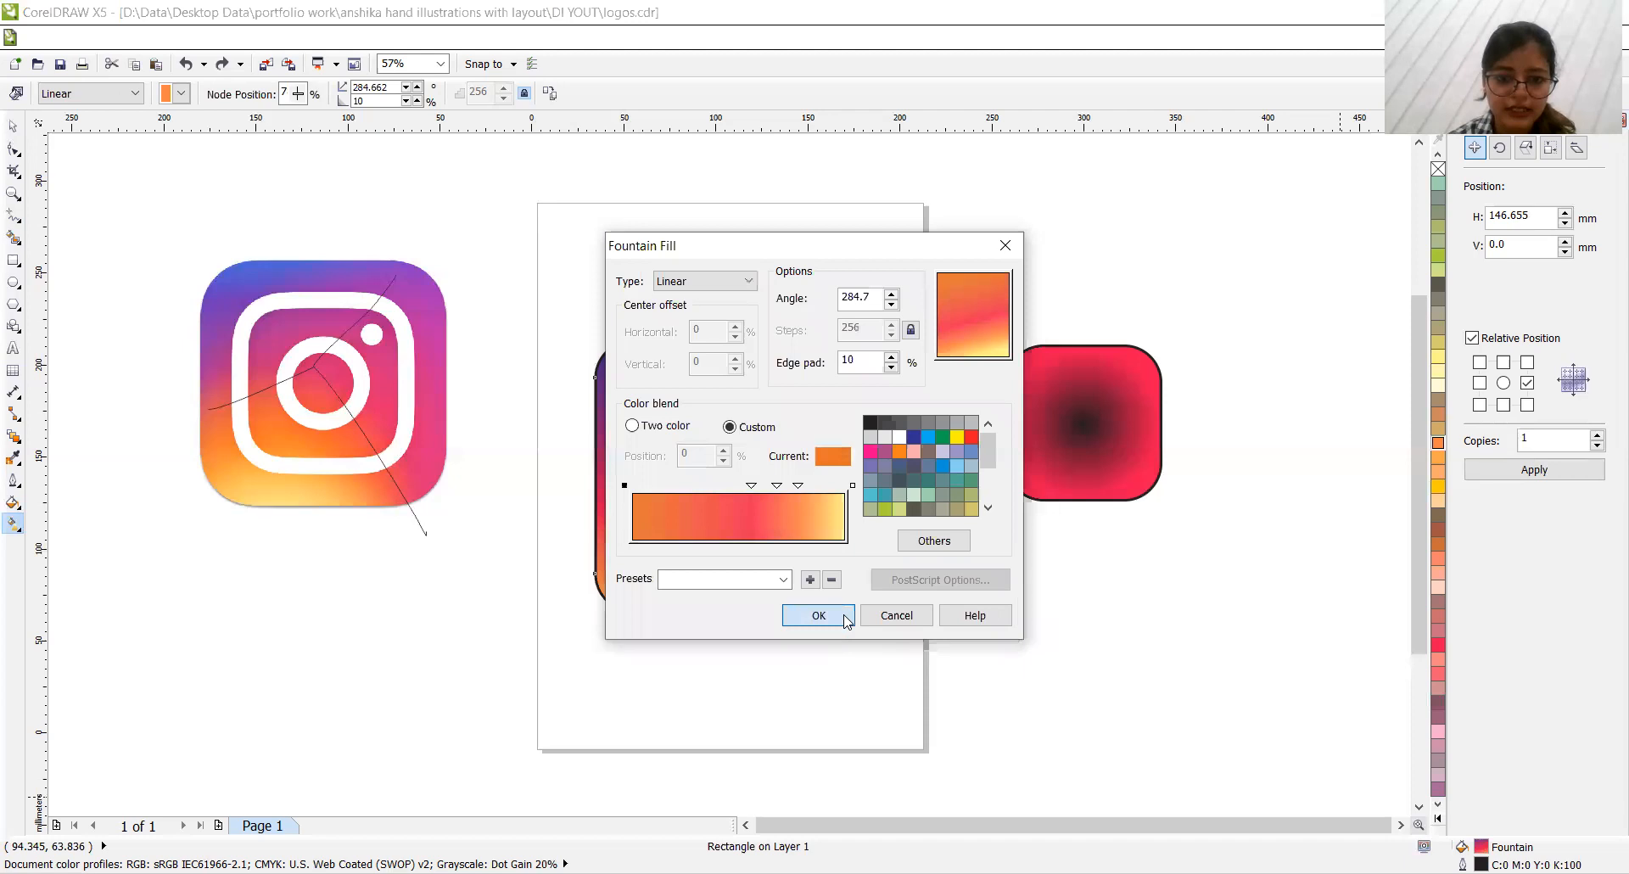
key("ctrl+z")
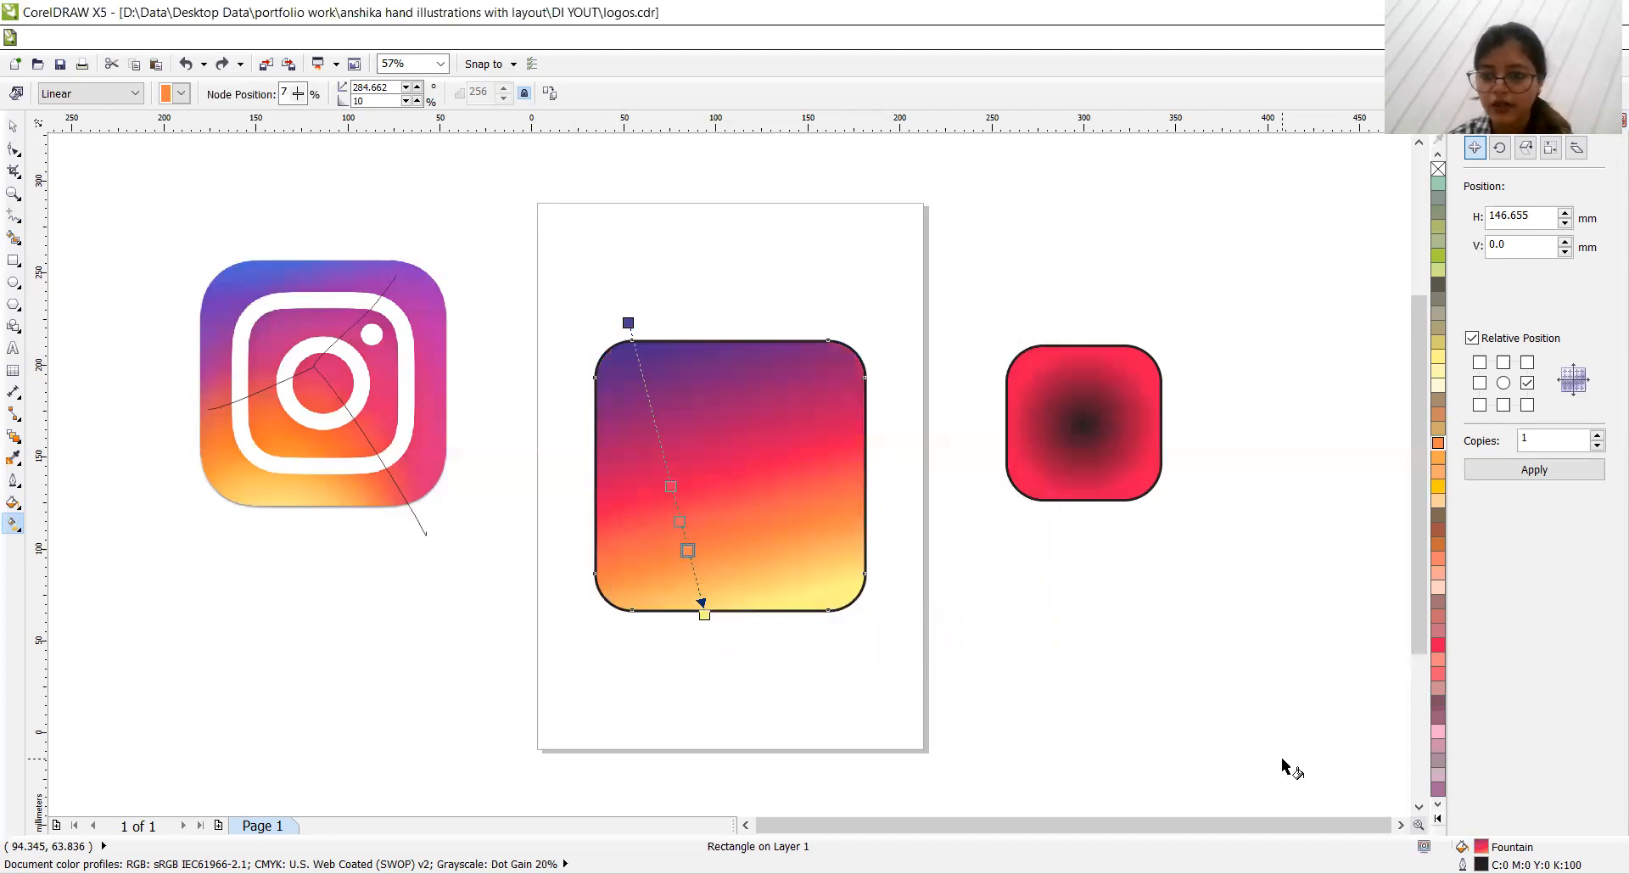
Step: Recolour the light orange node a stronger orange, and shift the node above it slightly towards the pinkish-red one
left_click(1437, 817)
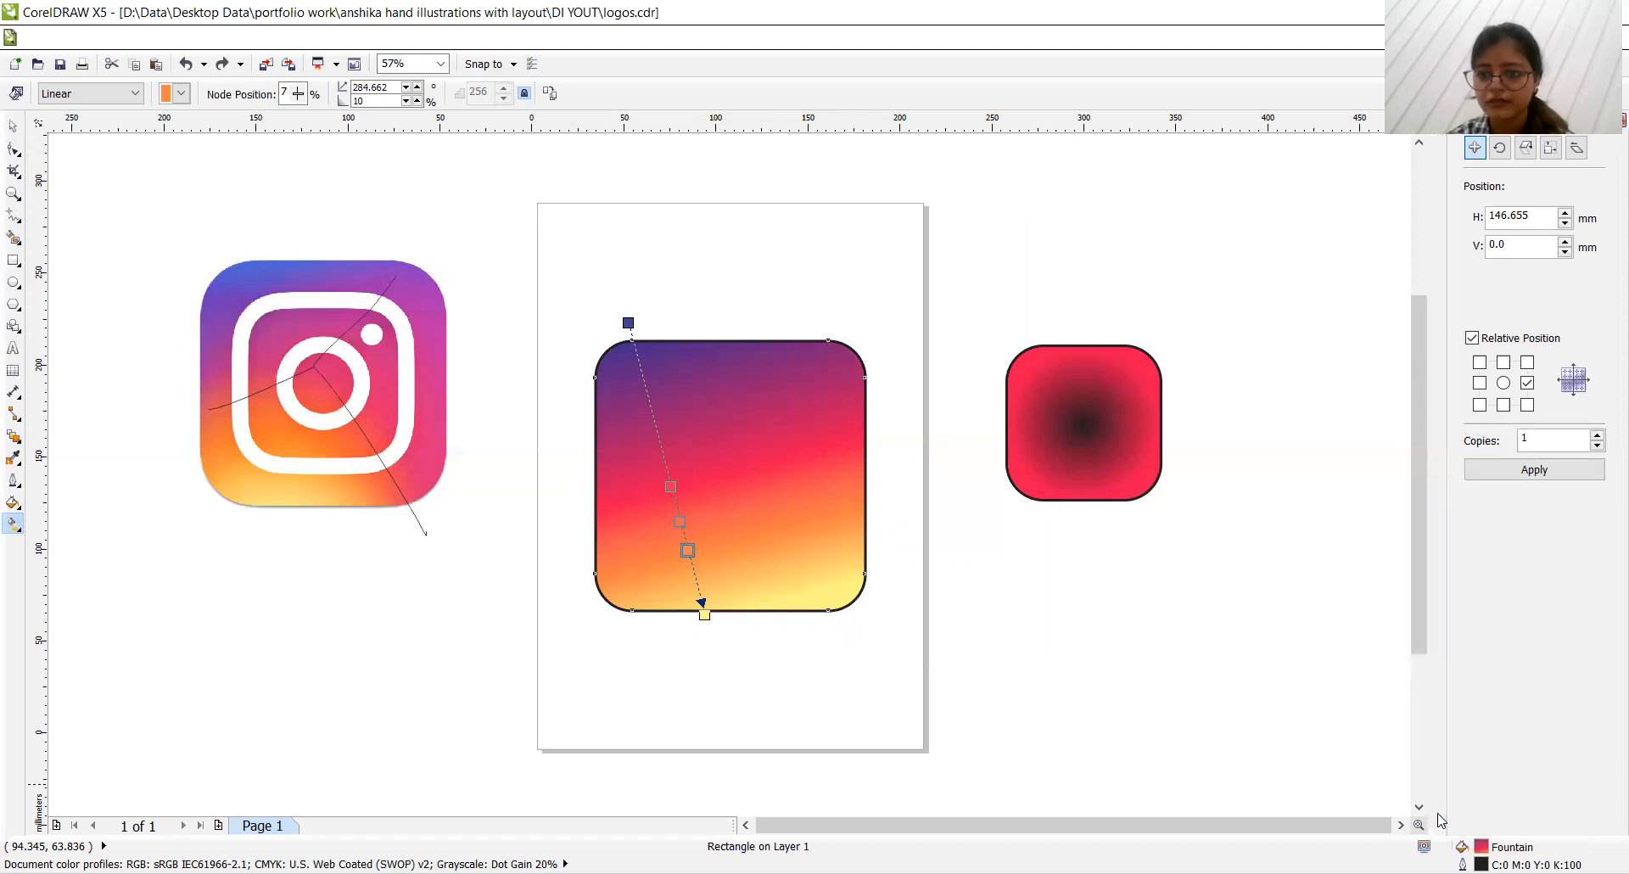
left_click(1404, 427)
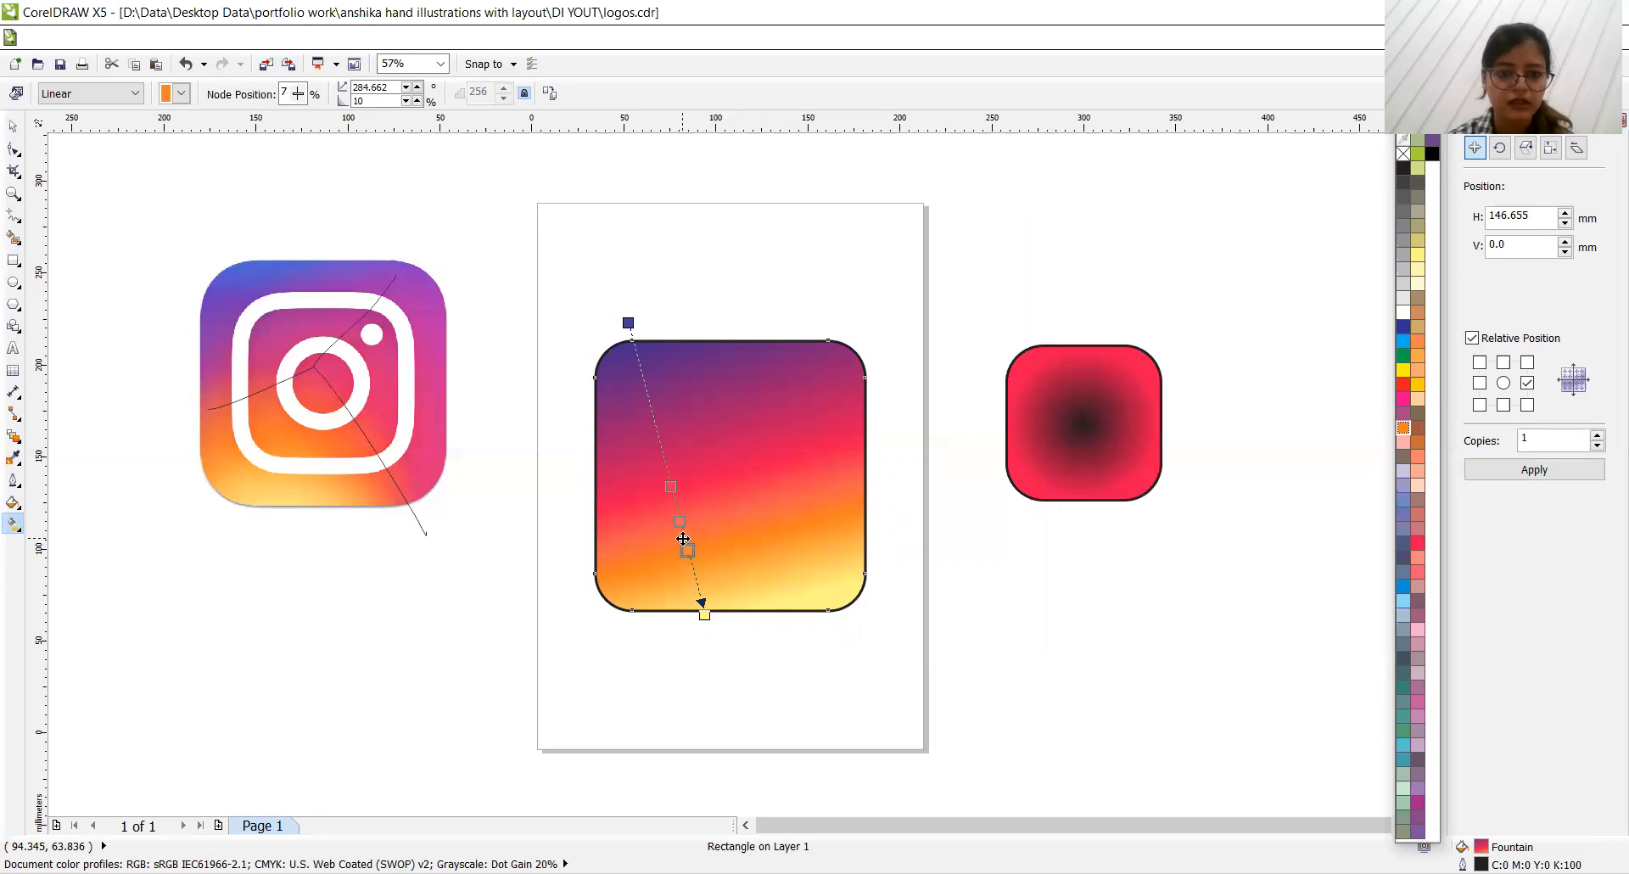
mouse_move(680, 521)
left_mouse_down()
mouse_move(675, 508)
mouse_move(685, 550)
left_mouse_up()
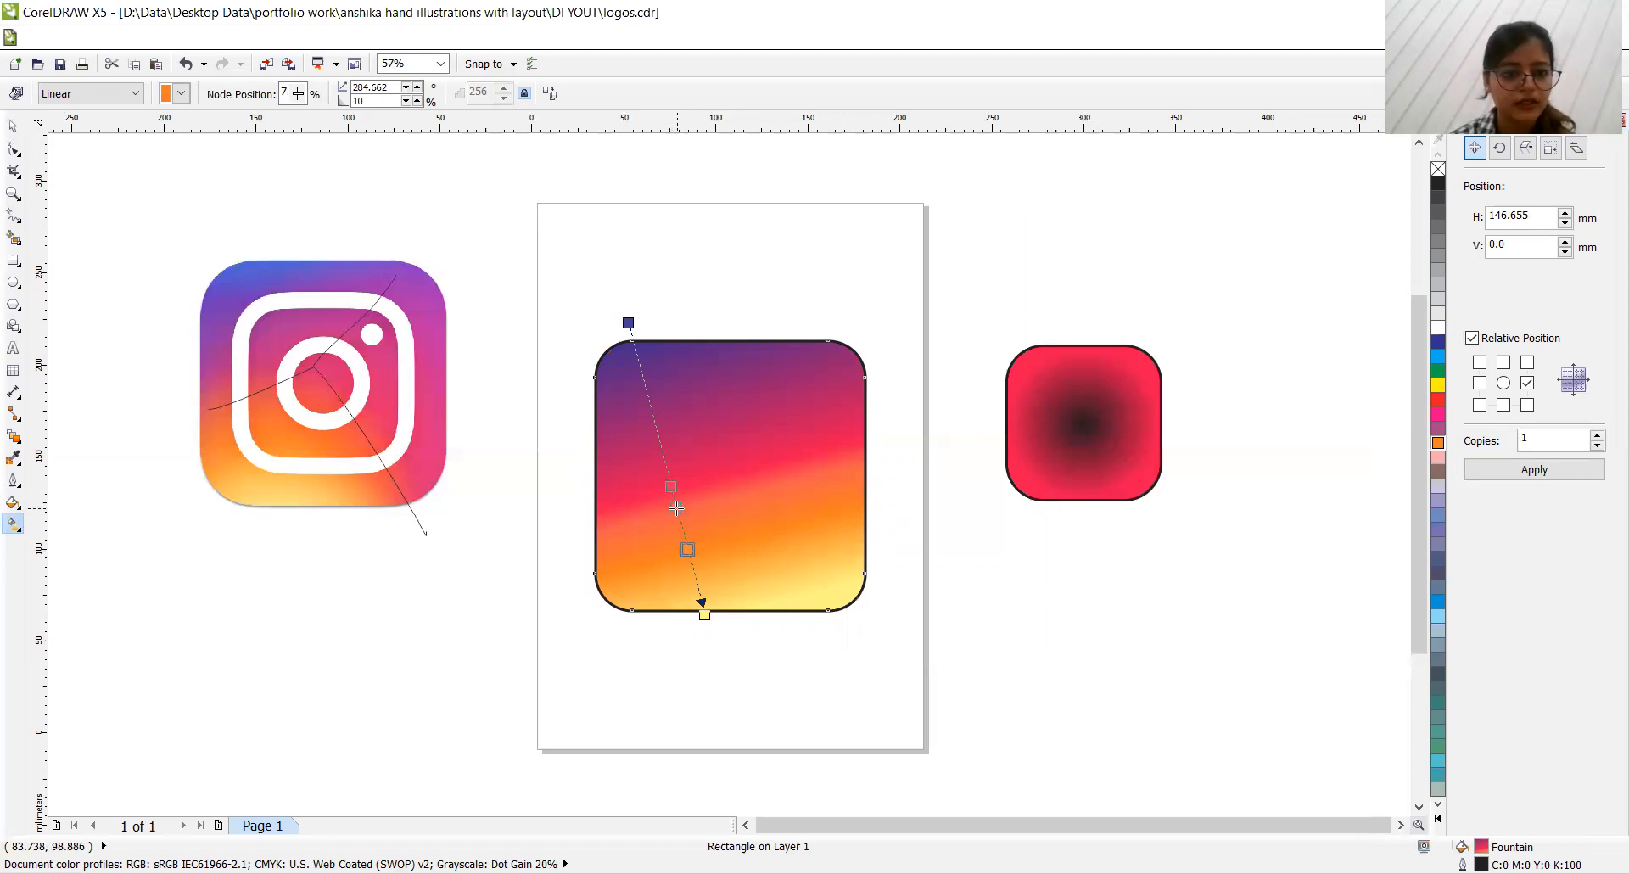
Step: Move the pinkish-red node closer to the blue start, and reposition both fill ends for an angle of about 275 degrees
left_click_drag(670, 486, 656, 438)
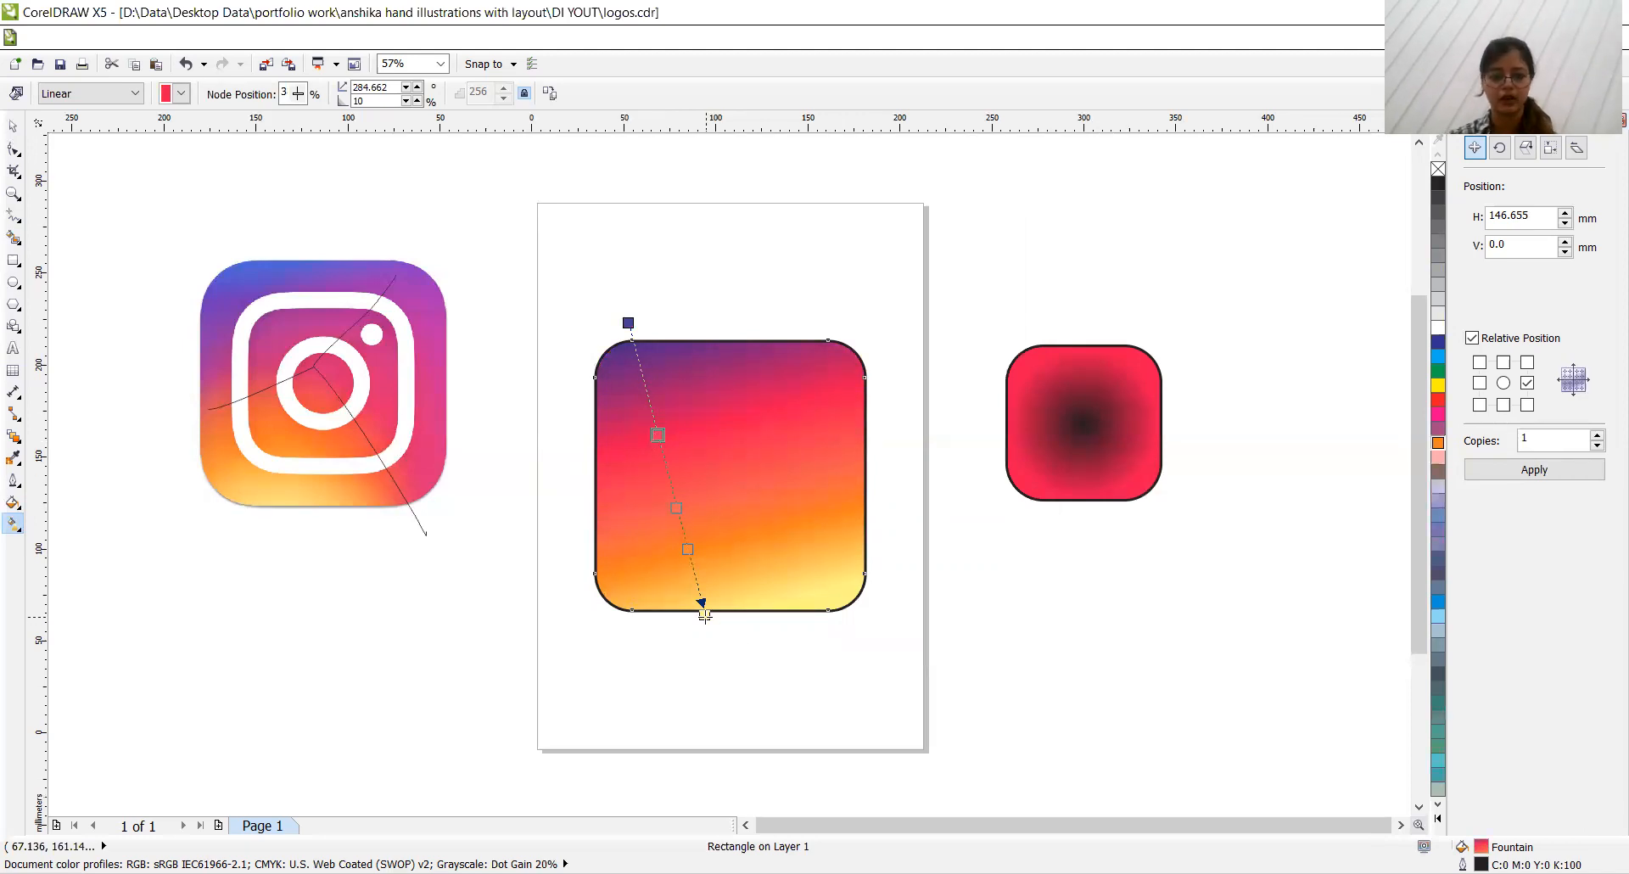
left_click_drag(704, 615, 671, 613)
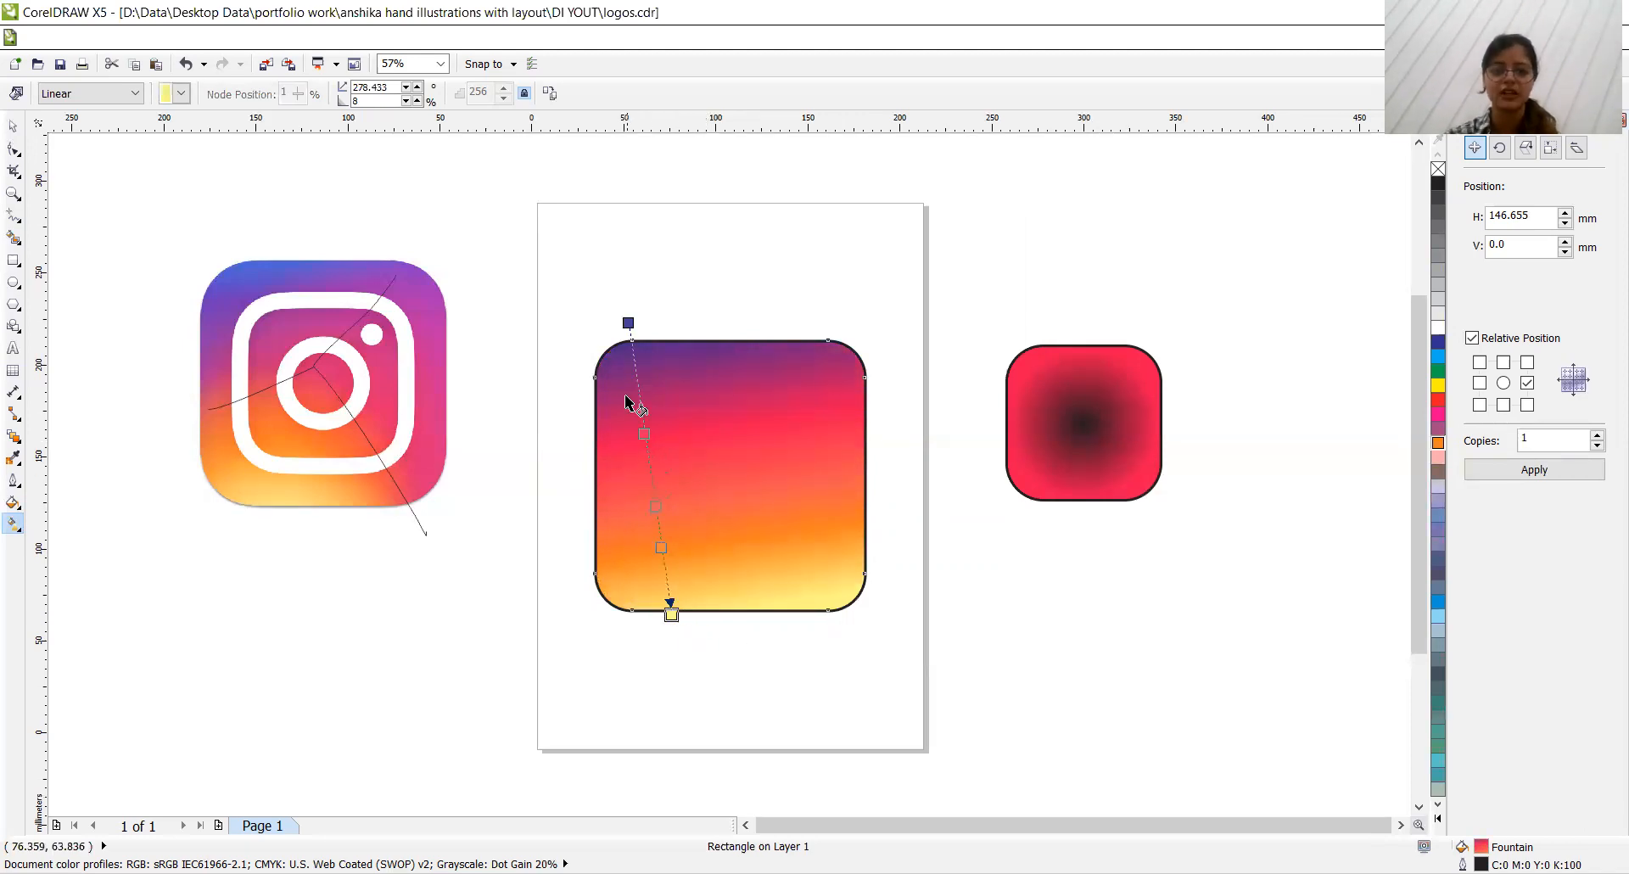
left_click_drag(627, 323, 648, 333)
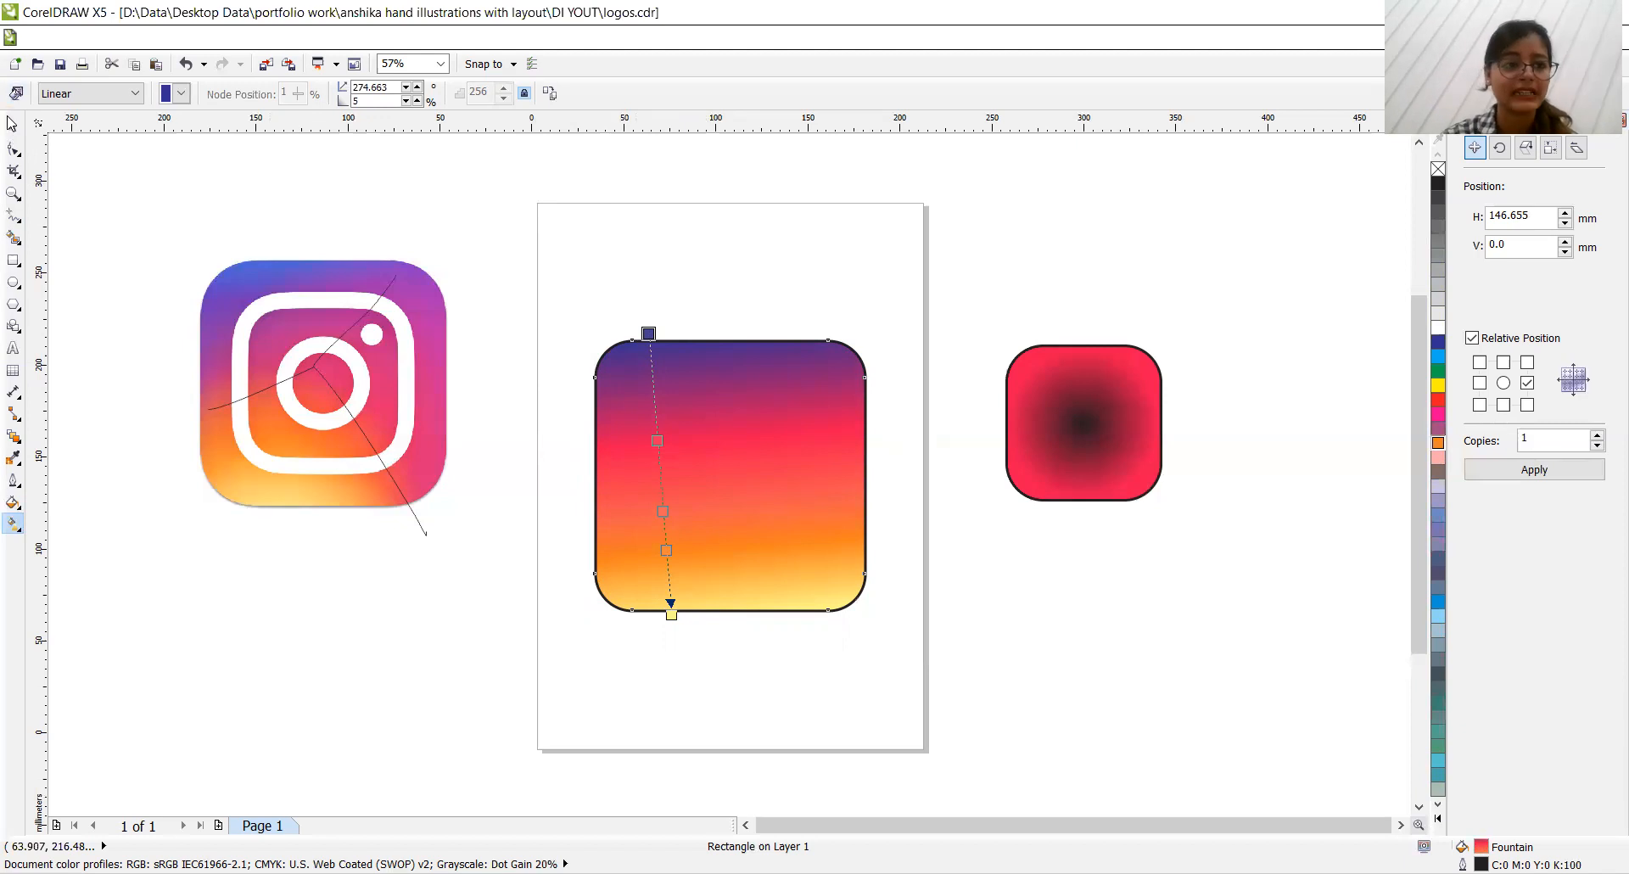
Step: Select the gradient-filled square and set its outline width to None
left_click(13, 125)
left_click(699, 167)
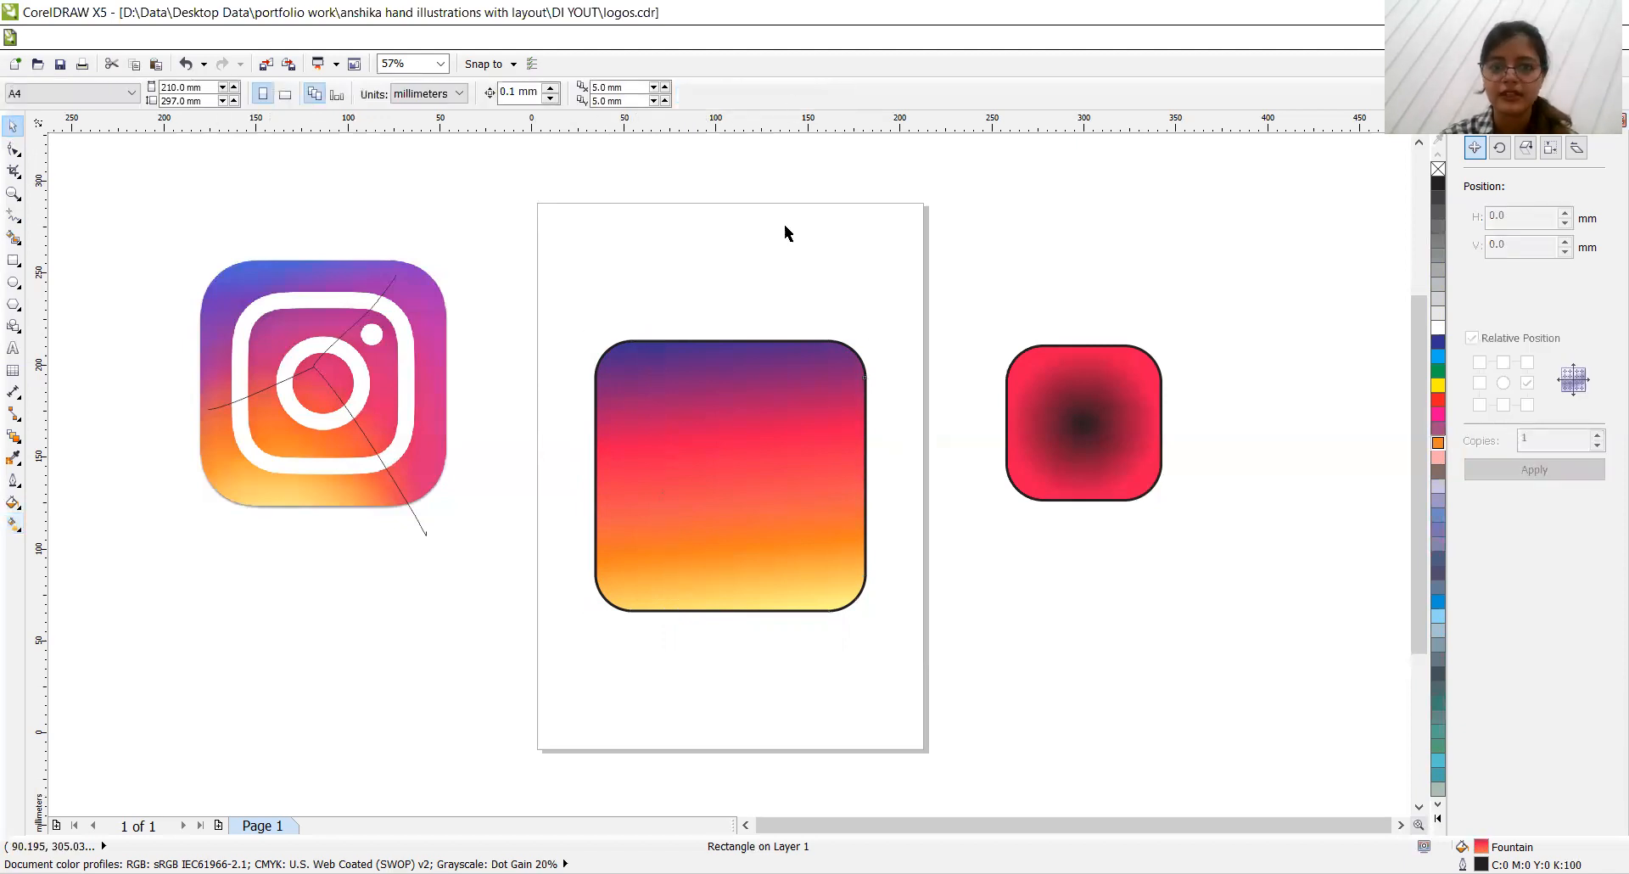
left_click(754, 366)
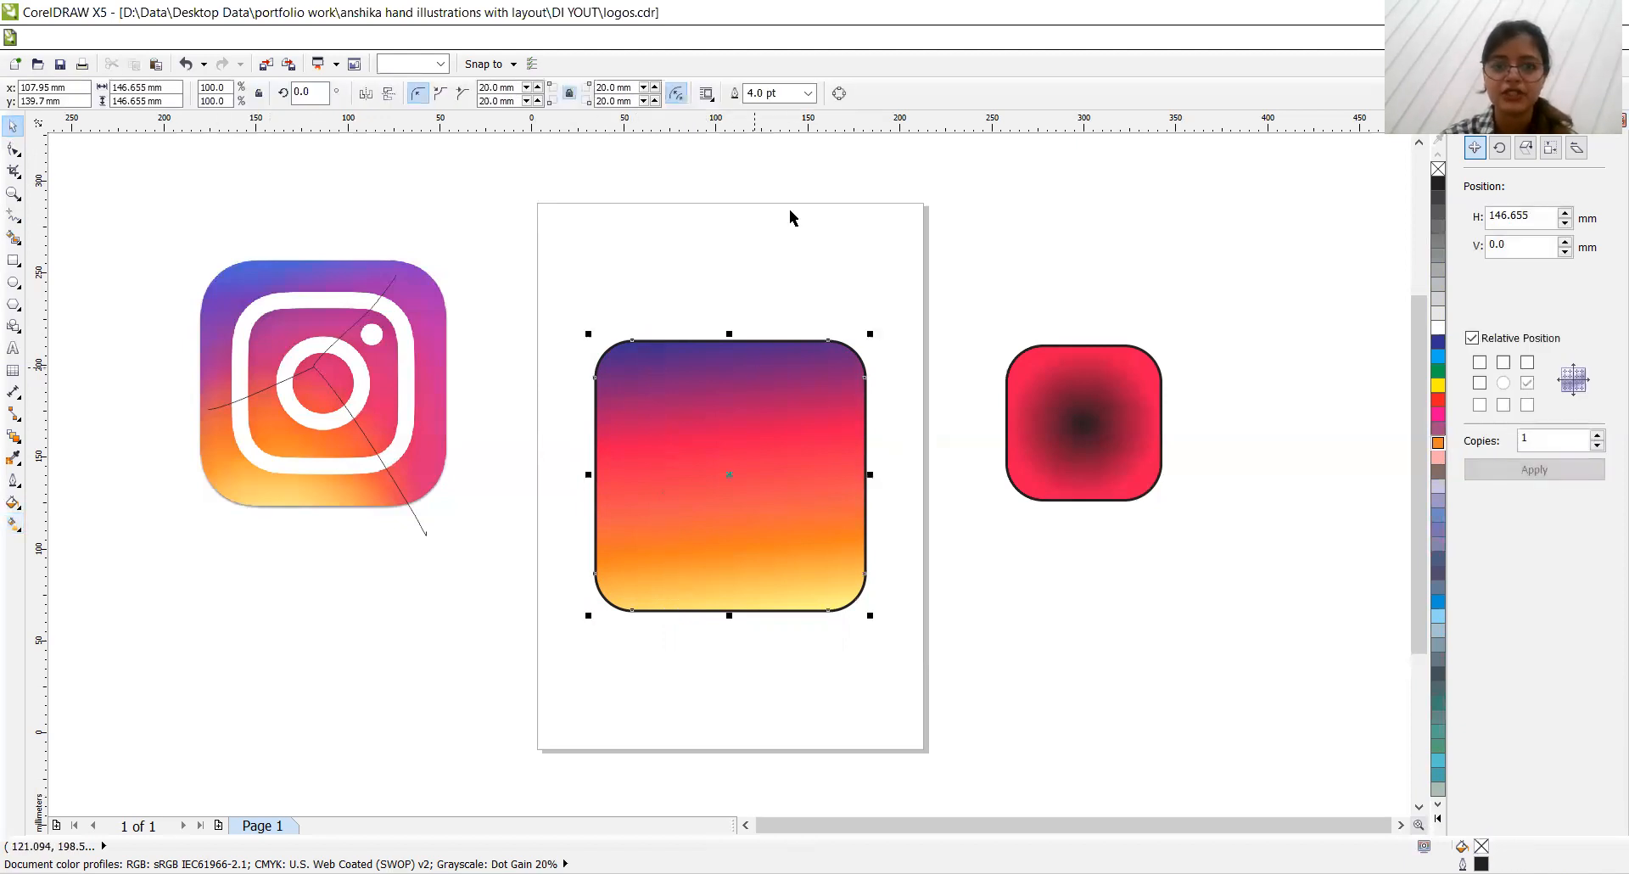
left_click(809, 93)
left_click(779, 112)
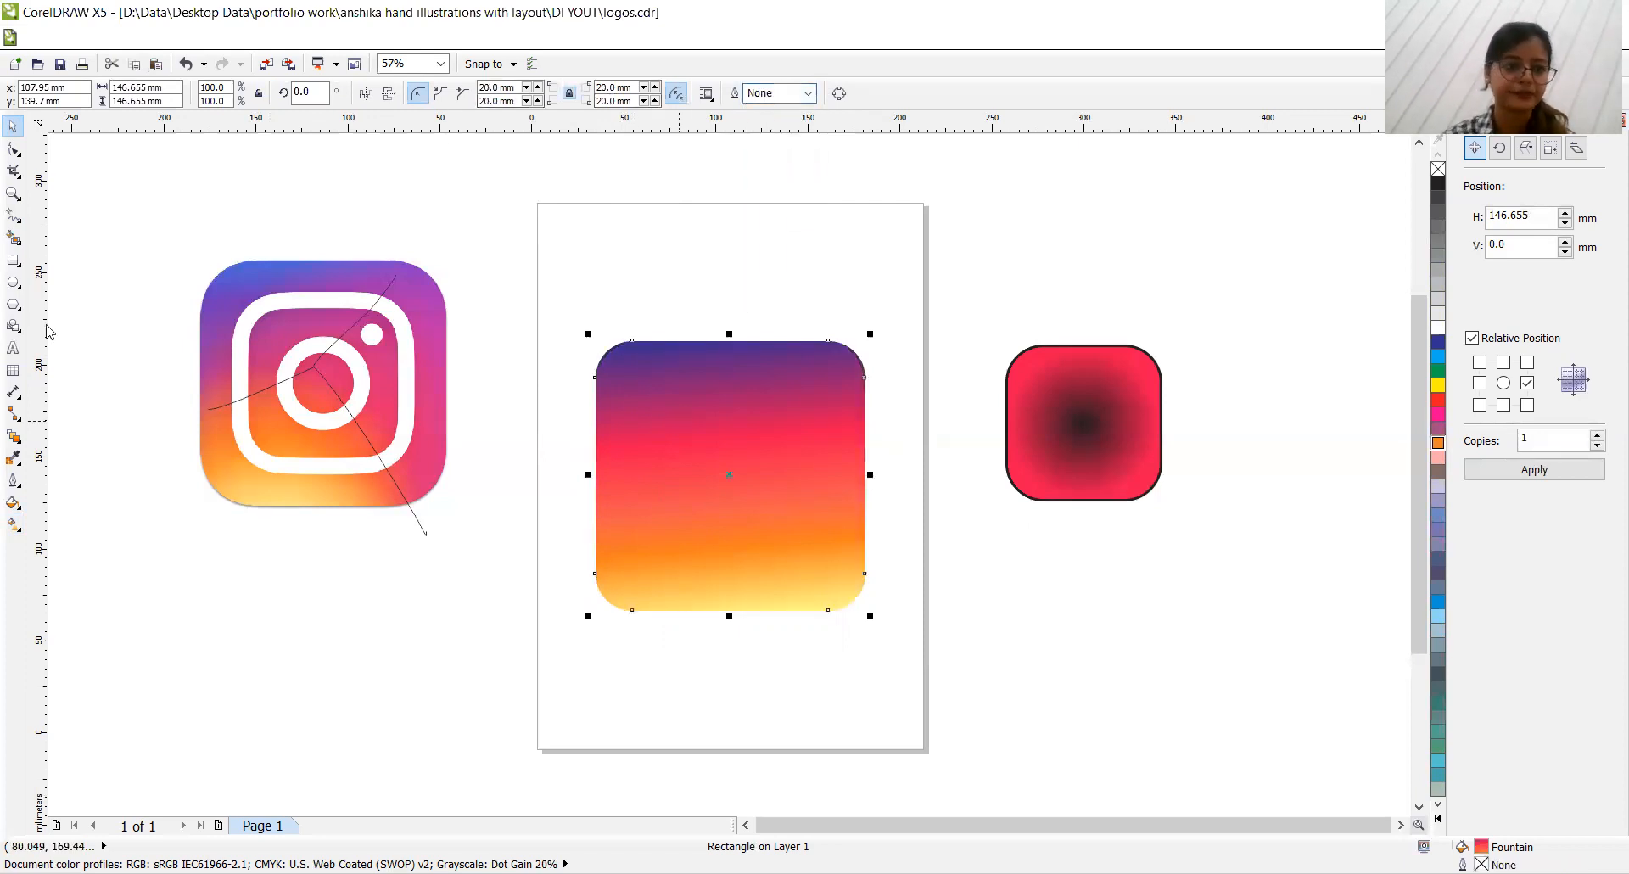
Step: Try the Radial fill type on the gradient-filled square
left_click(13, 525)
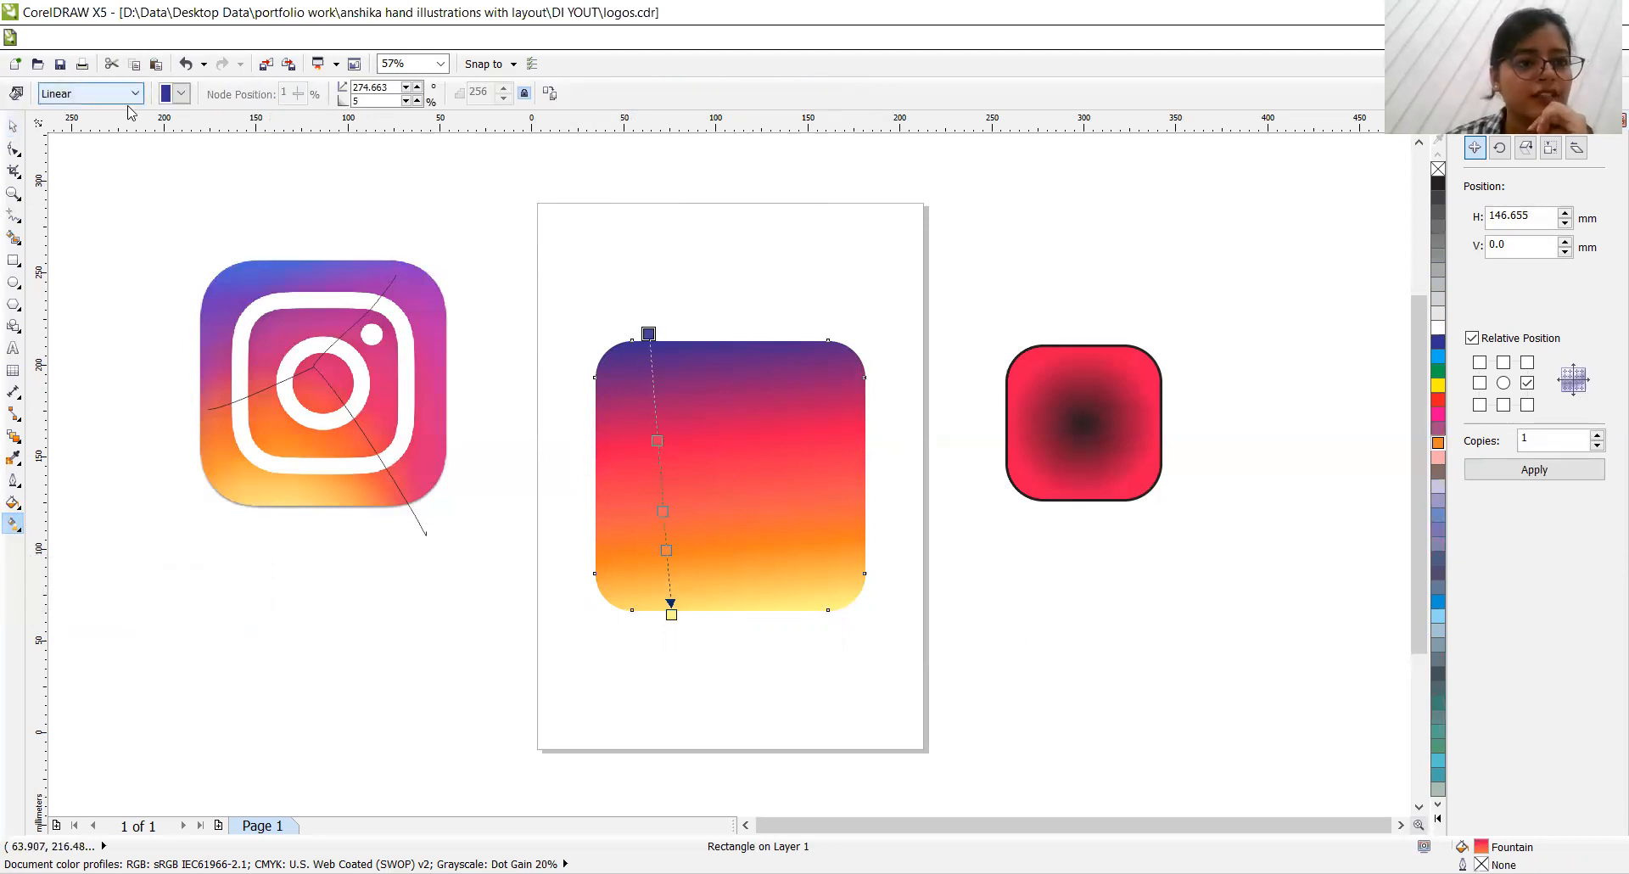
left_click(130, 96)
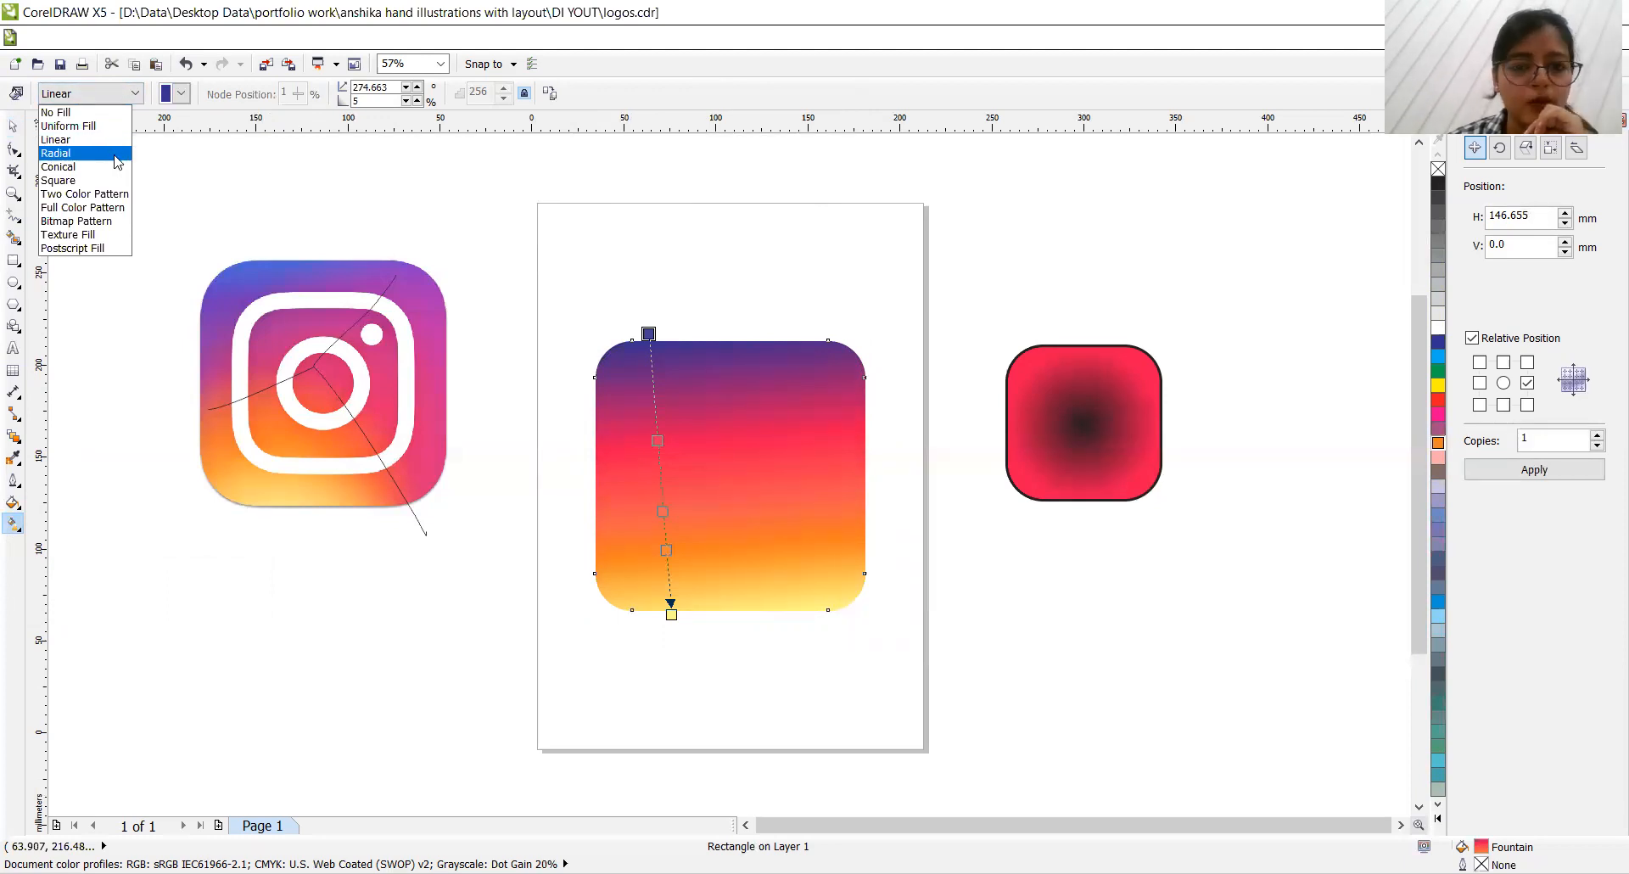
left_click(117, 161)
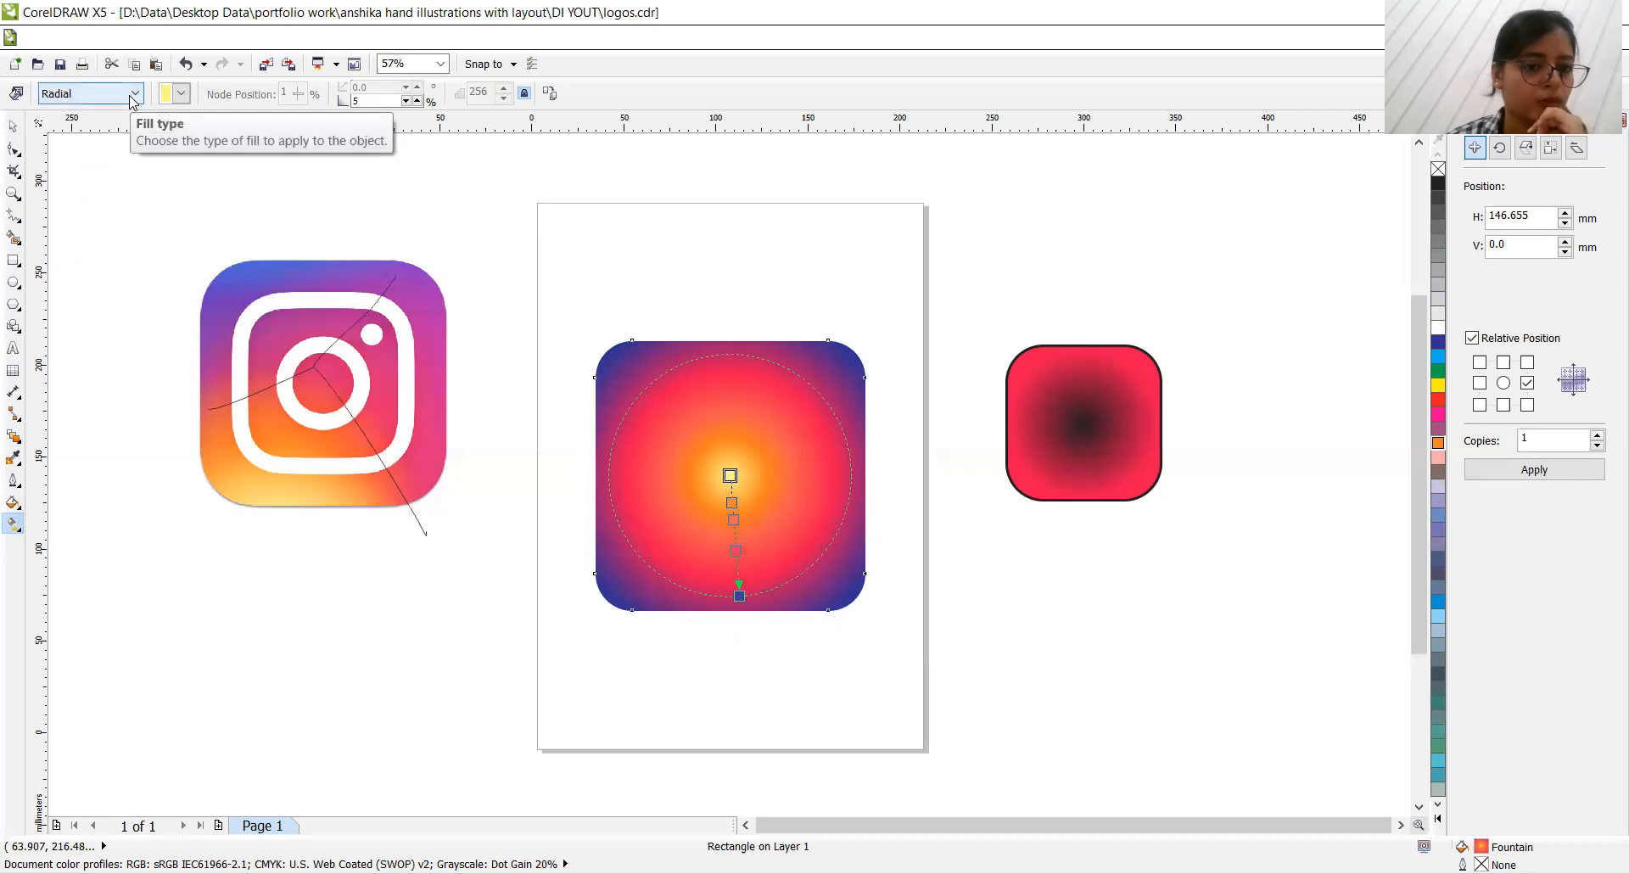
Step: Try a Conical fill with its blue start outside the square's upper-left corner, at about 301 degrees
left_click(132, 97)
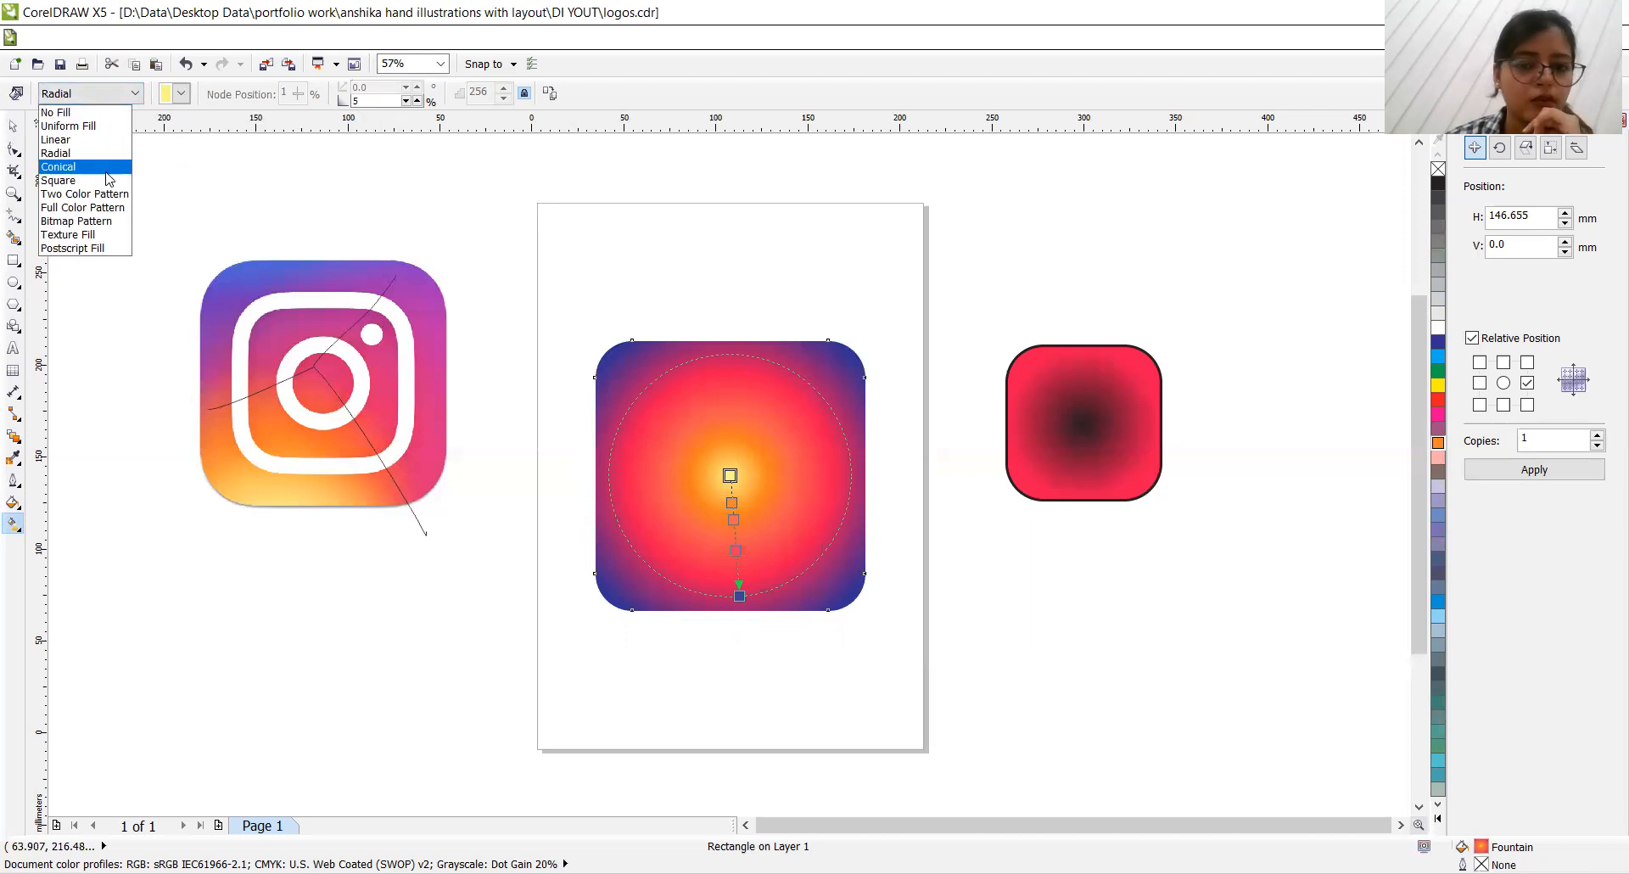
left_click(105, 168)
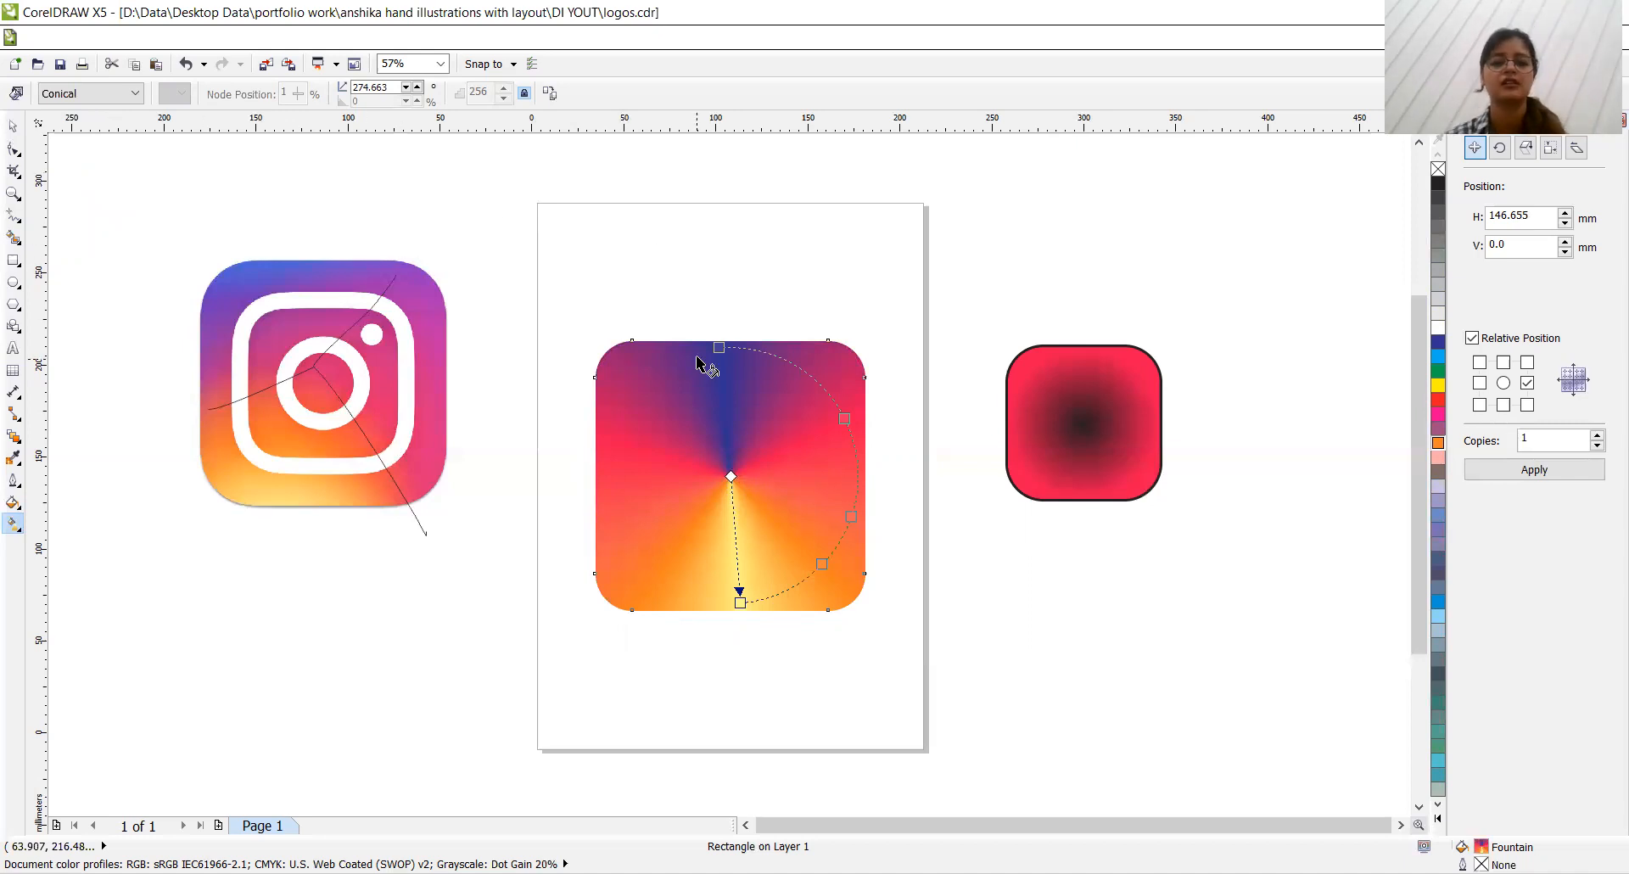
left_click_drag(715, 349, 641, 327)
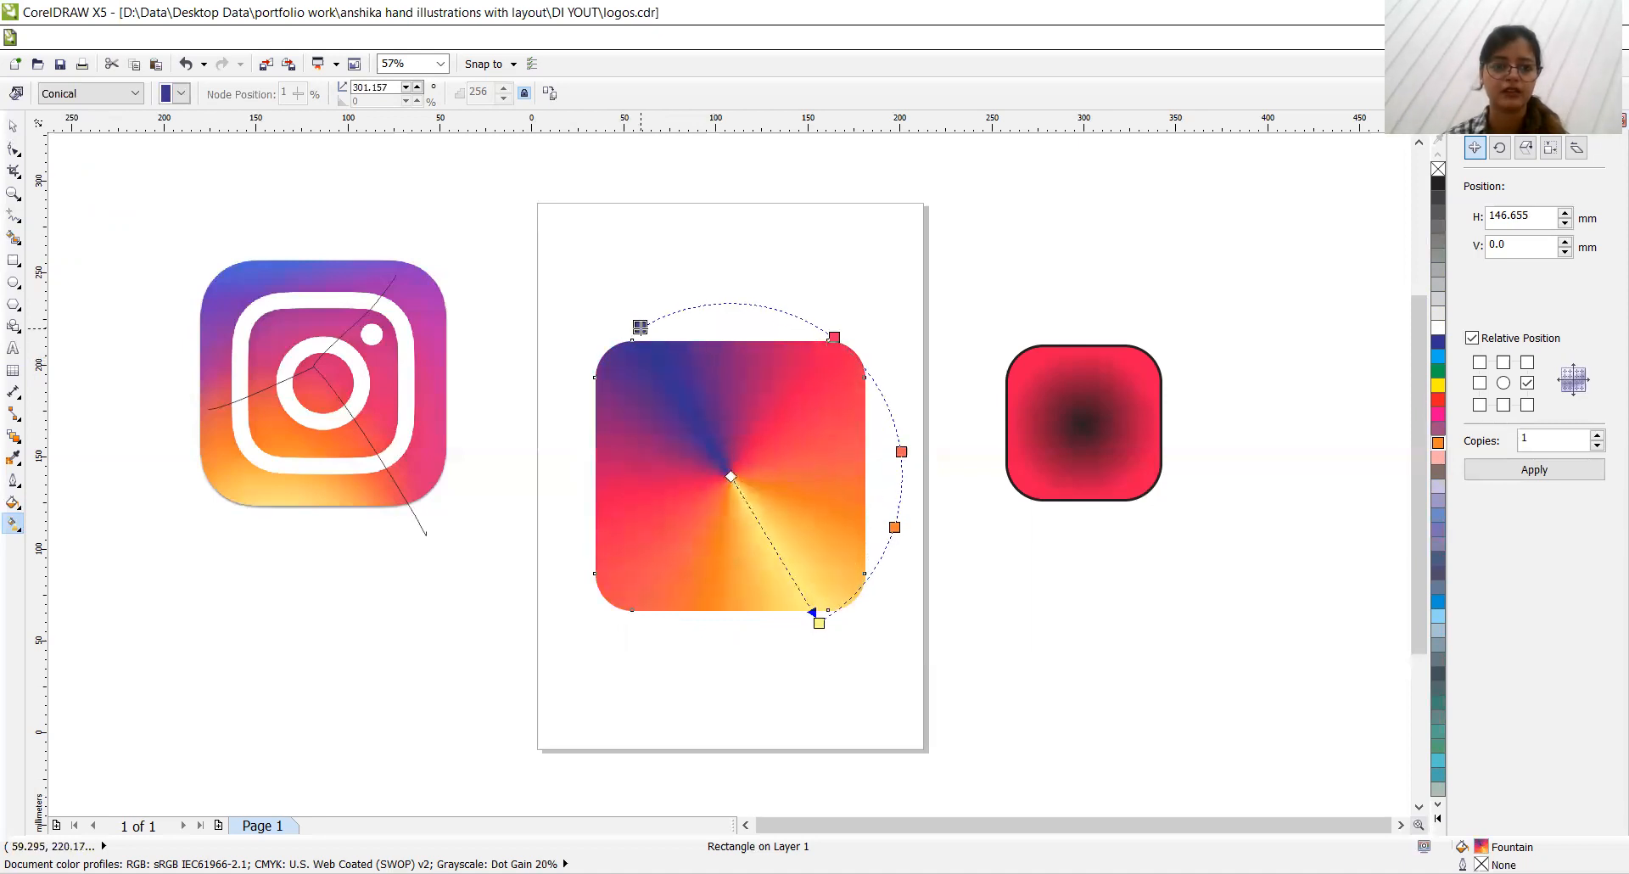
Step: Try the Square fill type, followed by the Two Color Pattern, on the central square
left_click(137, 98)
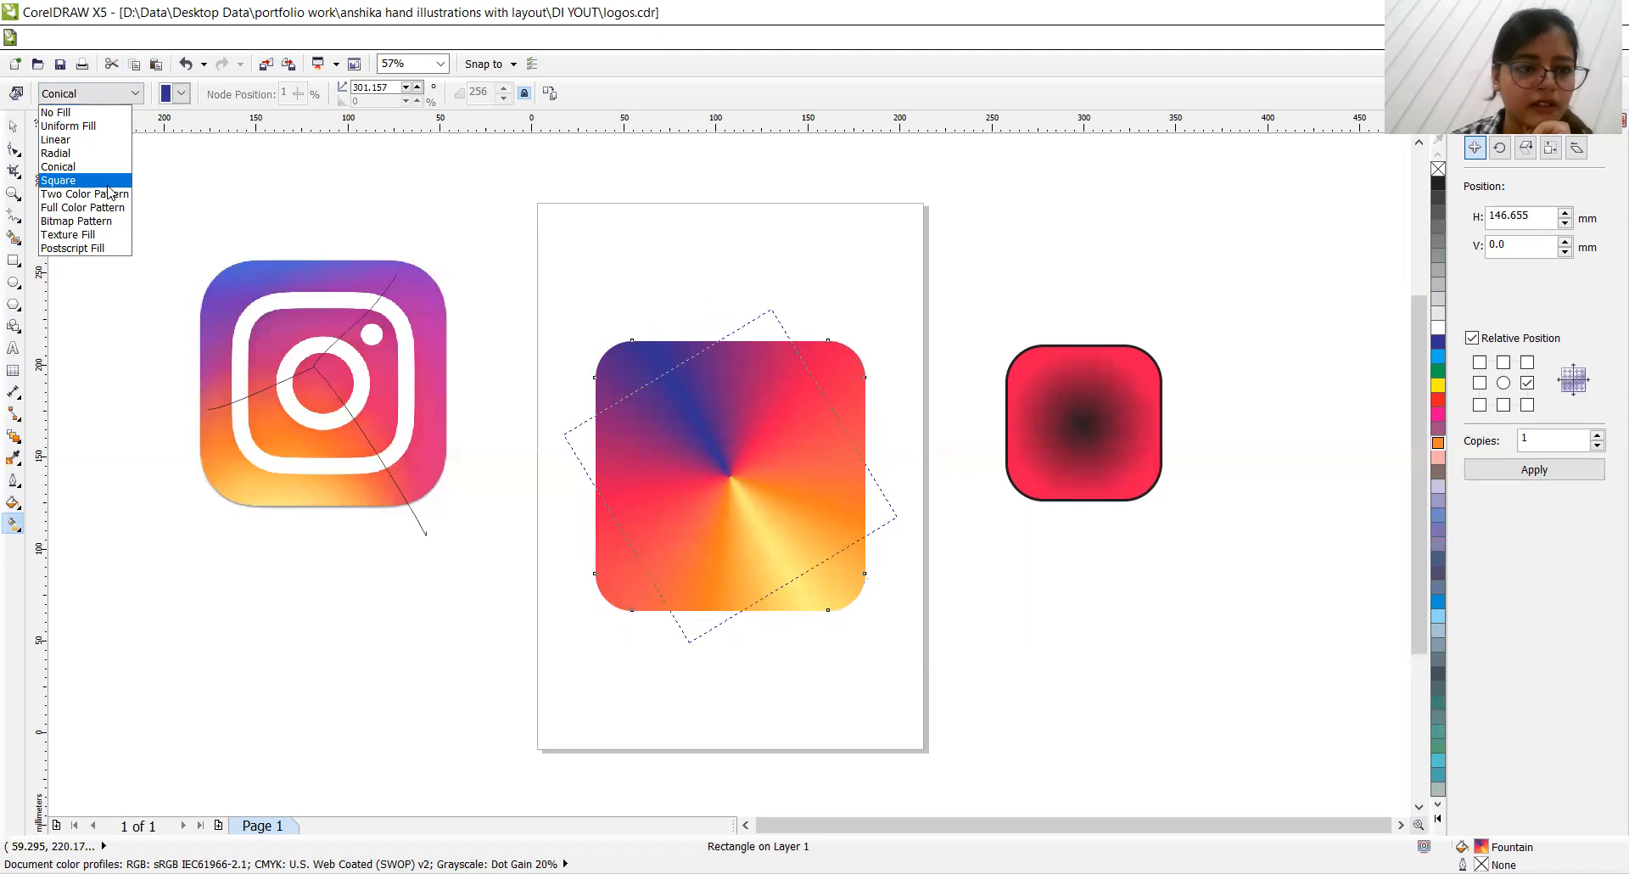
left_click(109, 181)
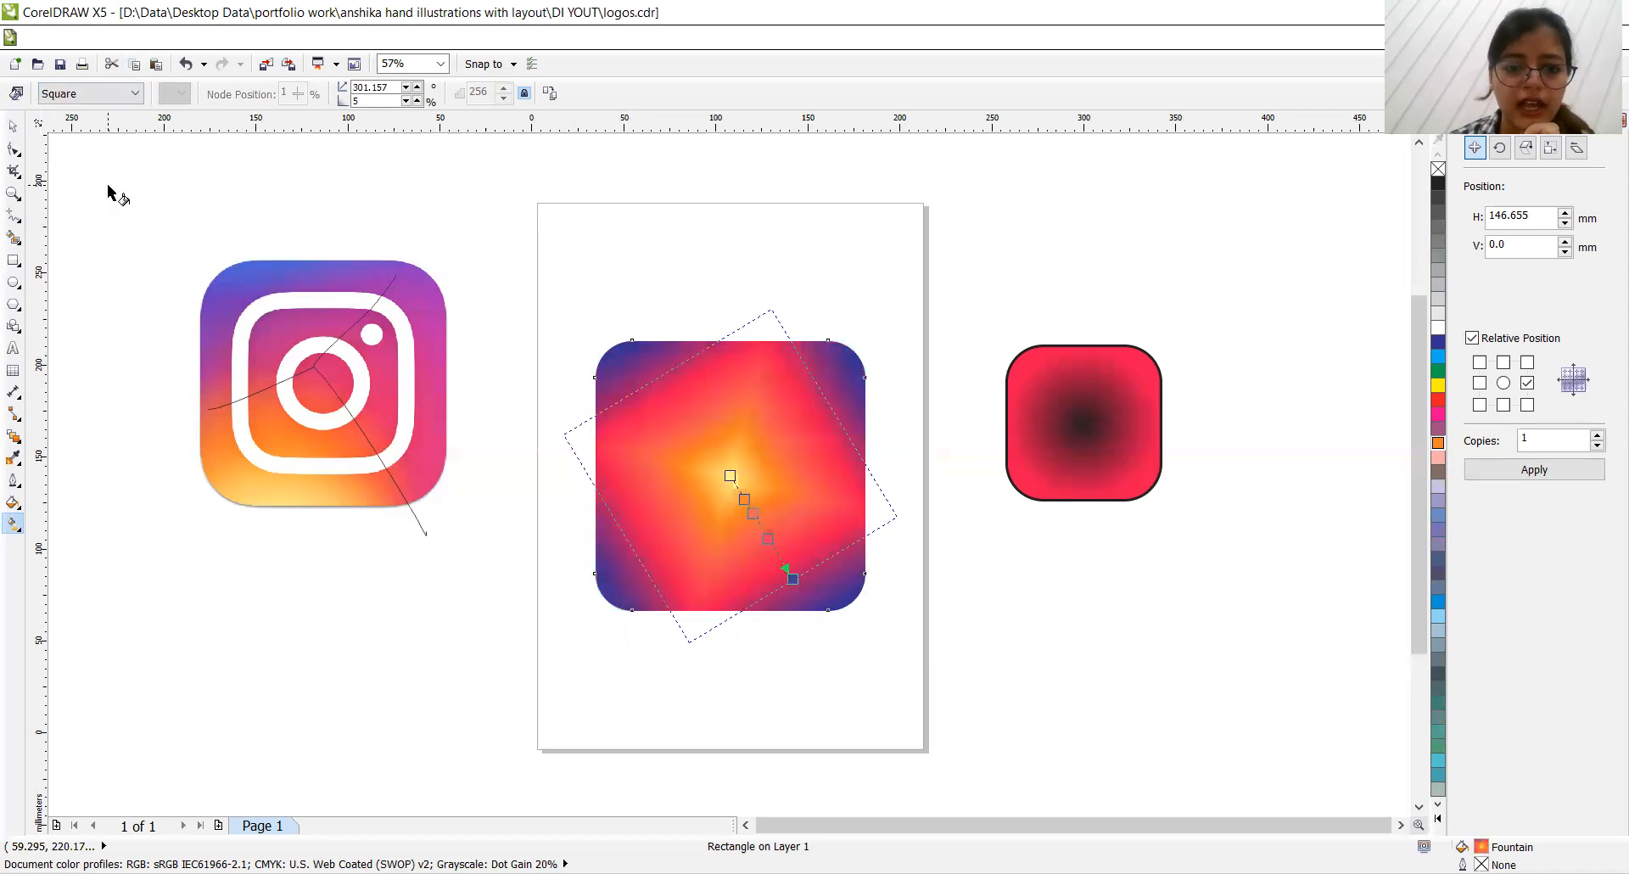
left_click(132, 95)
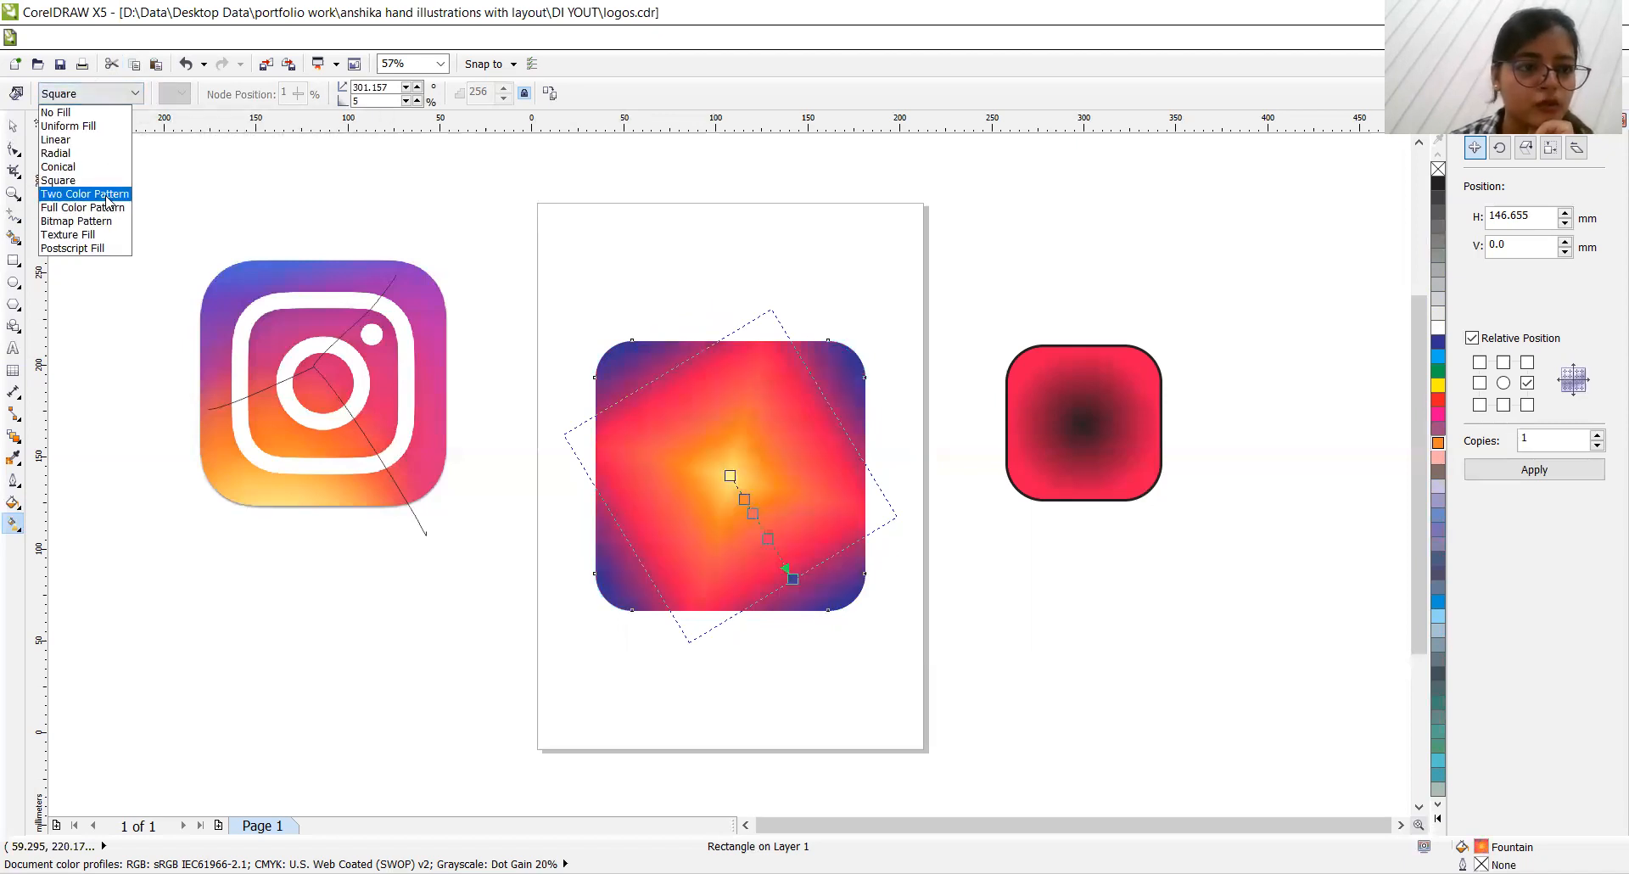
left_click(107, 194)
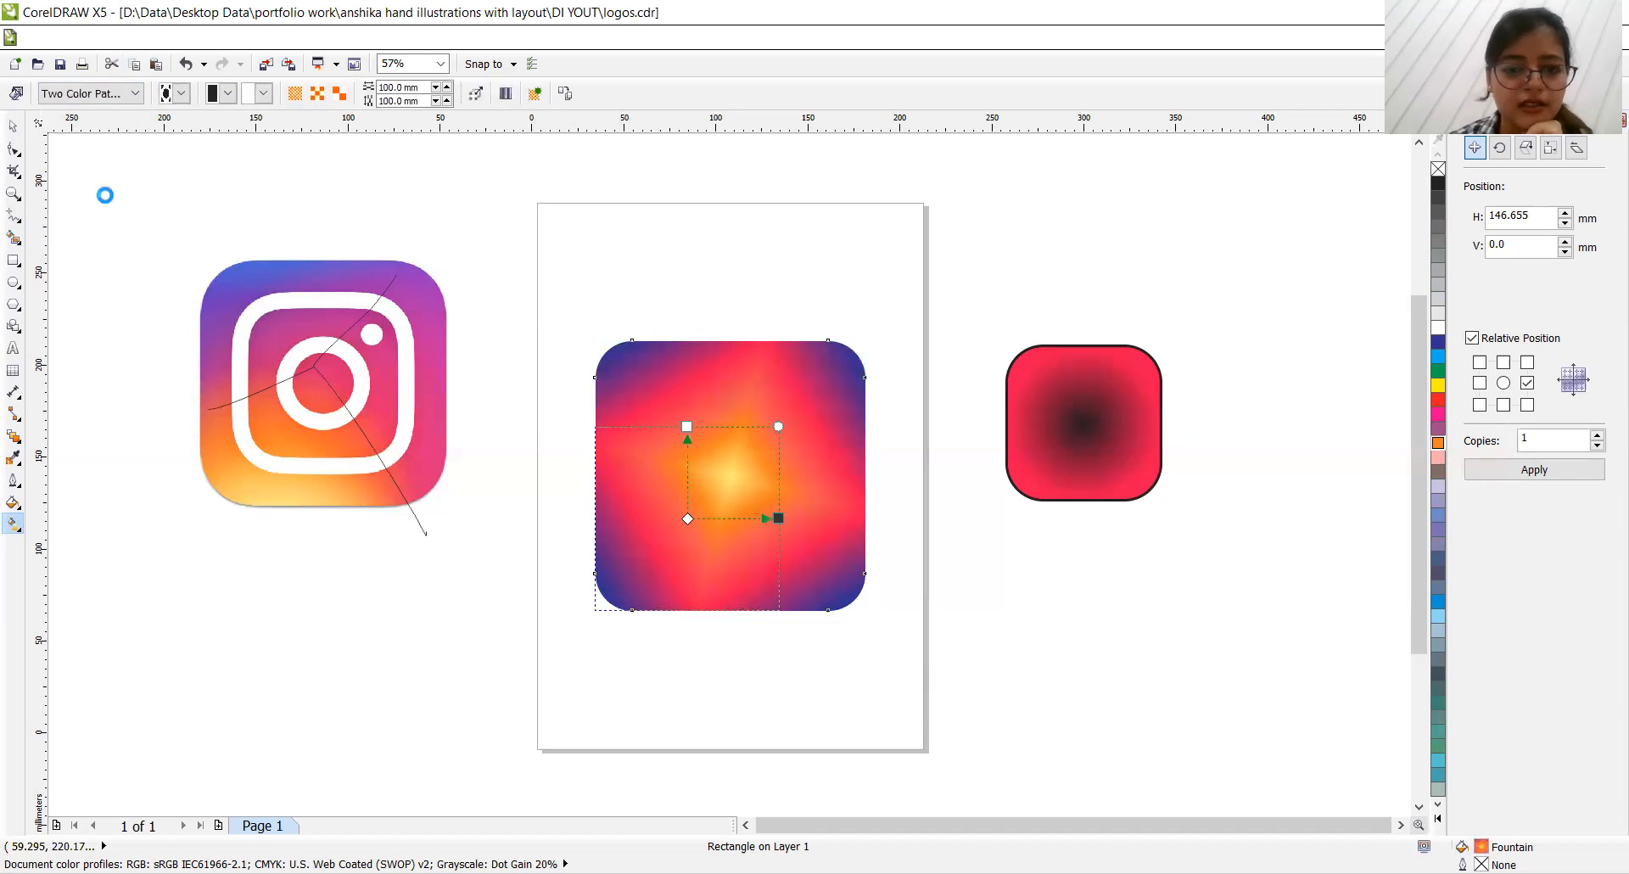
Step: Try a Radial fill in place of the two-colour pattern, and undo the last fill changes
left_click(126, 98)
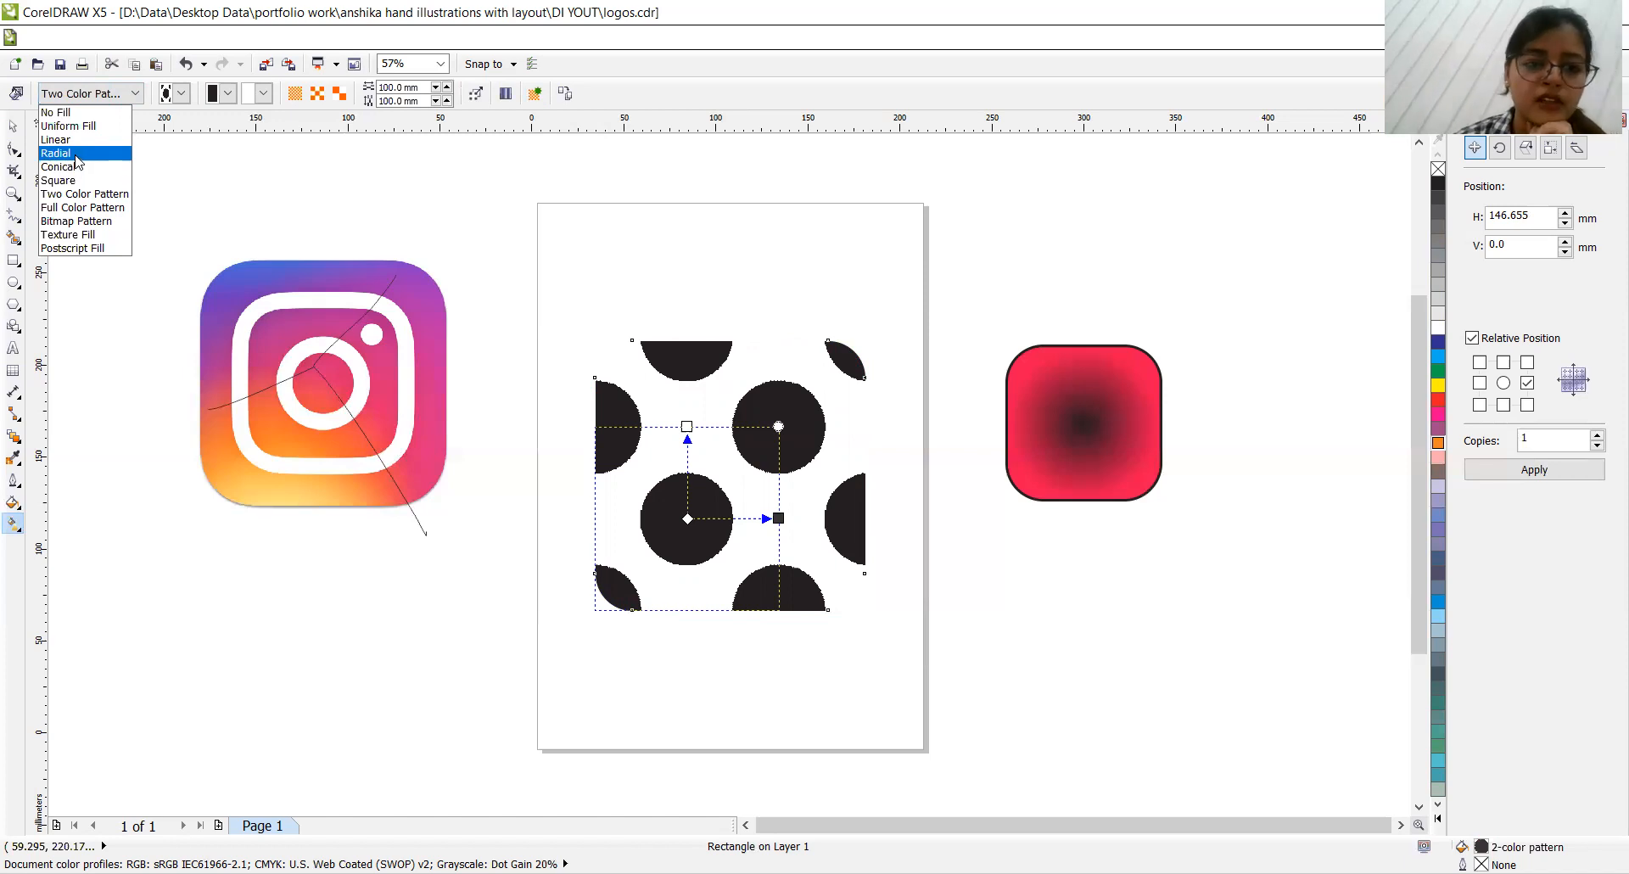
key("Return")
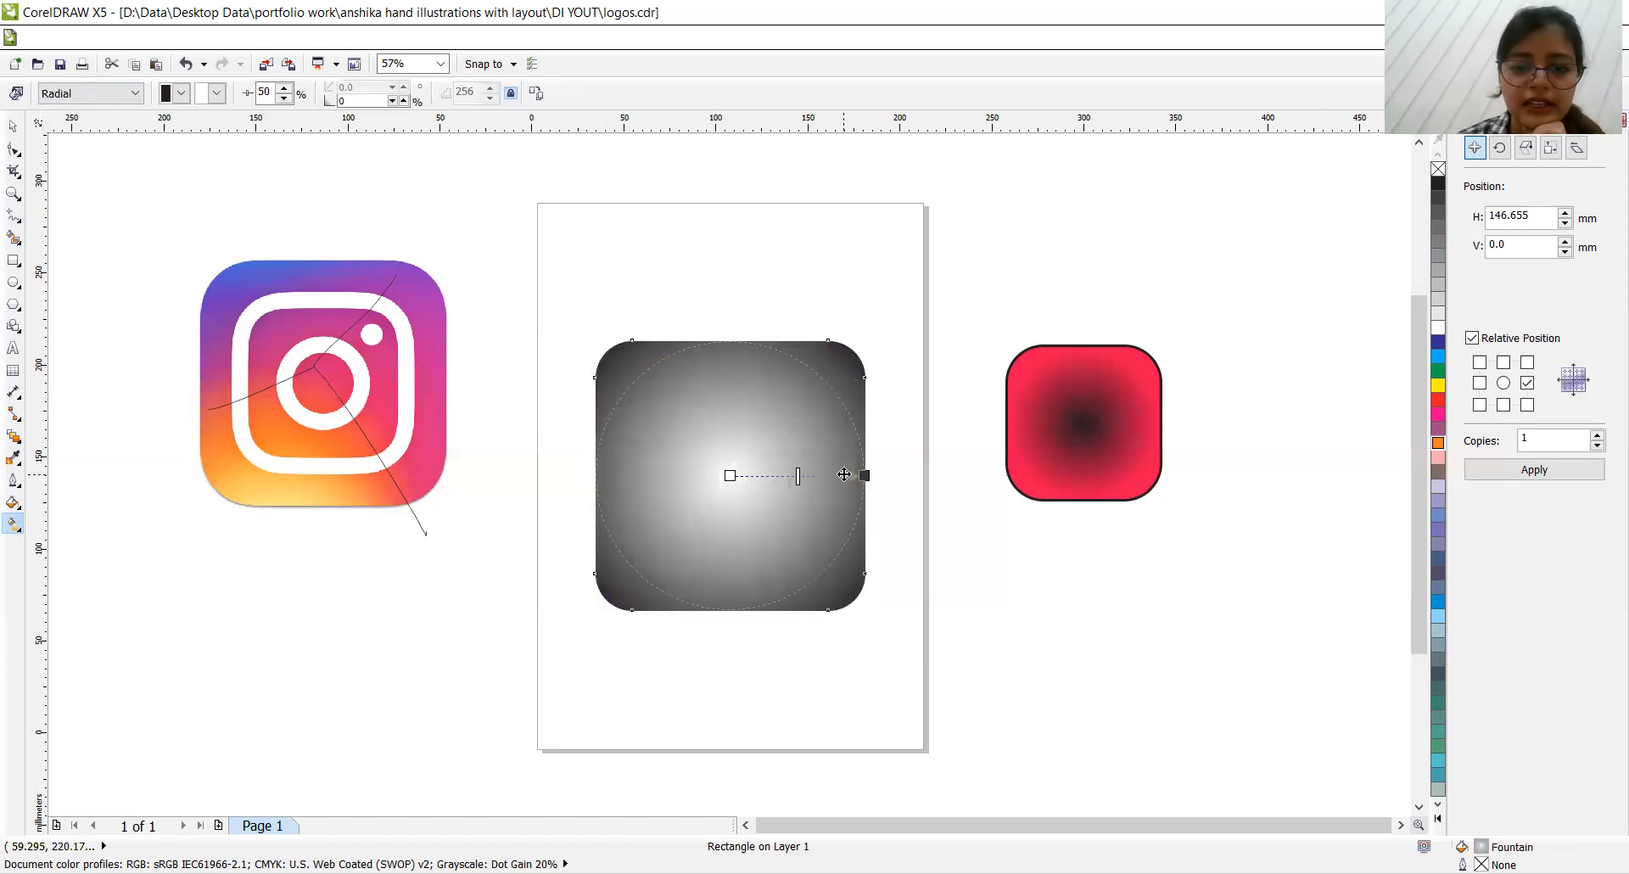
key("ctrl+z")
key("ctrl+z")
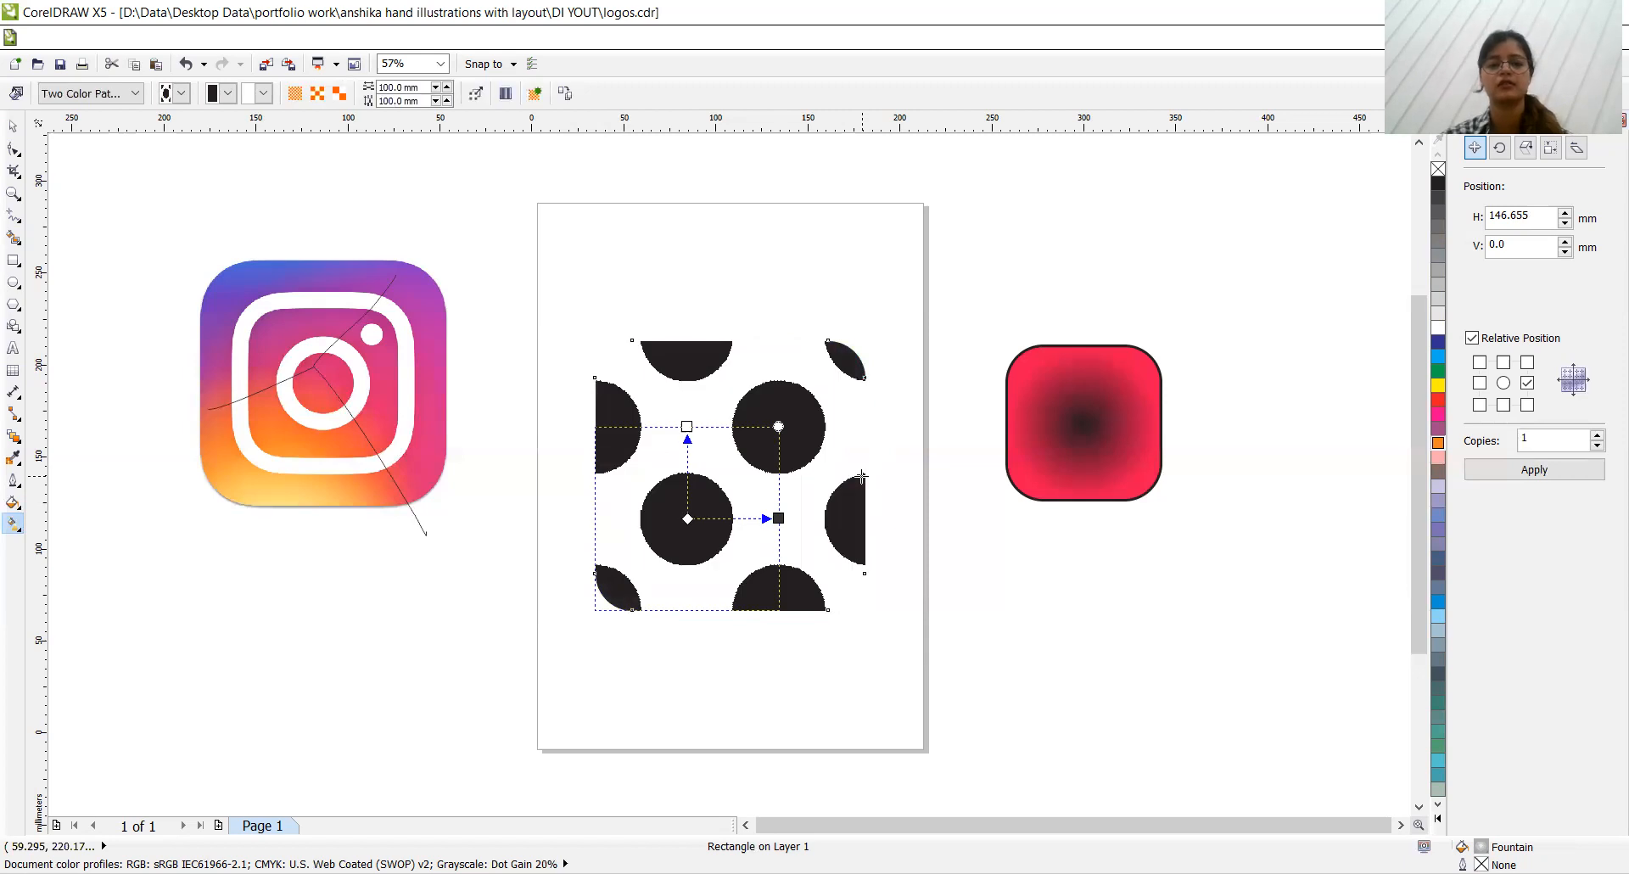
Step: Undo the latest fill changes back to the centred Radial fill with blue corners
key("ctrl+z")
key("ctrl+z")
key("ctrl+z")
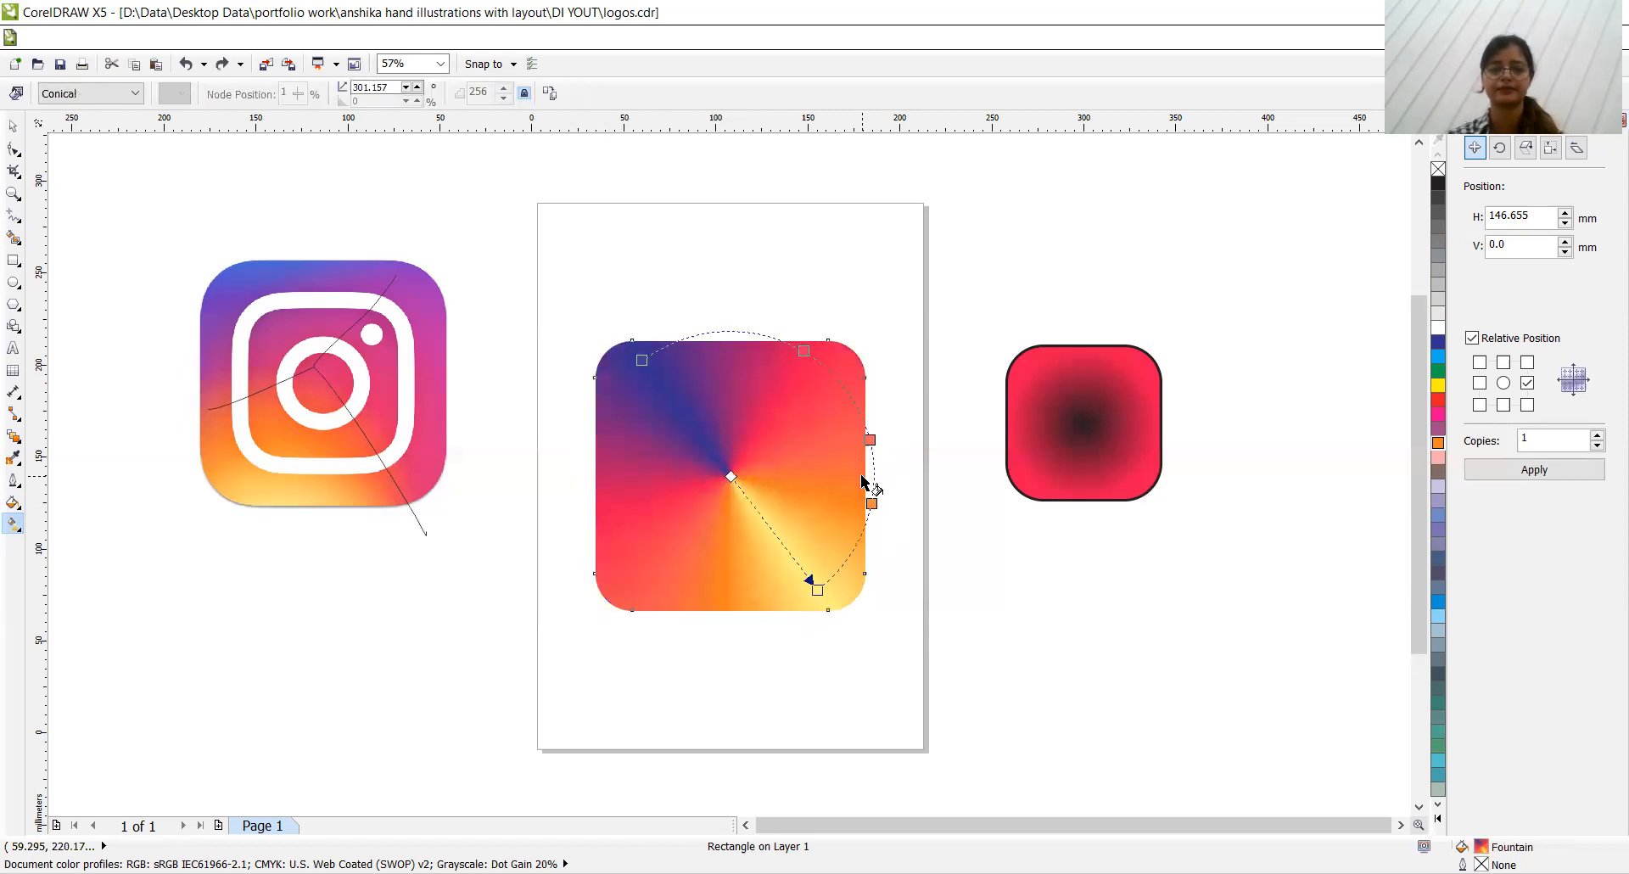
key("ctrl+z")
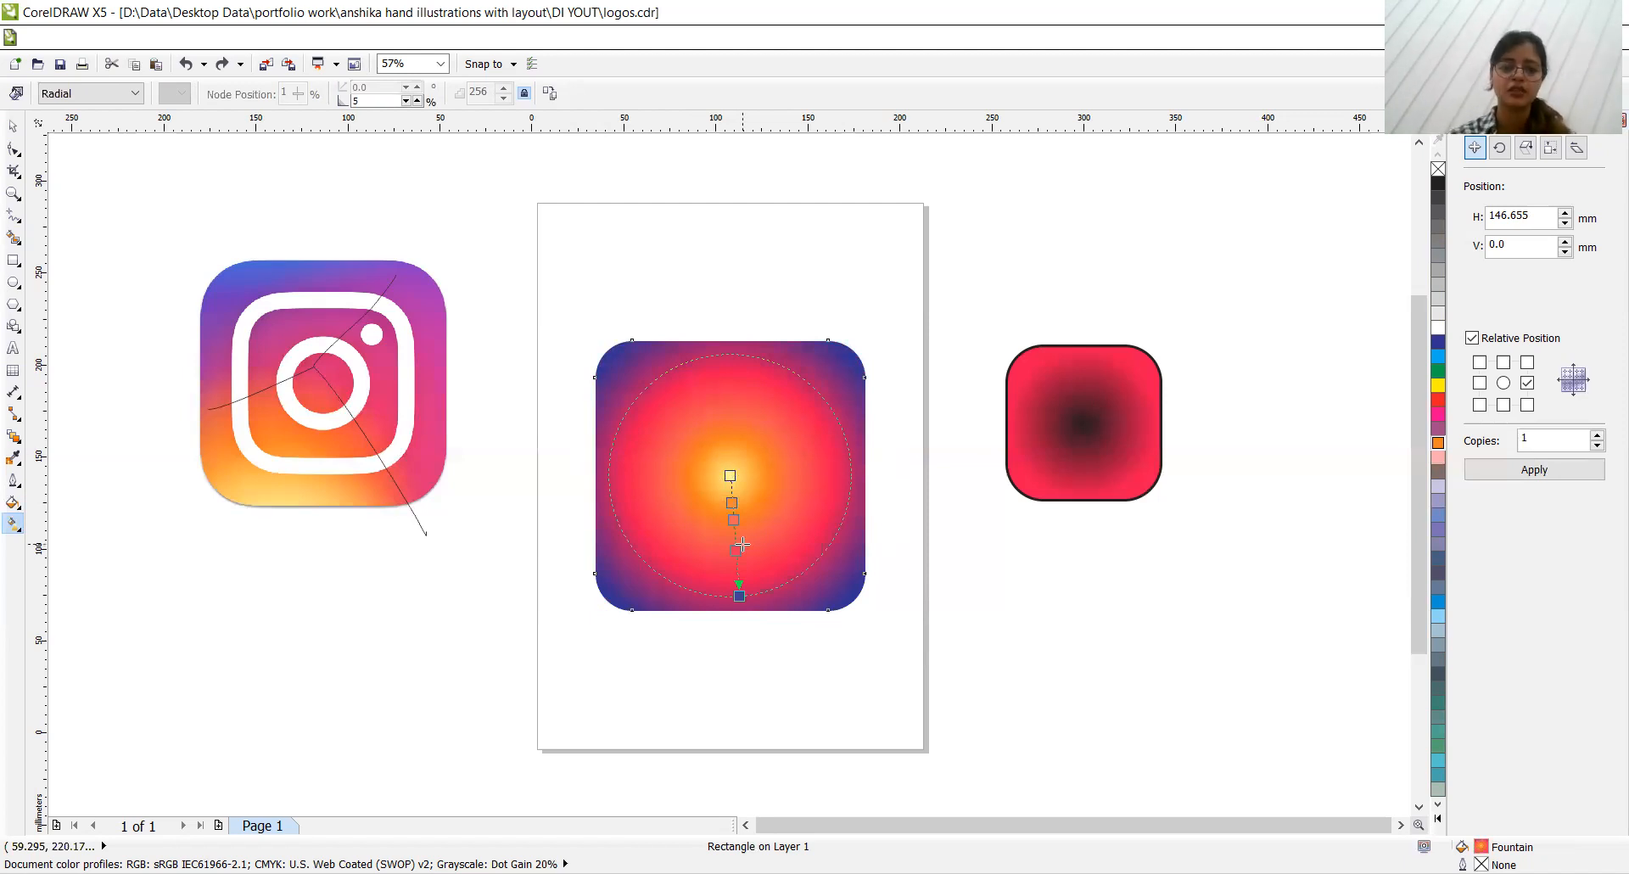
Step: Try shrinking the Radial fill to a small glow at the square's centre and removing a colour node, and undo both changes
left_click_drag(739, 595, 703, 498)
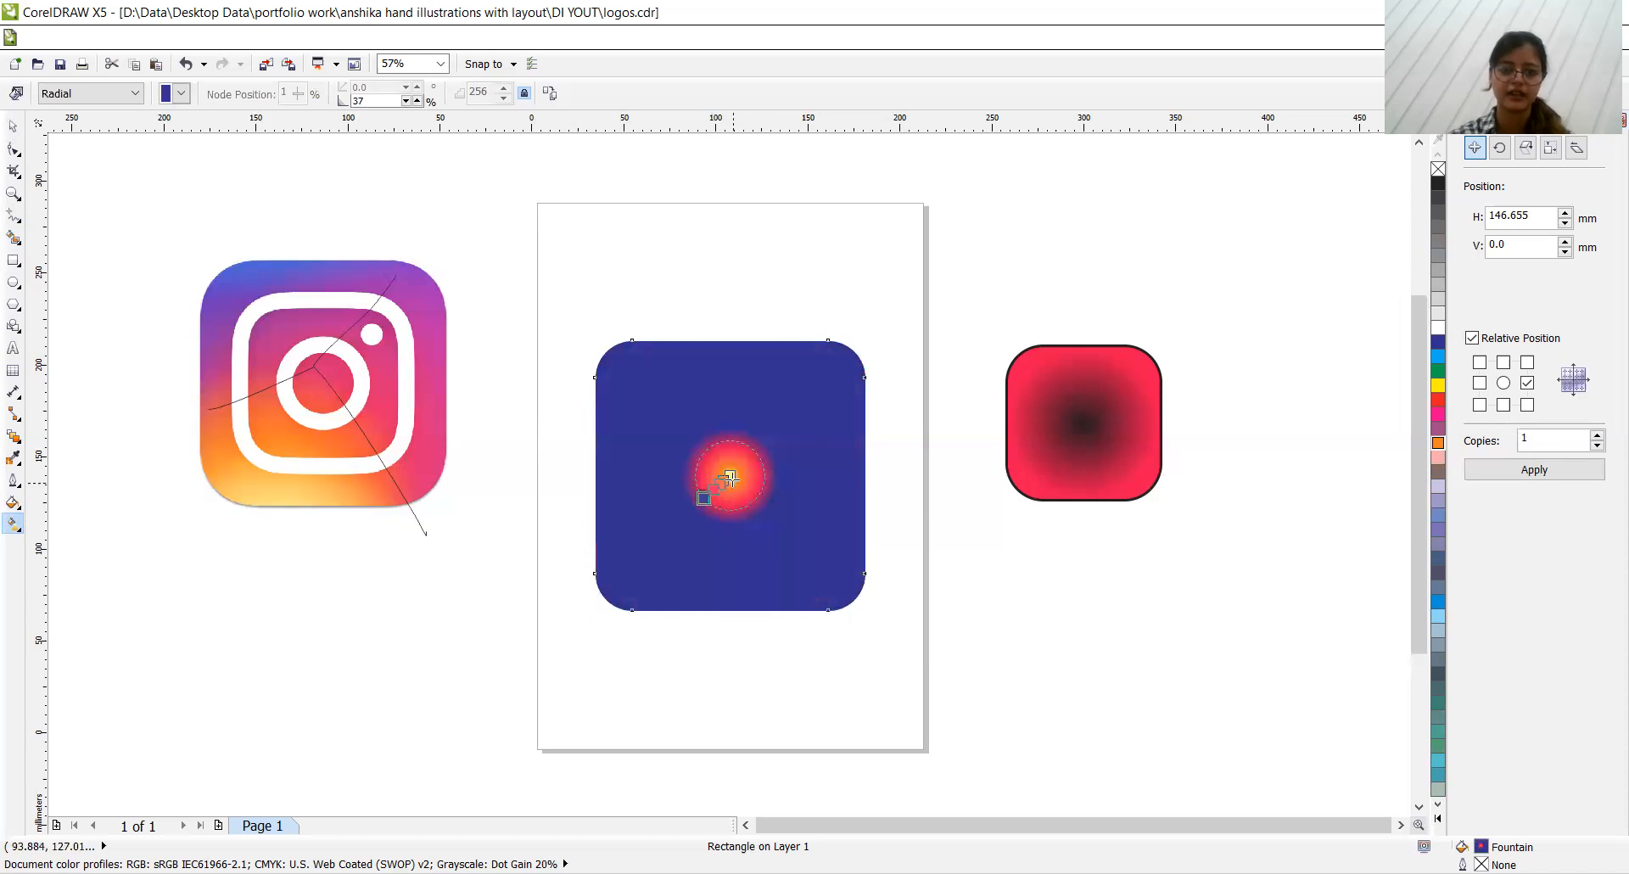
double_click(718, 485)
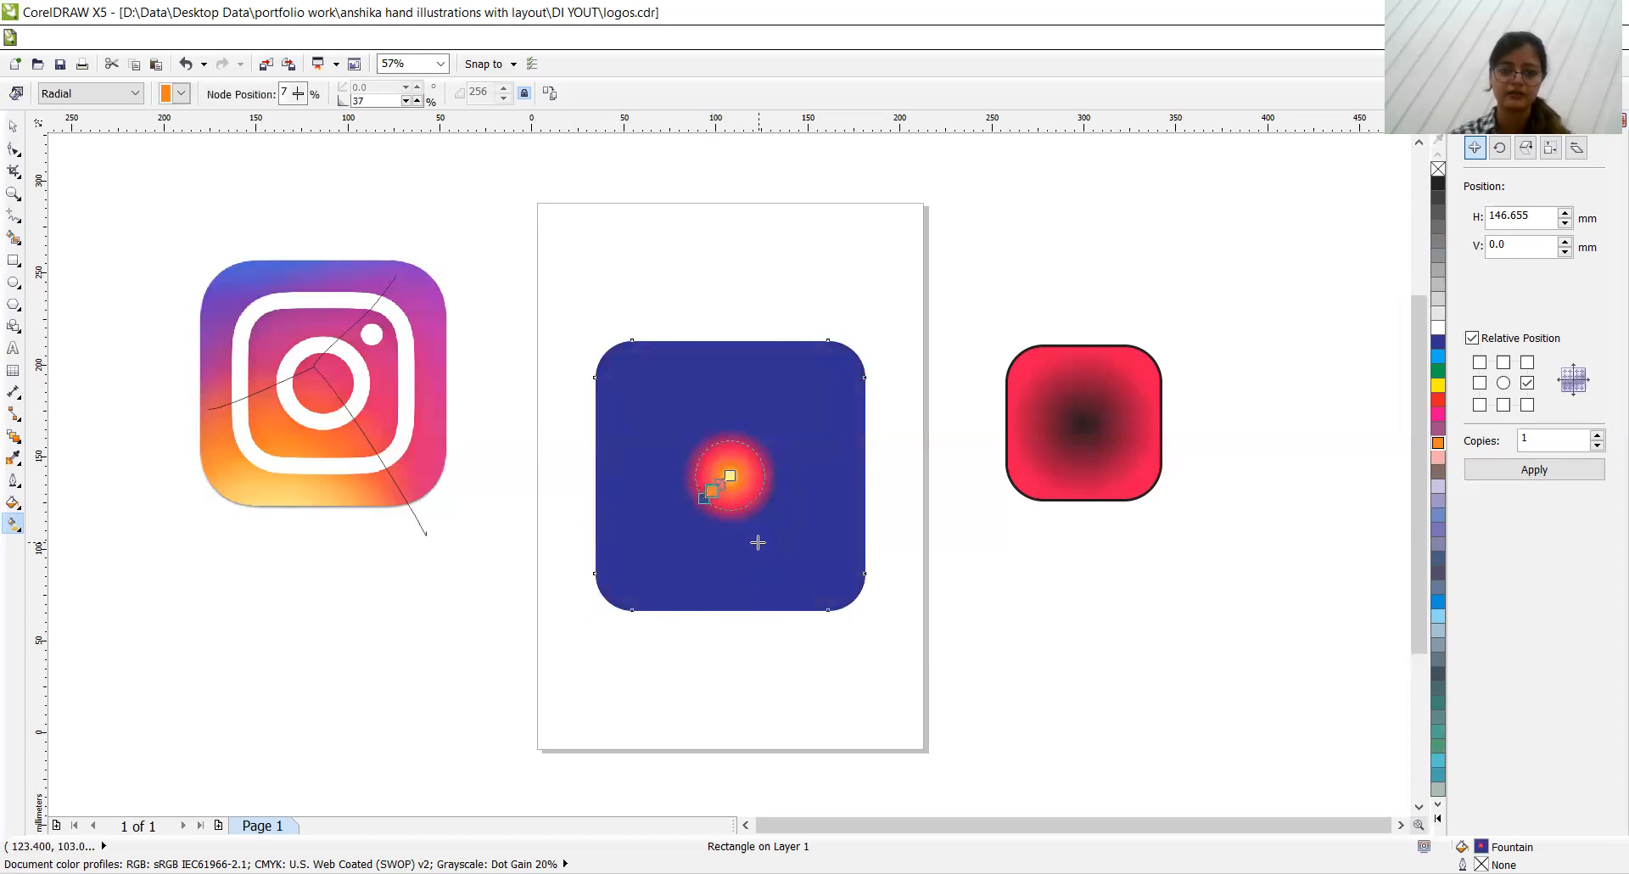
key("ctrl+z")
key("ctrl+z")
key("ctrl+z")
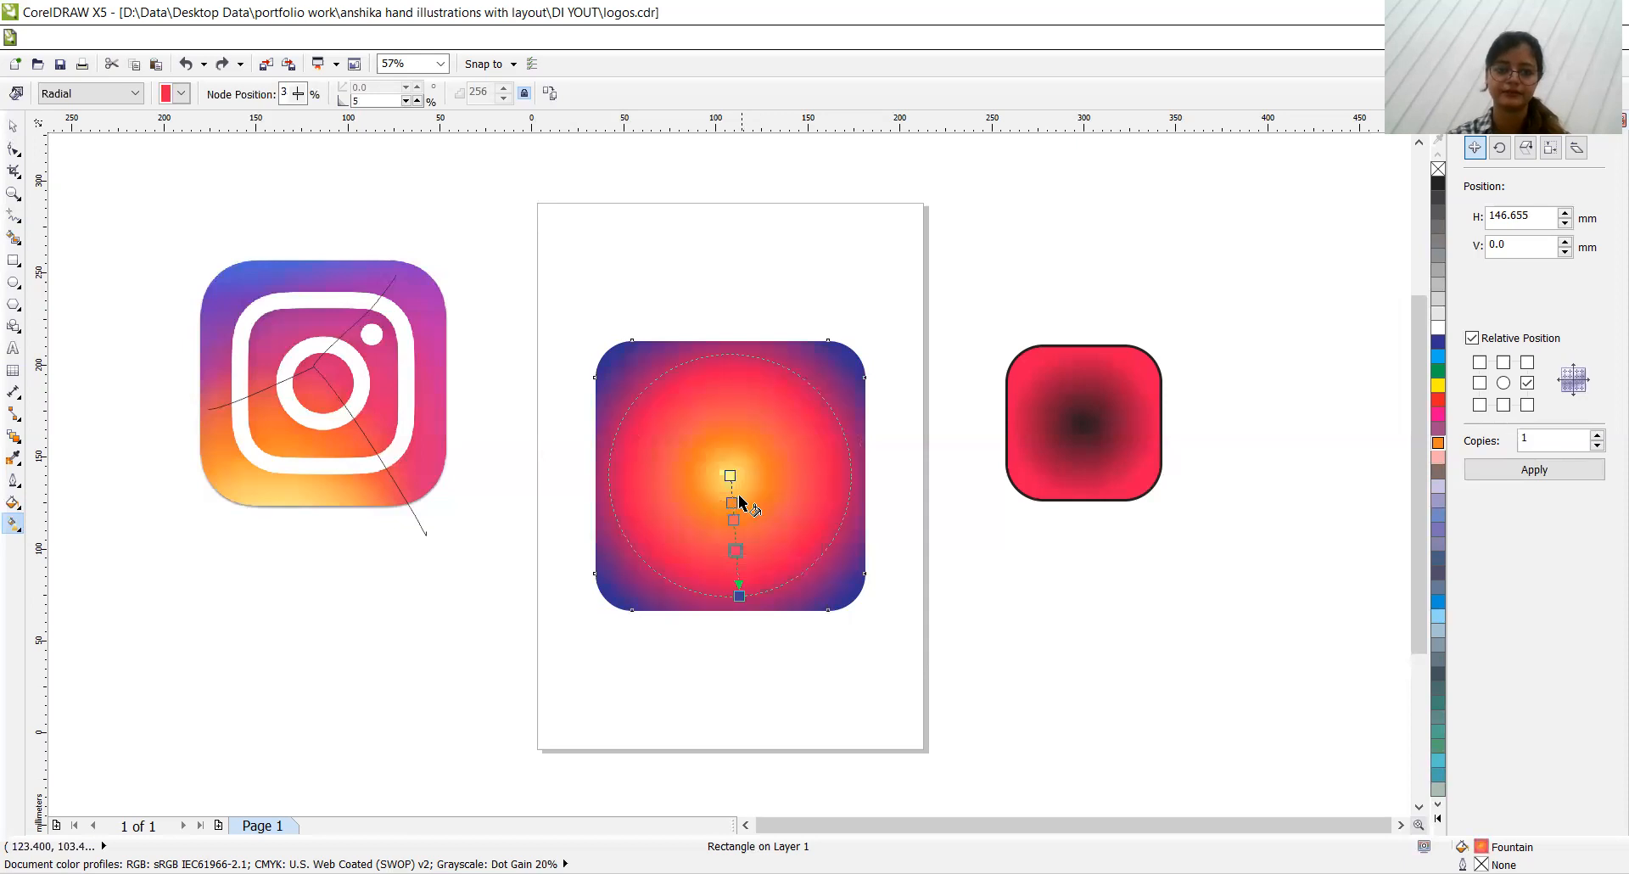
Step: Place the Radial fill's yellow centre on the square's lower edge and its blue end near the upper-left corner, shifting the orange-red node slightly outward
left_click_drag(730, 475, 614, 615)
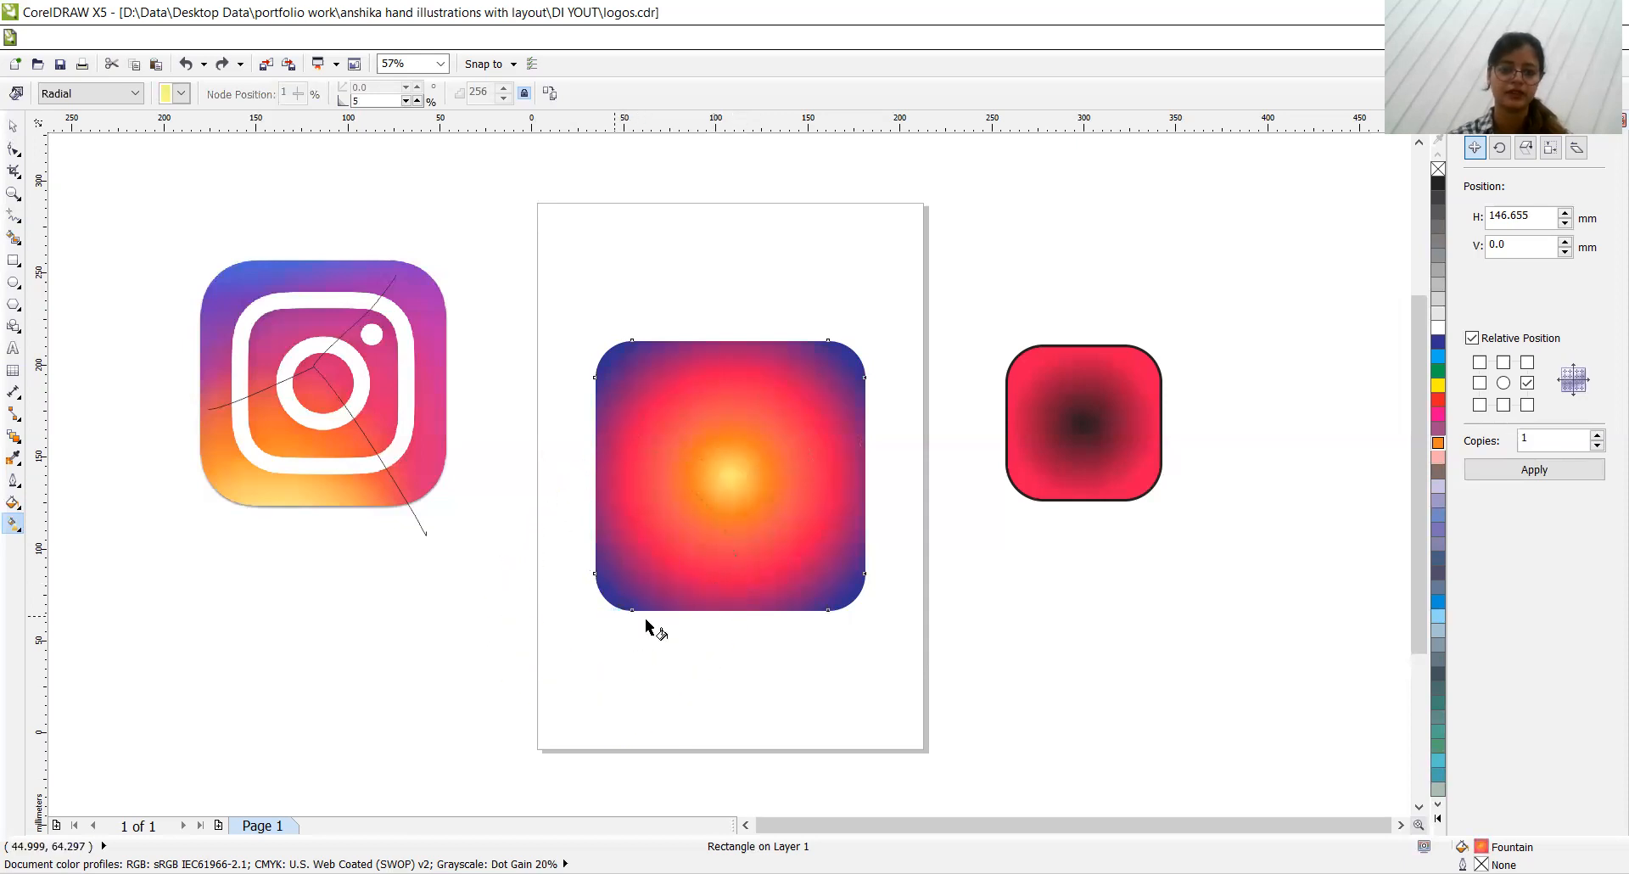
left_click_drag(736, 592, 624, 378)
left_click_drag(613, 615, 677, 605)
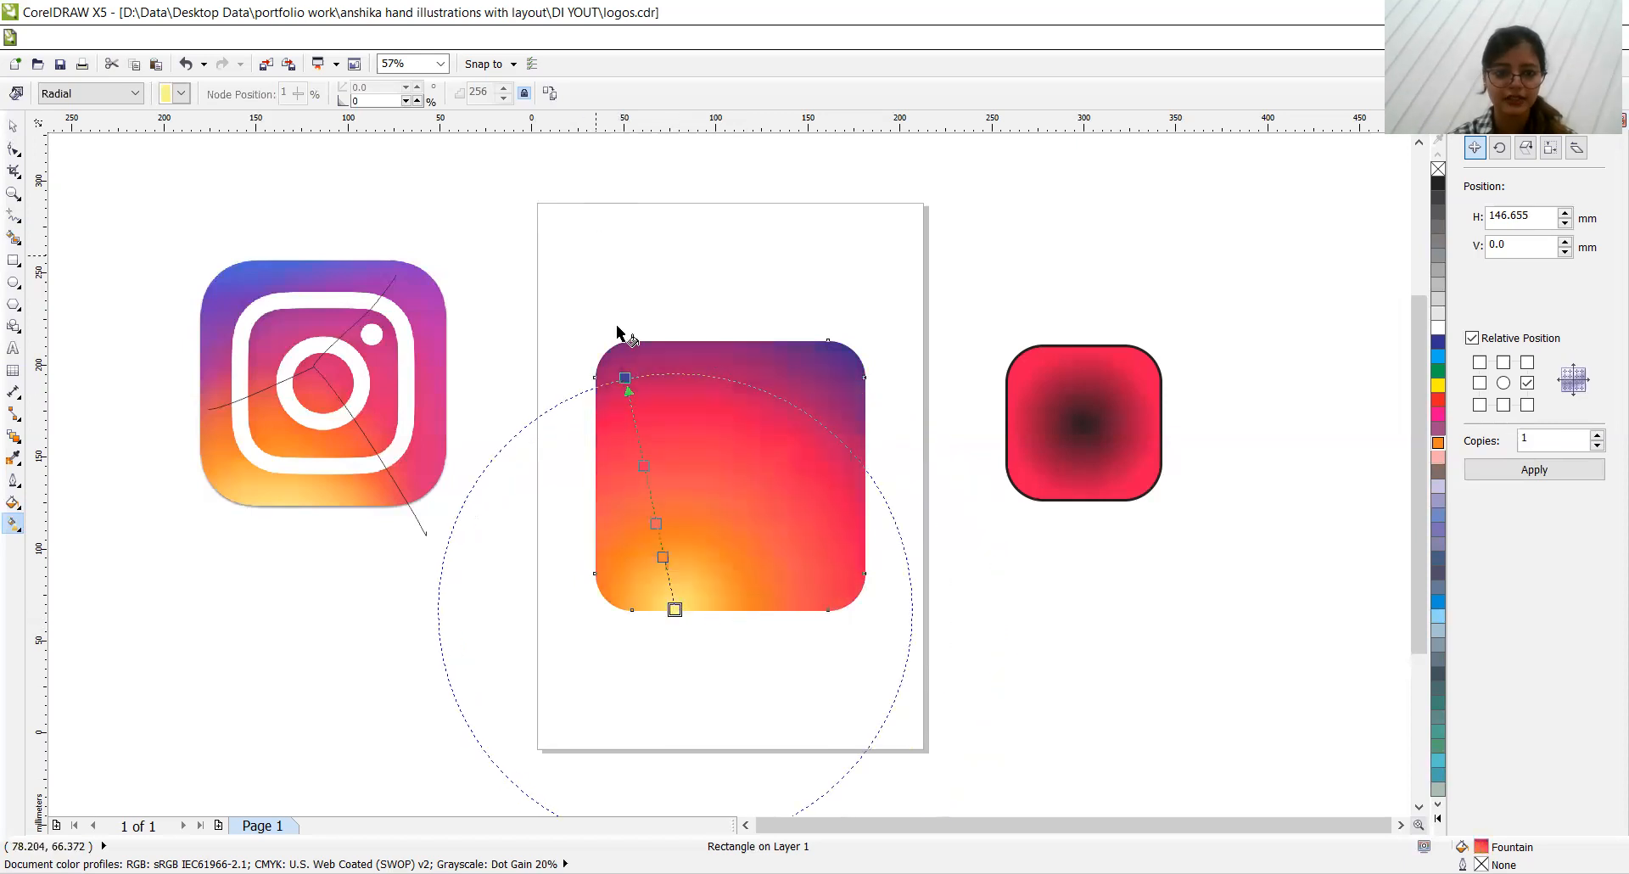
mouse_move(621, 376)
left_mouse_down()
mouse_move(616, 356)
mouse_move(616, 402)
left_mouse_up()
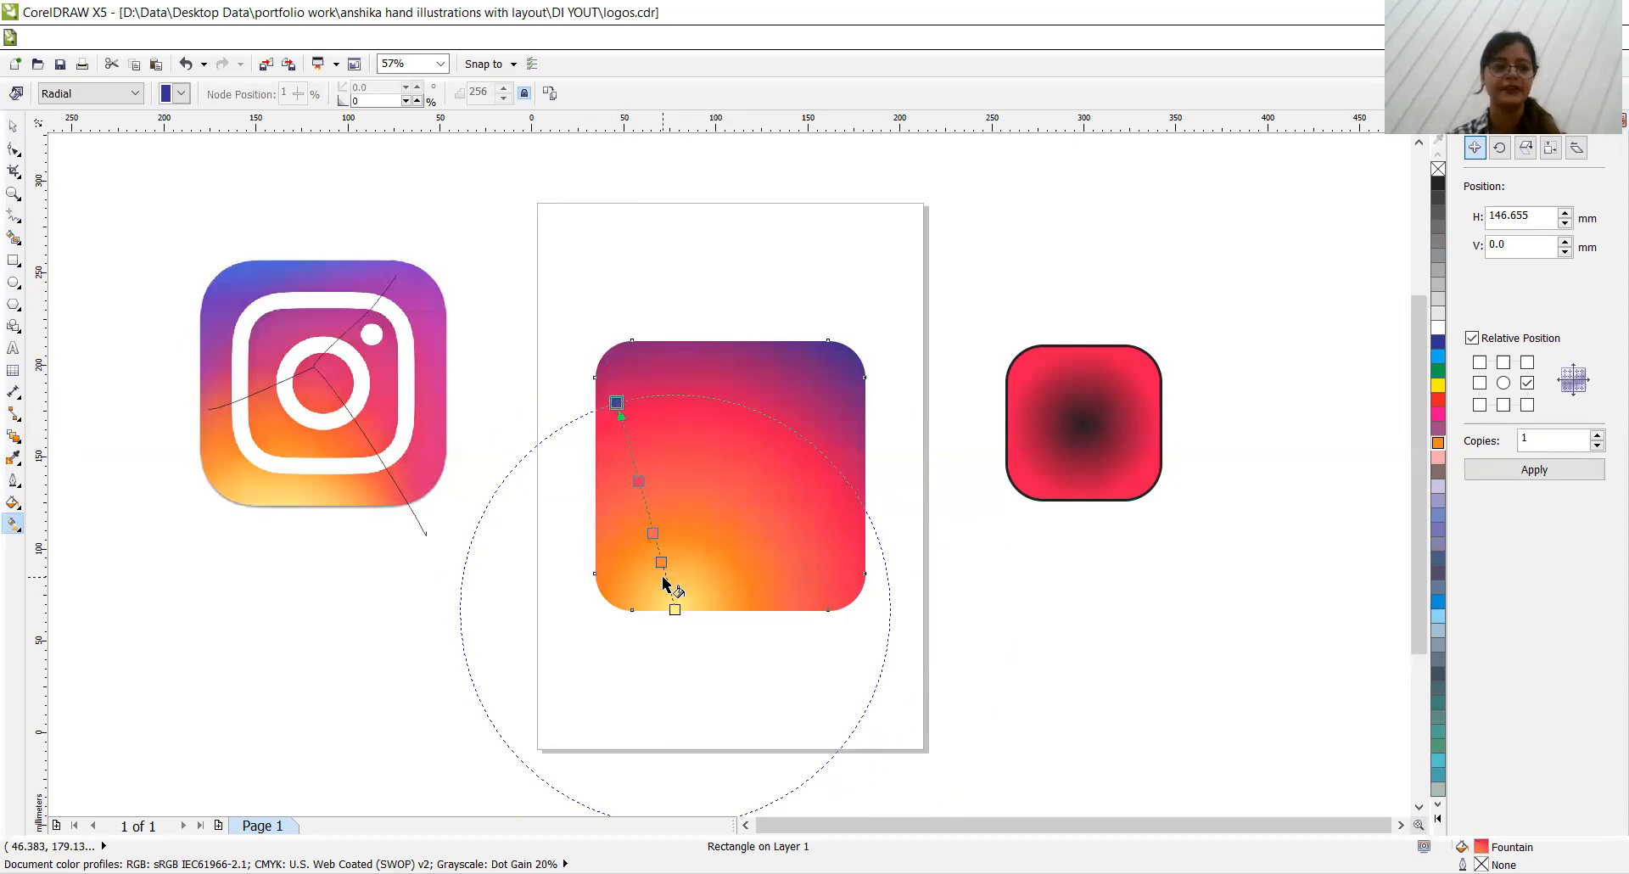
mouse_move(652, 535)
left_mouse_down()
mouse_move(643, 505)
mouse_move(650, 524)
left_mouse_up()
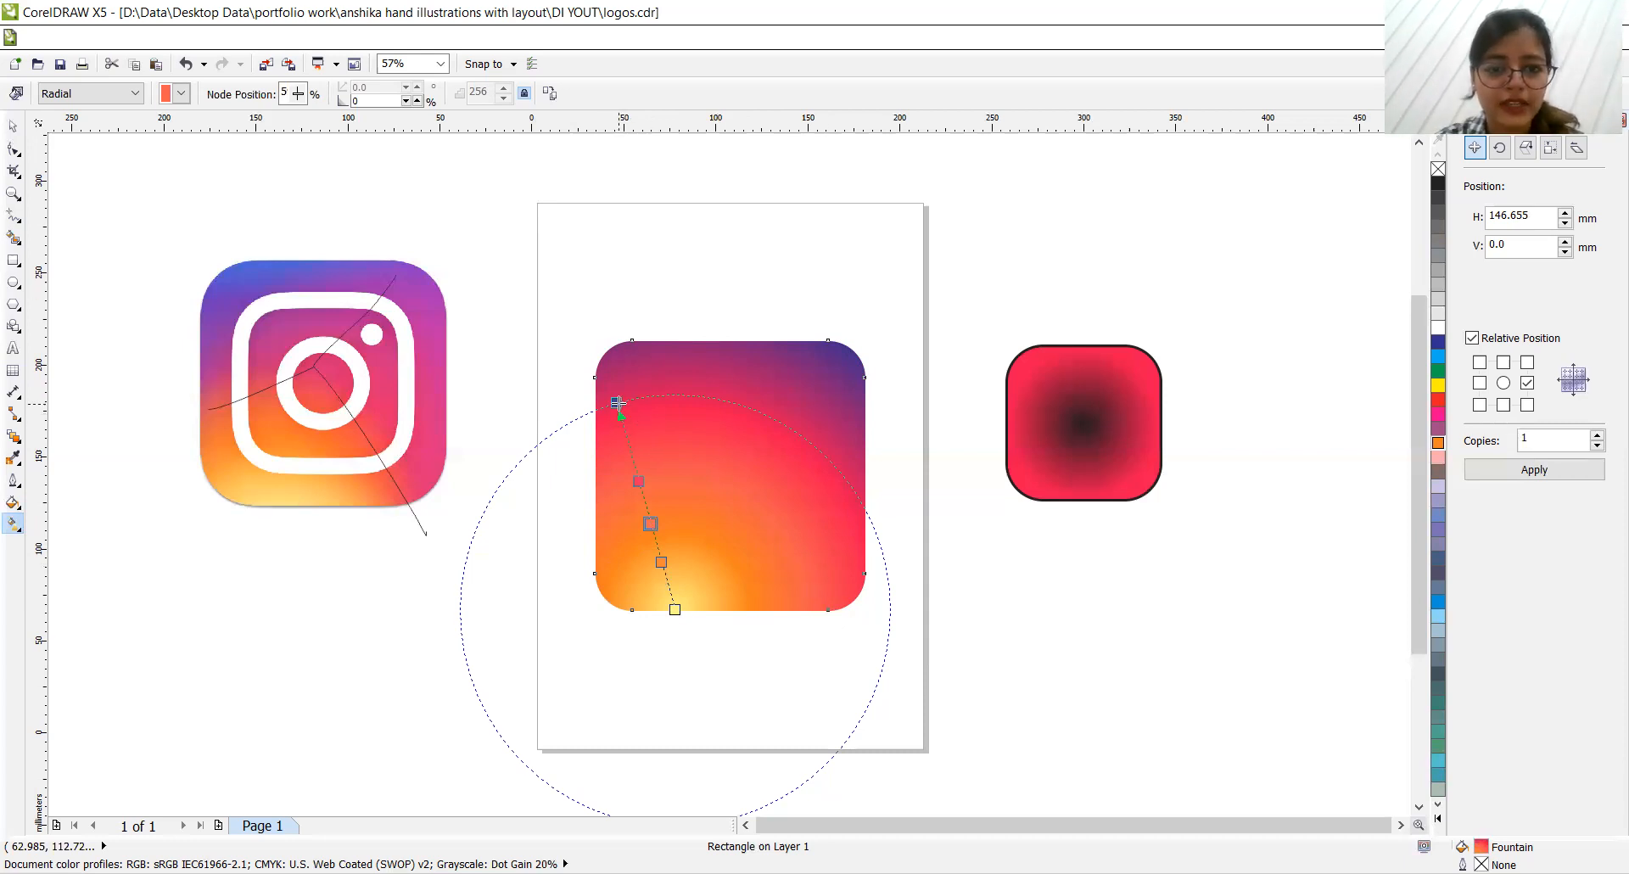
Step: Reposition the yellow centre just below the square's lower-left corner, with the blue end slightly higher and both orange nodes closer to it
mouse_move(618, 403)
left_mouse_down()
mouse_move(631, 373)
mouse_move(653, 405)
mouse_move(694, 399)
mouse_move(761, 482)
mouse_move(748, 506)
mouse_move(632, 378)
left_mouse_up()
left_click_drag(674, 609, 682, 659)
left_click_drag(671, 595, 665, 569)
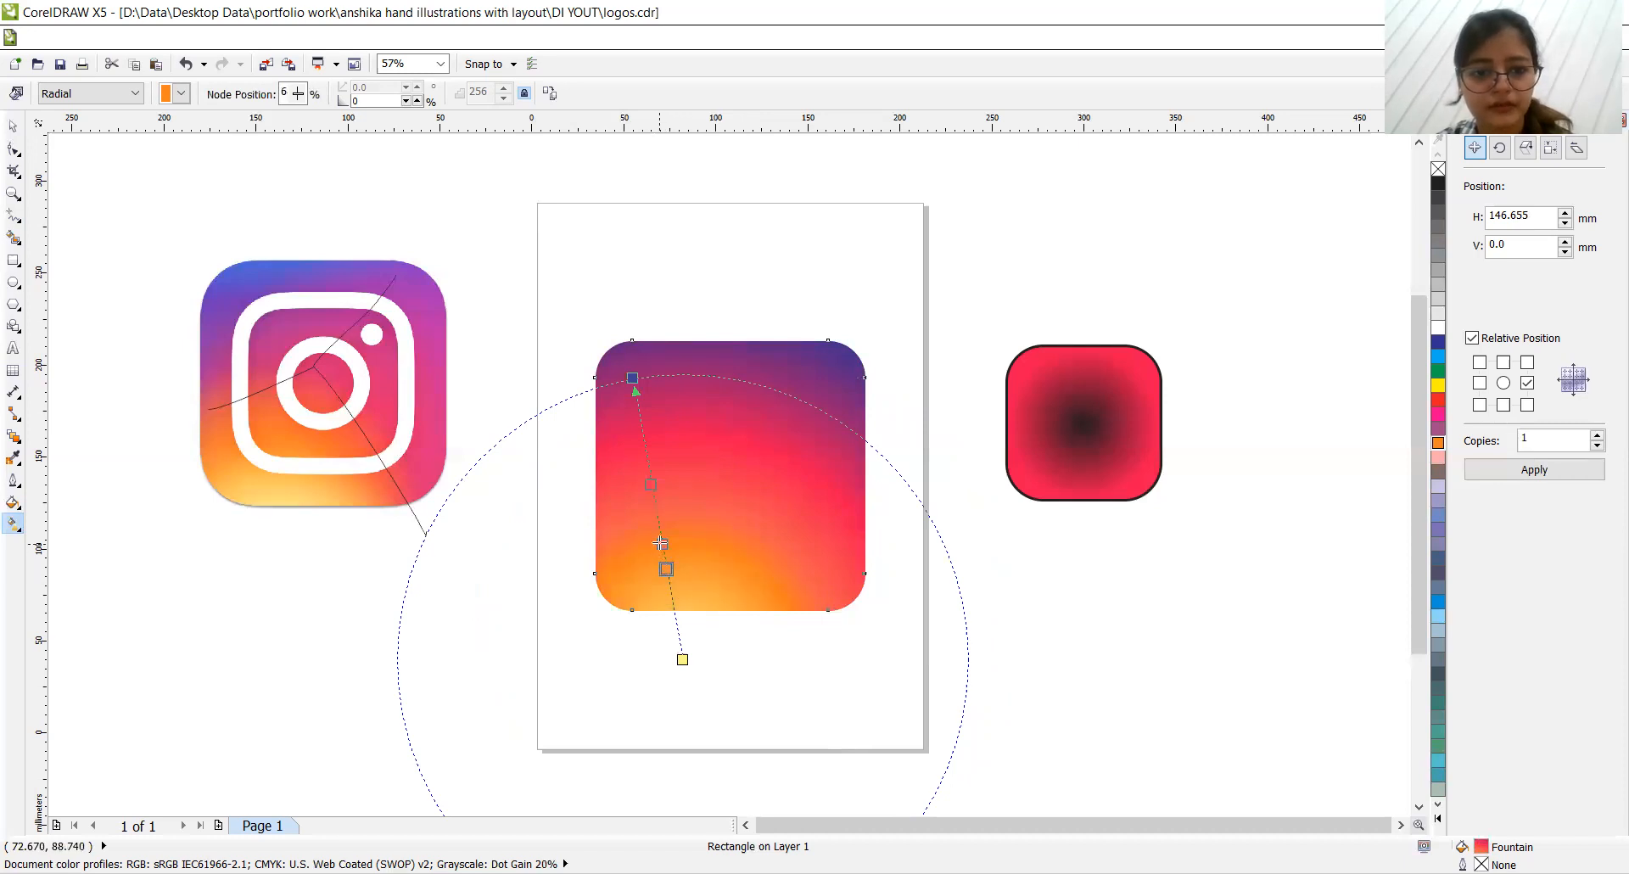
left_click_drag(662, 544, 659, 531)
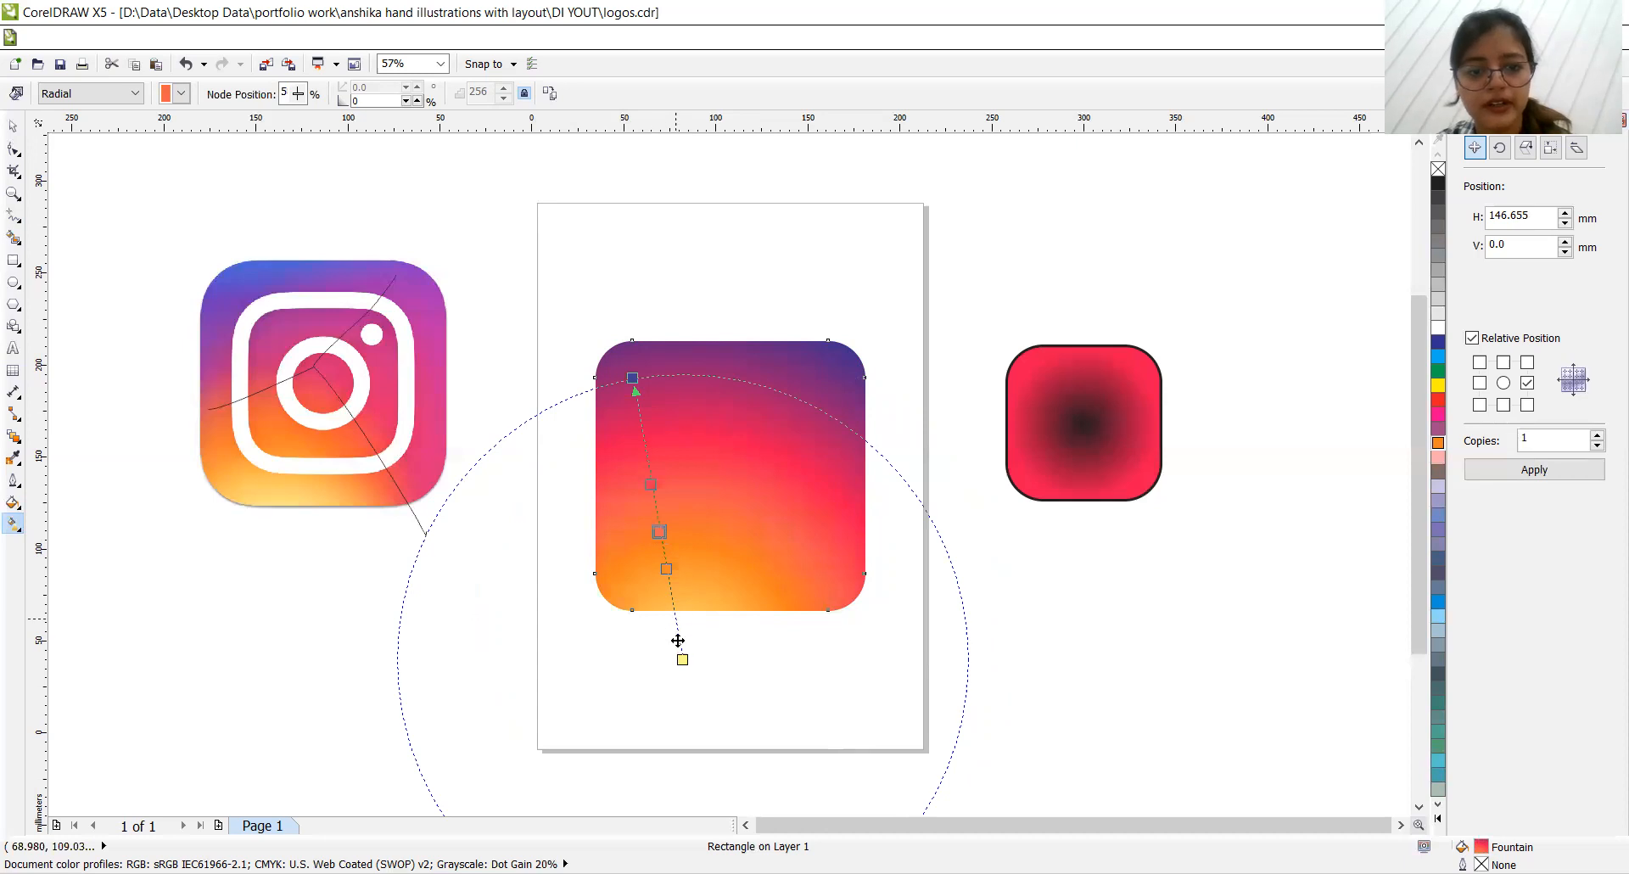
left_click_drag(682, 659, 636, 635)
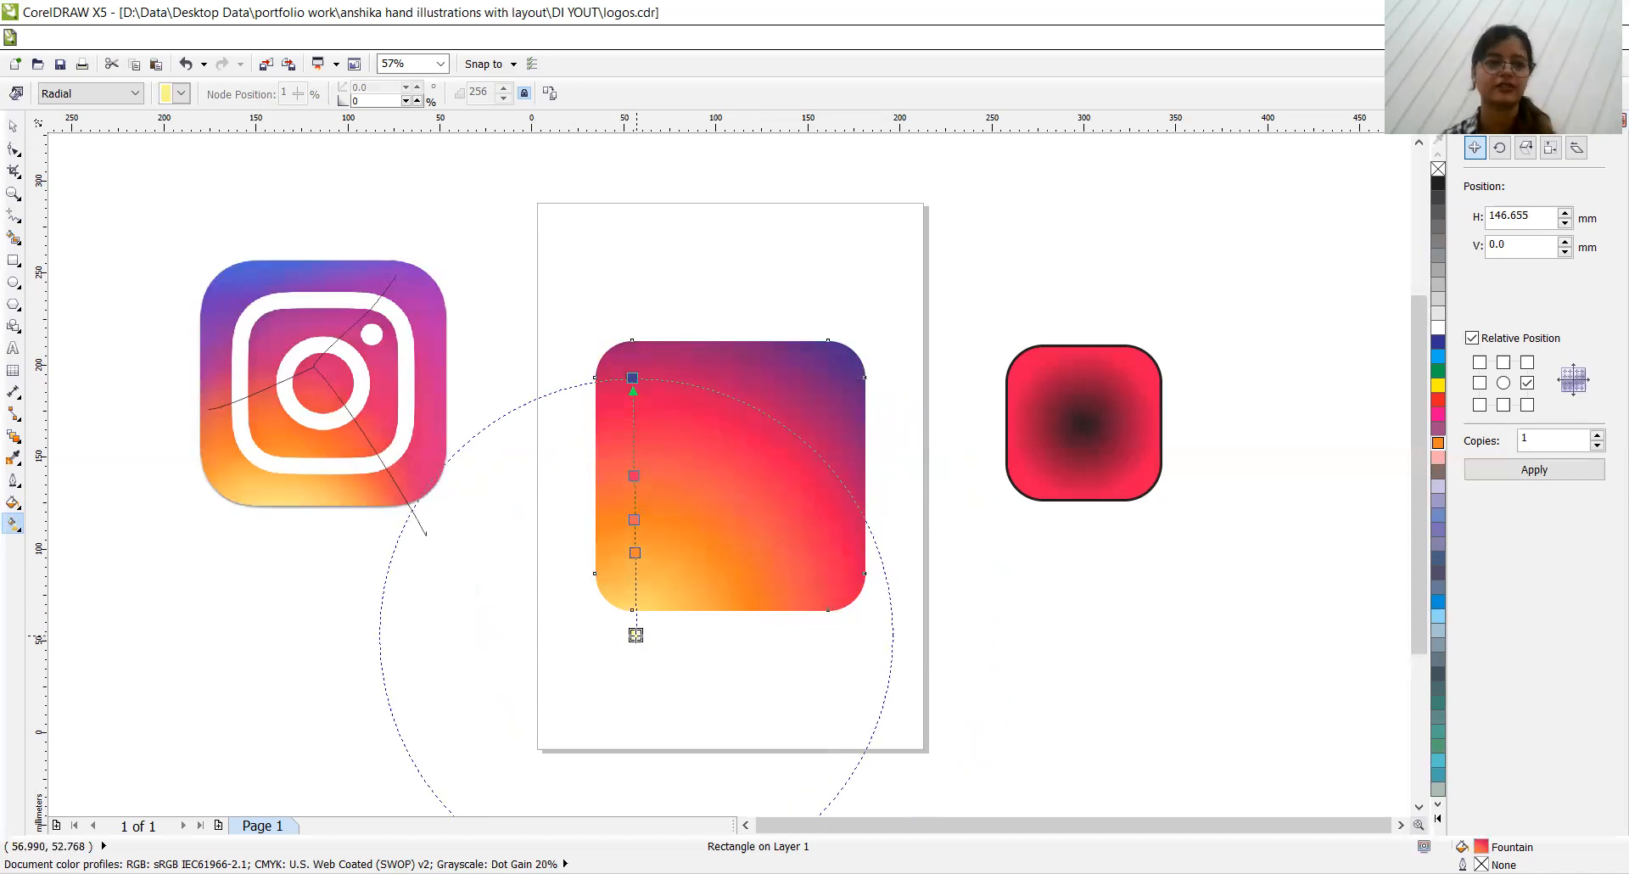
Step: Try another palette colour on the gradient's pinkish-red node, and undo the change
left_click(633, 474)
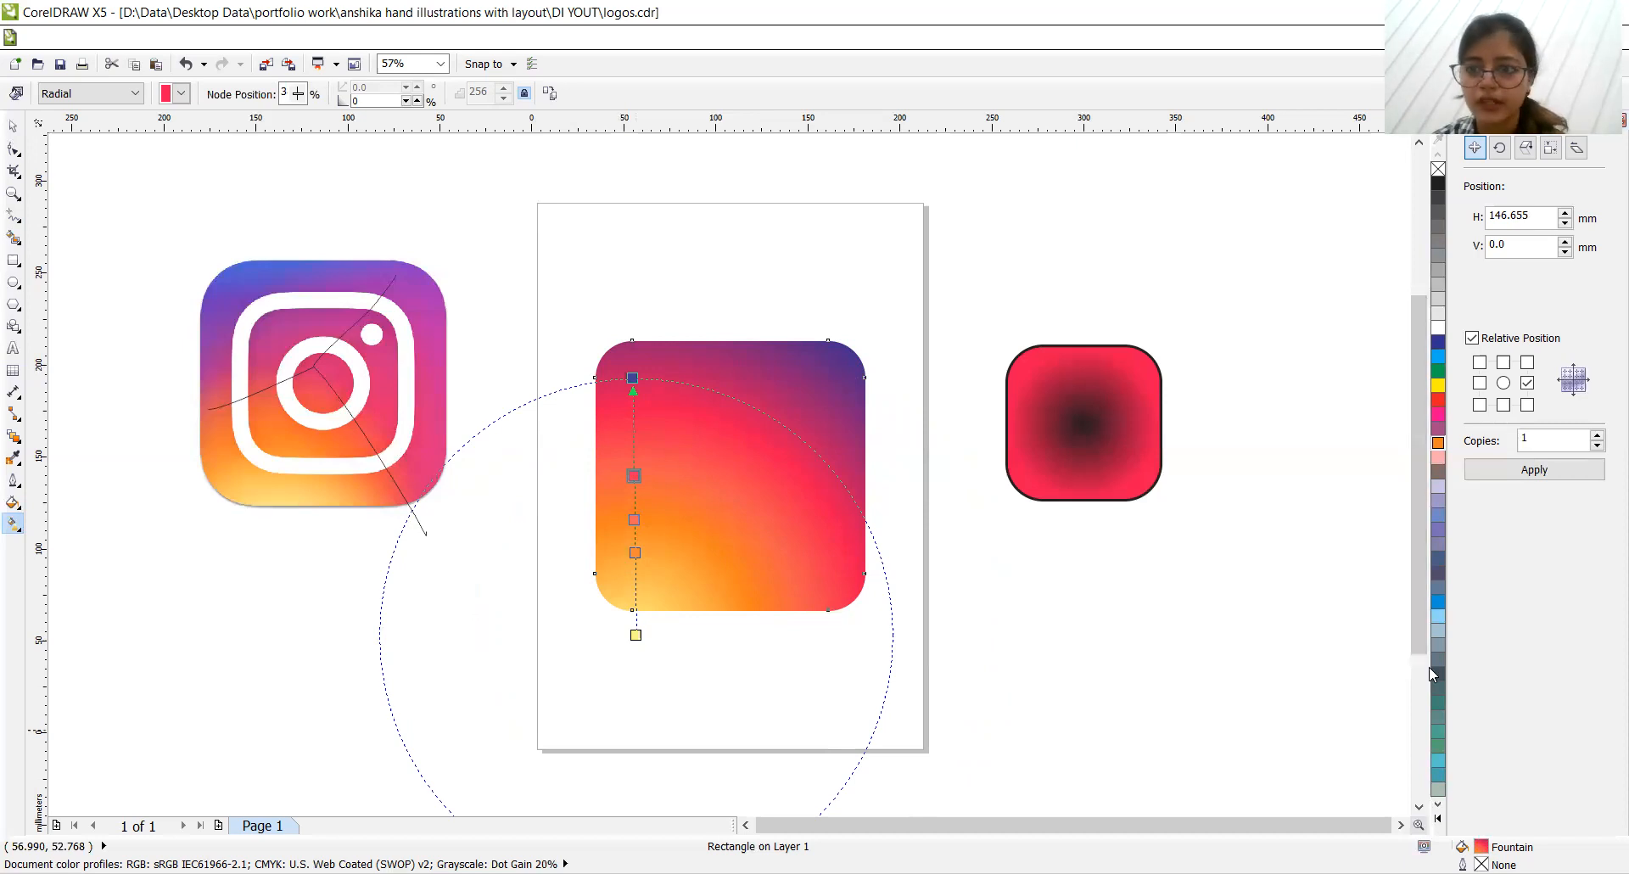
left_click(1437, 343)
key("ctrl+z")
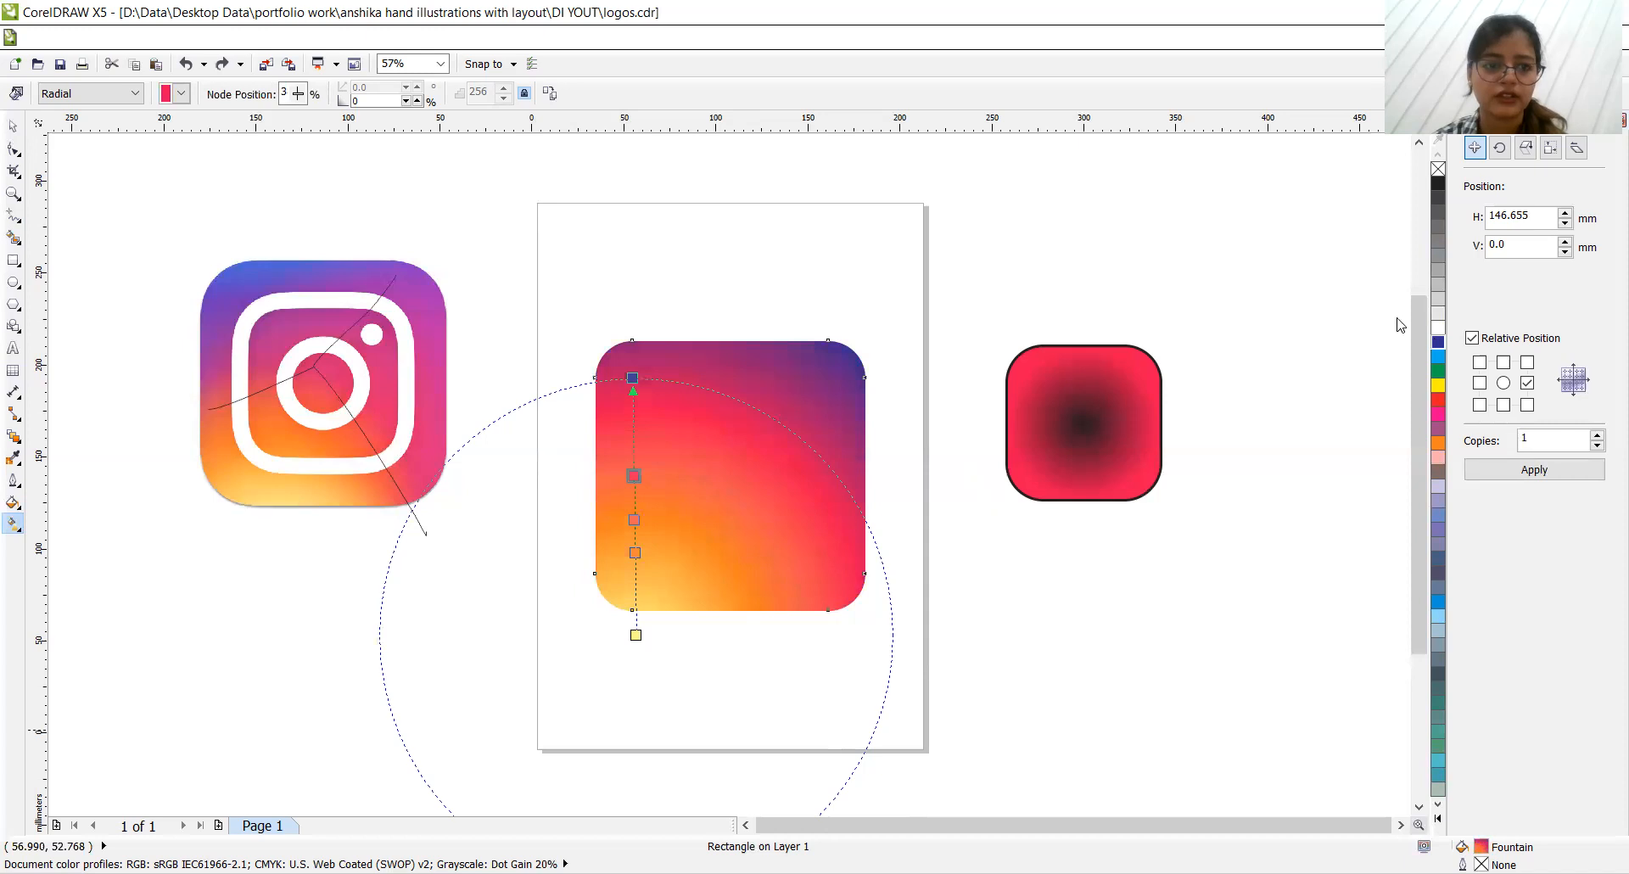
Step: Add a colour node to the gradient between the pinkish-red and blue nodes
left_click(633, 444)
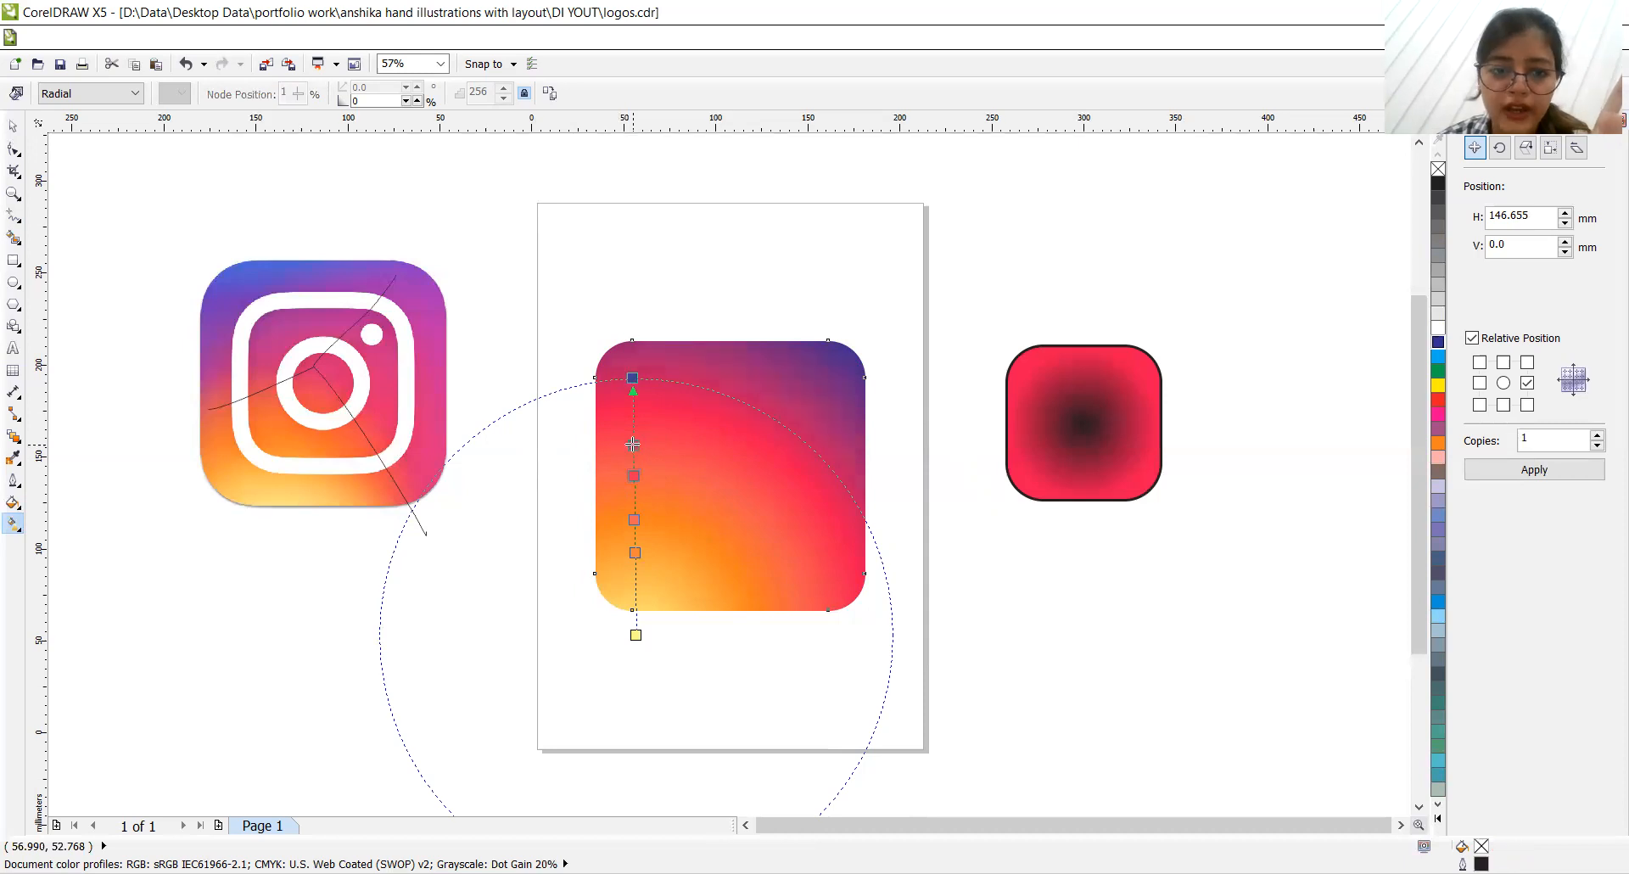
double_click(633, 444)
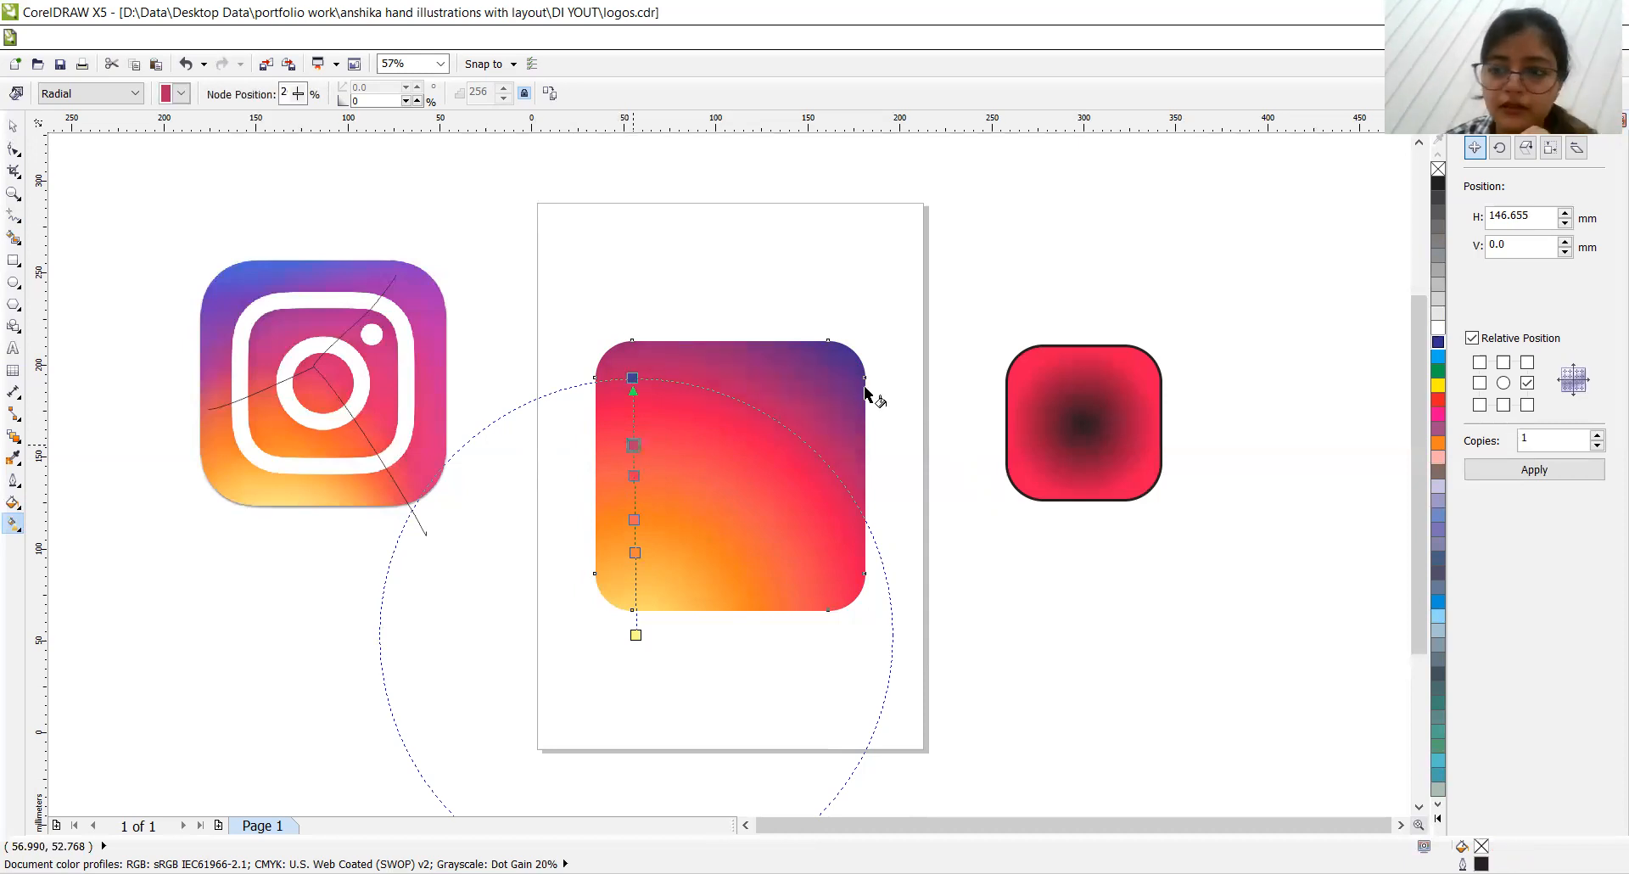
left_click(1437, 819)
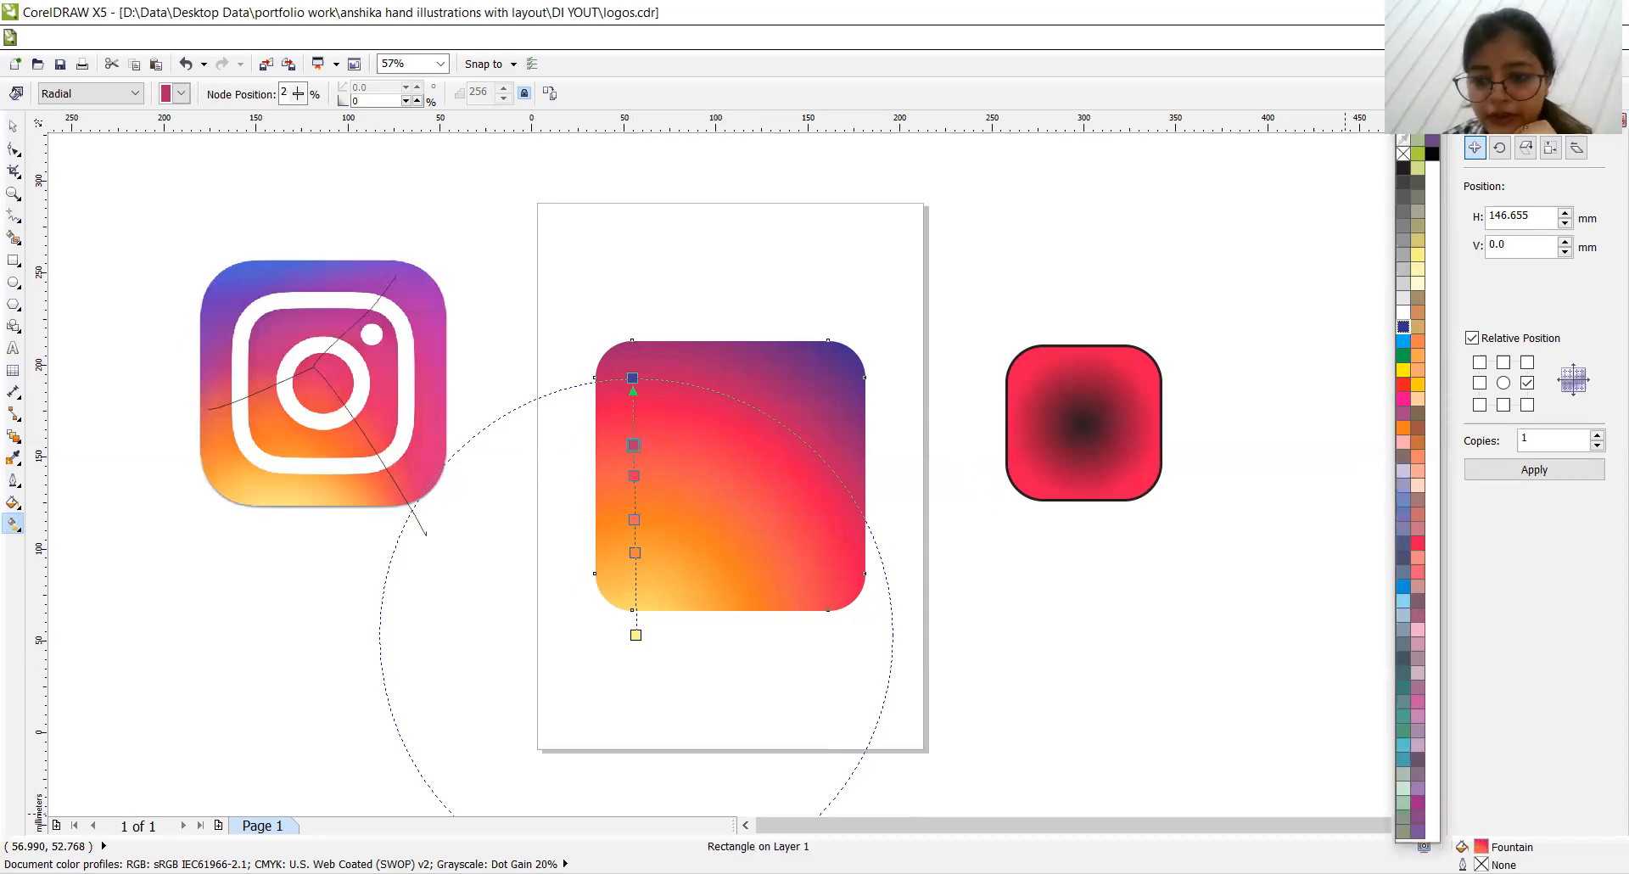
key("F11")
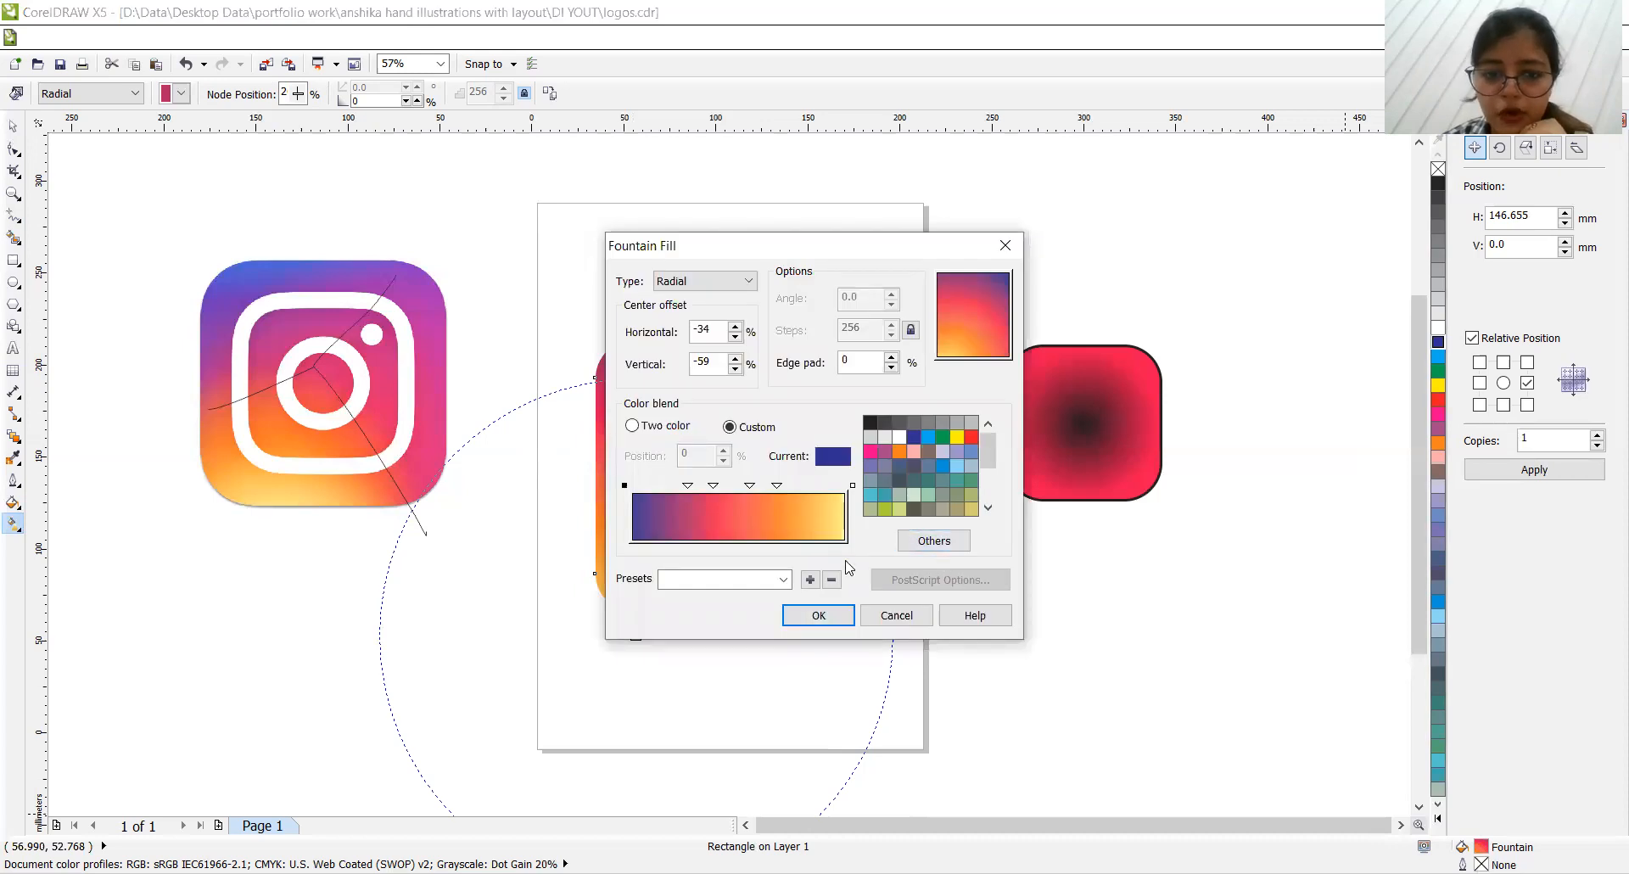
left_click(975, 300)
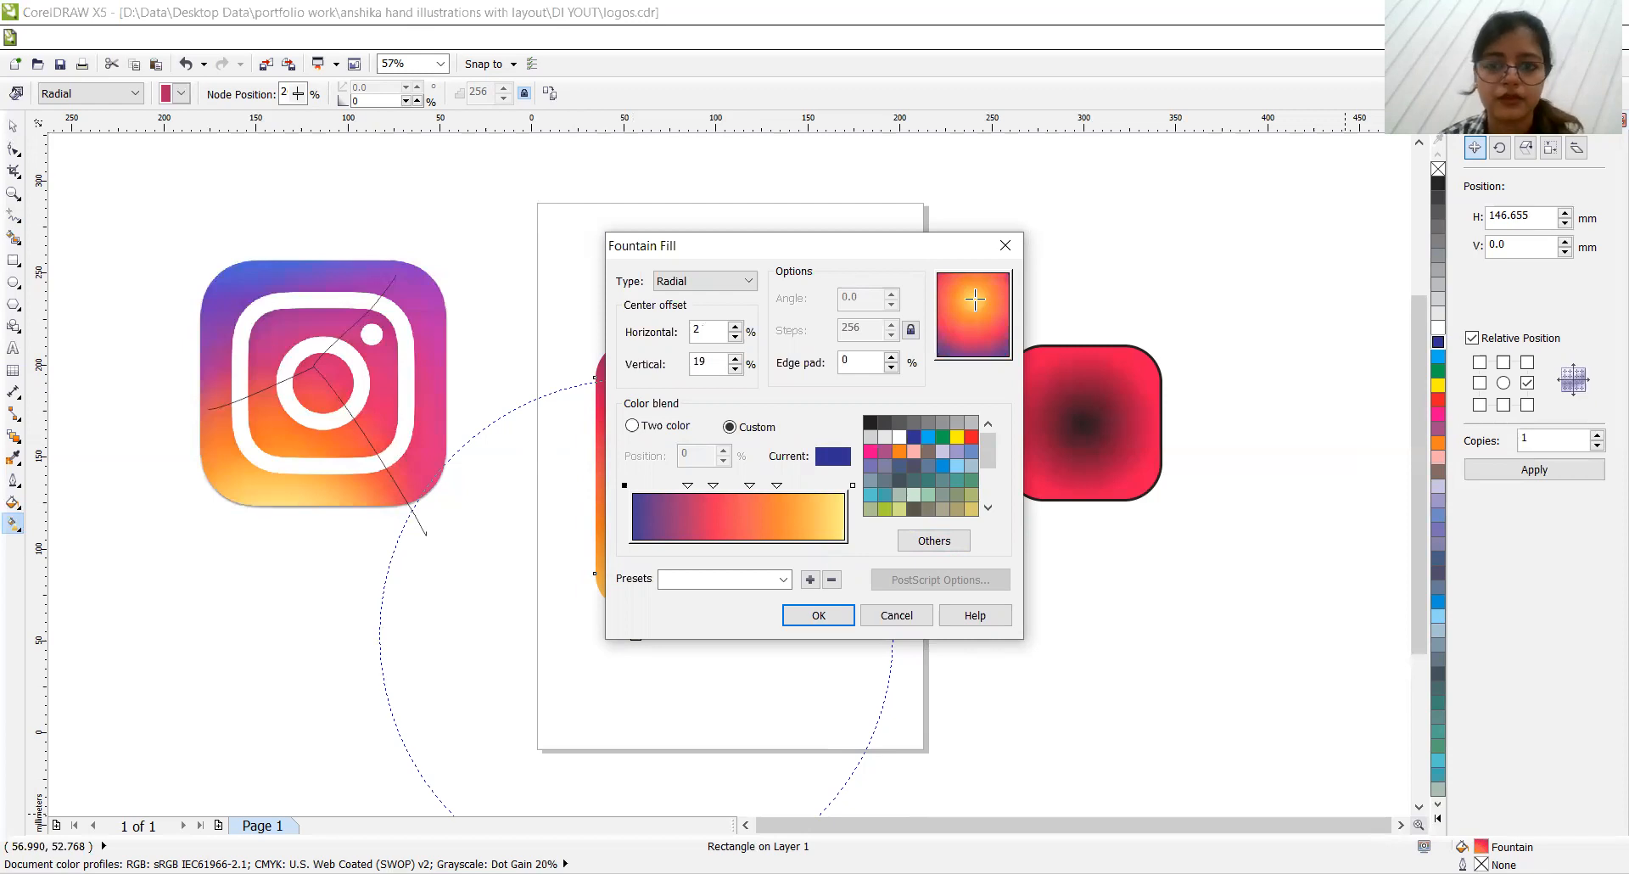
key("alt+Down")
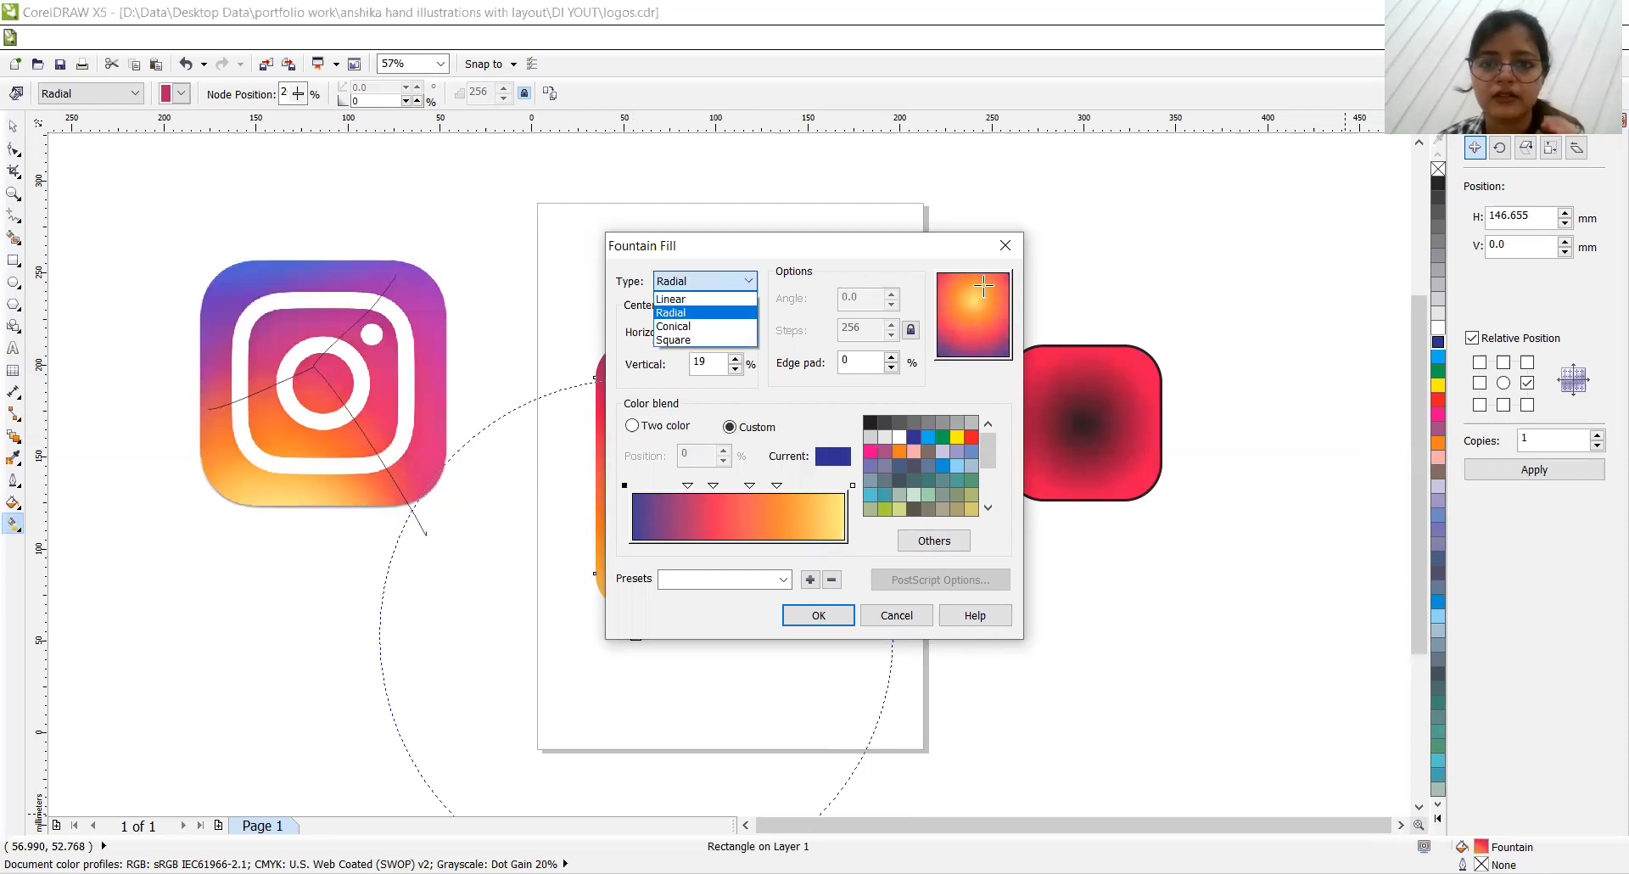
left_click(1004, 247)
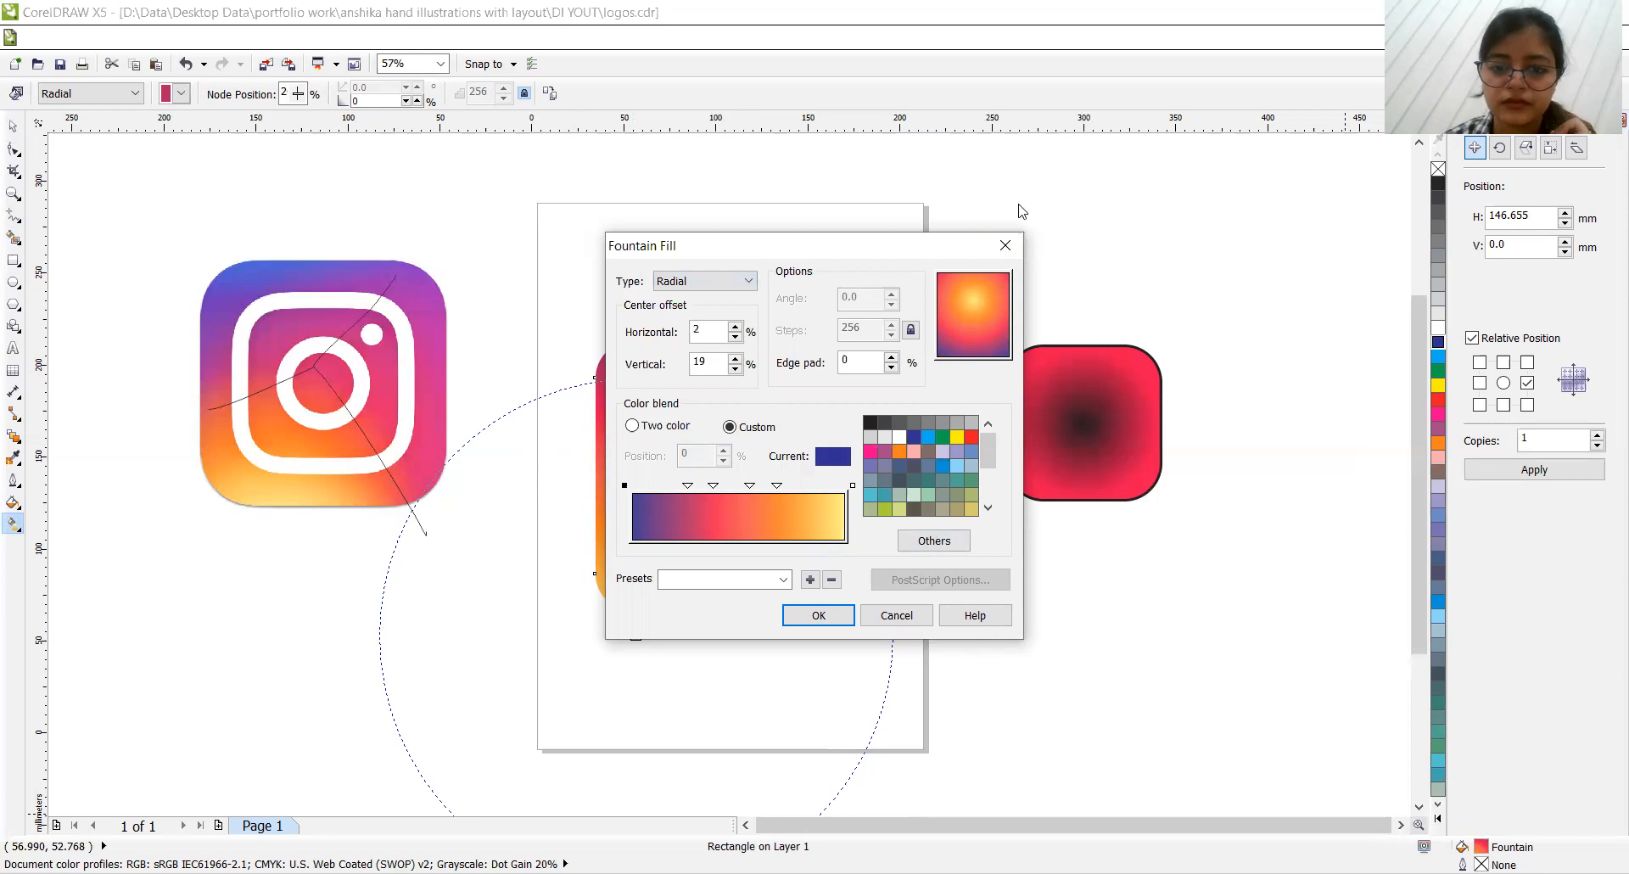
left_click(1005, 247)
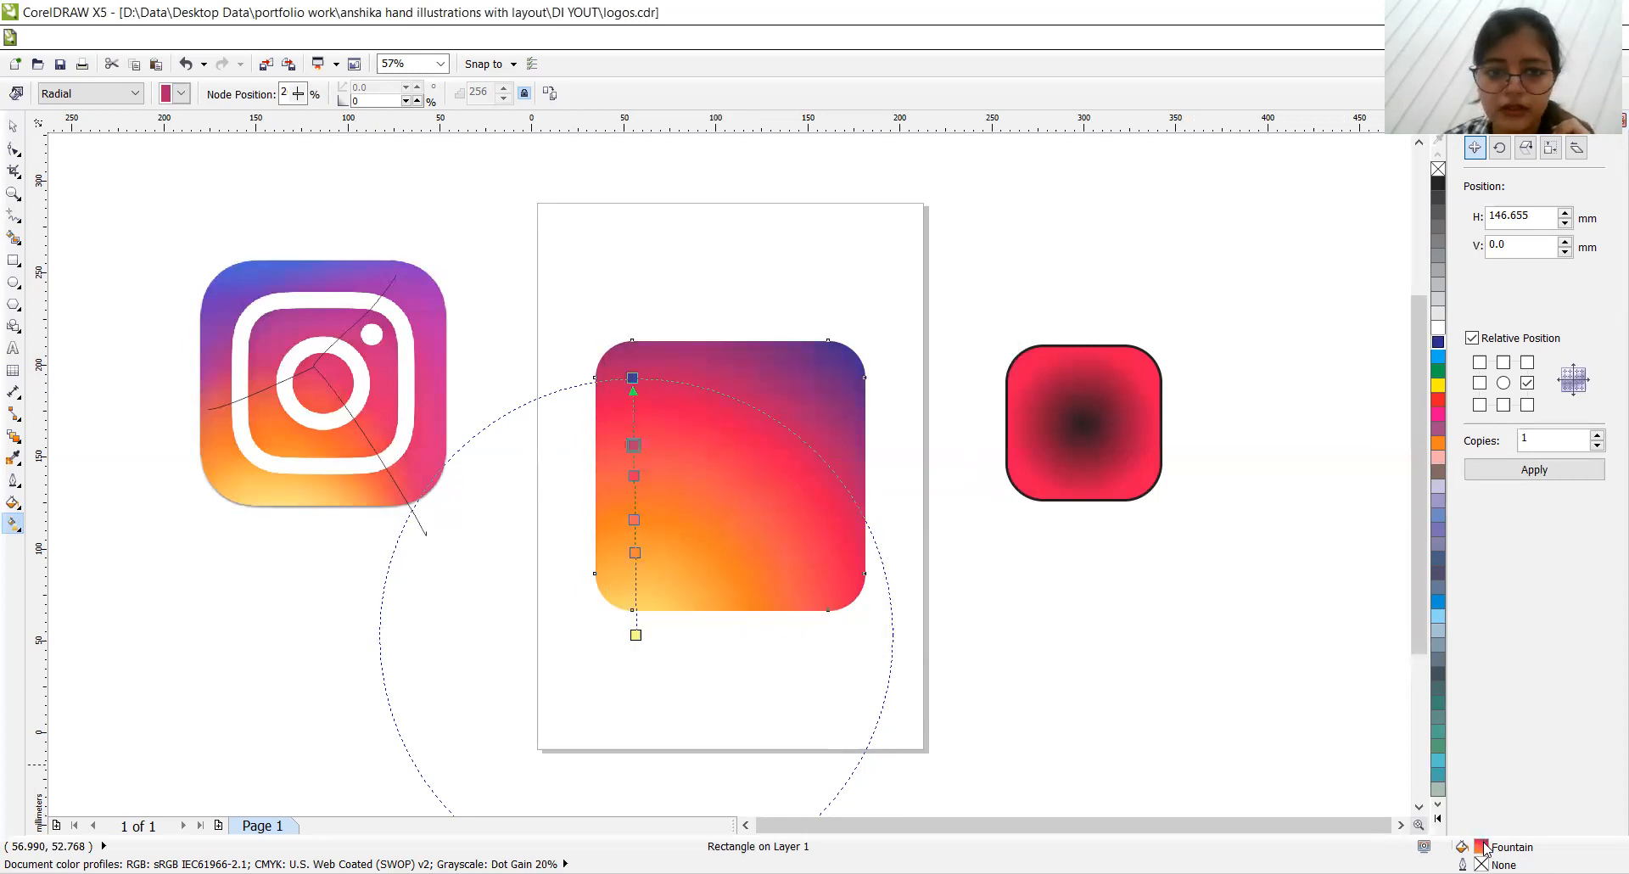
Step: Change the fountain fill's blue end colour to purple #663D8F (CMYK 78, 100, 3, 1) and apply the fill
key("F11")
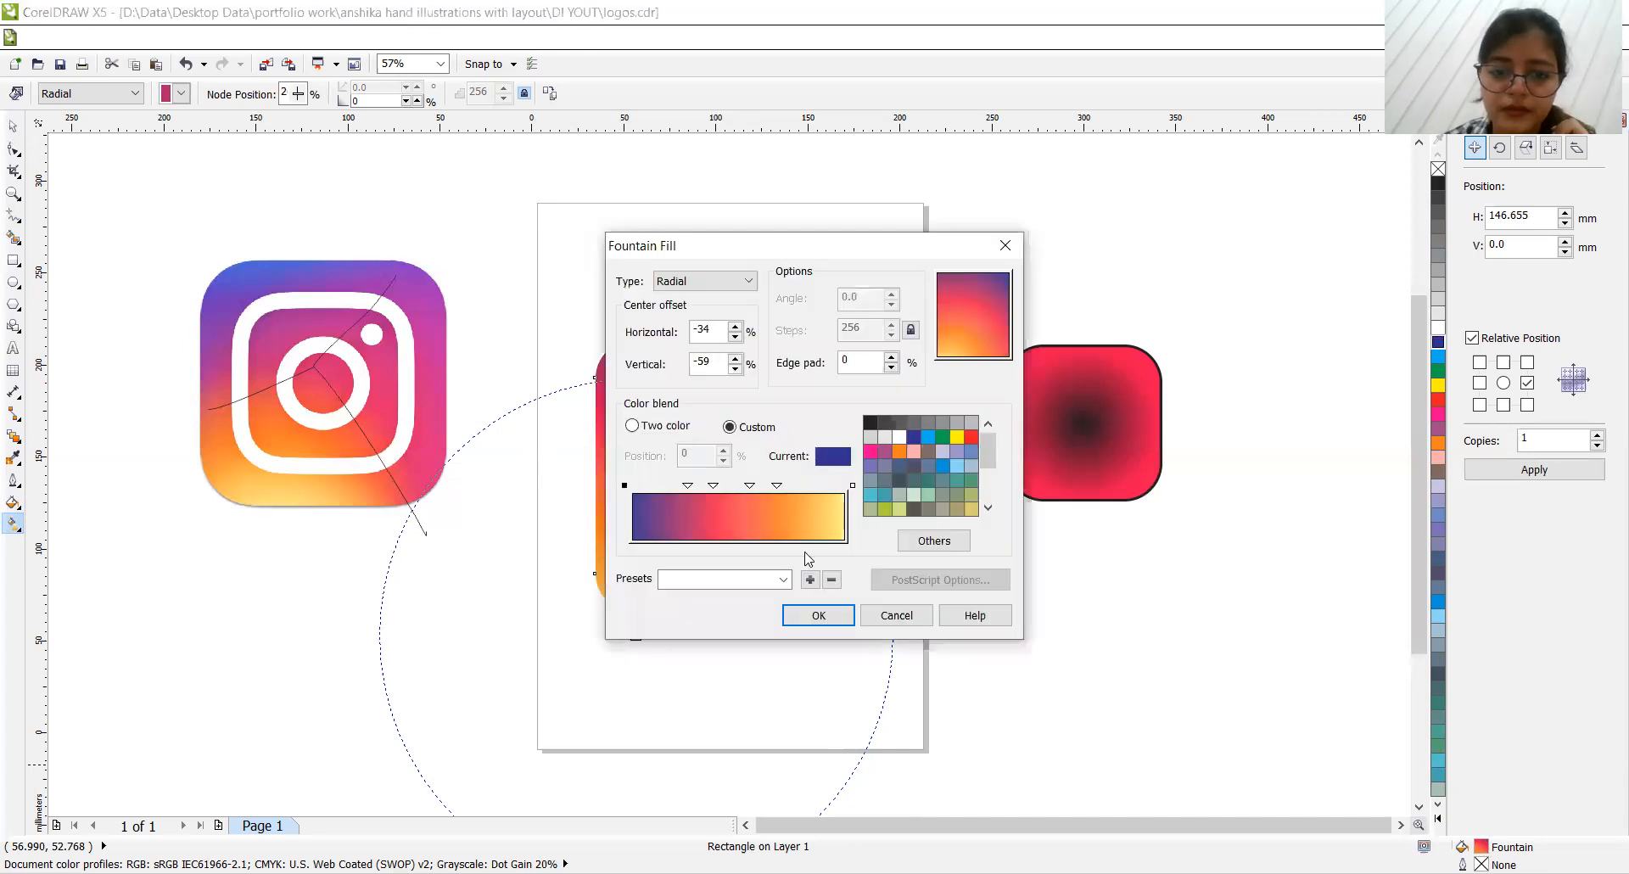
left_click(924, 544)
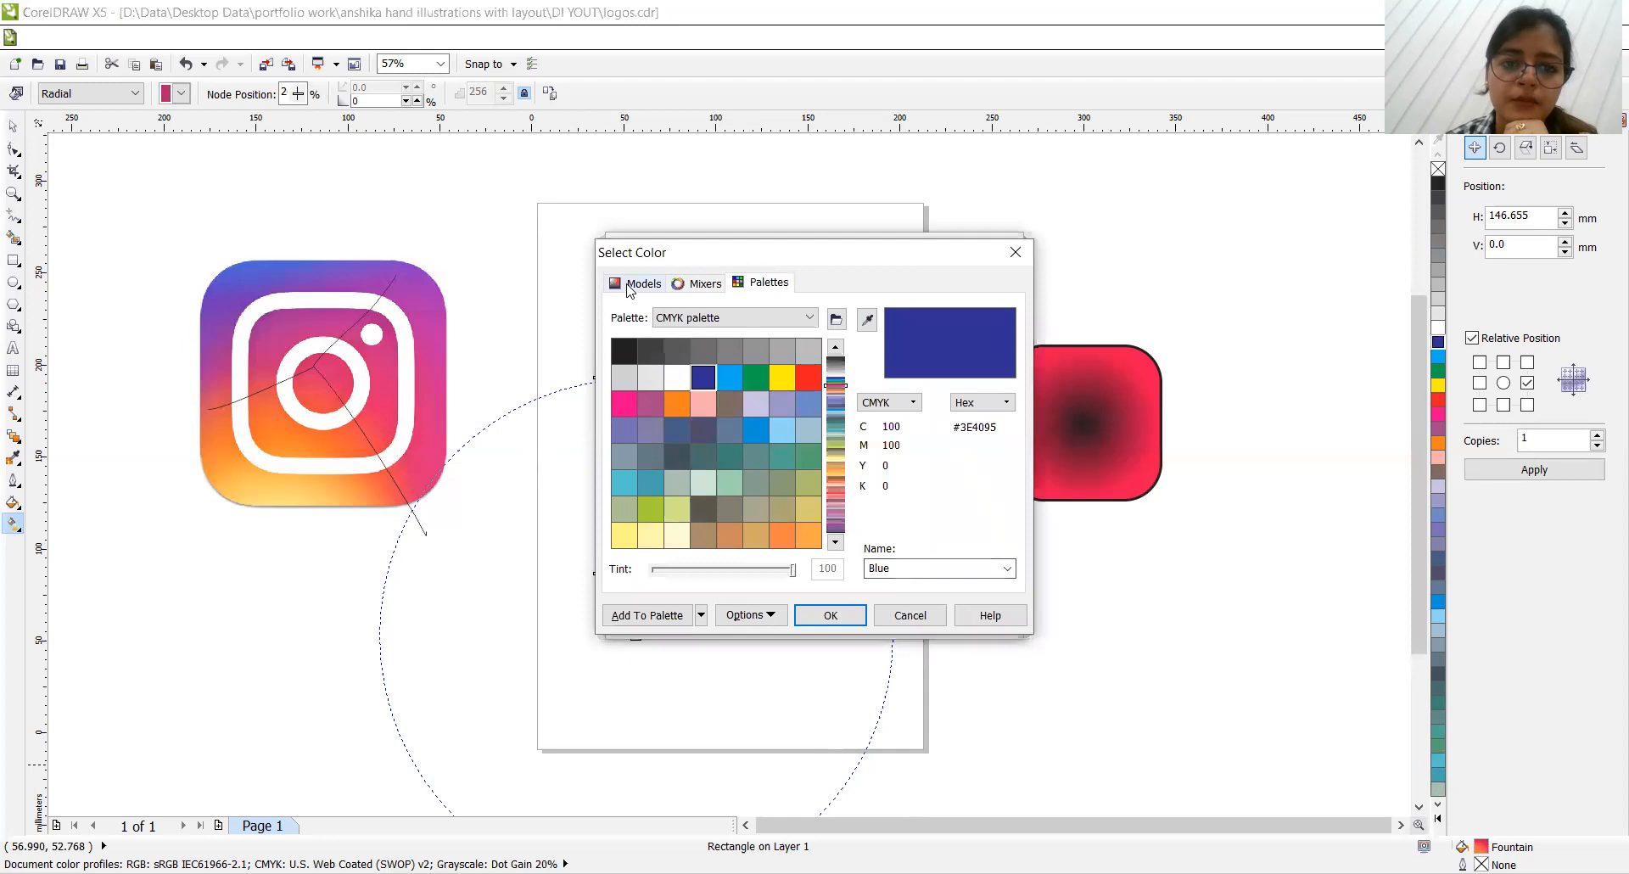
left_click(632, 285)
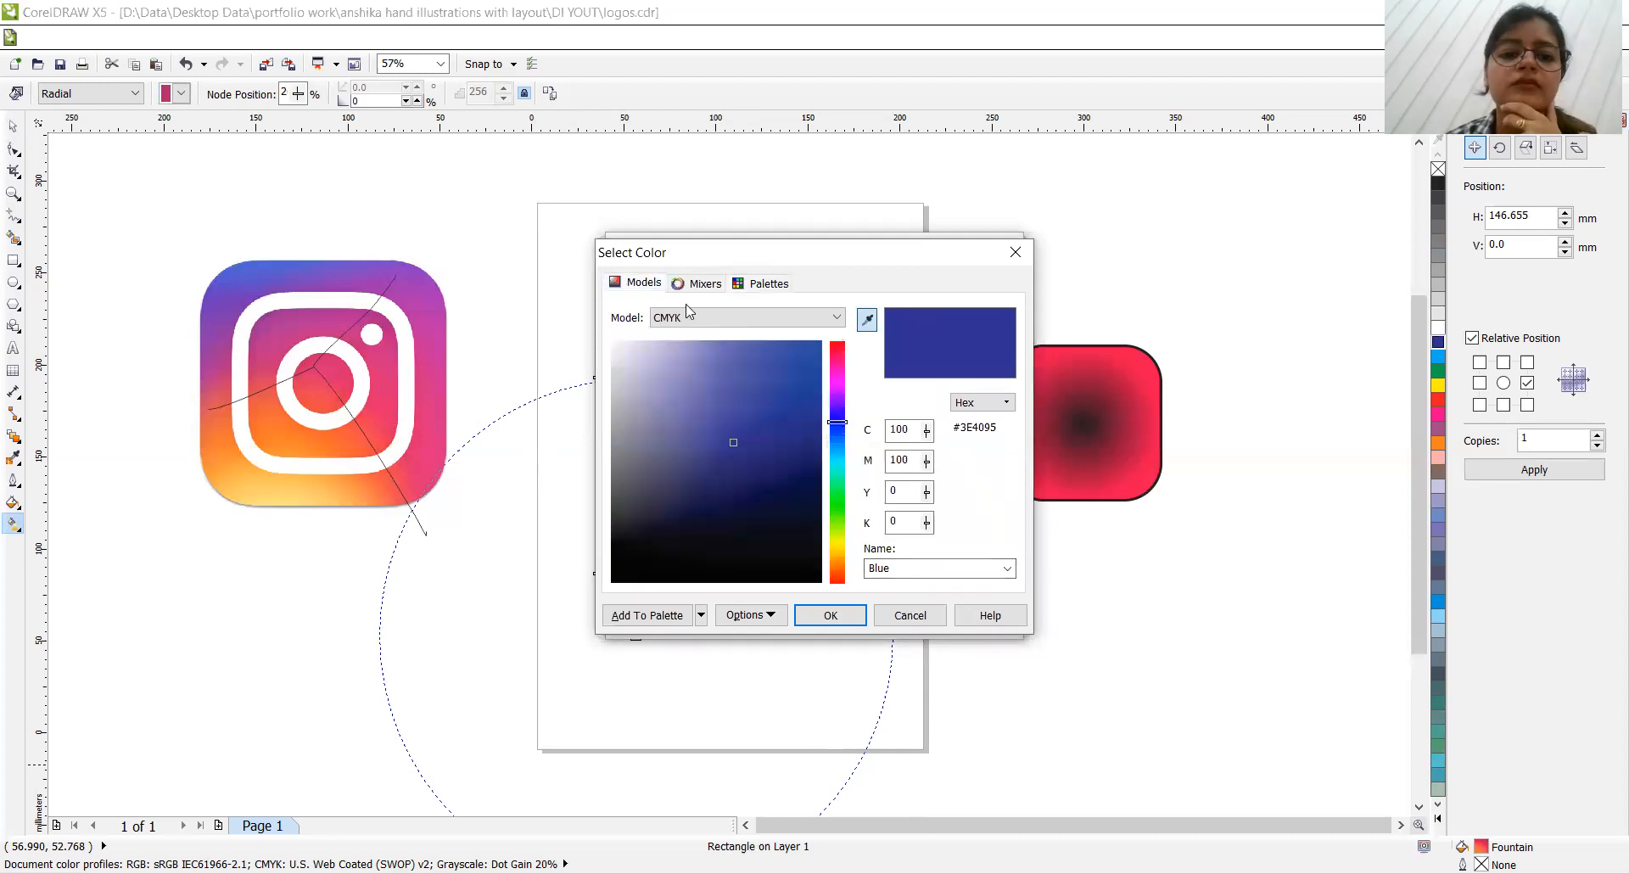
left_click(778, 456)
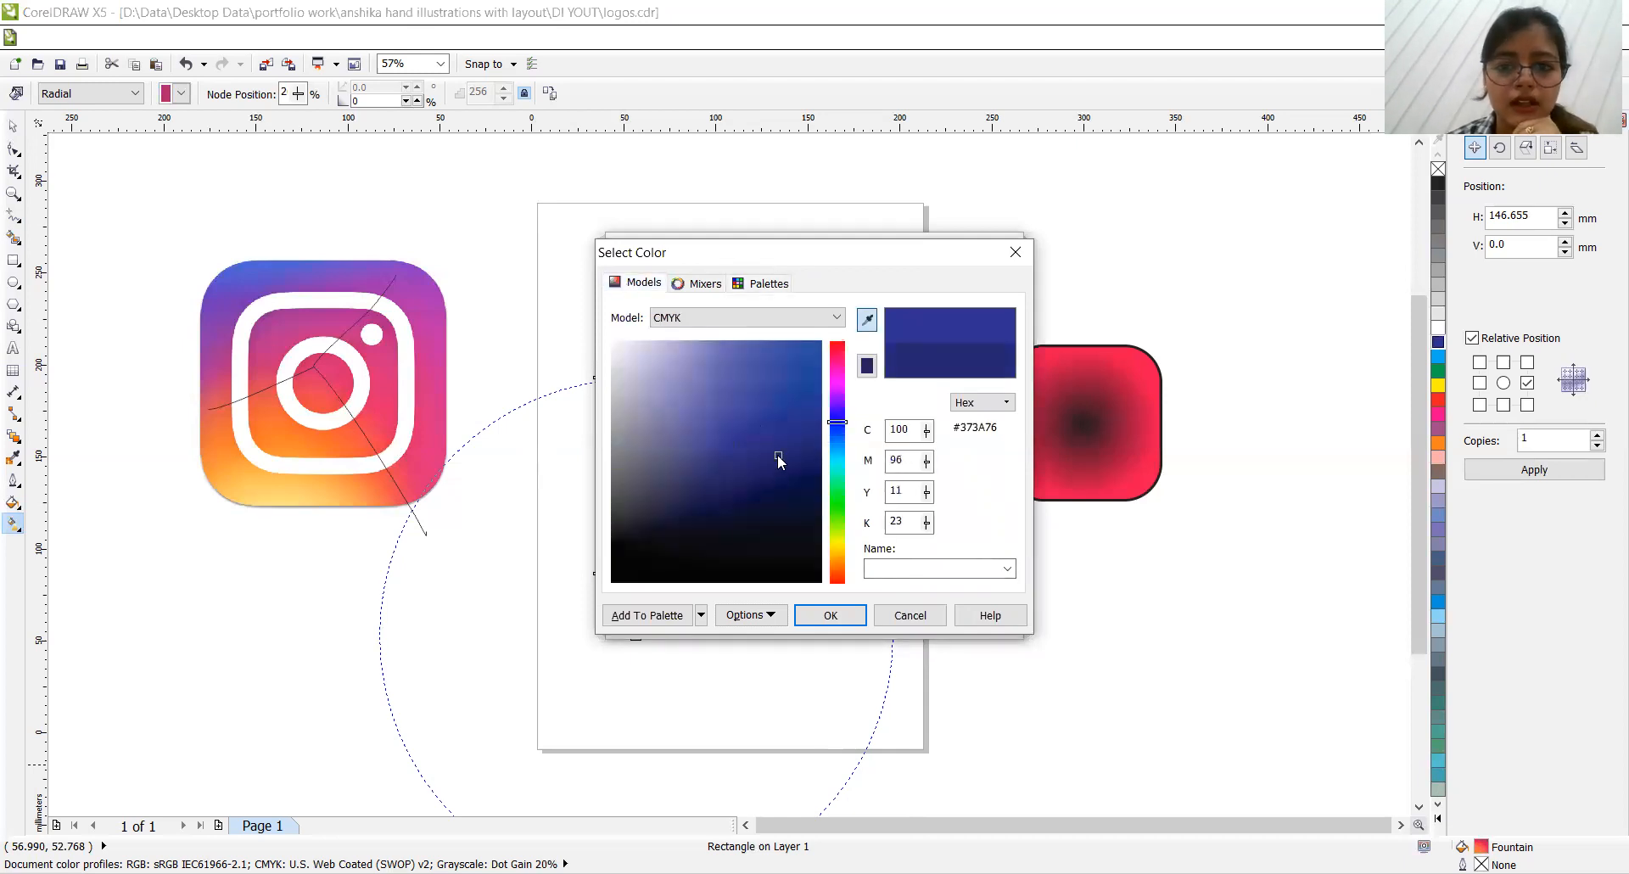
left_click(764, 431)
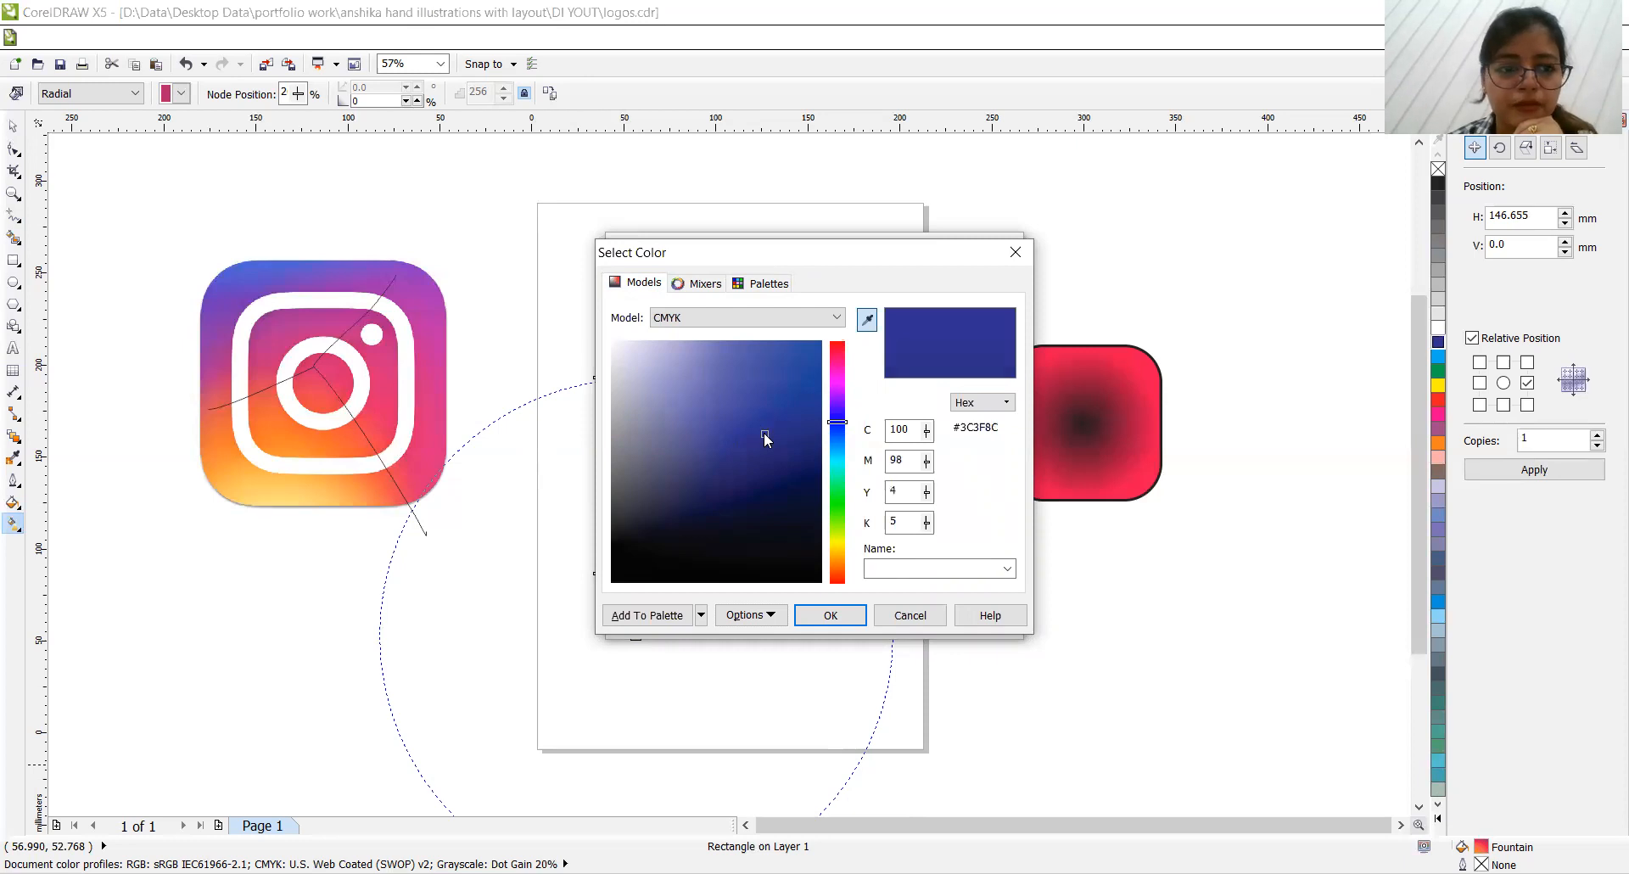
left_click(765, 438)
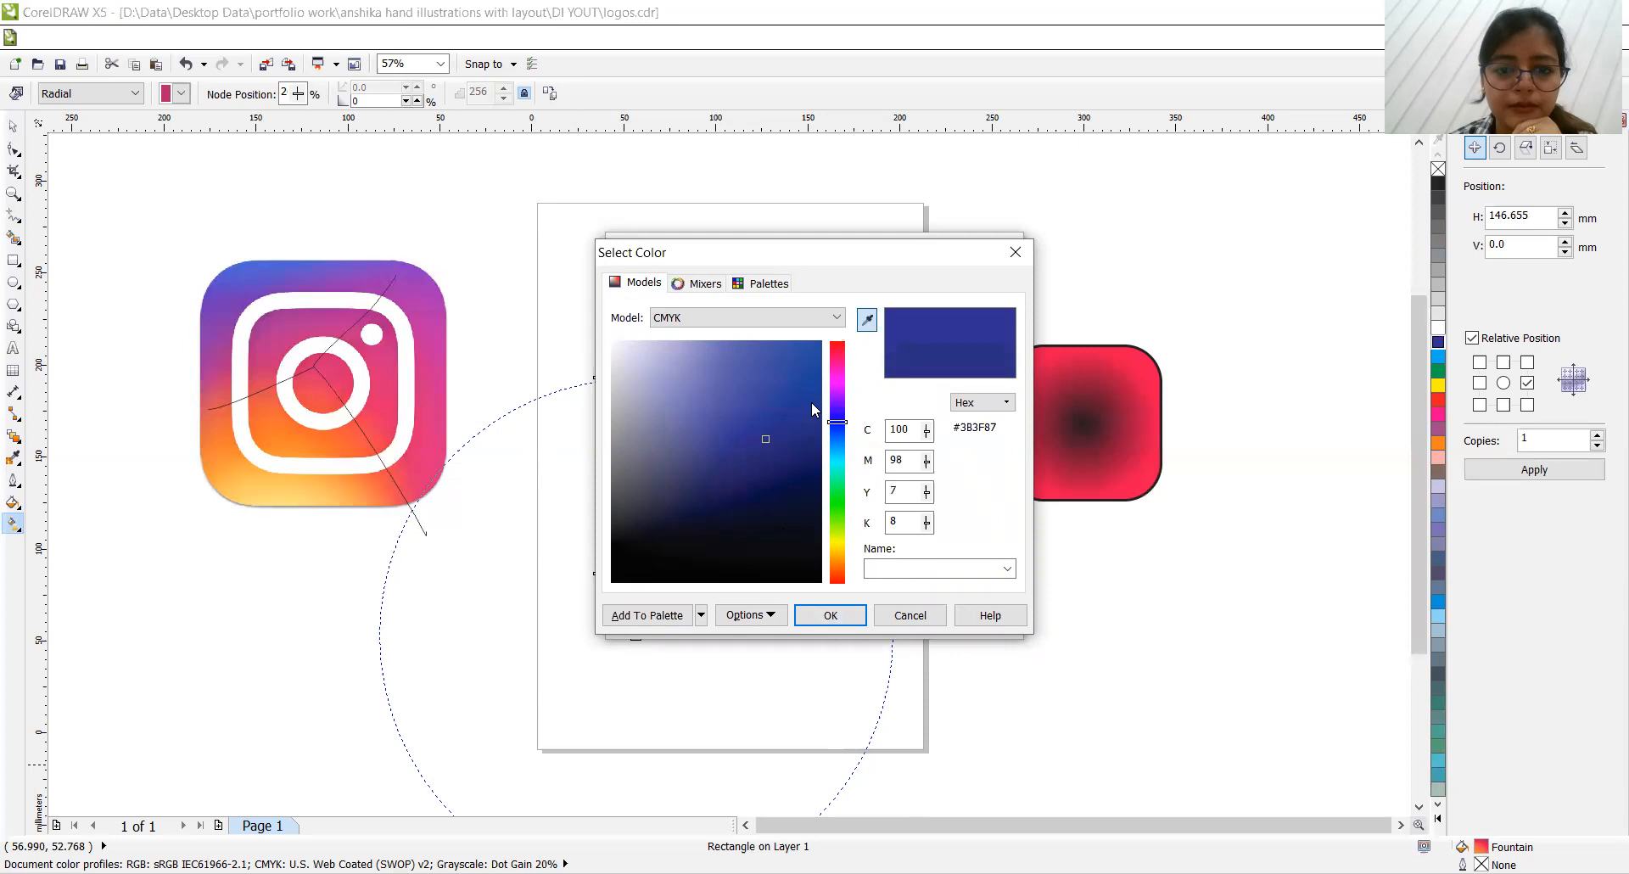
left_click(836, 398)
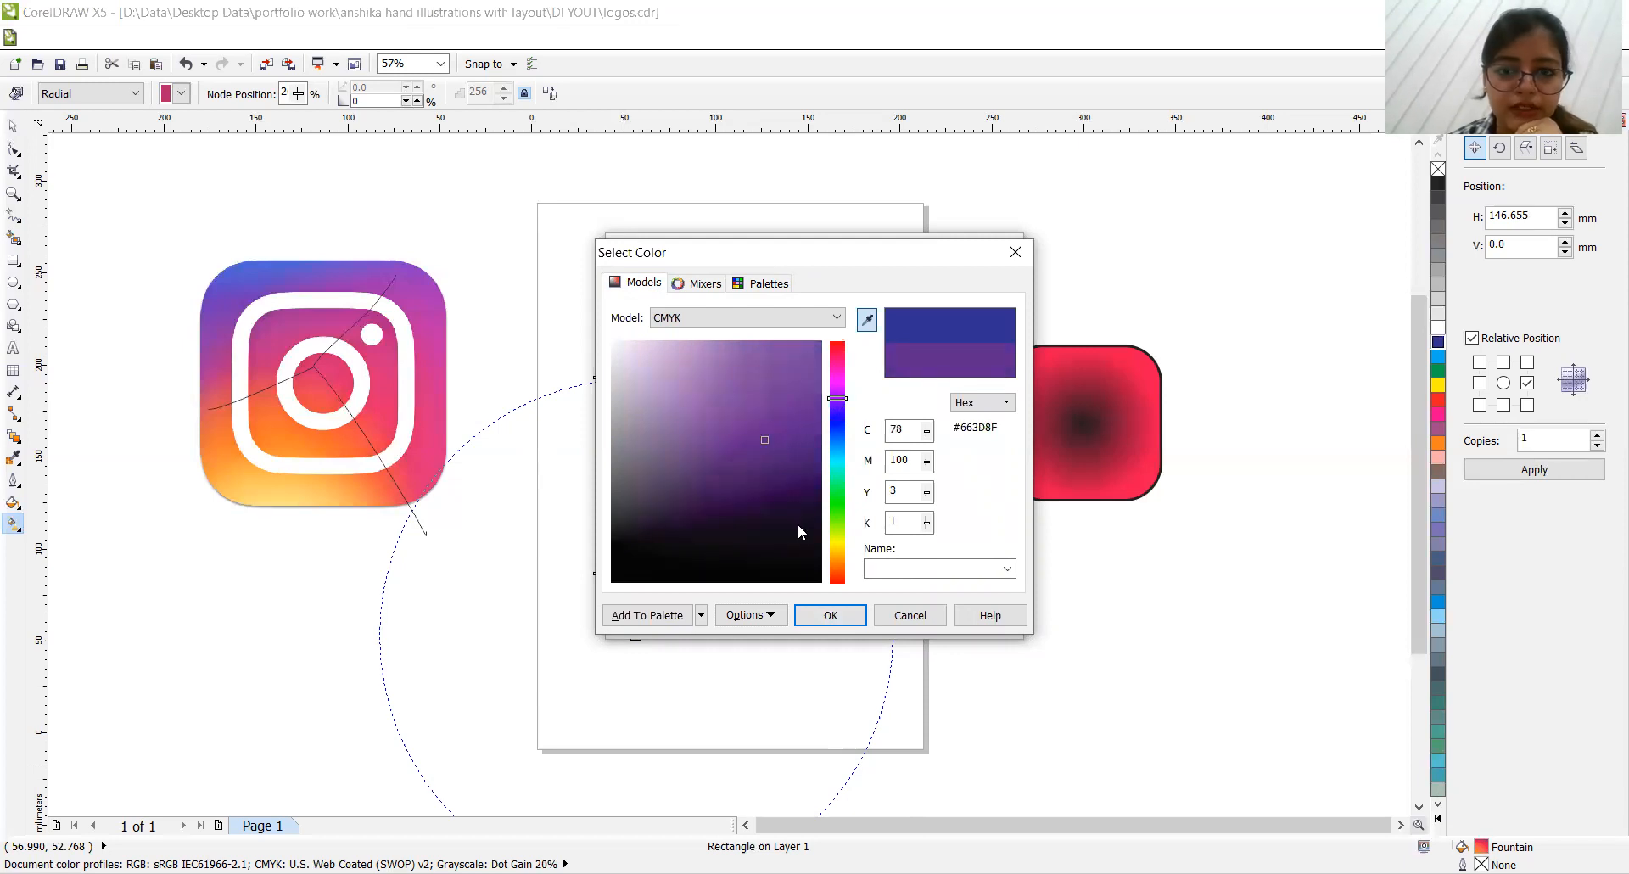
left_click(832, 619)
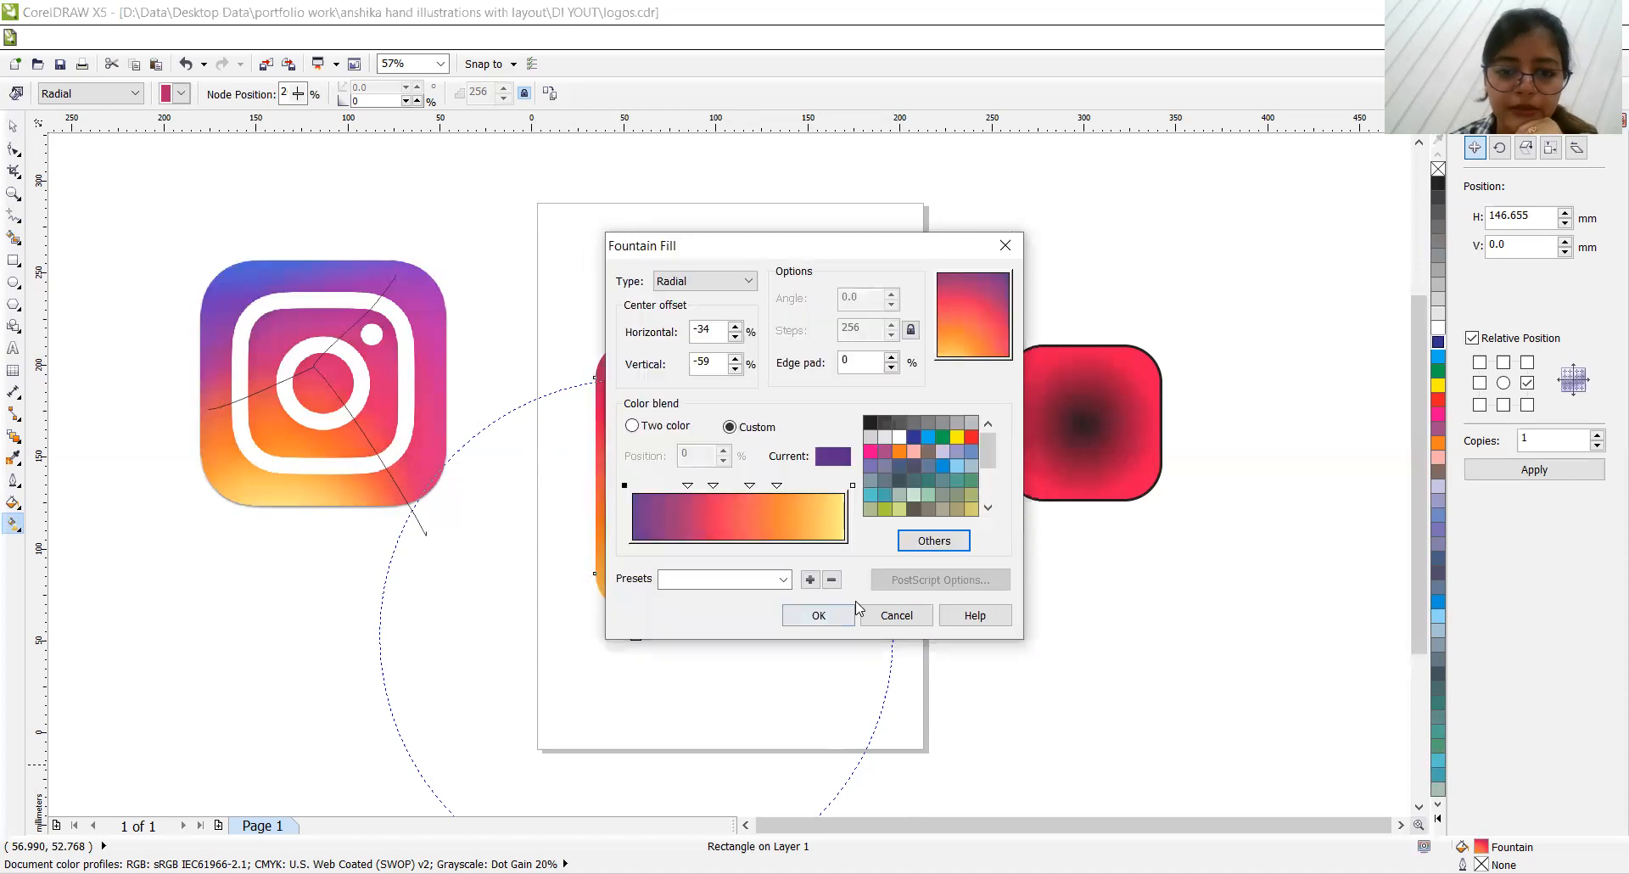
left_click(838, 620)
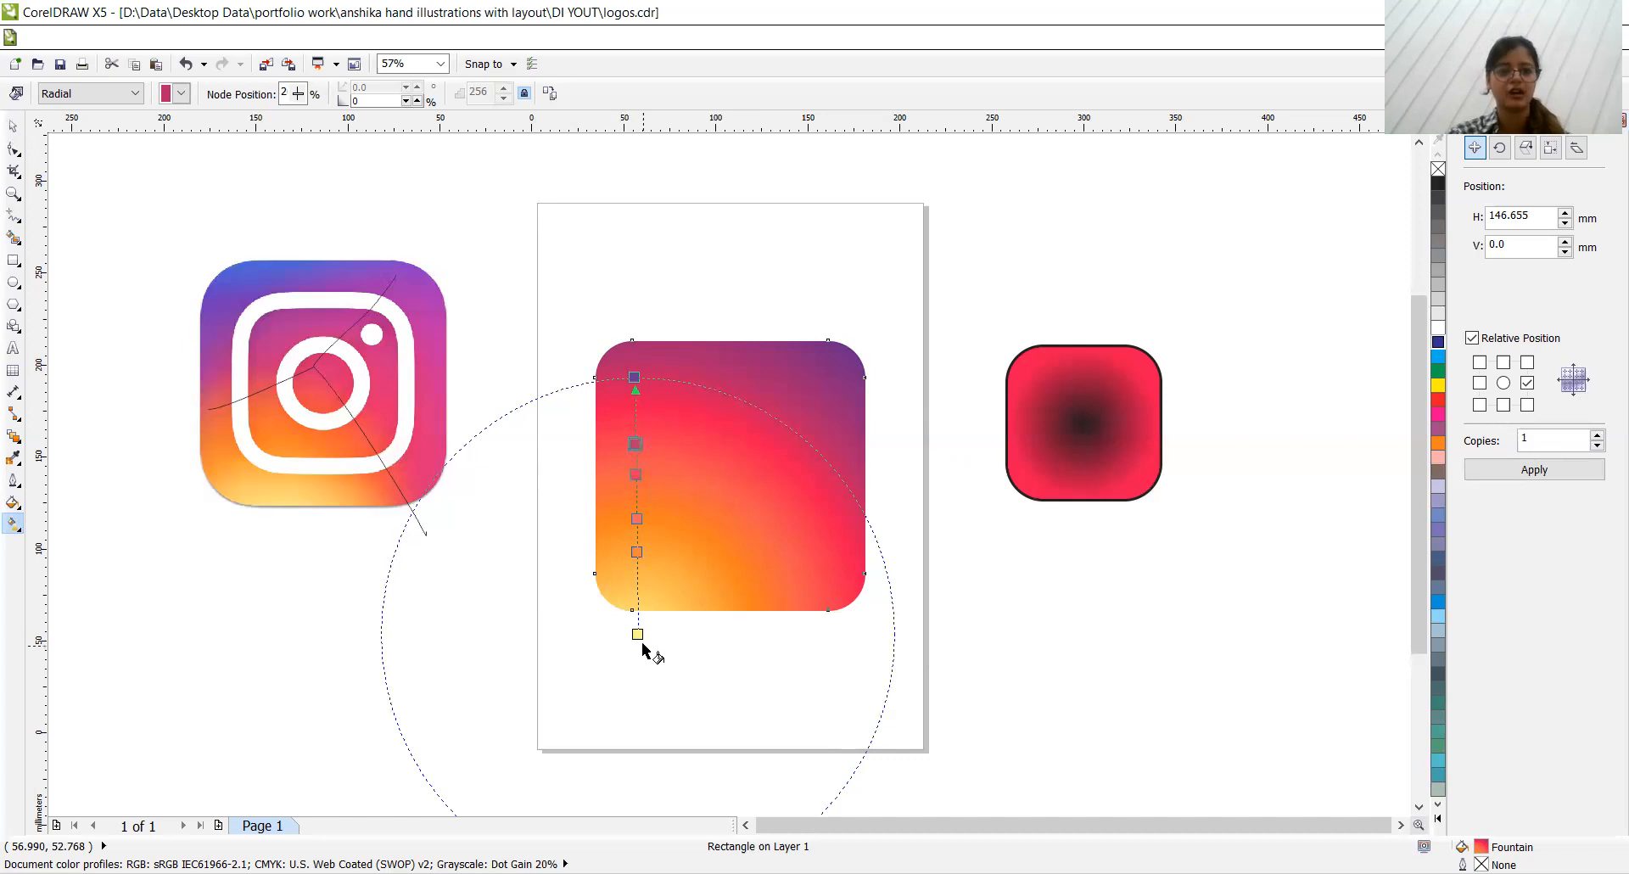
Step: Shift the yellow centre slightly right and down, shorten the gradient to end inside the square, and delete the pinkish-red node
left_click_drag(637, 634, 666, 644)
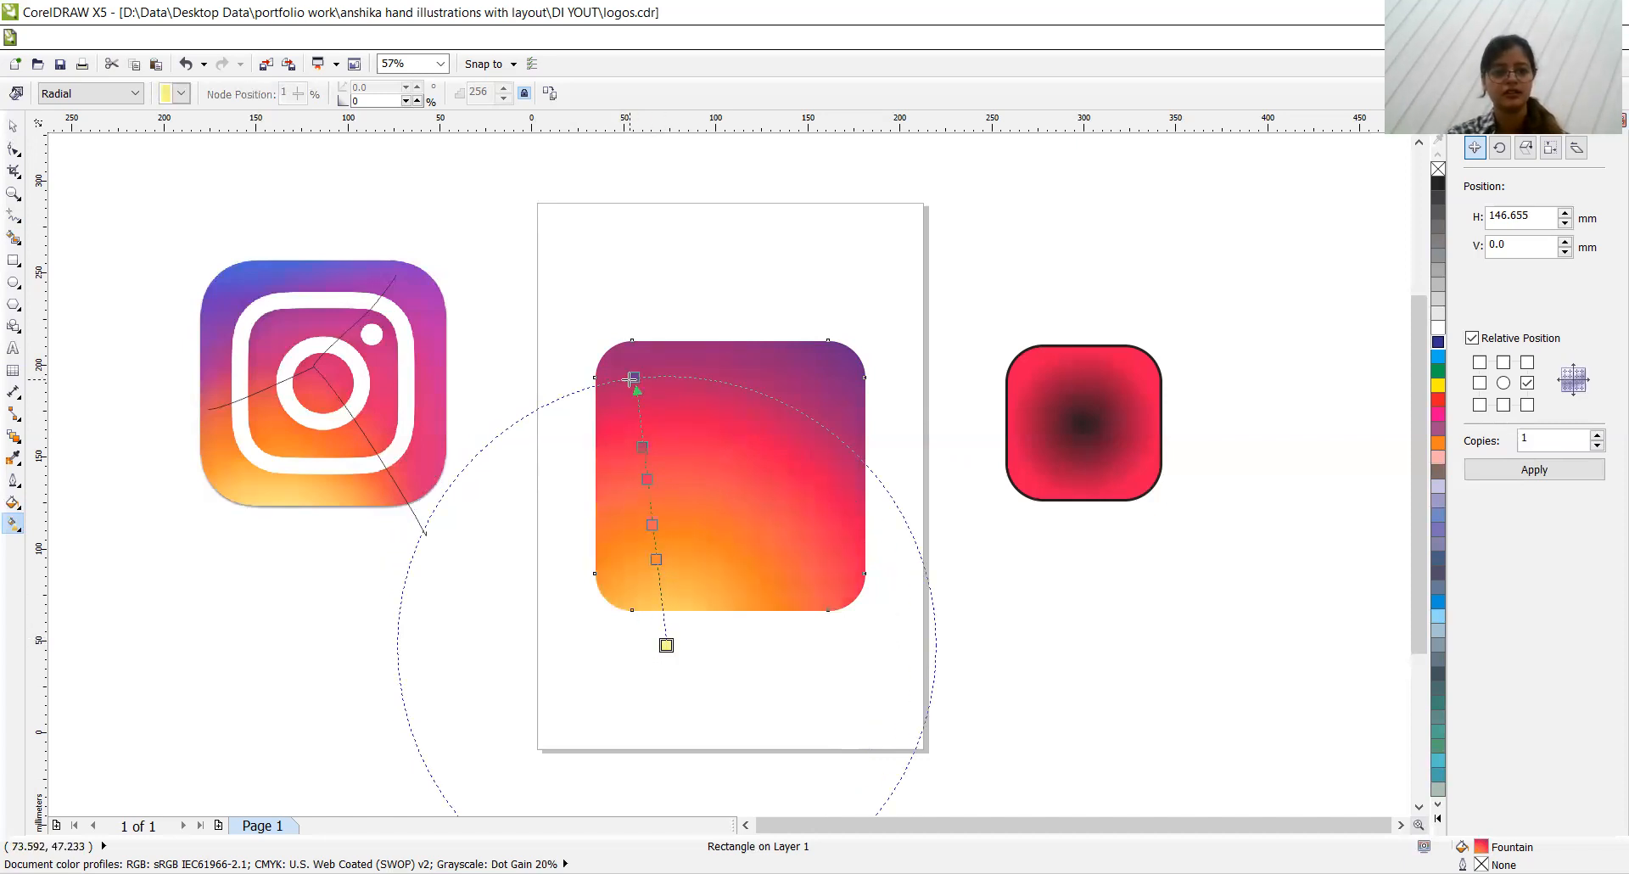
left_click_drag(633, 379, 664, 450)
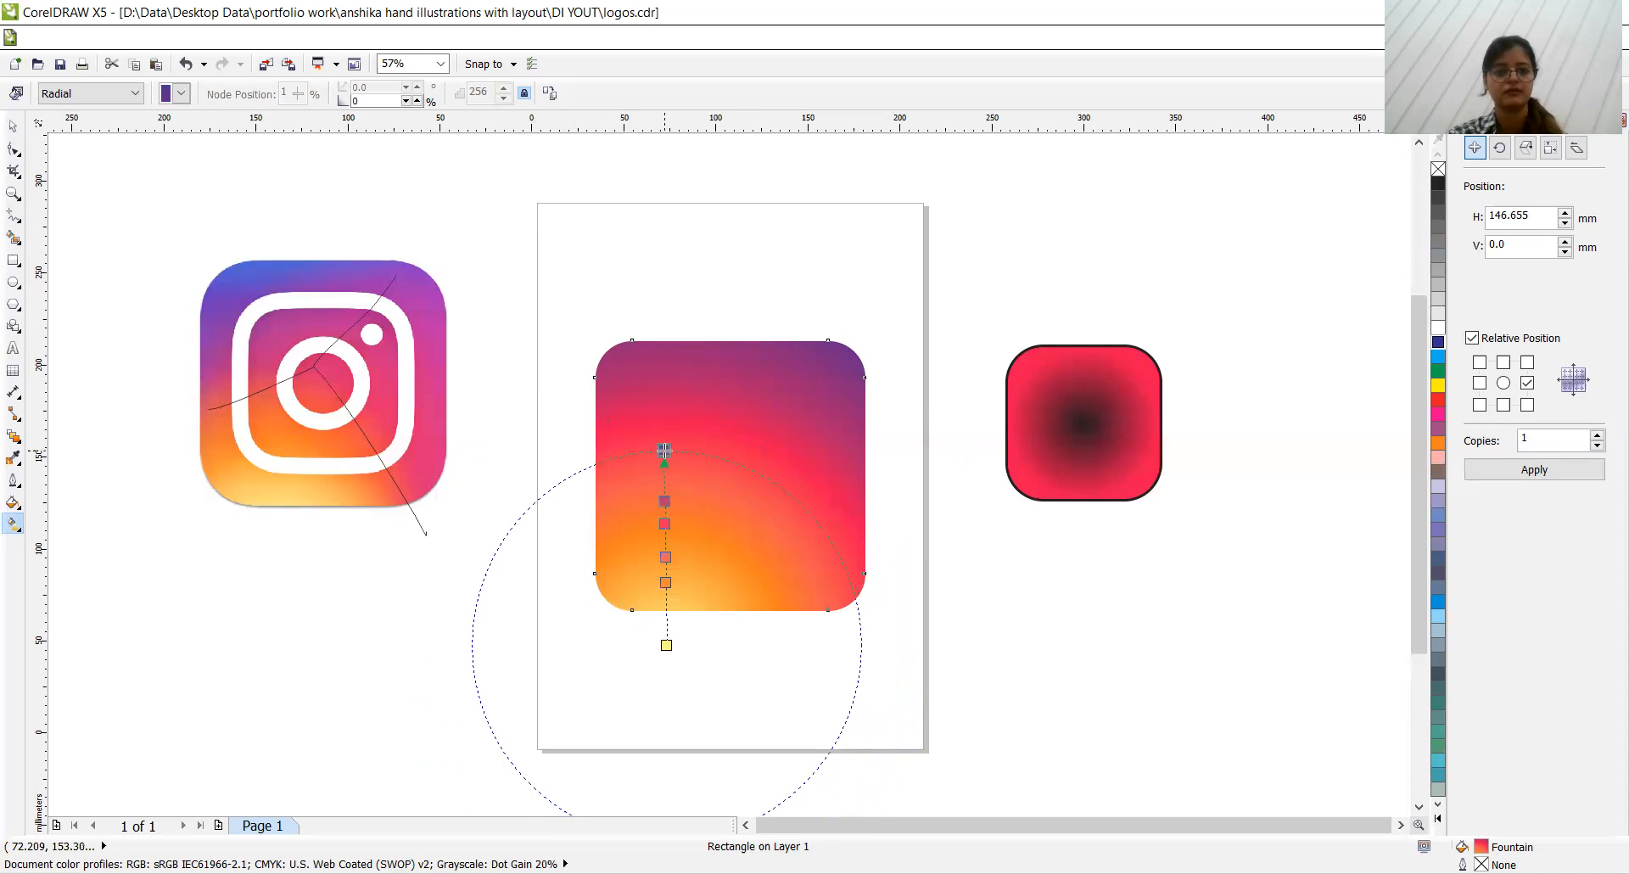
left_click_drag(664, 523, 665, 502)
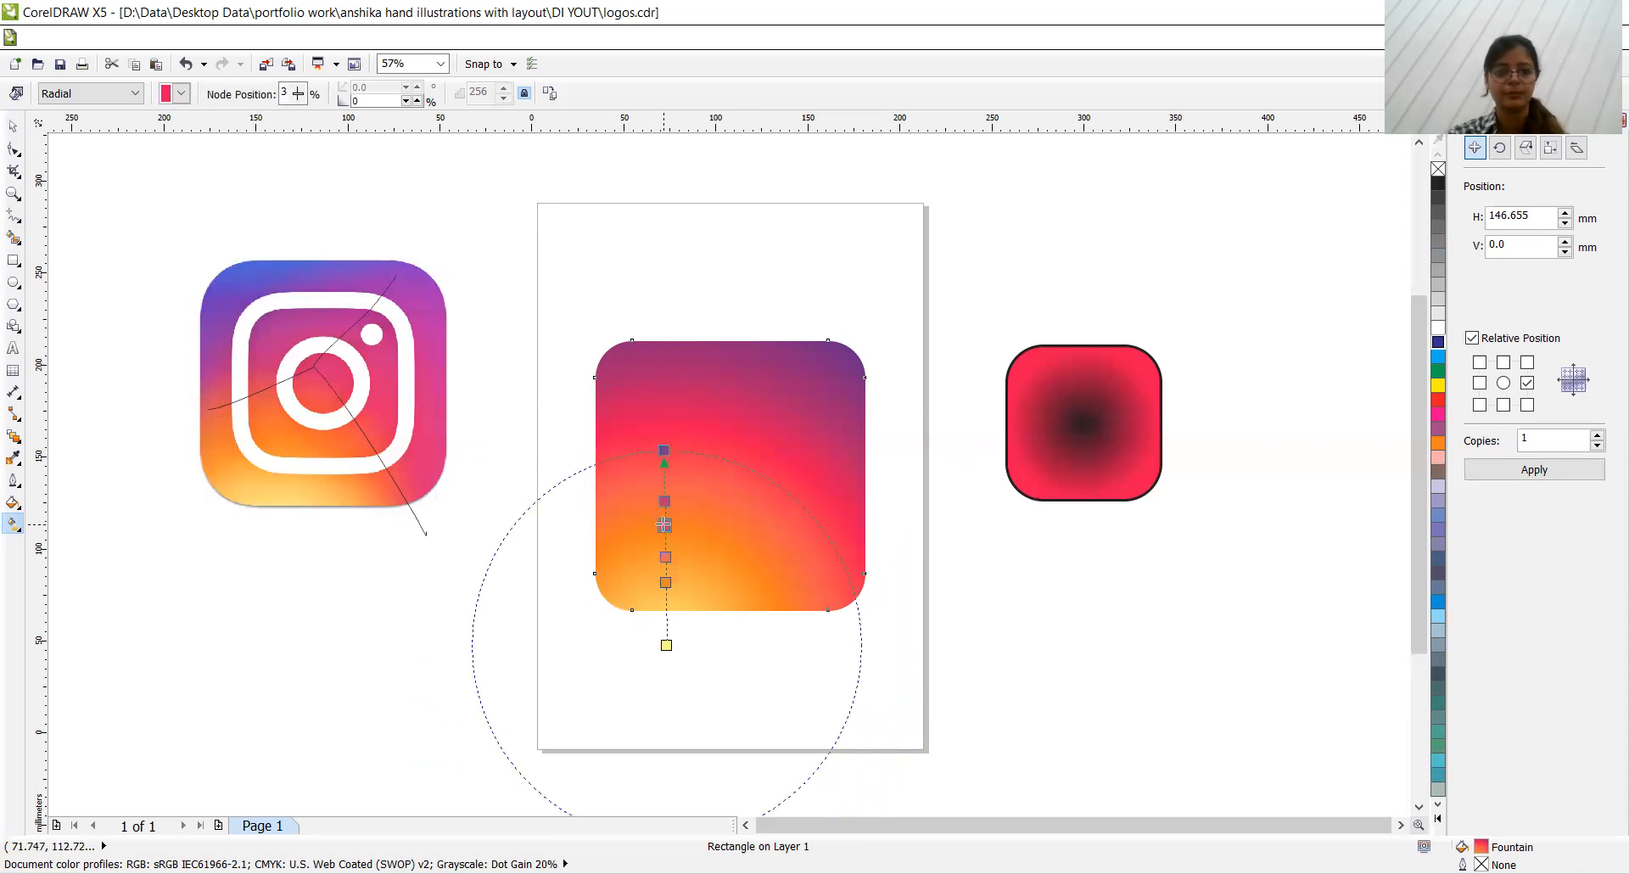
double_click(663, 525)
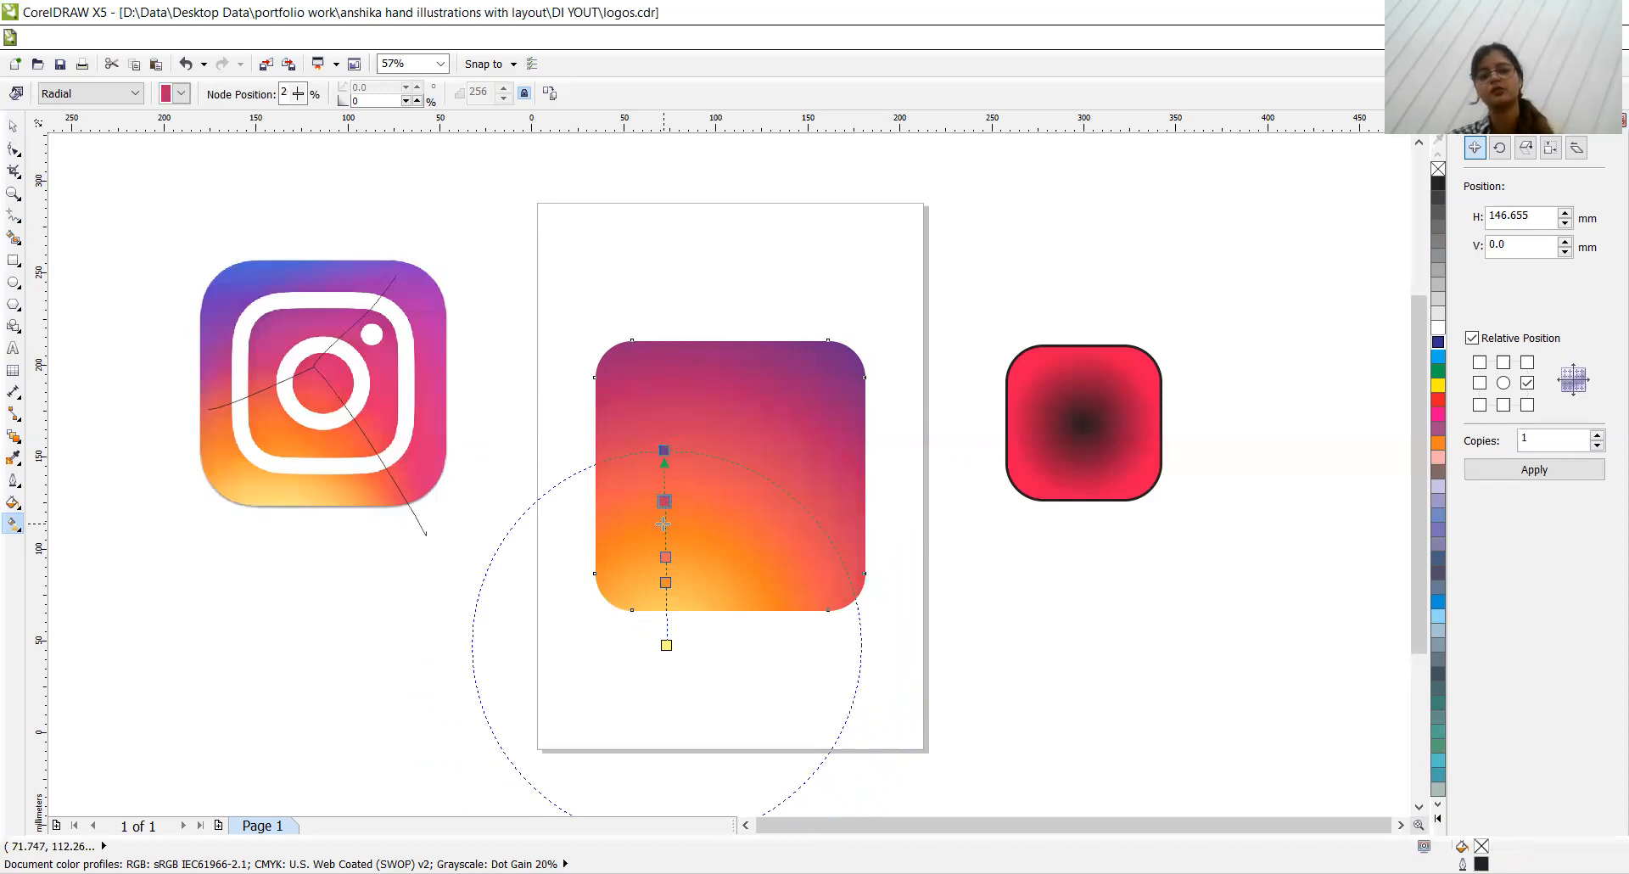
Step: Undo the deletion of the pinkish-red gradient node, and try two pink palette colours on it, undoing each
key("ctrl+z")
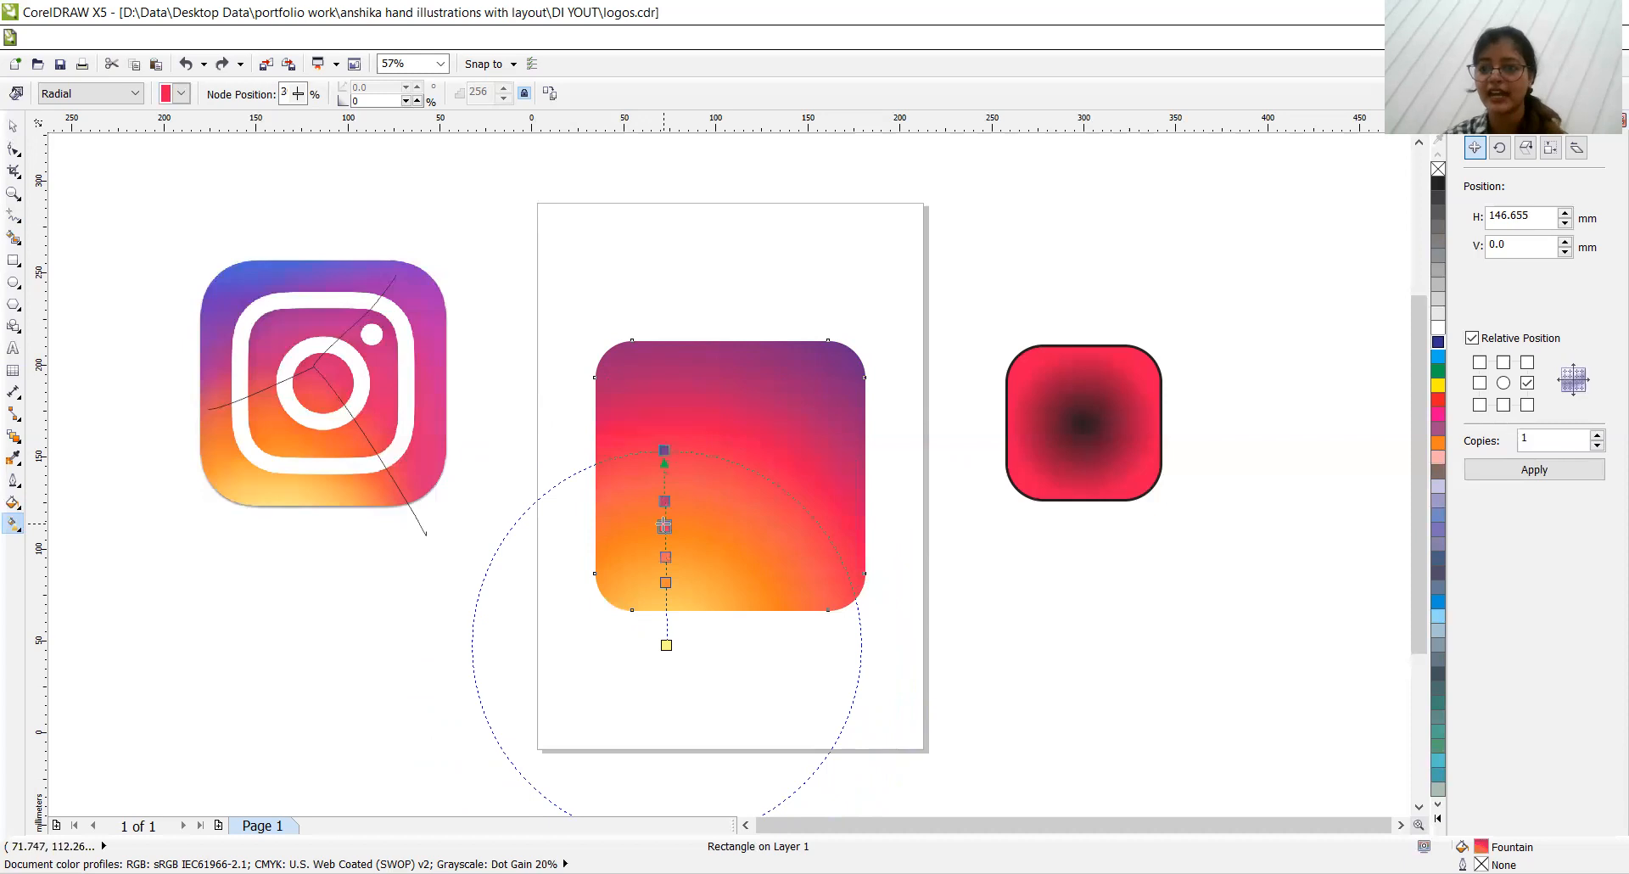
left_click(1438, 416)
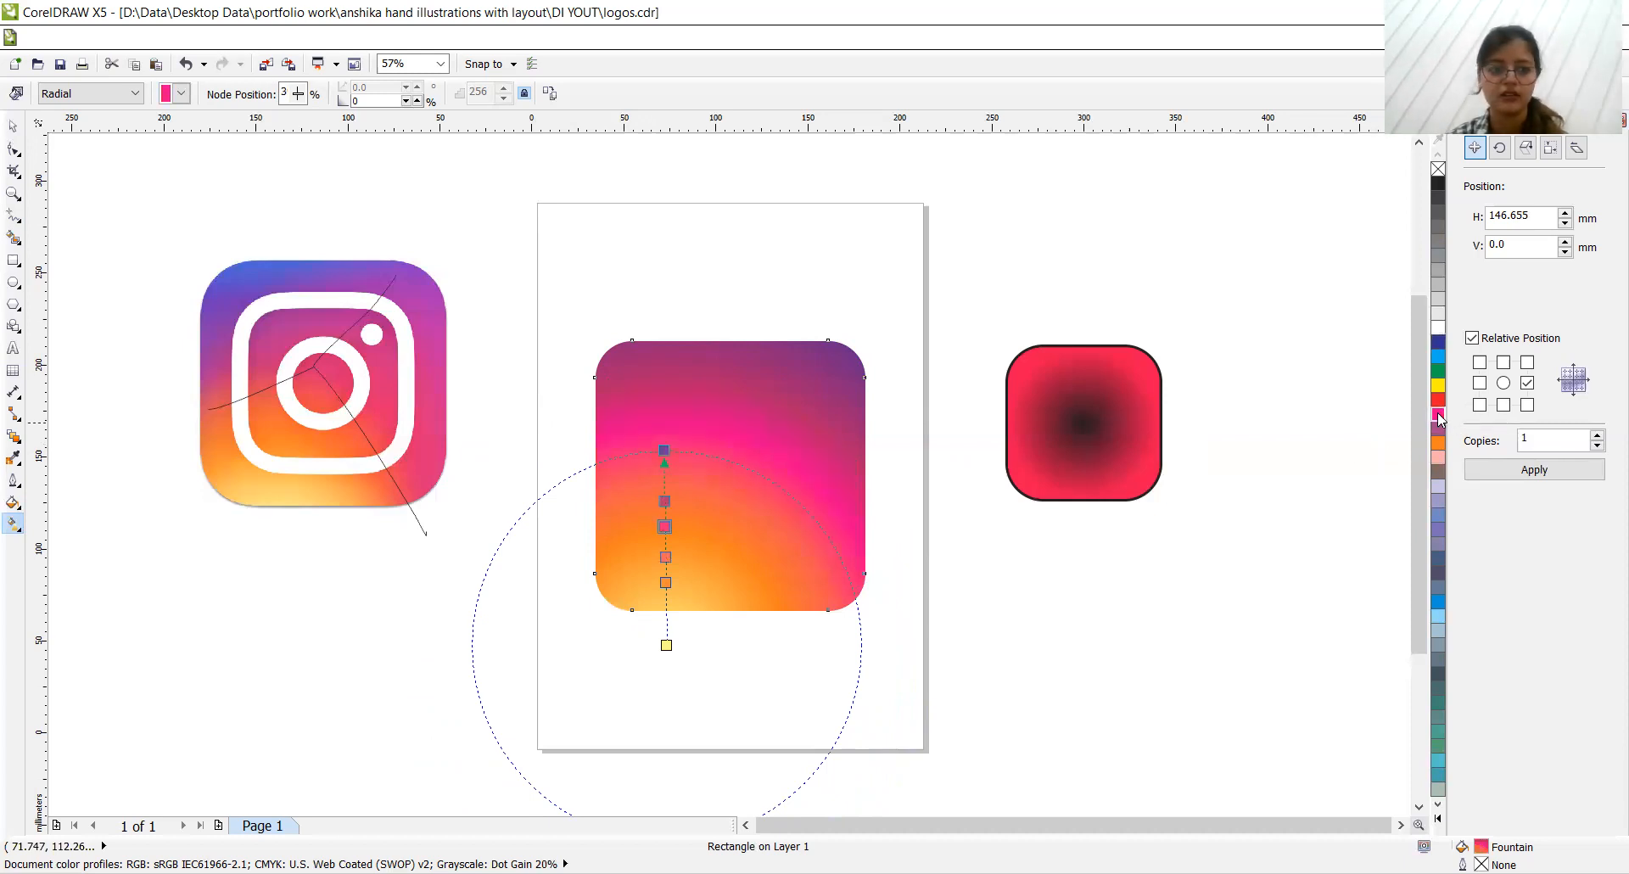
left_click(1437, 819)
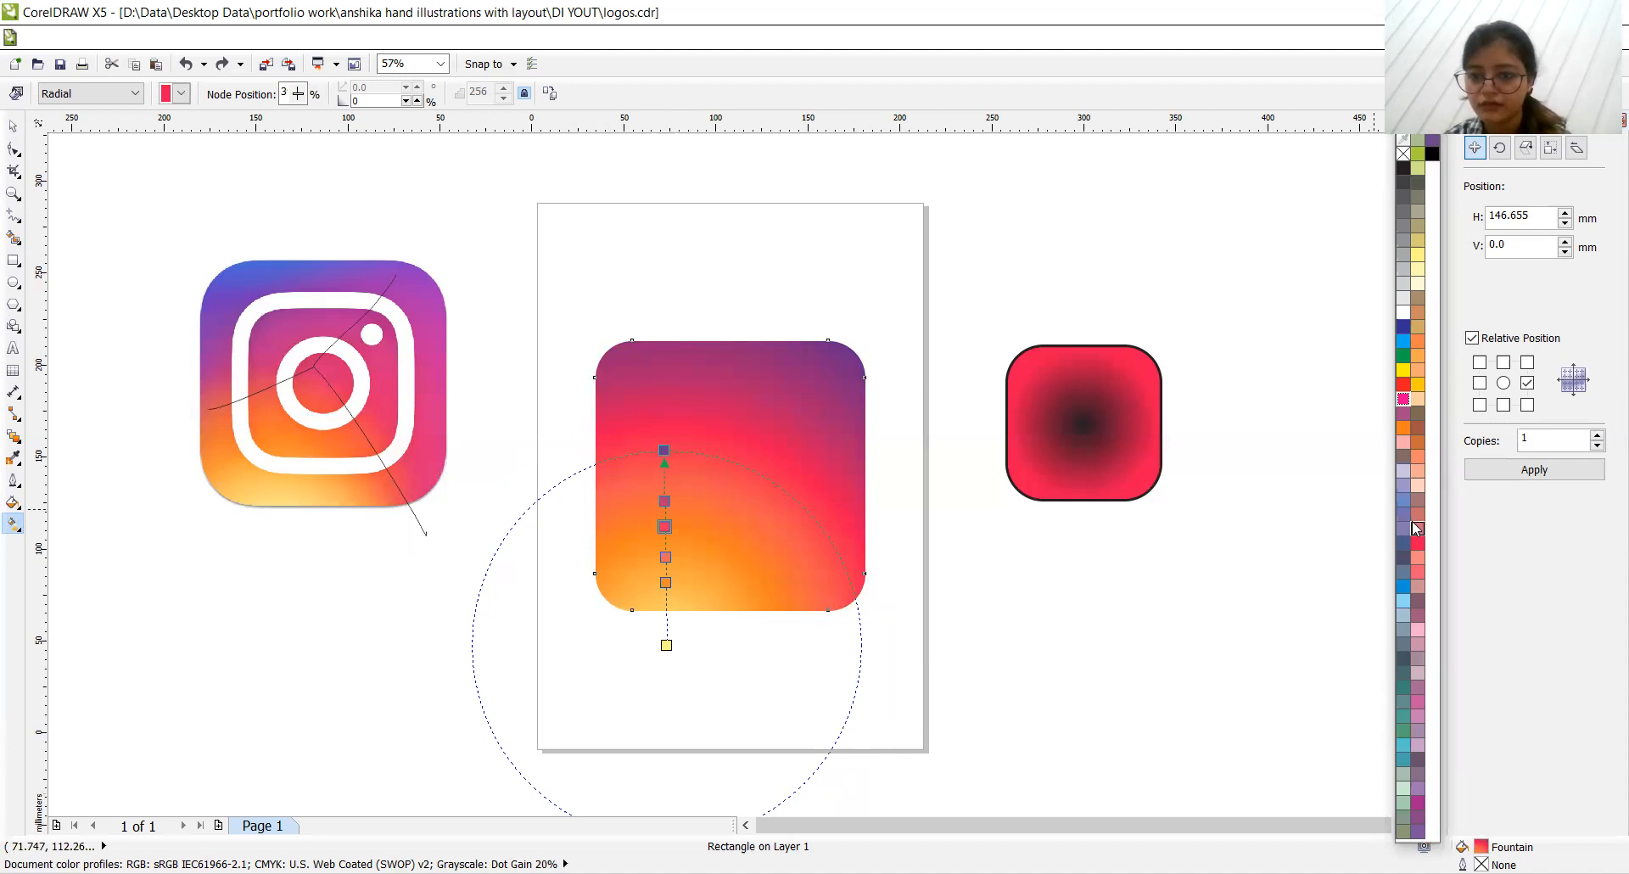
left_click(1418, 572)
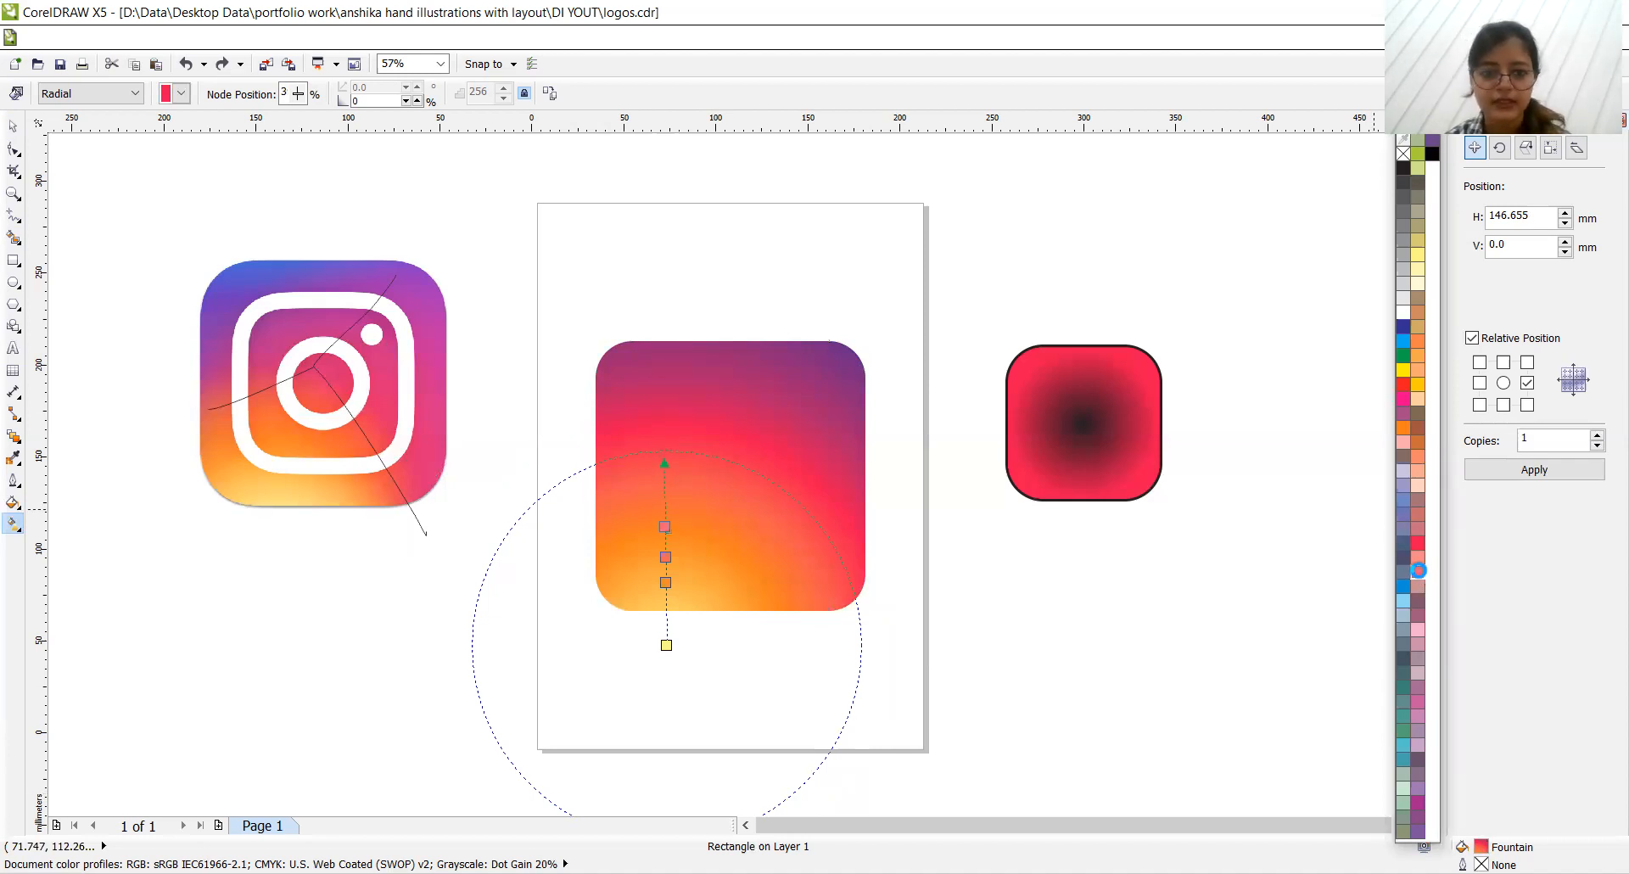
key("ctrl+z")
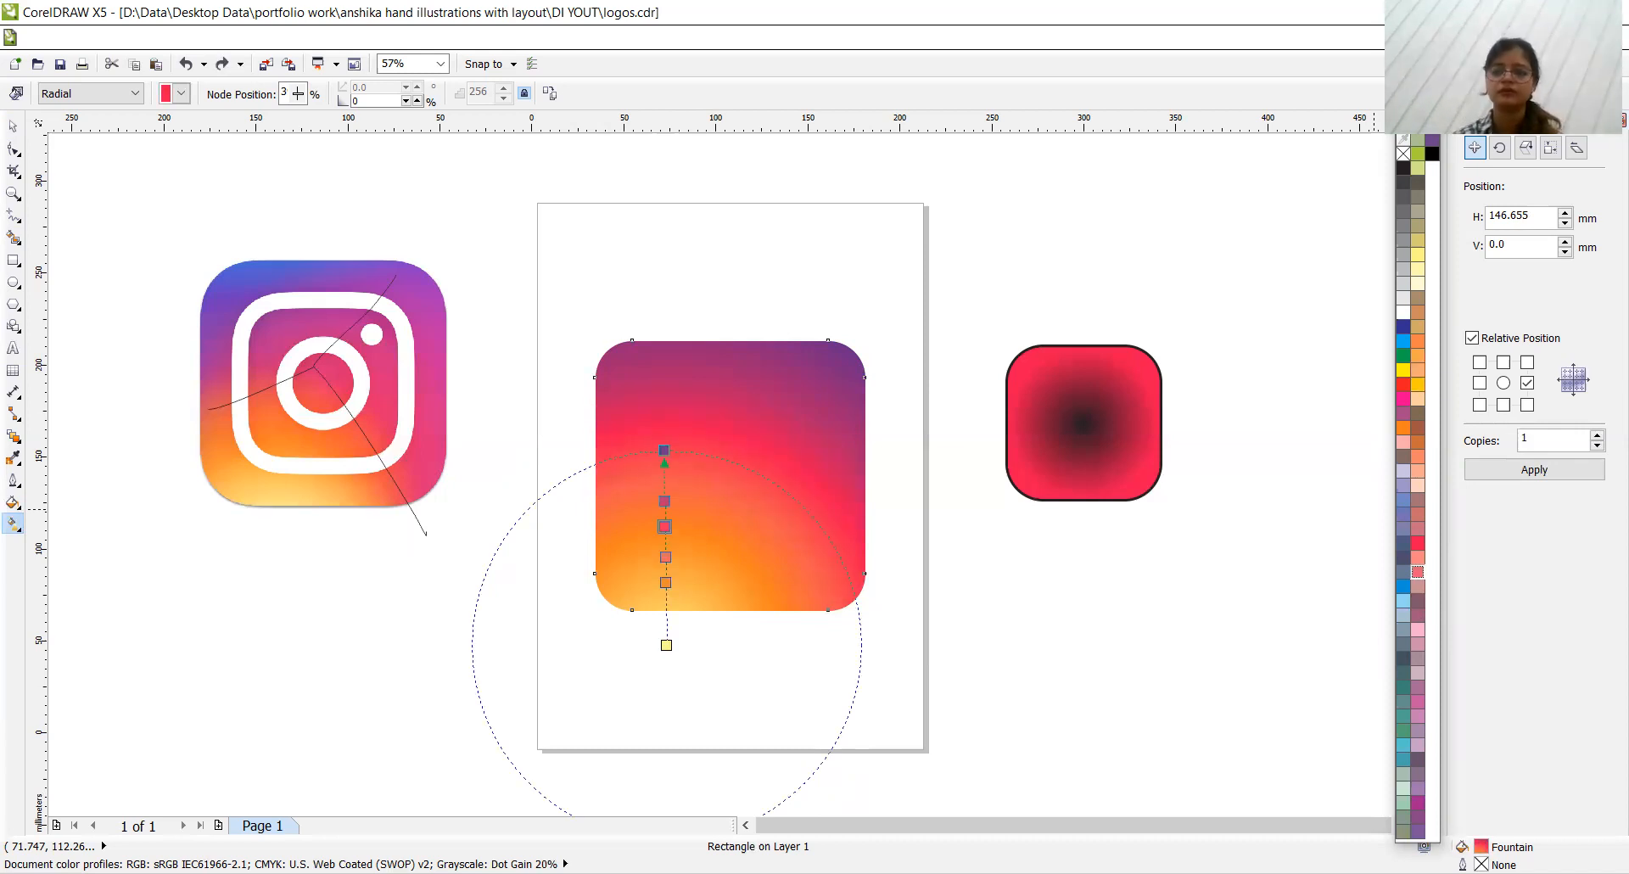
Step: Change the fountain fill's purple end colour to #7D3B8F (CMYK 65, 100, 3, 0), apply it, and undo the pinkish-red node's purple recolouring
double_click(1481, 847)
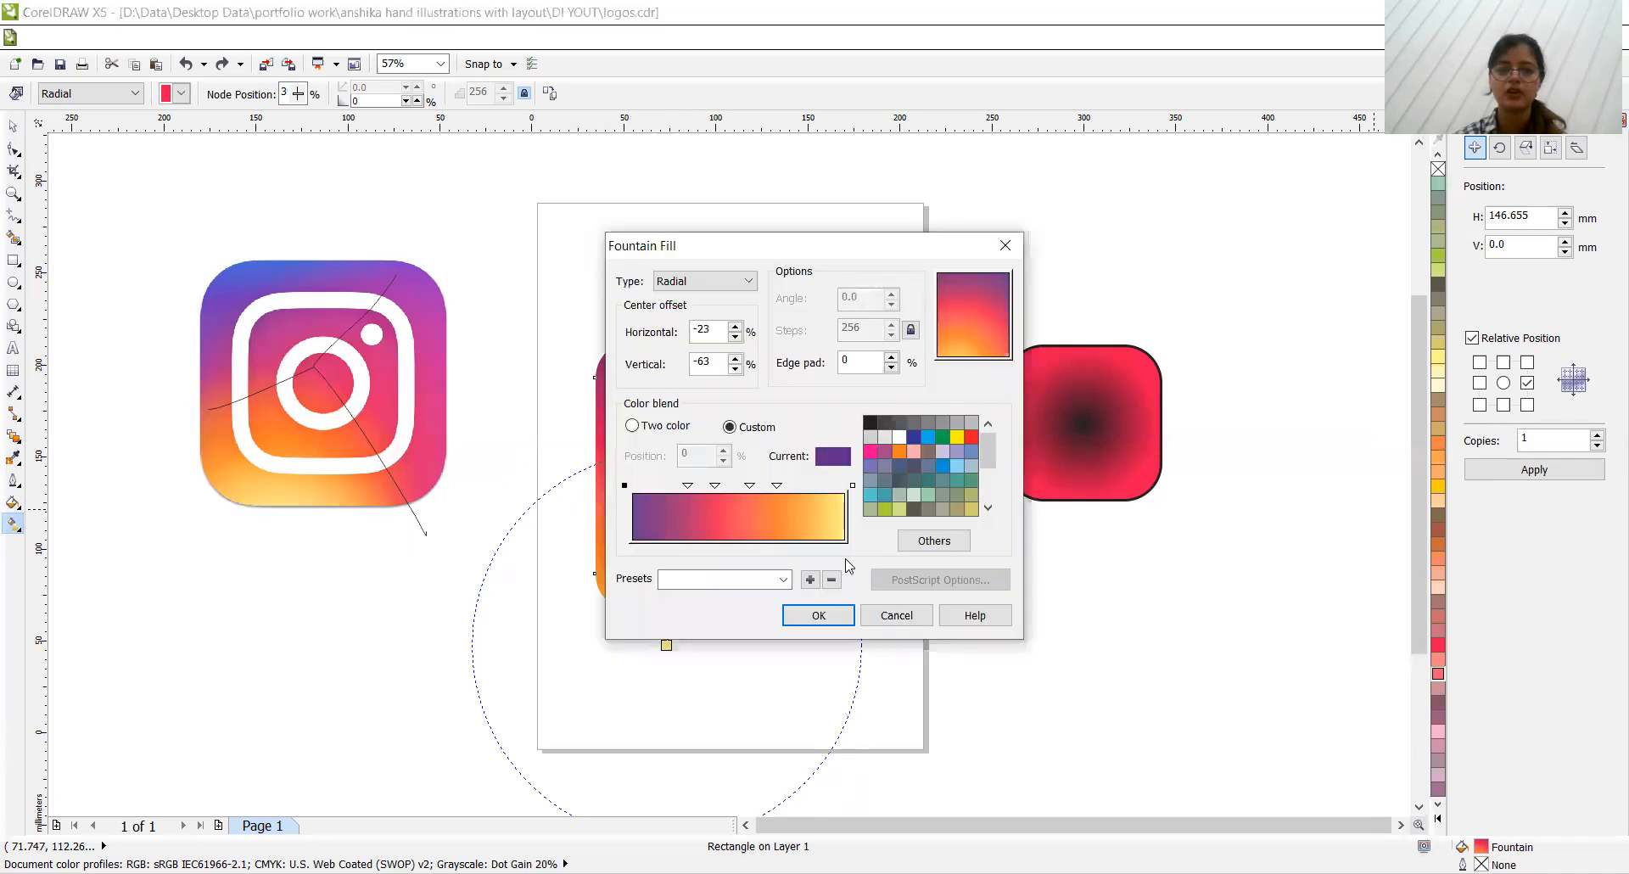
left_click(931, 547)
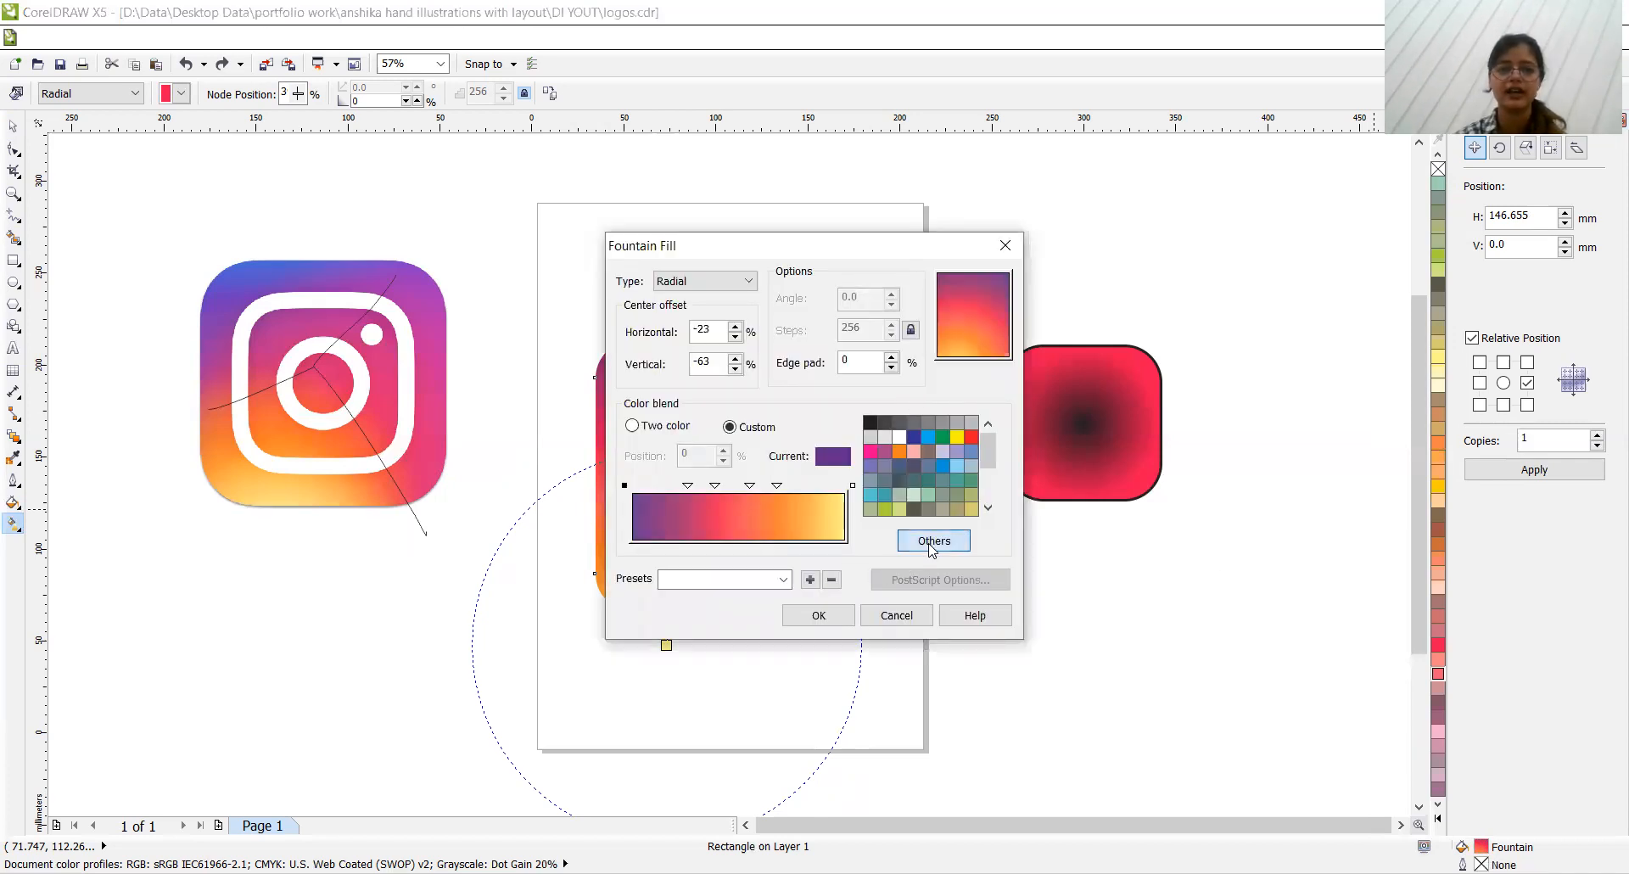
left_click(931, 545)
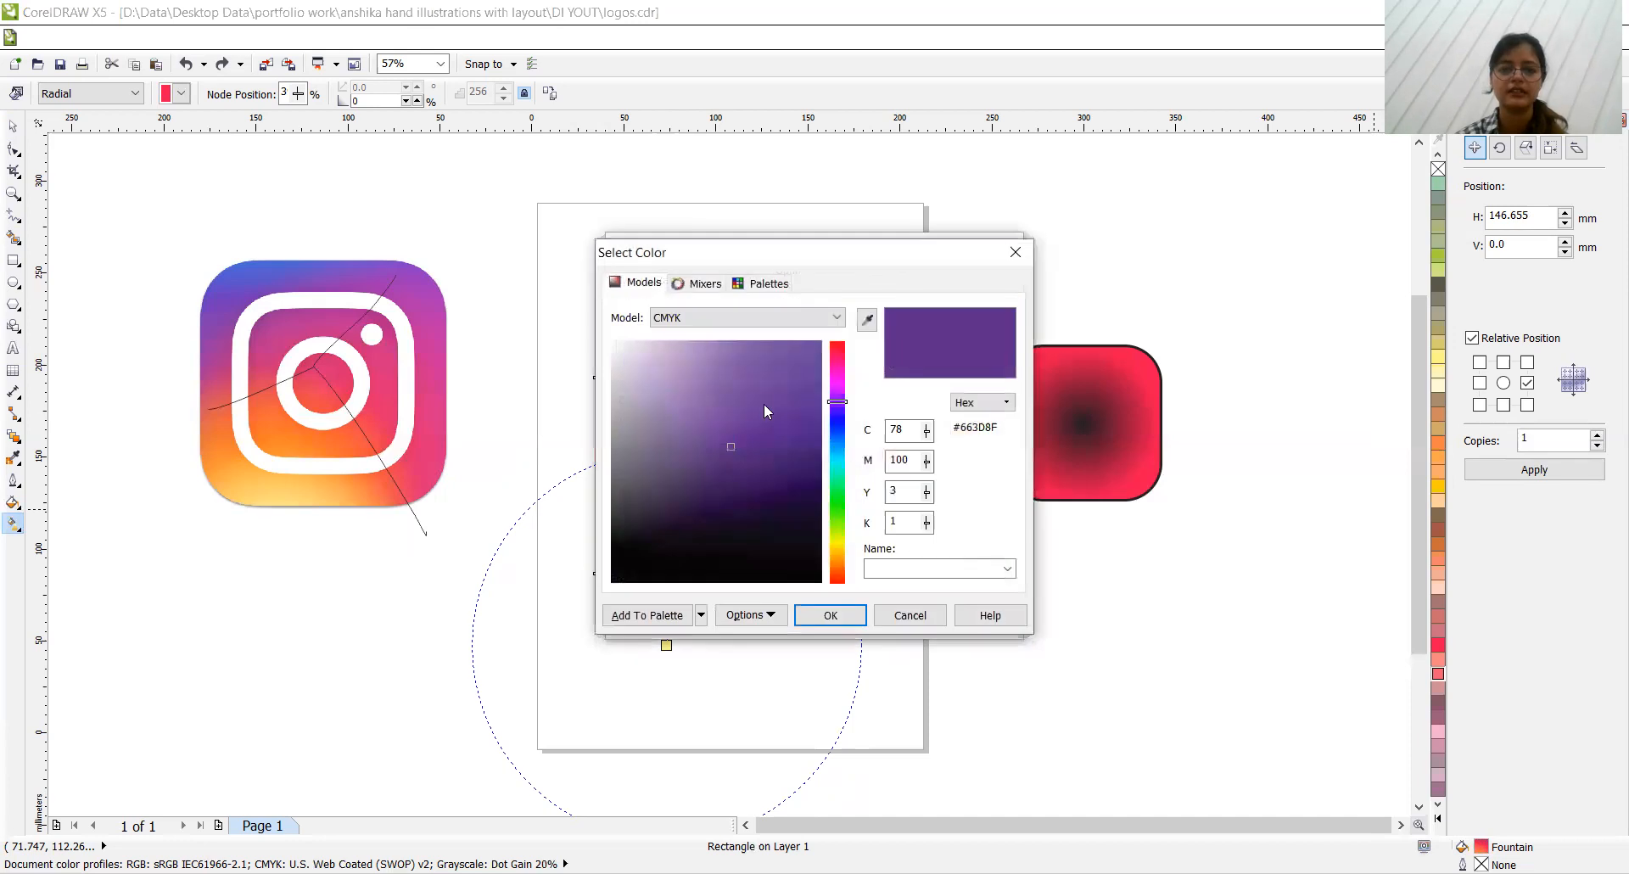
left_click(777, 439)
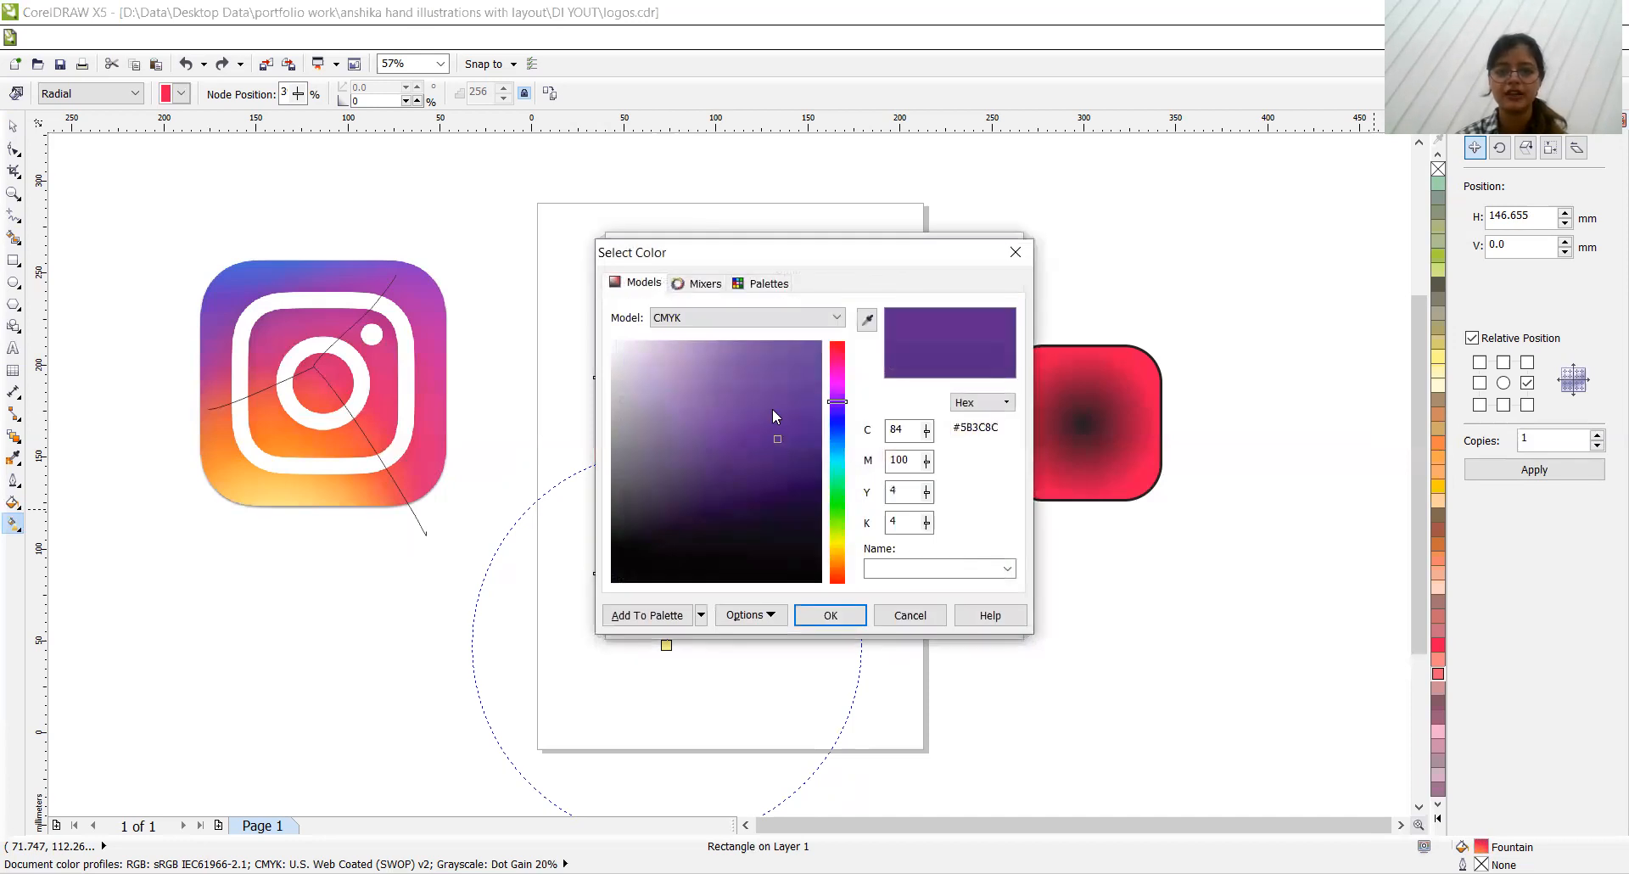
left_click(837, 389)
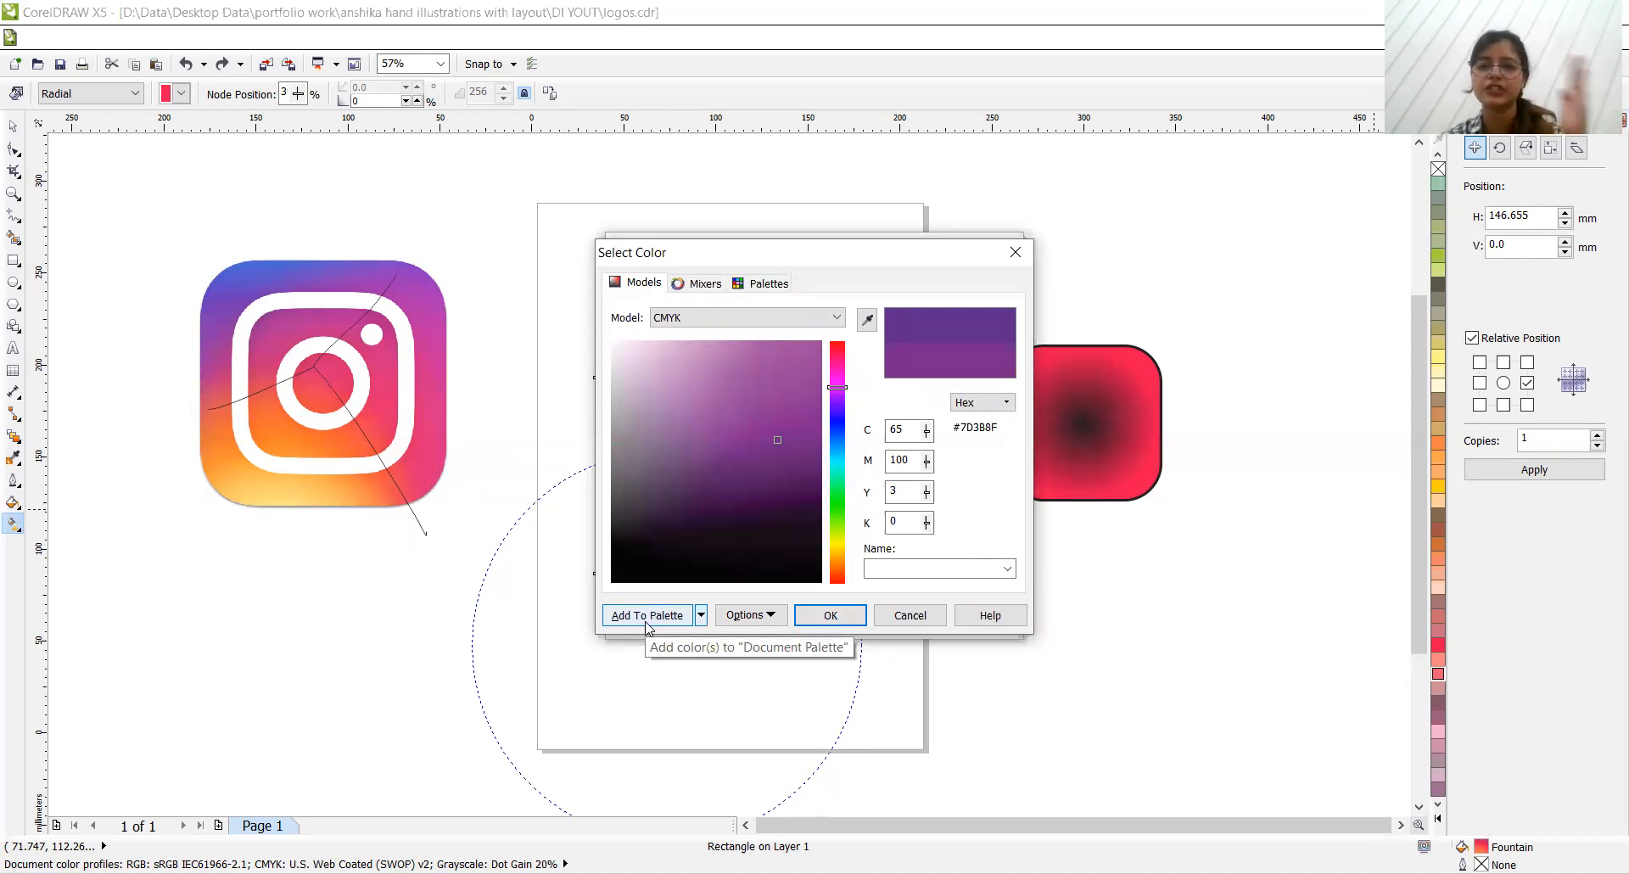
left_click(828, 617)
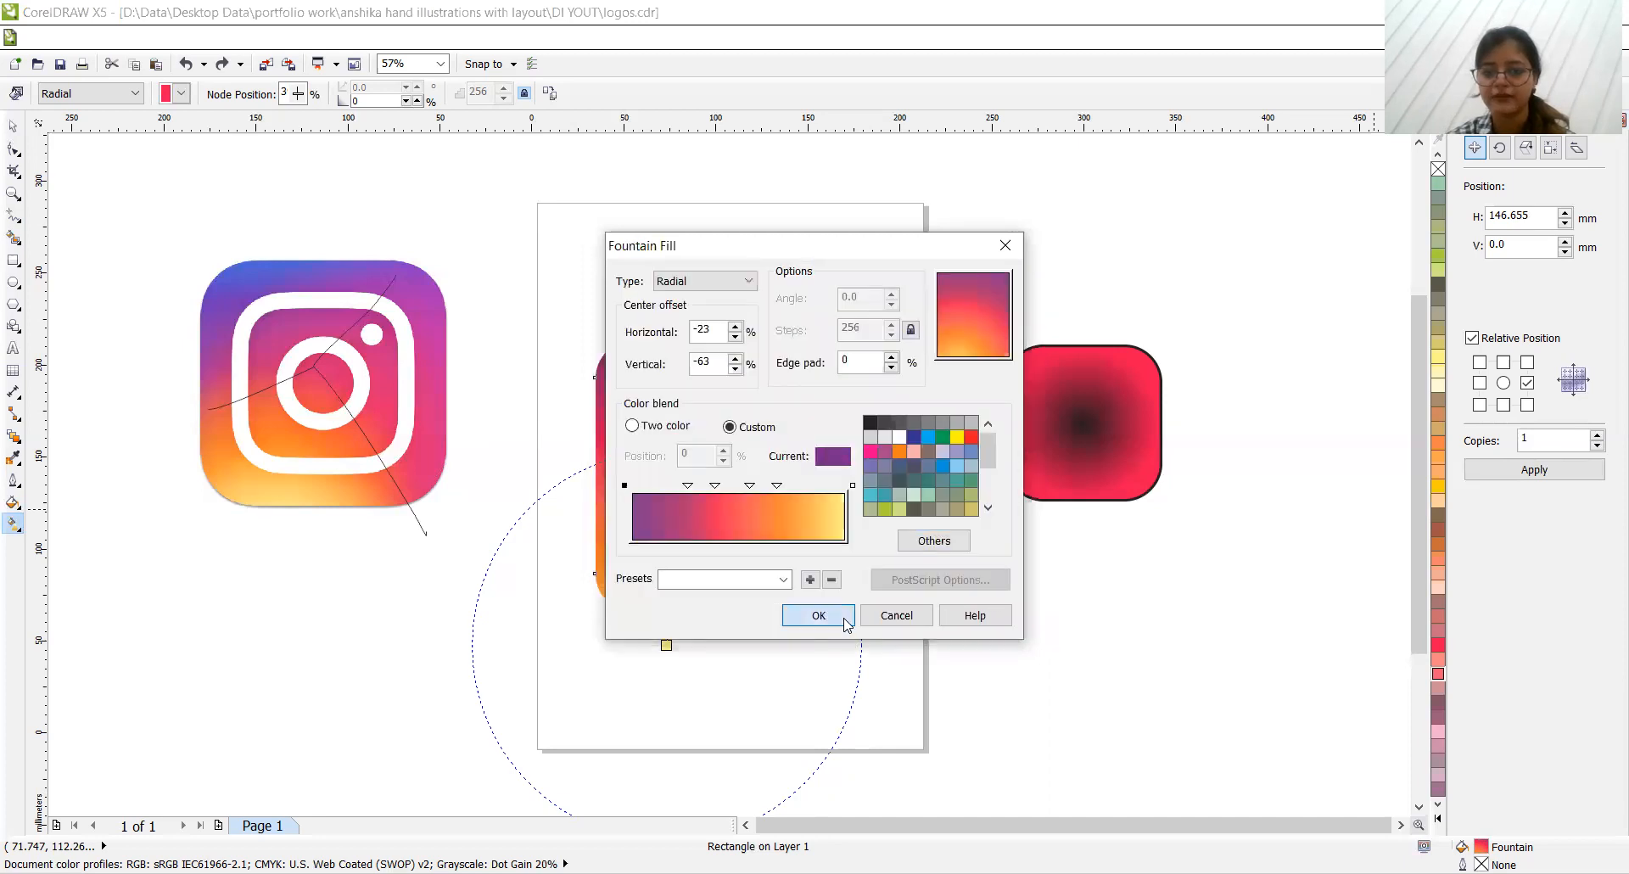
left_click(845, 619)
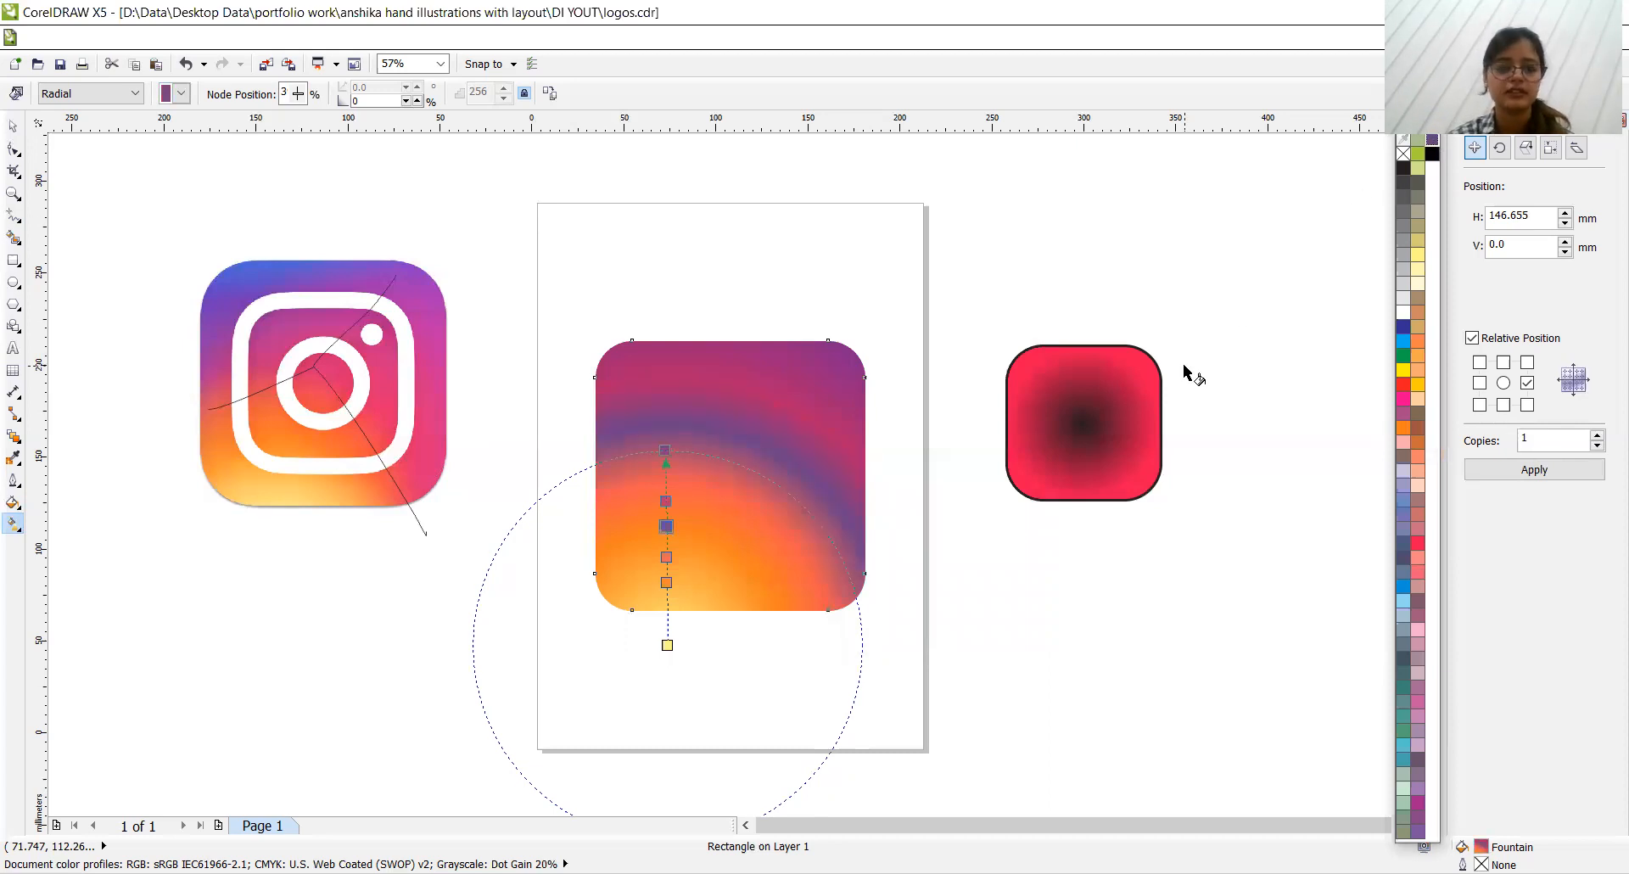
key("ctrl+z")
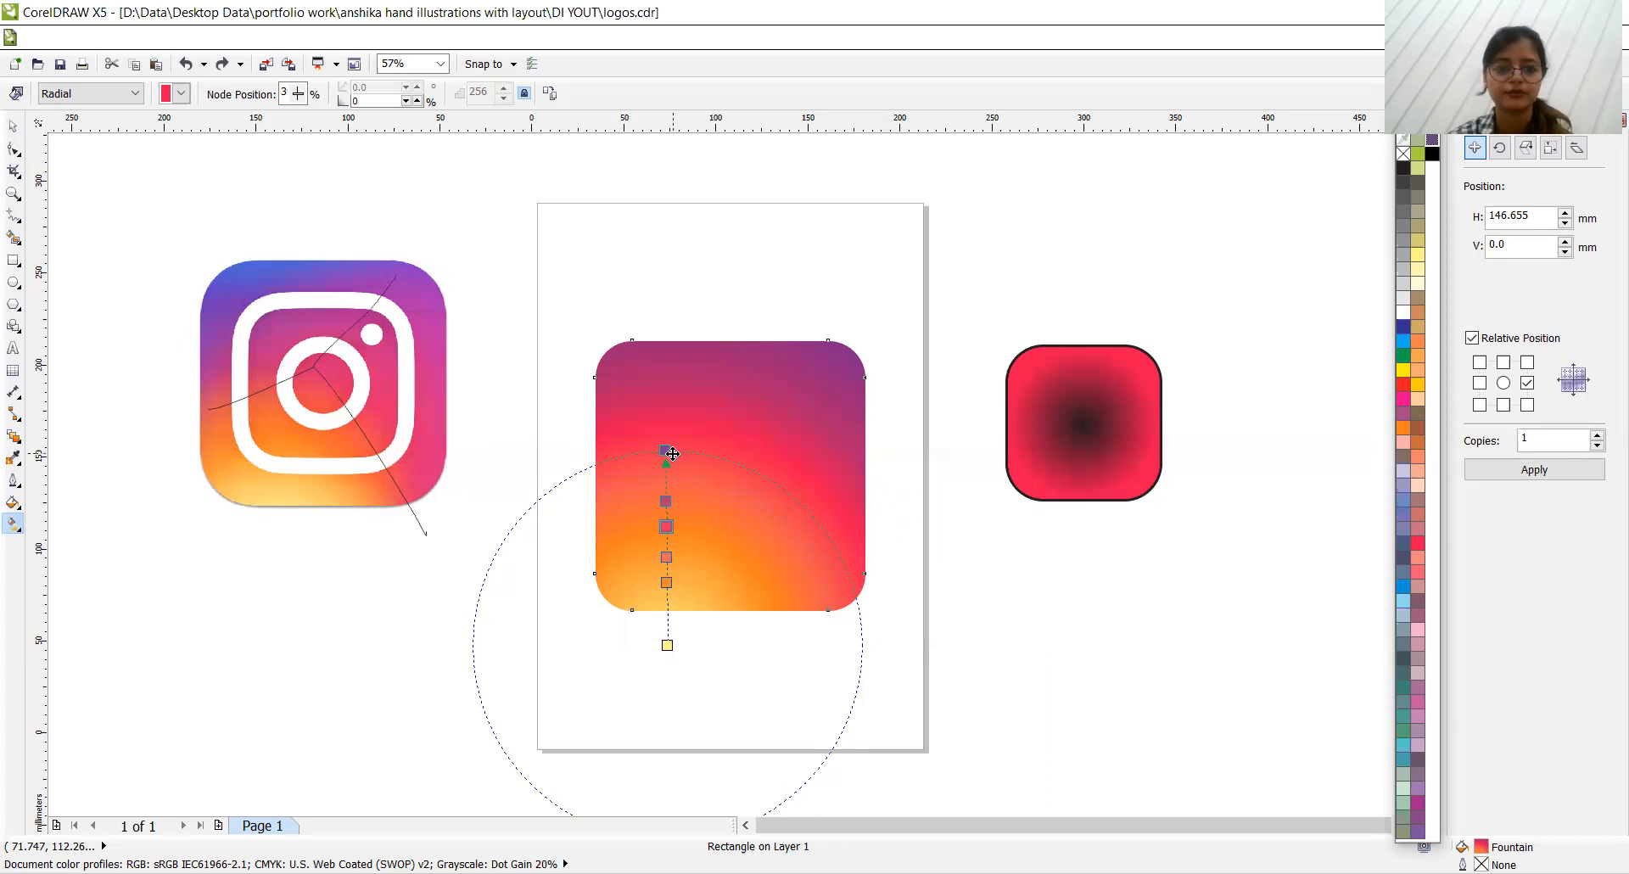
Step: Extend the gradient's end upward, move the adjacent node closer to it, and colour both nodes with the palette's dark purple
left_click_drag(669, 452, 670, 407)
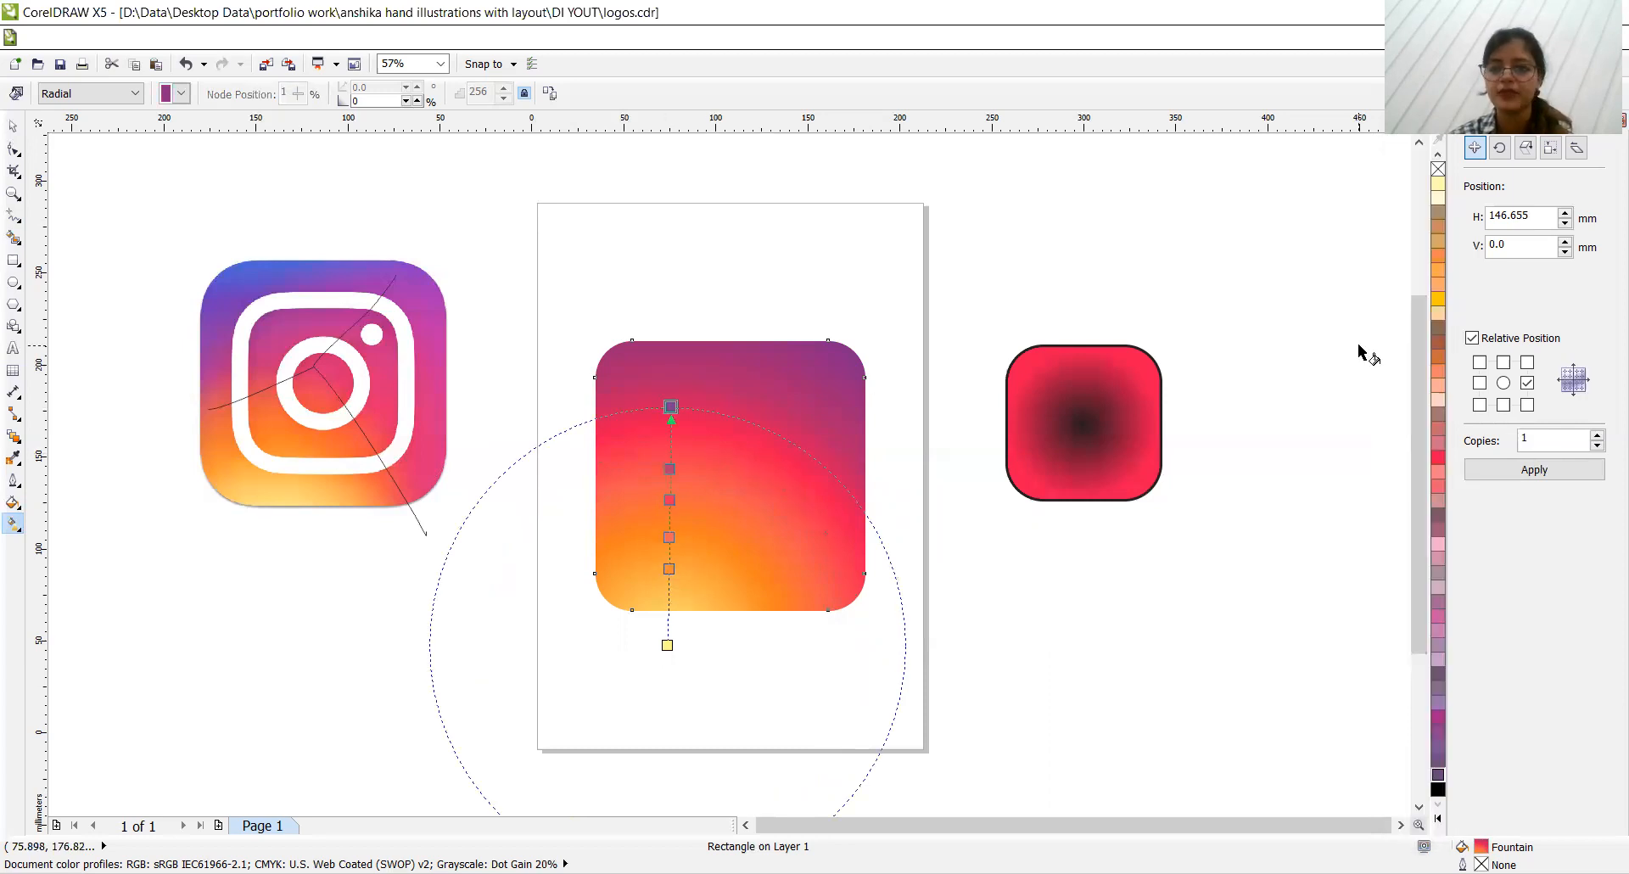
left_click(1438, 817)
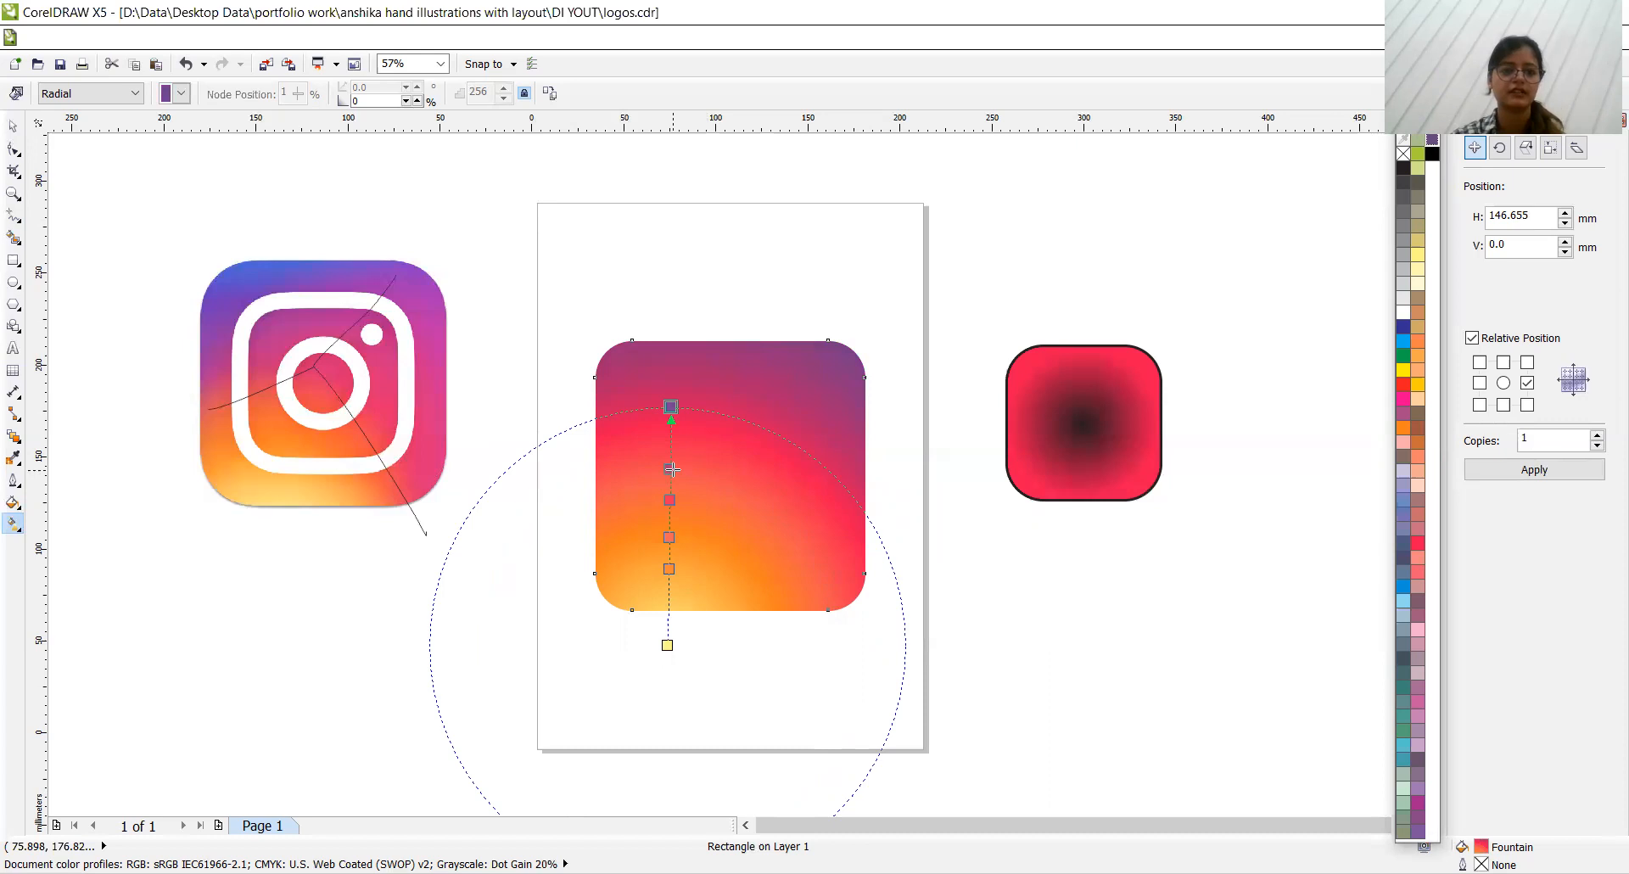
left_click_drag(672, 469, 674, 439)
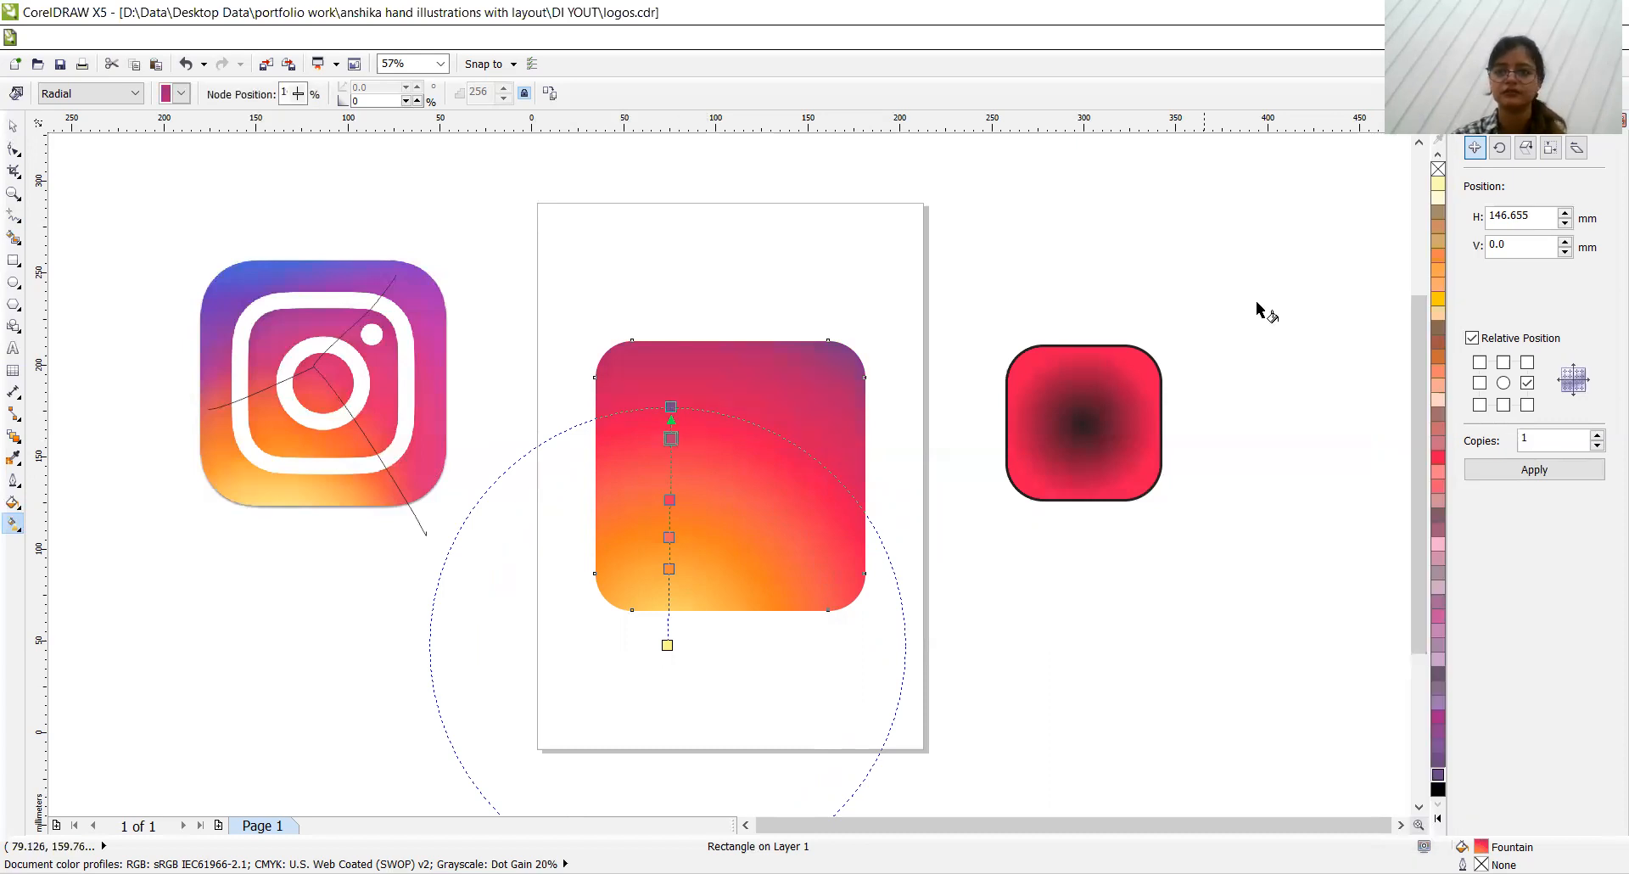
left_click(1438, 820)
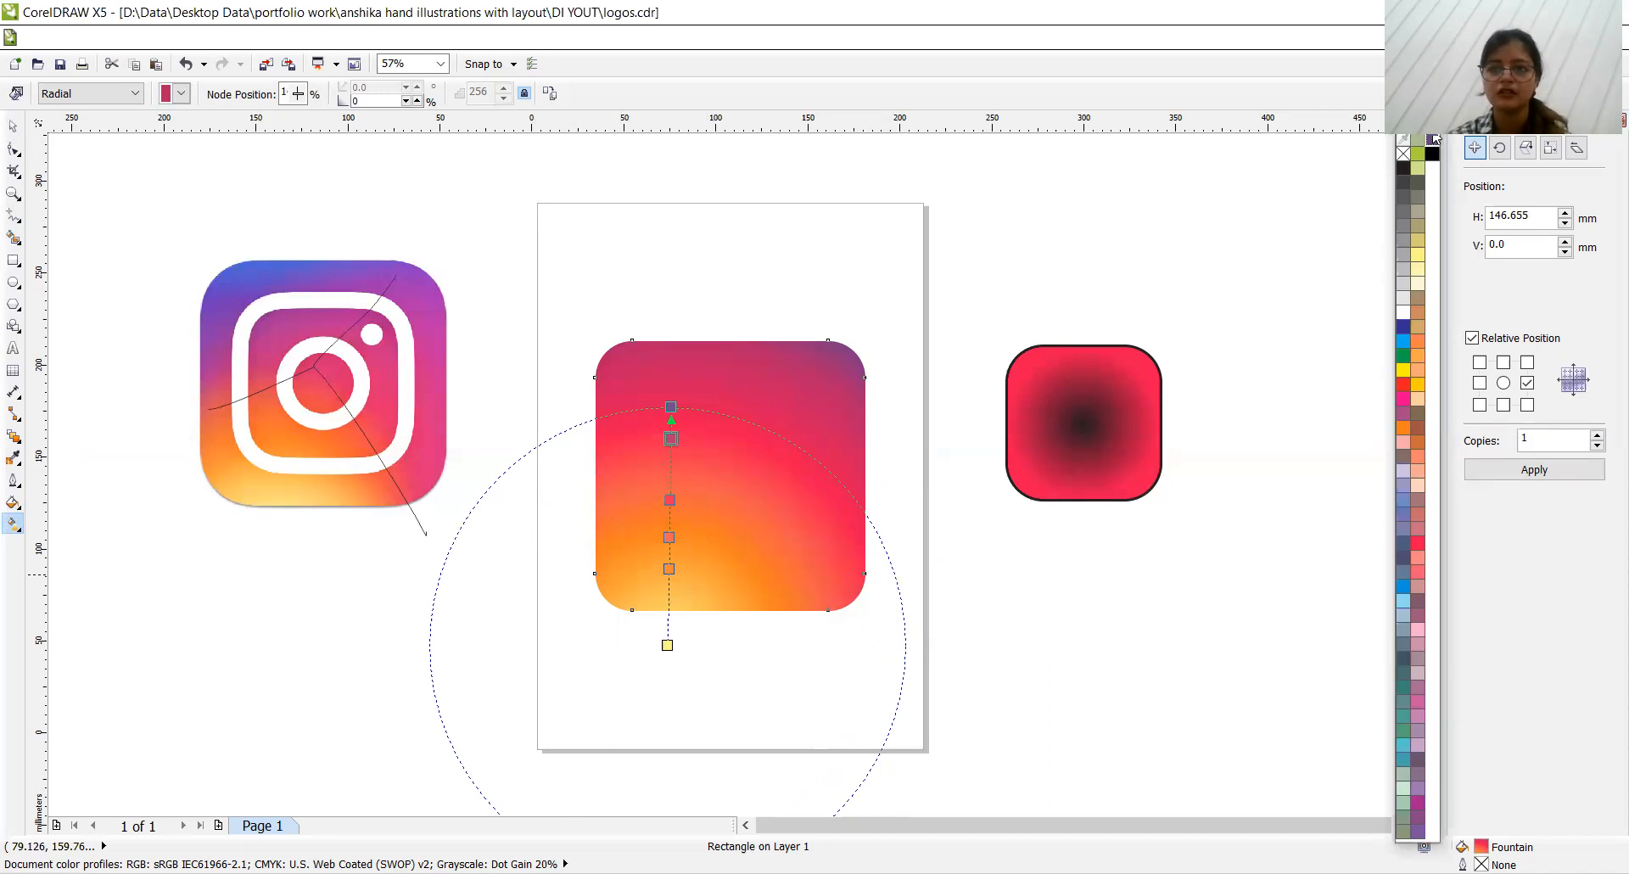
left_click(1433, 143)
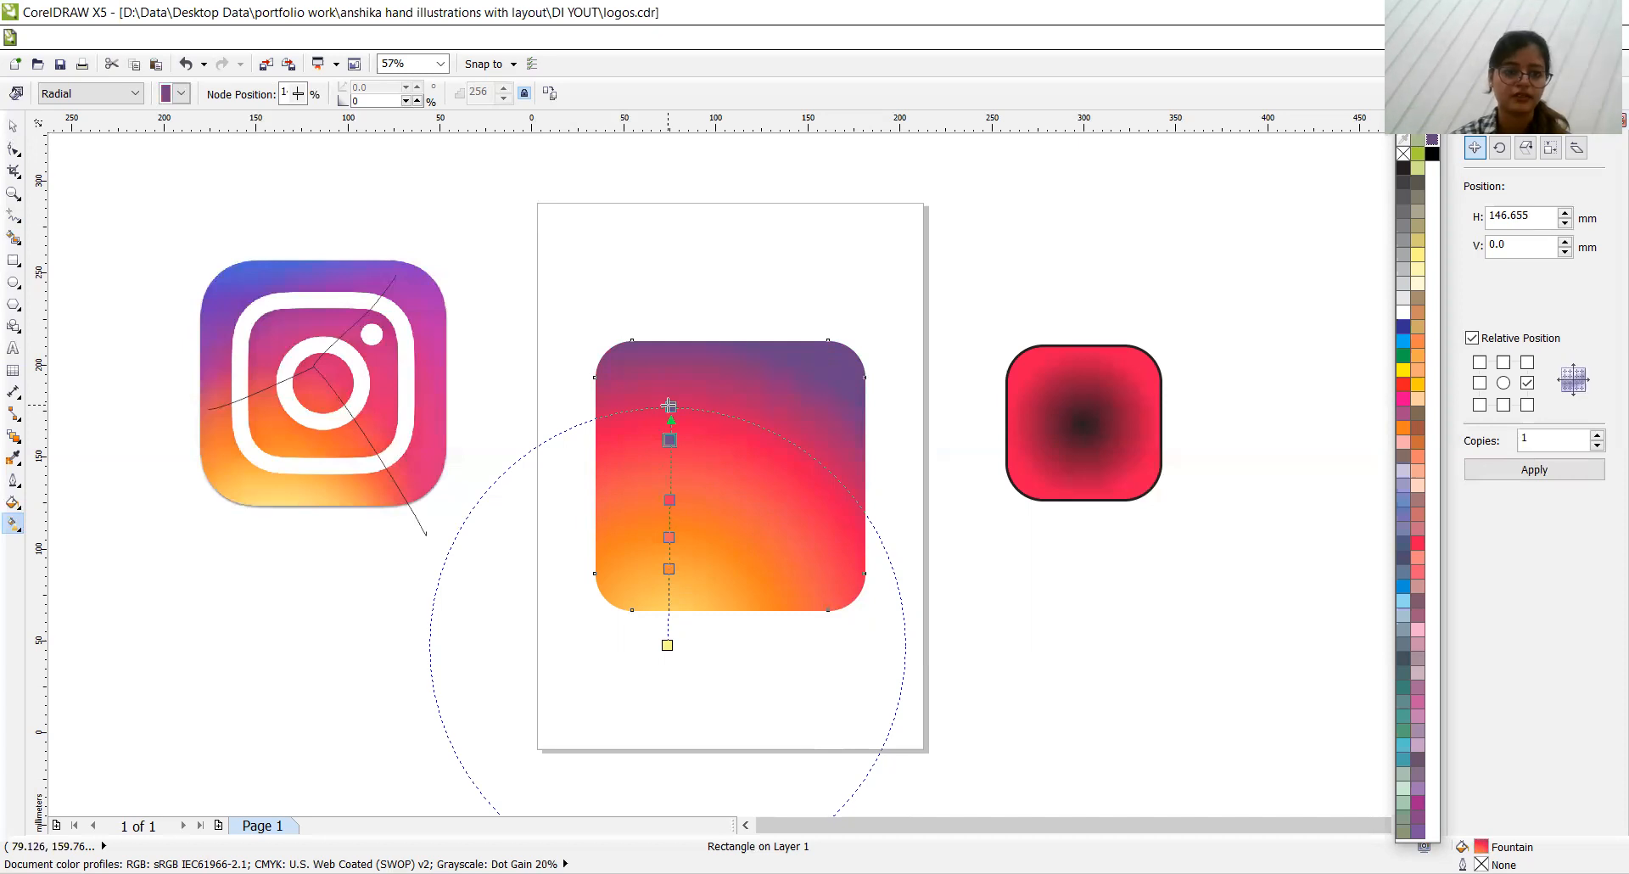
Step: Shorten the gradient and tilt its purple end slightly left, and fine-tune the positions of the purple, orange and orange-red nodes
left_click_drag(670, 407, 637, 445)
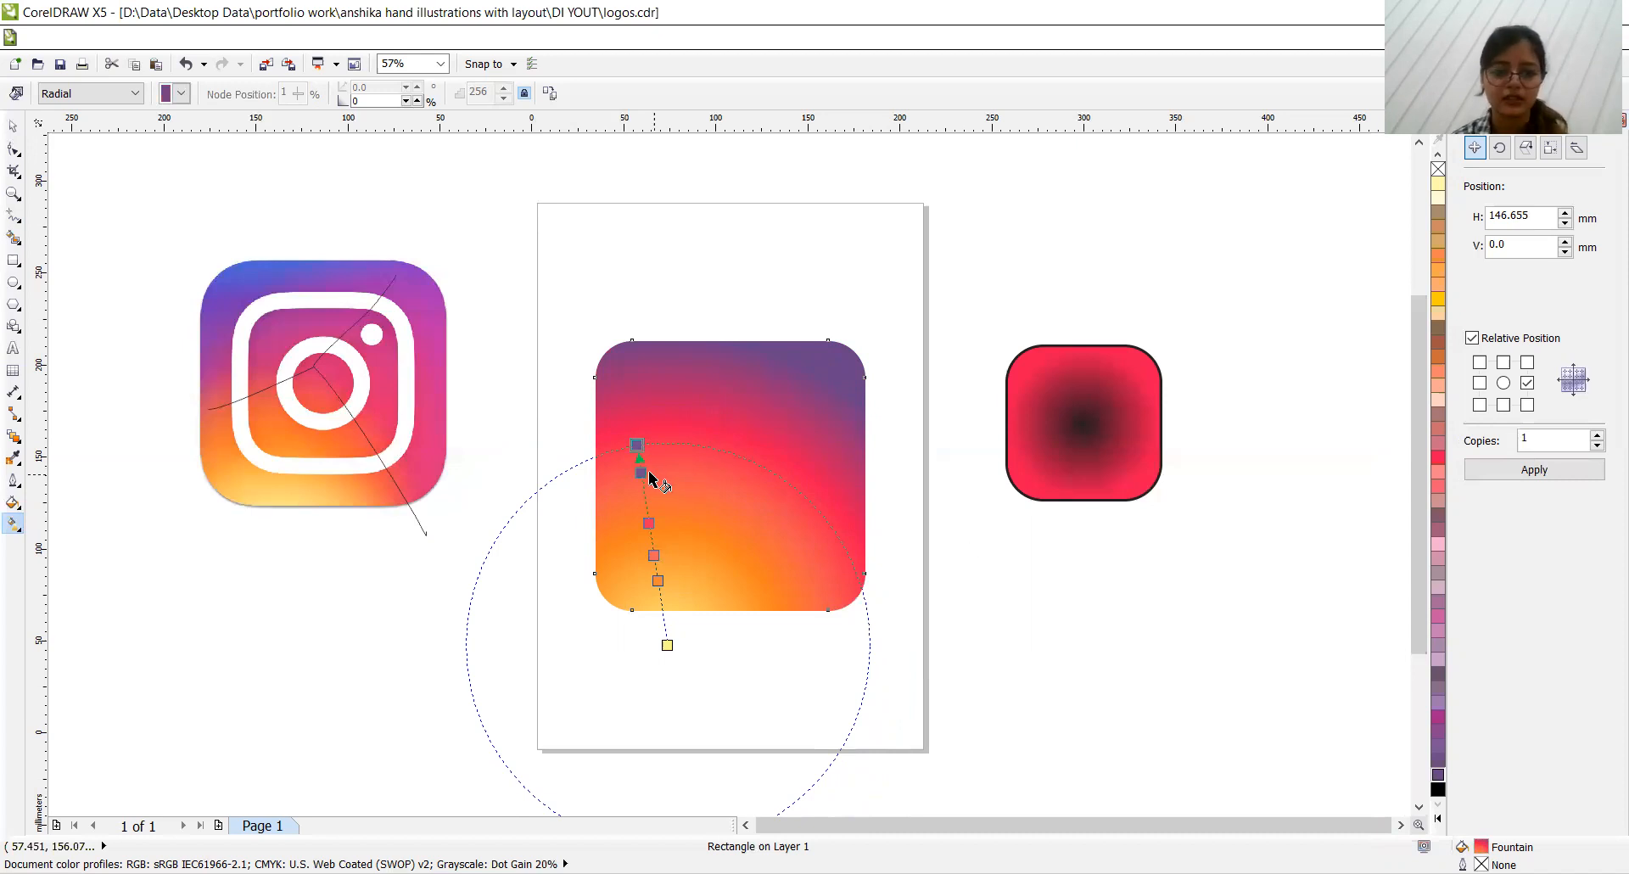
mouse_move(641, 472)
left_mouse_down()
mouse_move(648, 525)
mouse_move(639, 472)
left_mouse_up()
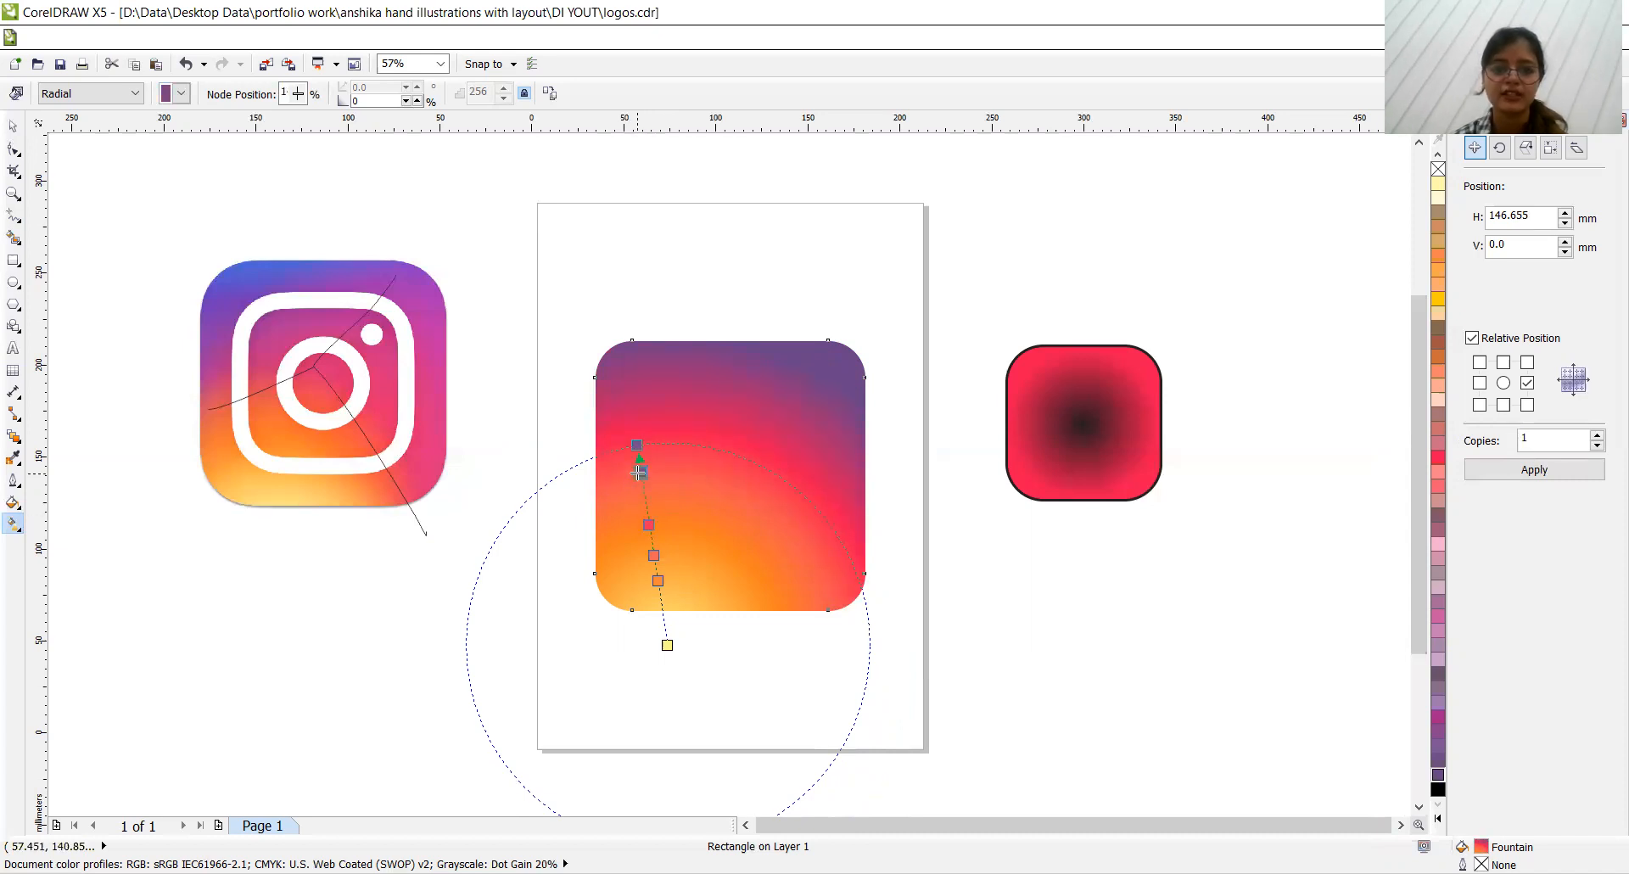
left_click(657, 580)
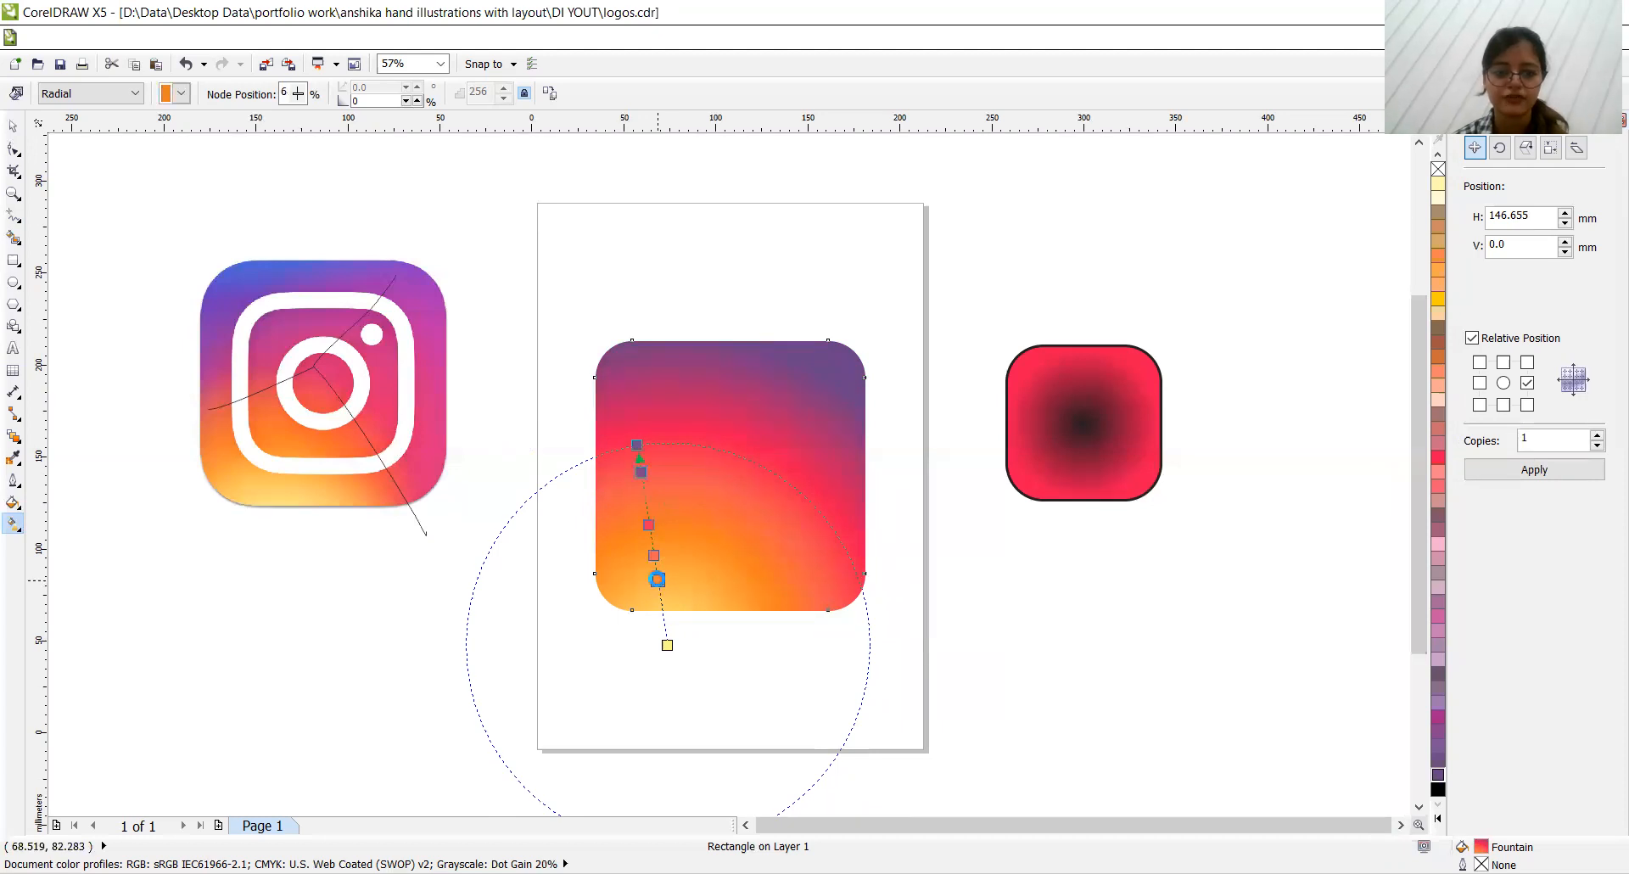
left_click_drag(657, 580, 655, 555)
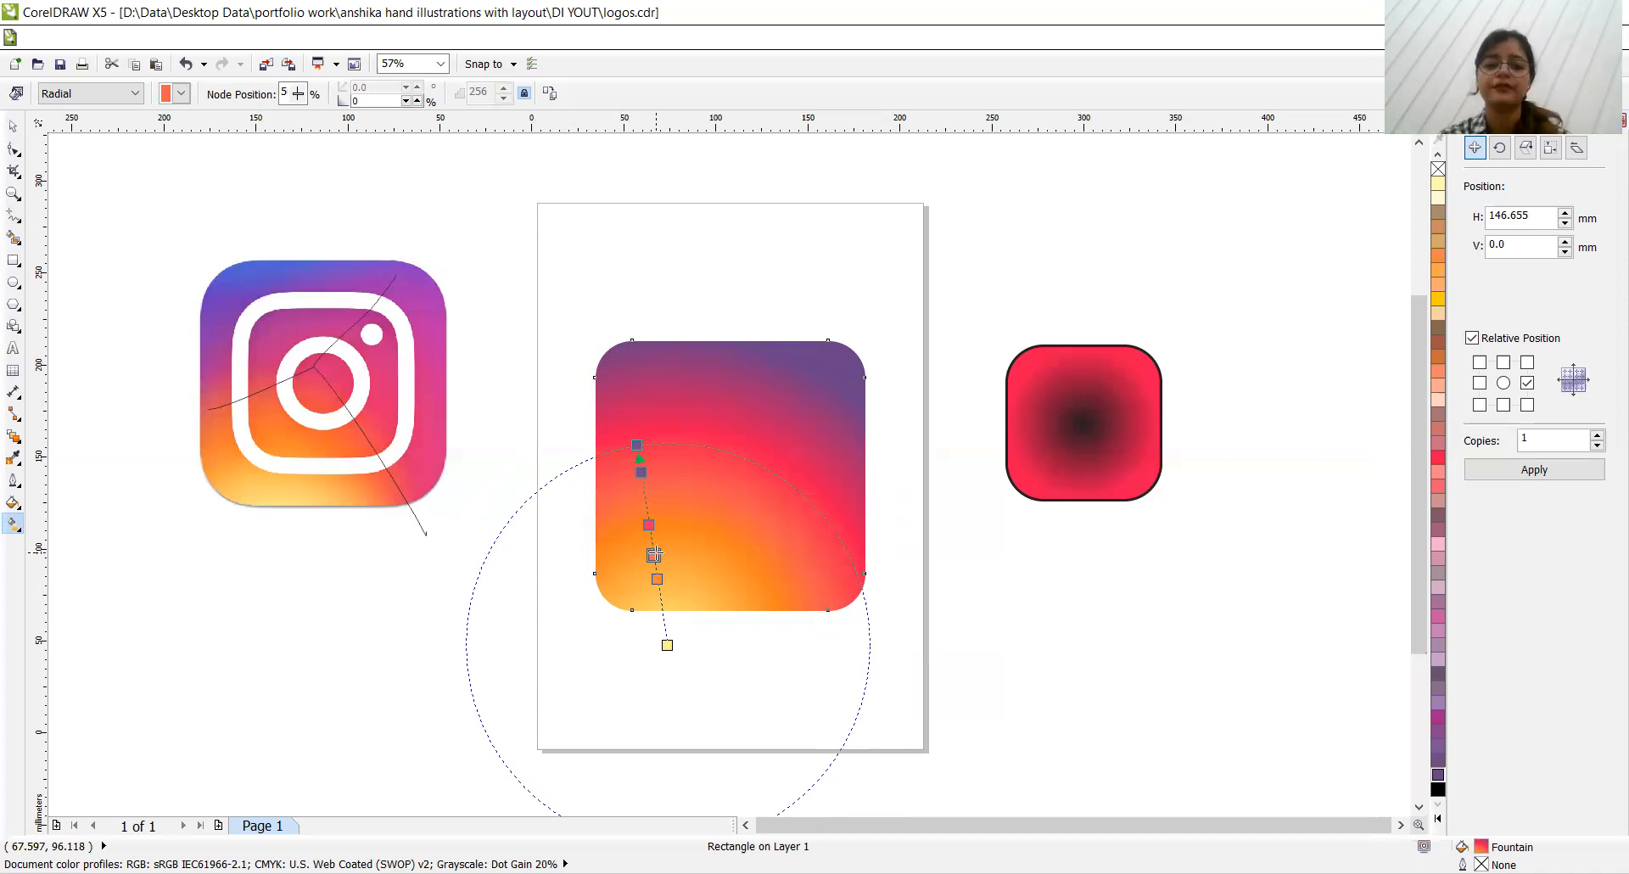
left_click_drag(654, 554, 649, 536)
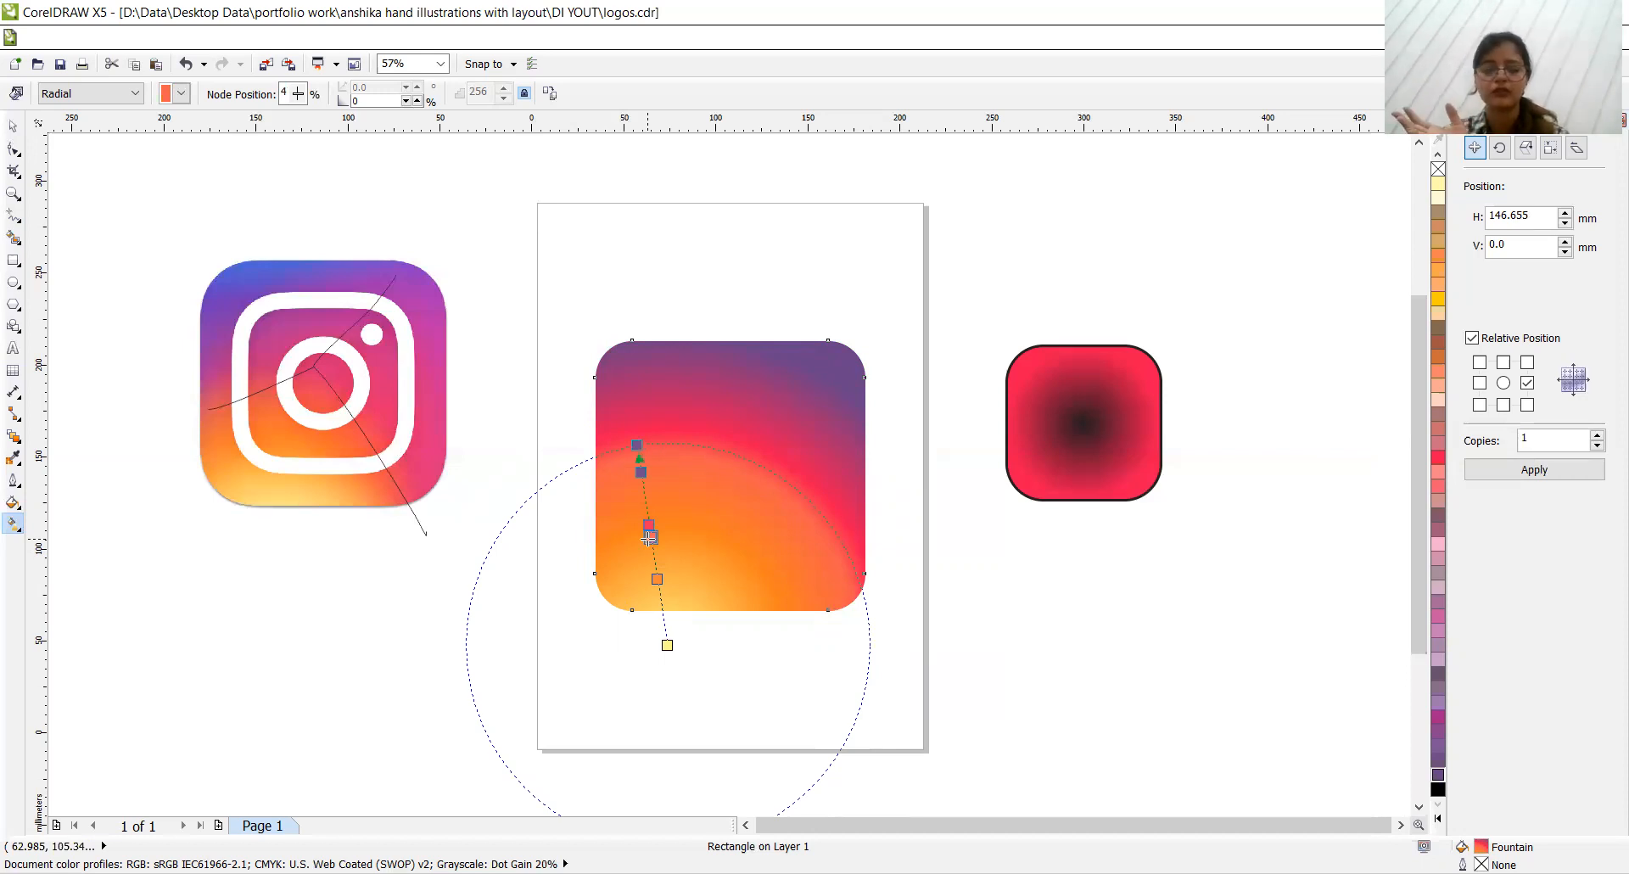
left_click_drag(651, 536, 654, 553)
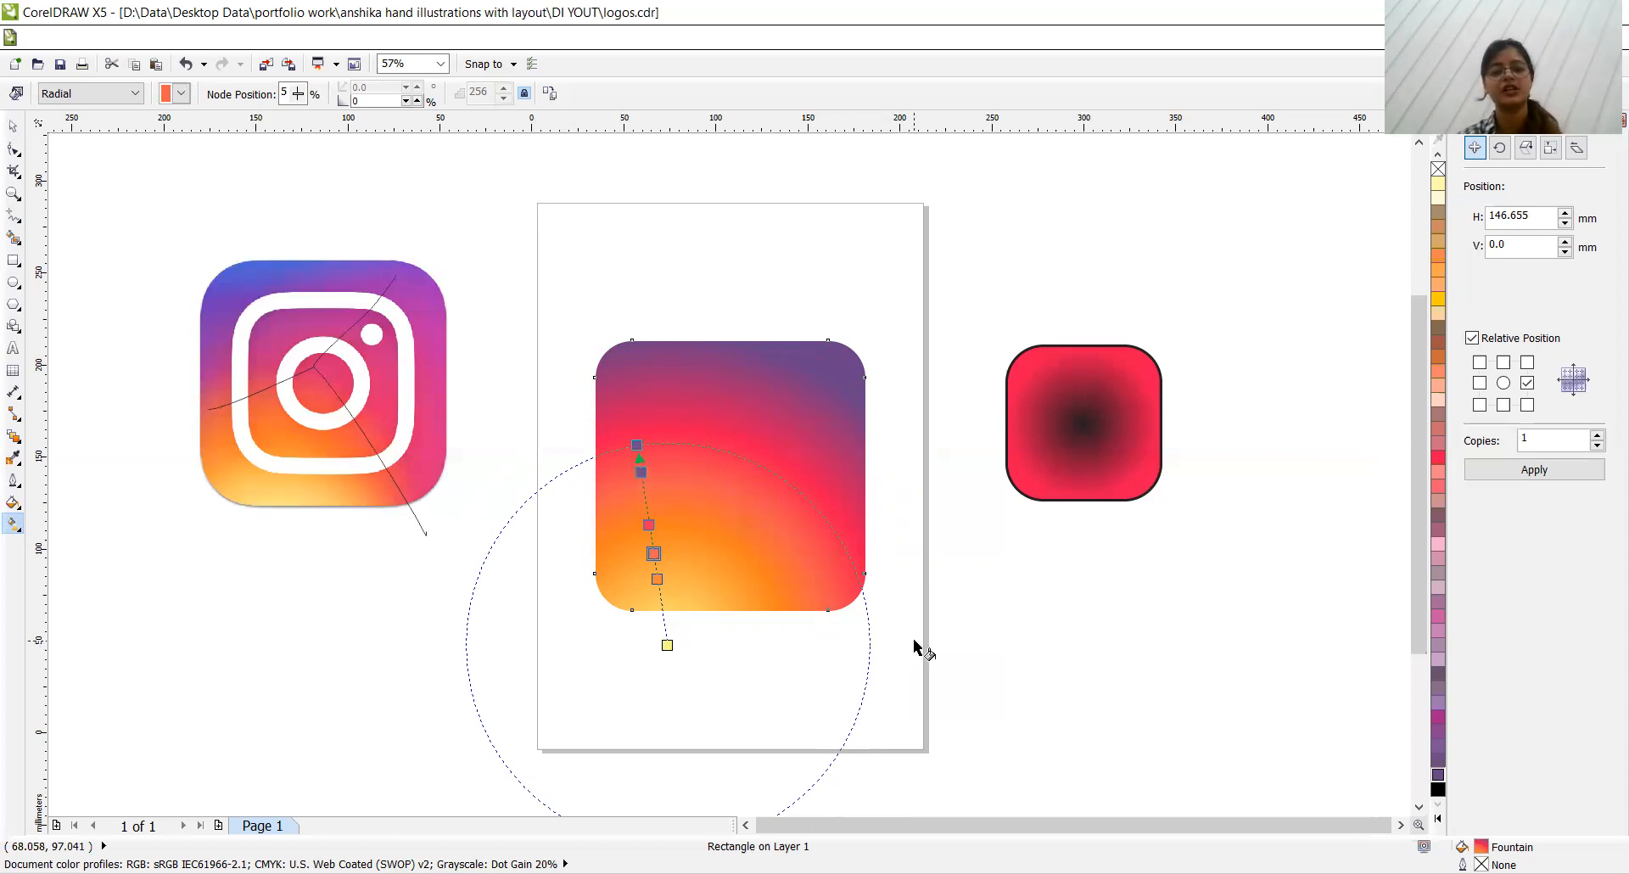
Step: Select the gradient rounded square and make one copy exactly in place, using the centre relative position with zero offsets
key("Escape")
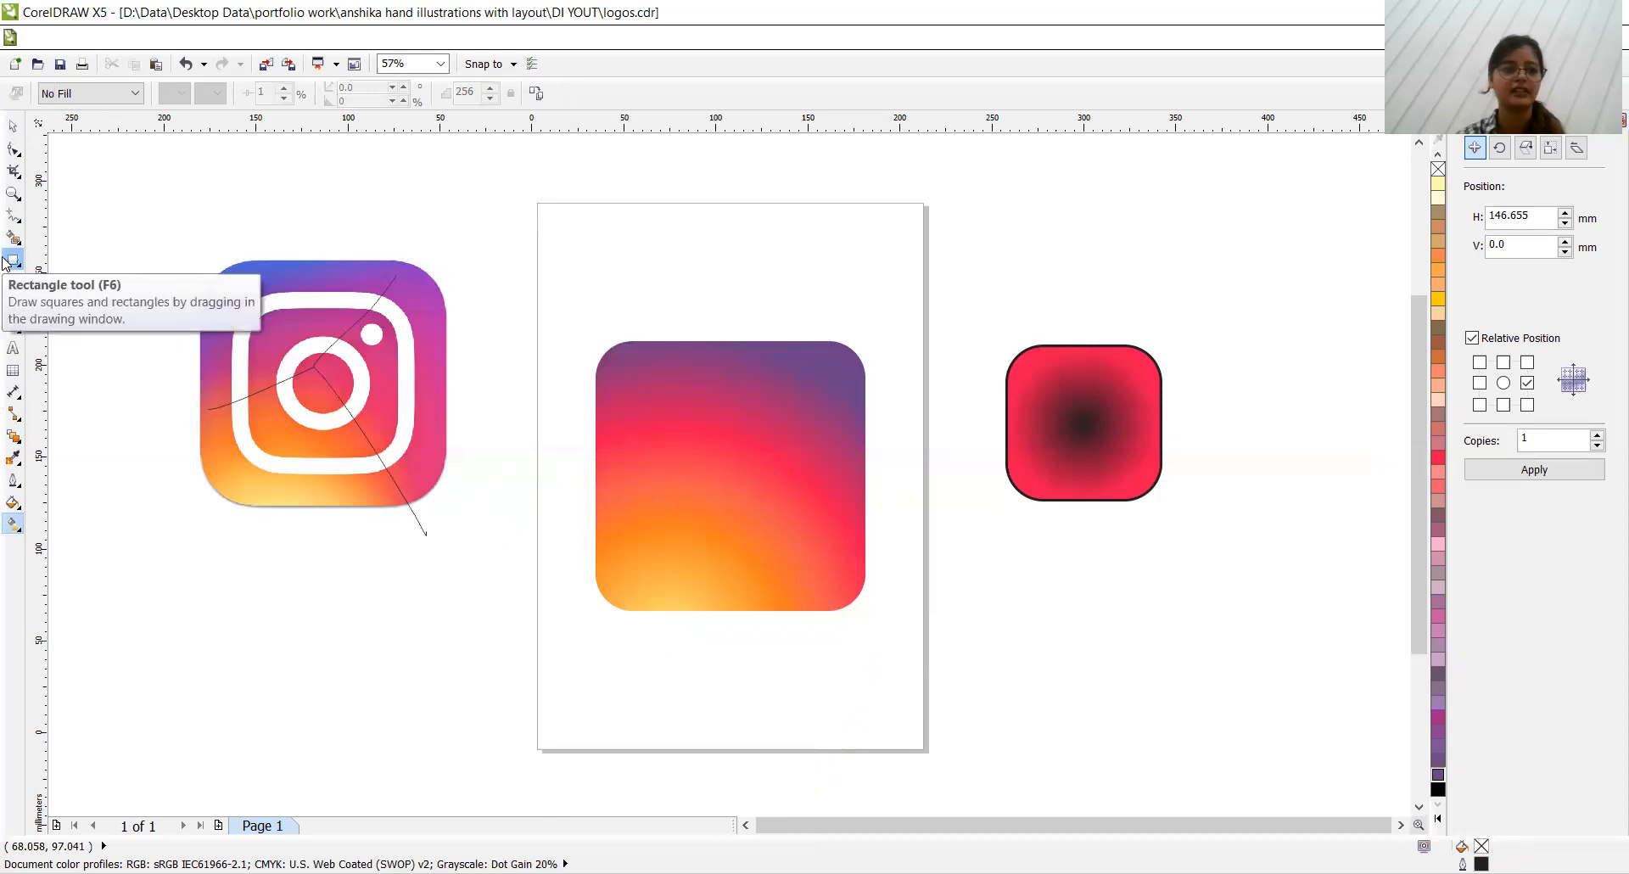
left_click(13, 126)
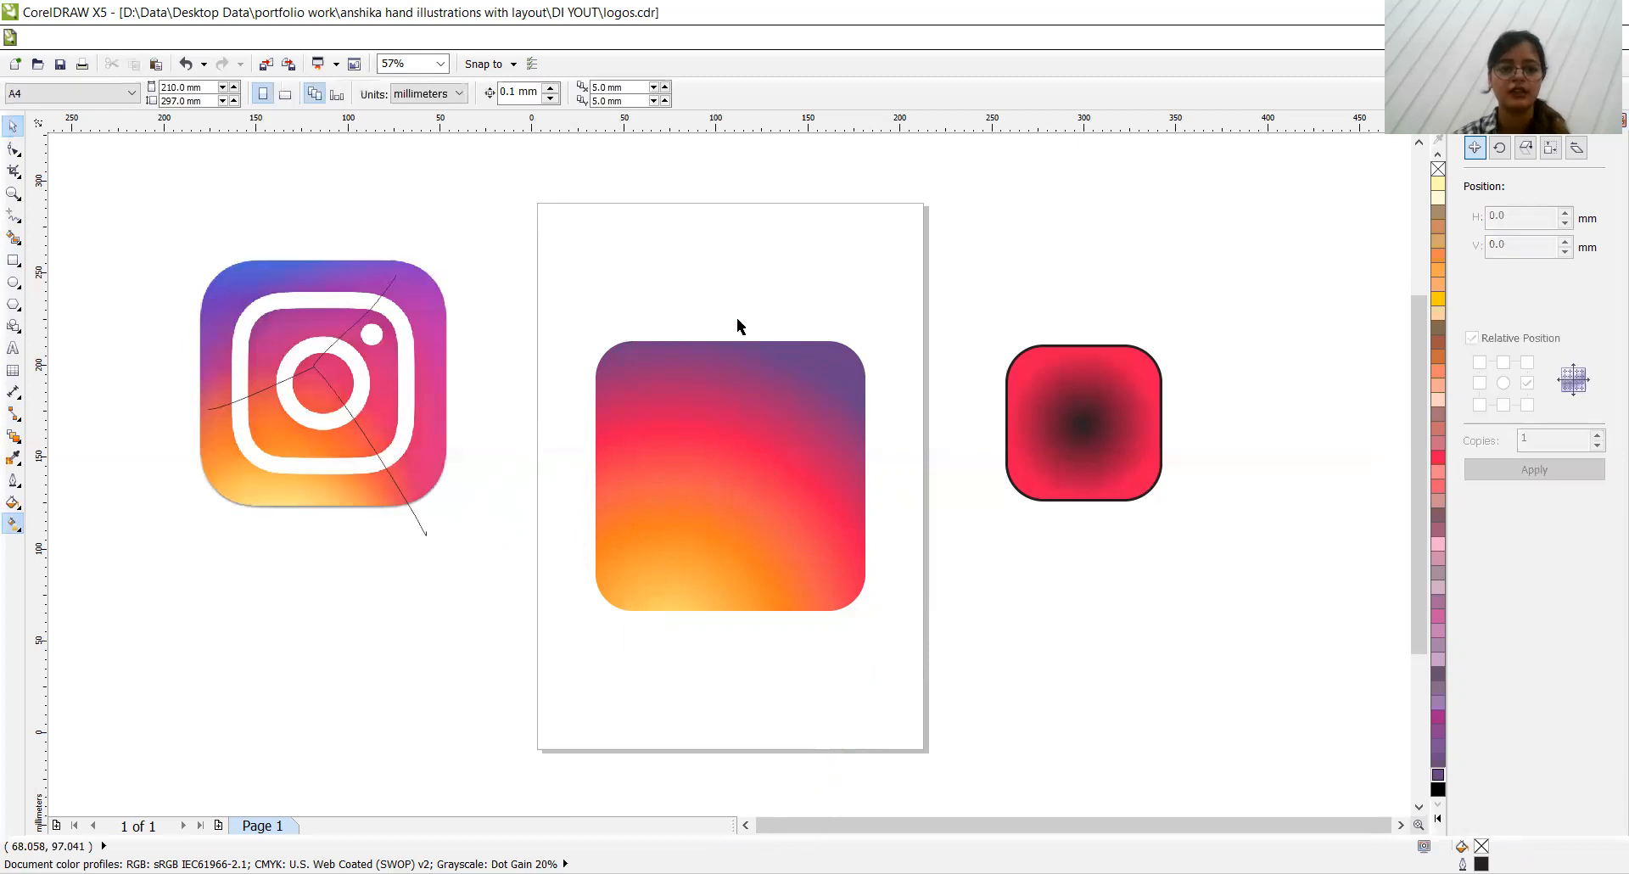
left_click(768, 405)
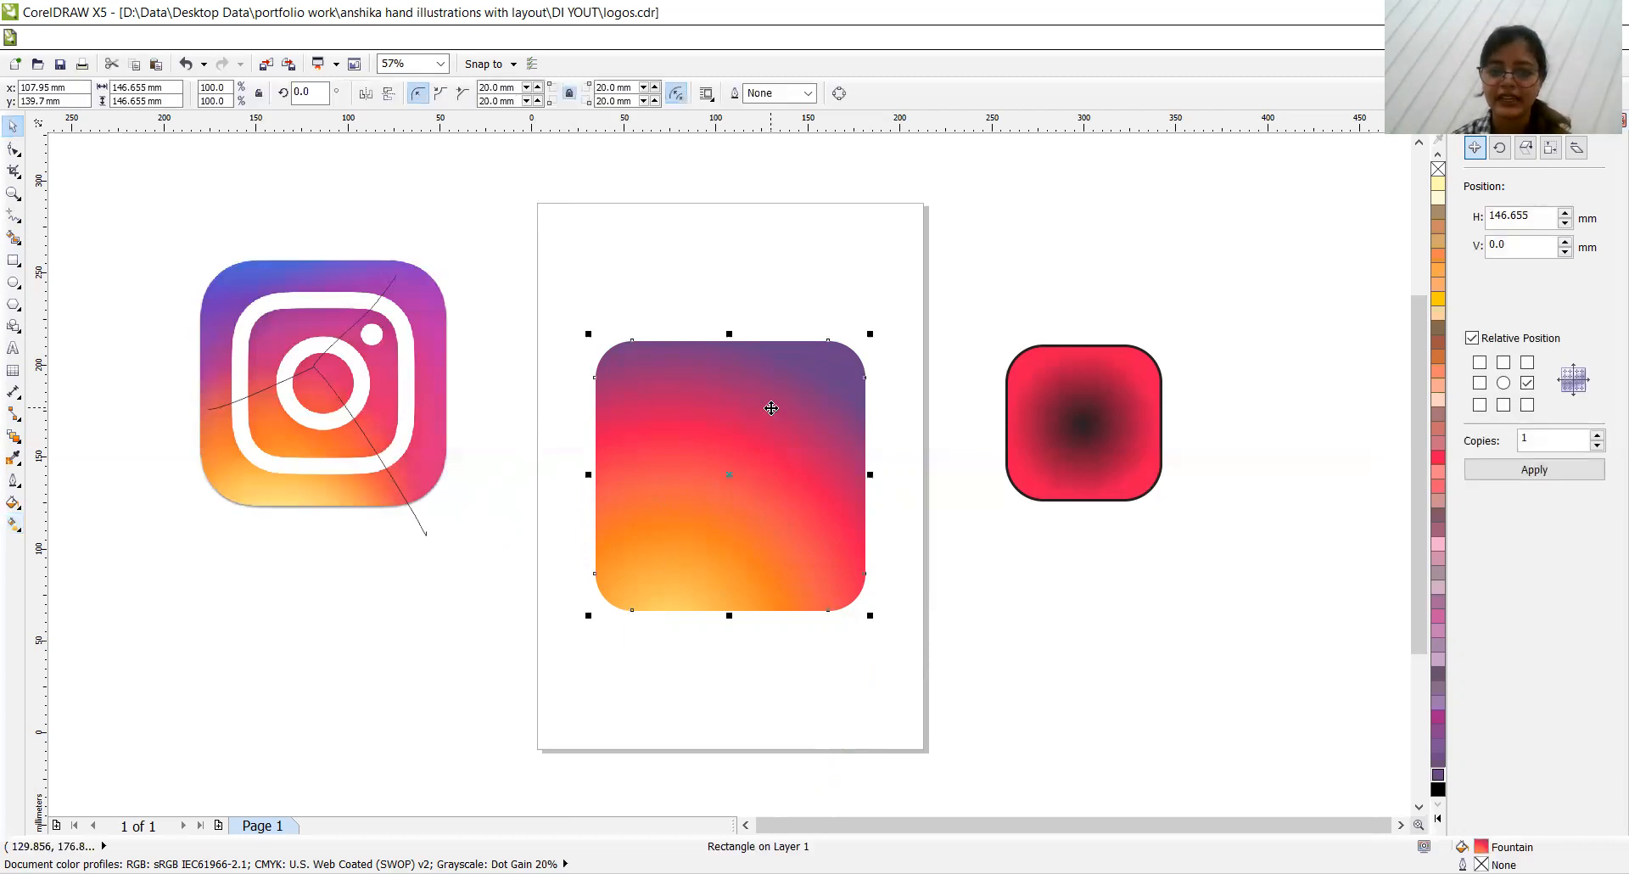
left_click(1502, 383)
left_click(1508, 471)
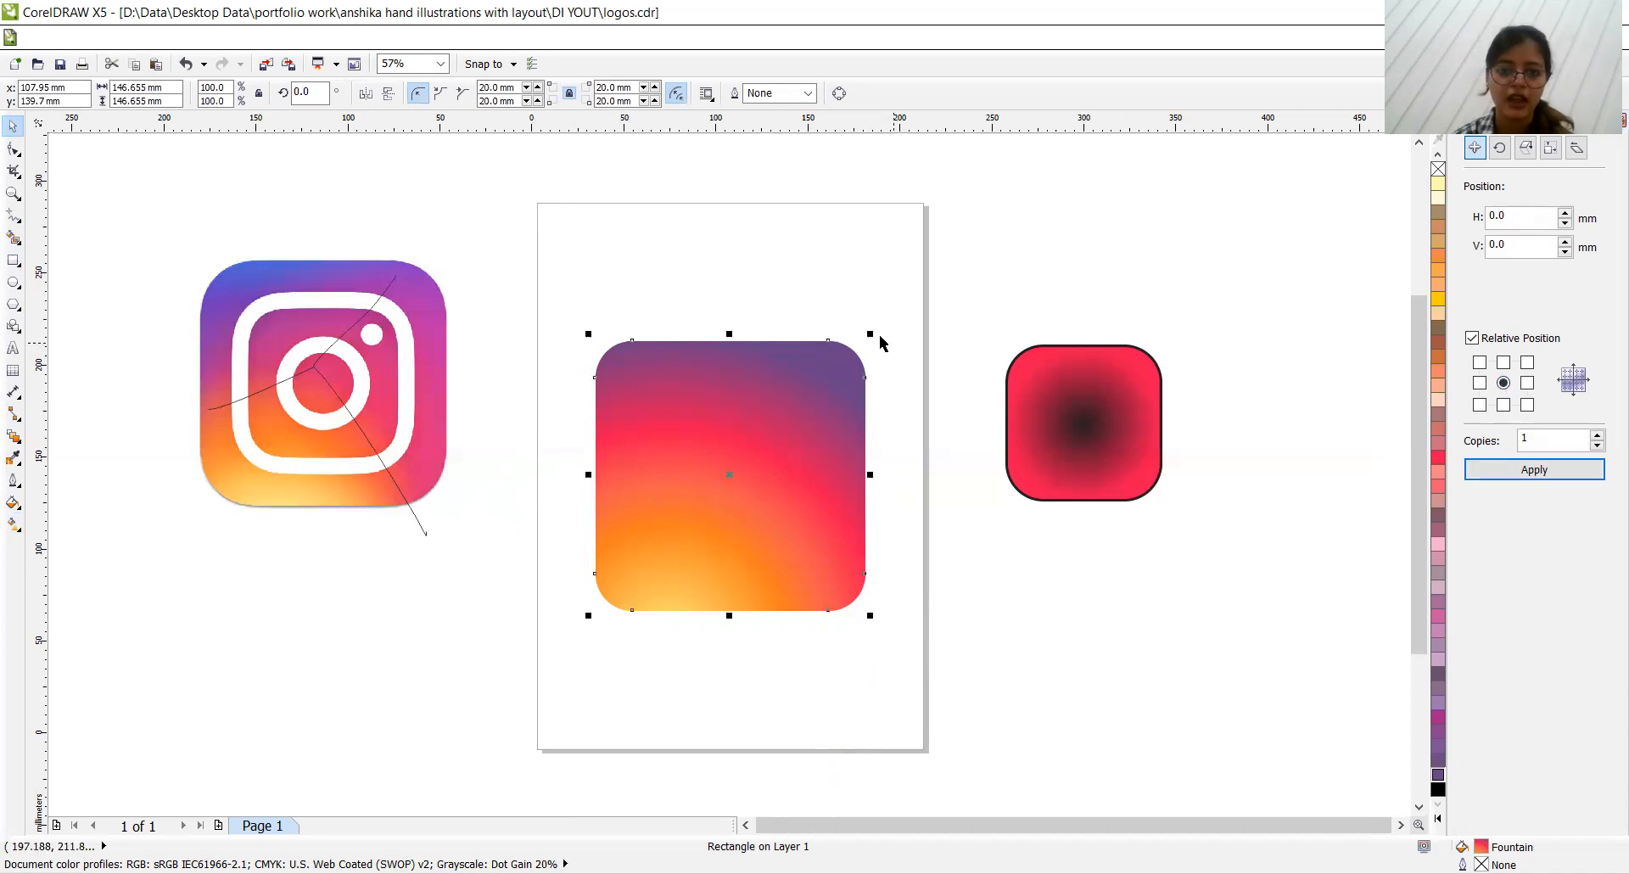
Step: Scale the copied square down proportionally to about 90 mm and centre it on the page
left_click_drag(873, 337, 851, 359)
left_click(829, 385)
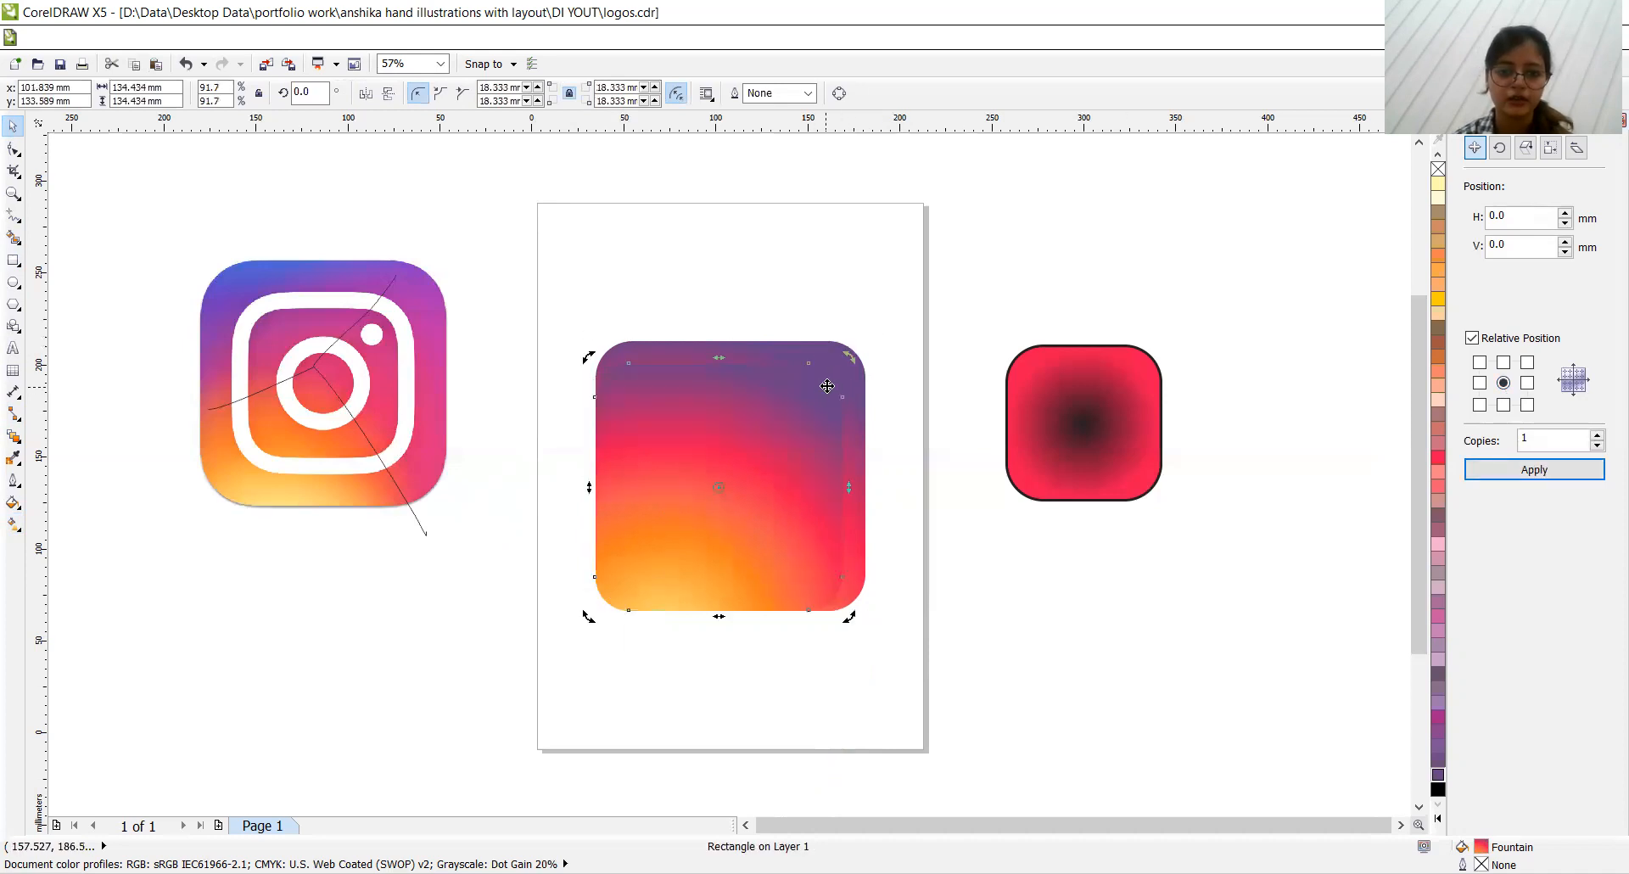
left_click_drag(829, 384, 769, 435)
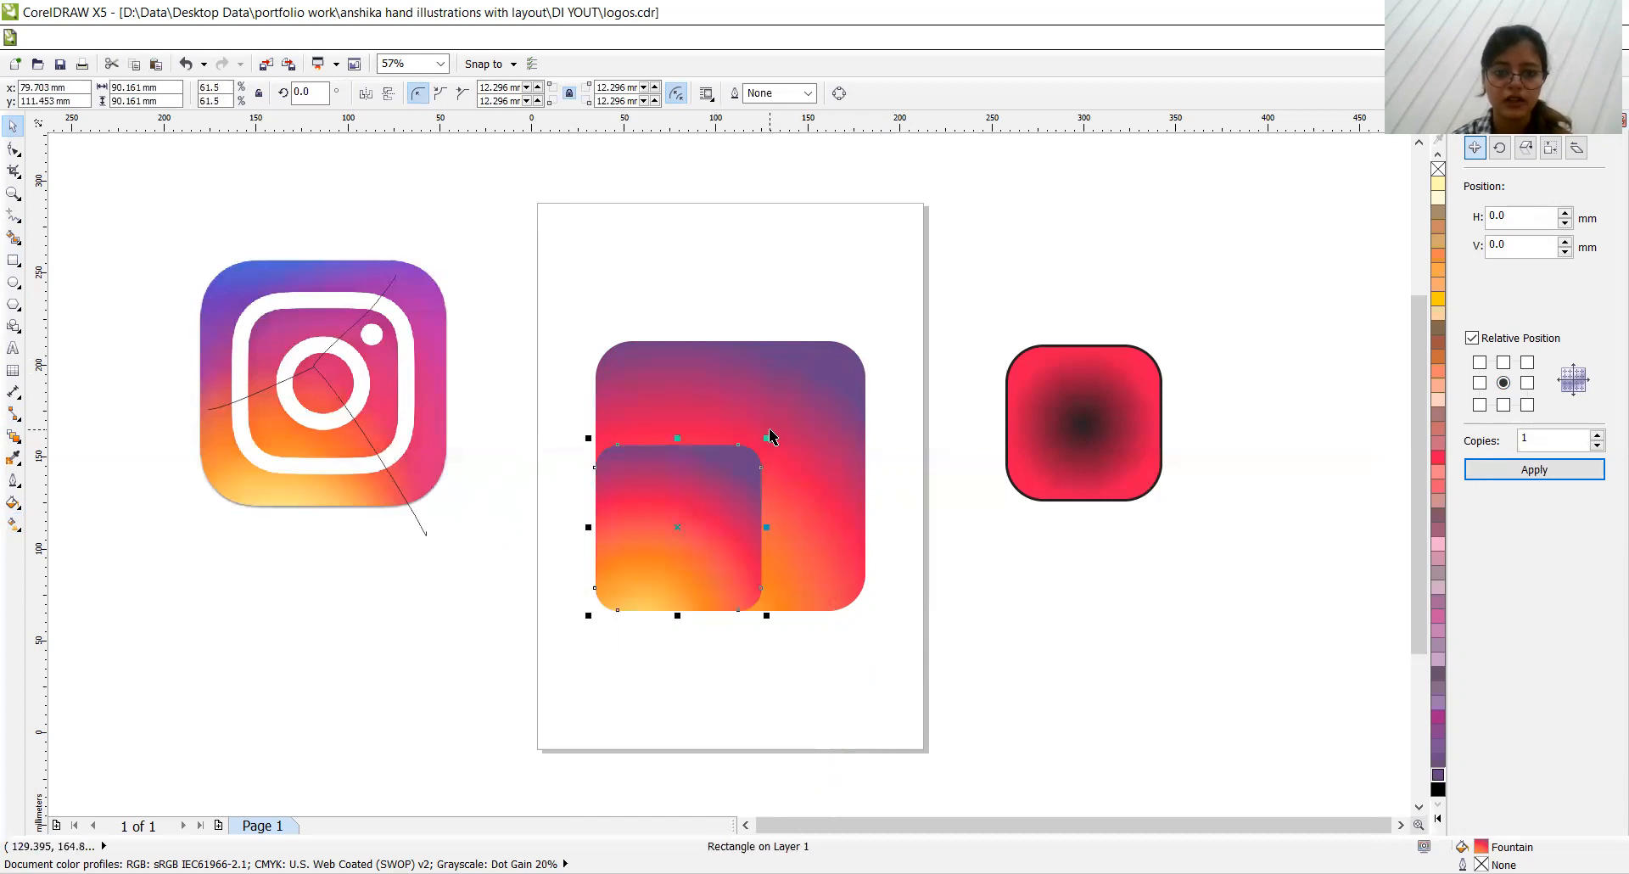
key("p")
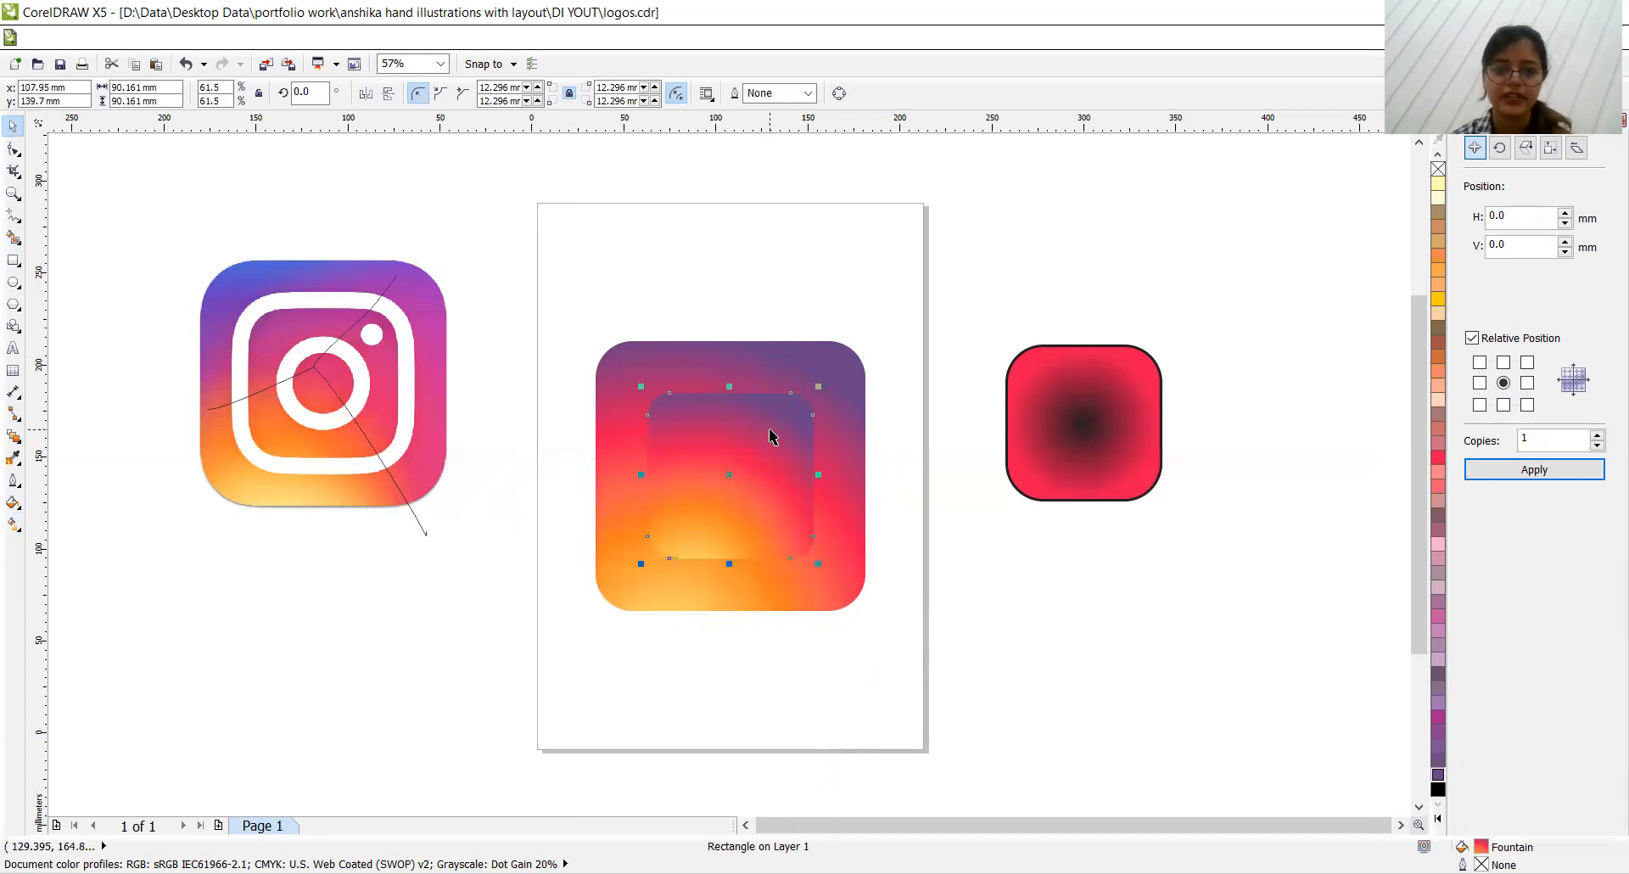
Step: Try an 8 pt outline on the inner rounded square and set its outline width to 16 pt
left_click(808, 95)
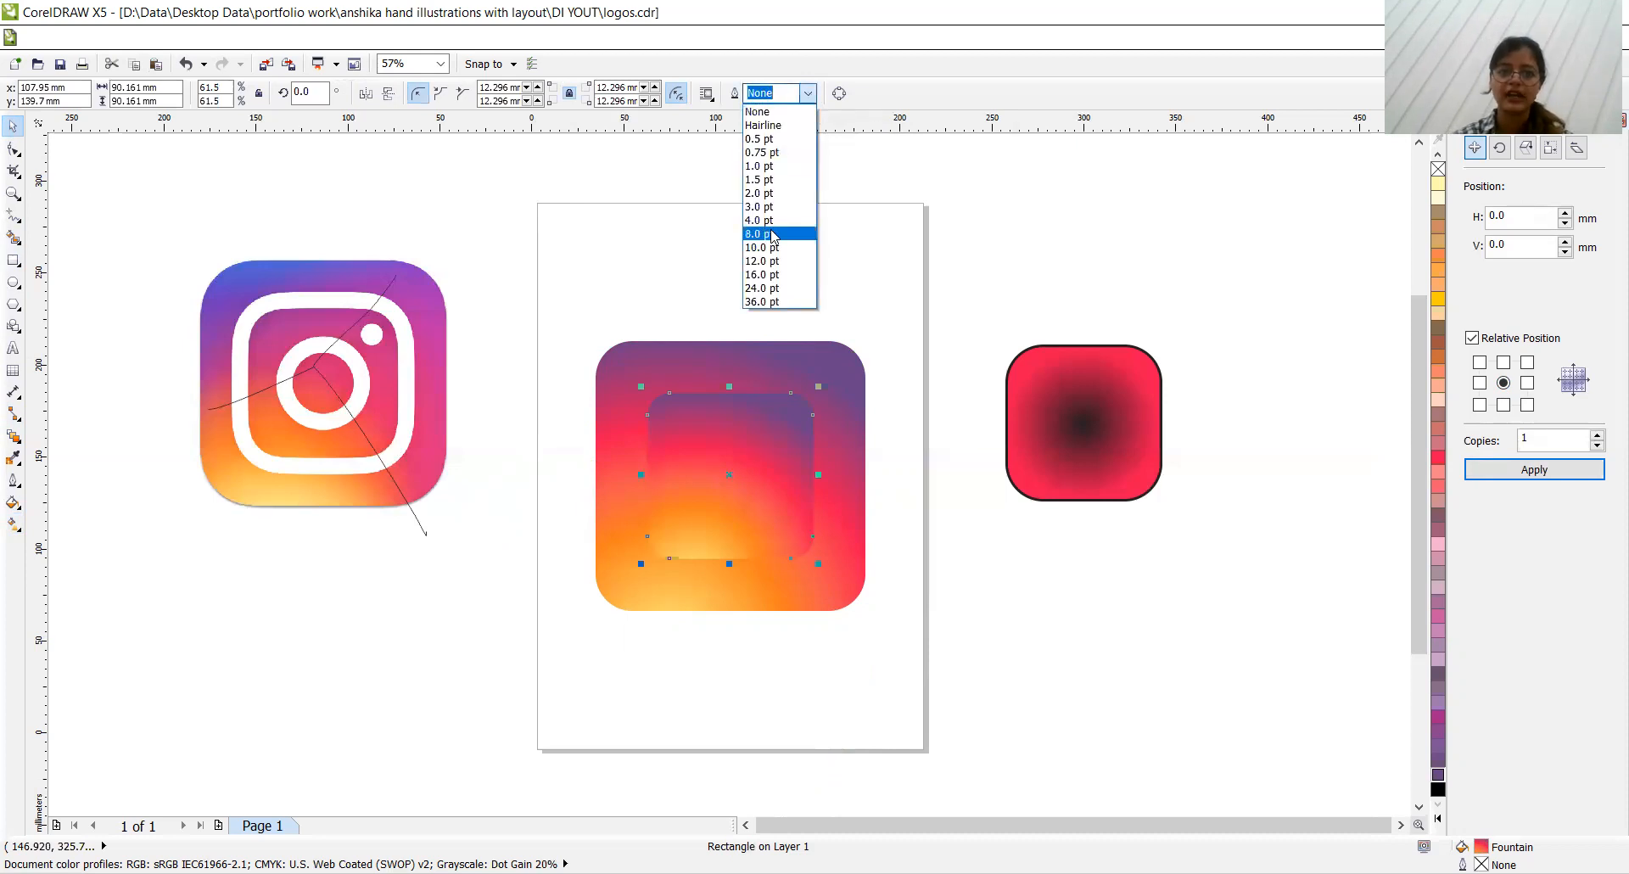
left_click(773, 234)
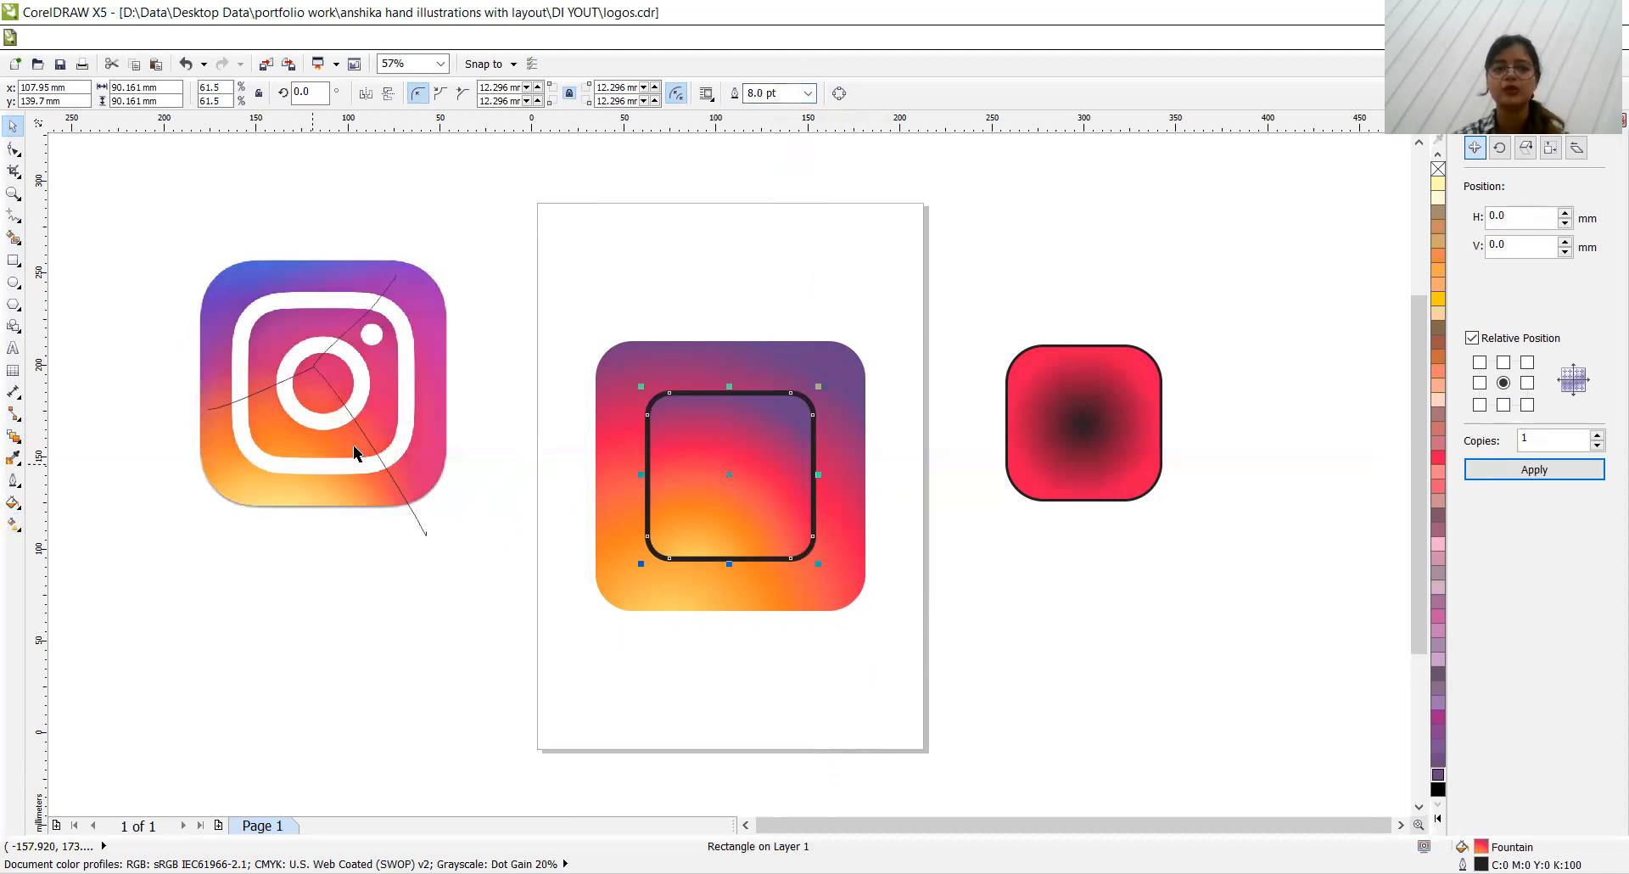
left_click(808, 93)
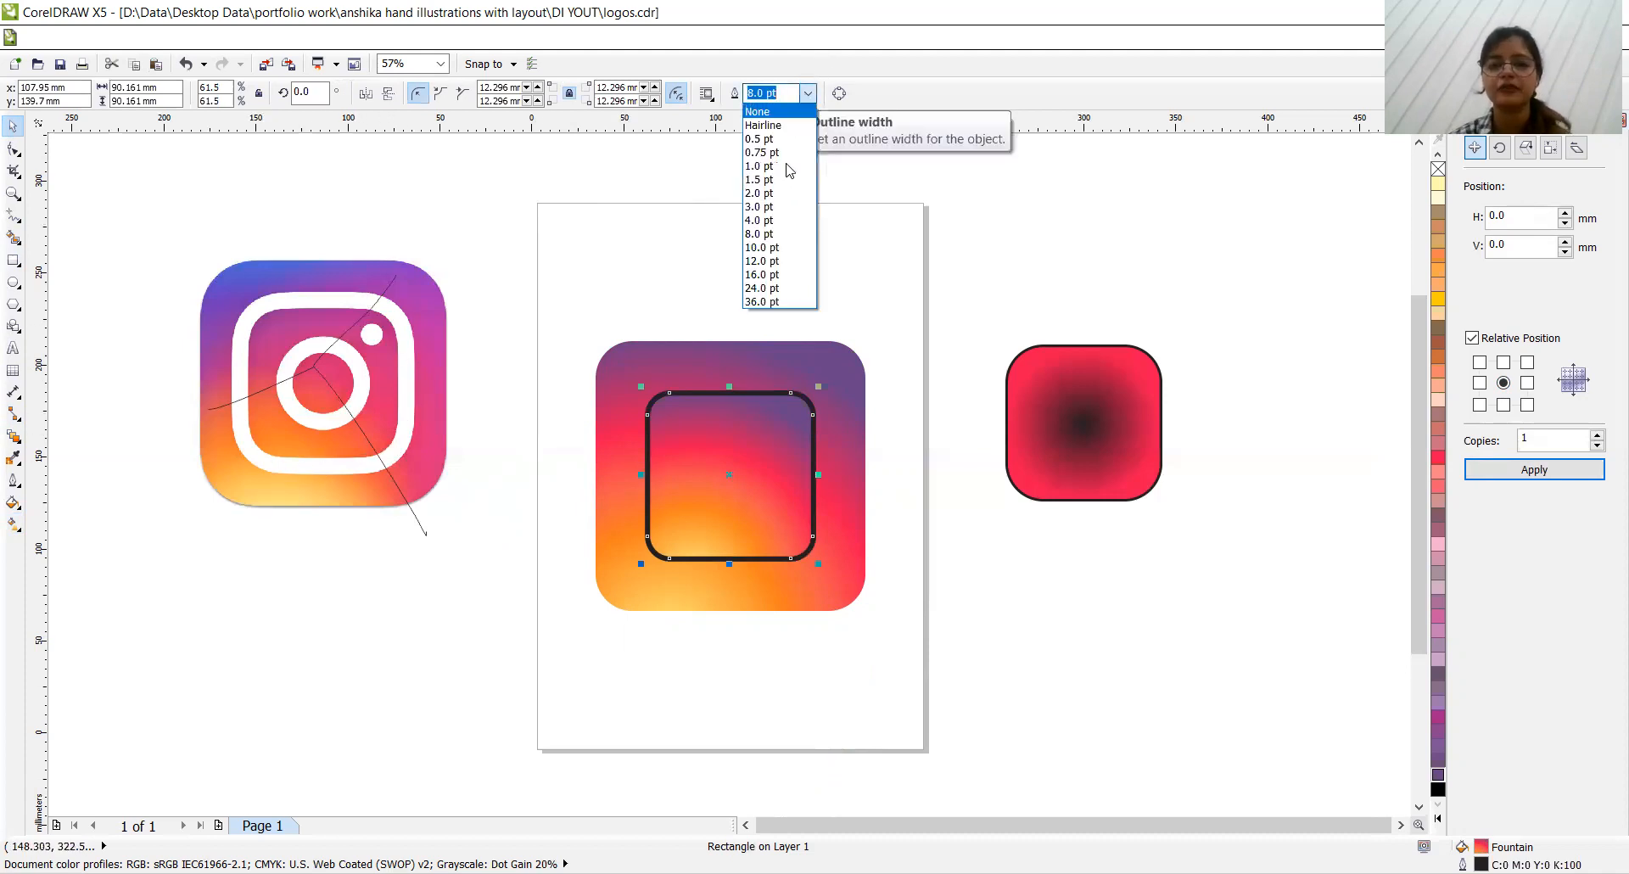
left_click(755, 271)
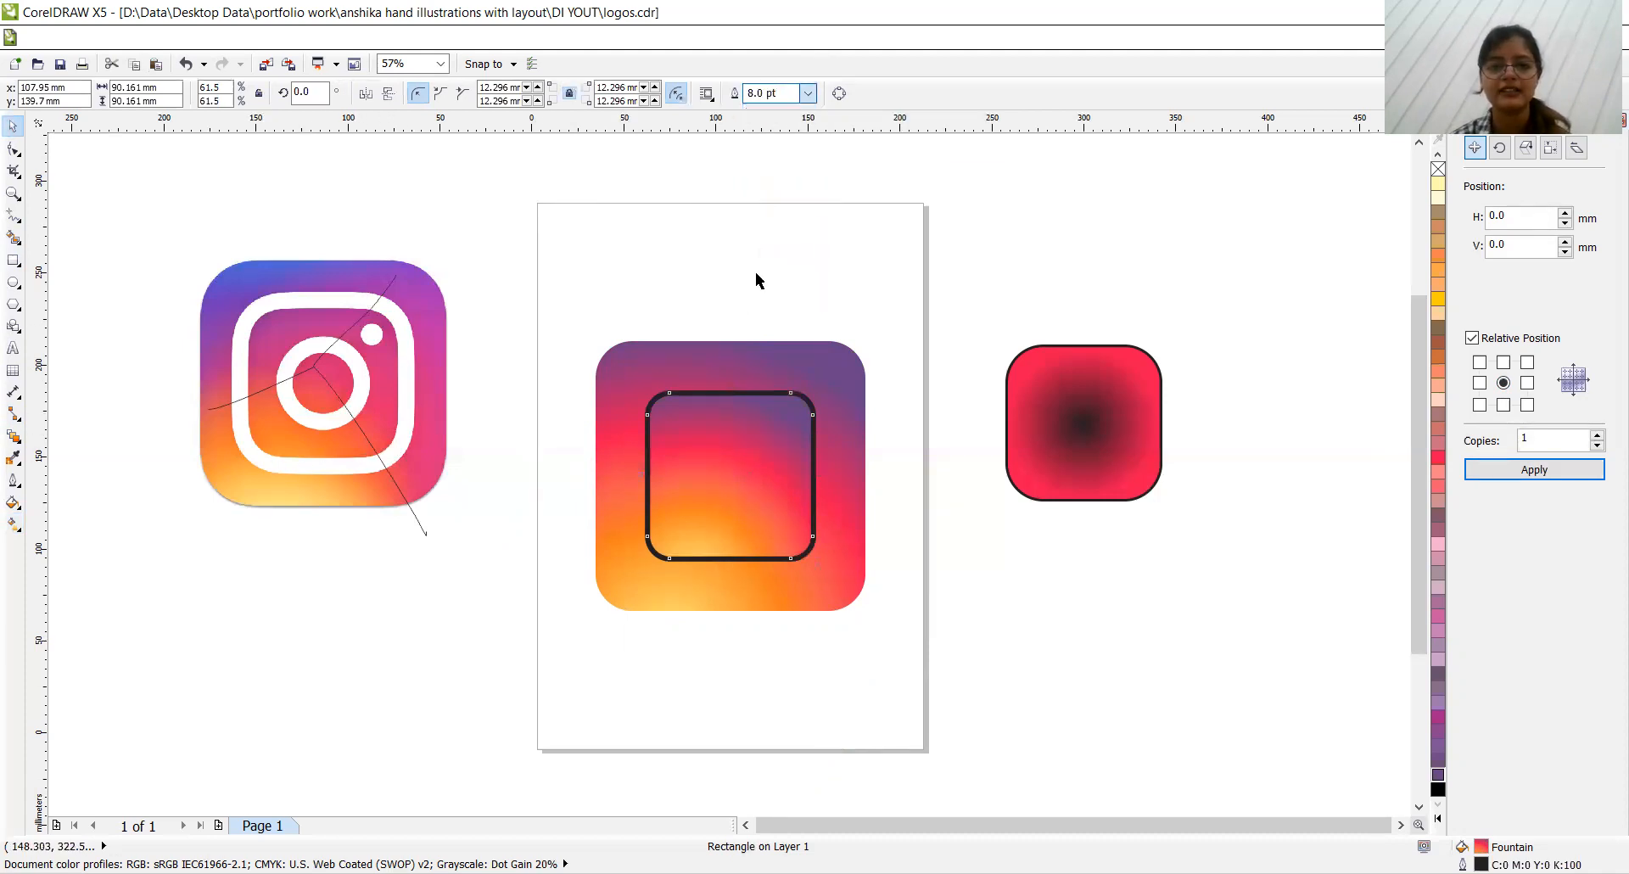
Step: Set the inner rounded square's outline width to 36 pt and remove its gradient fill
left_click(808, 94)
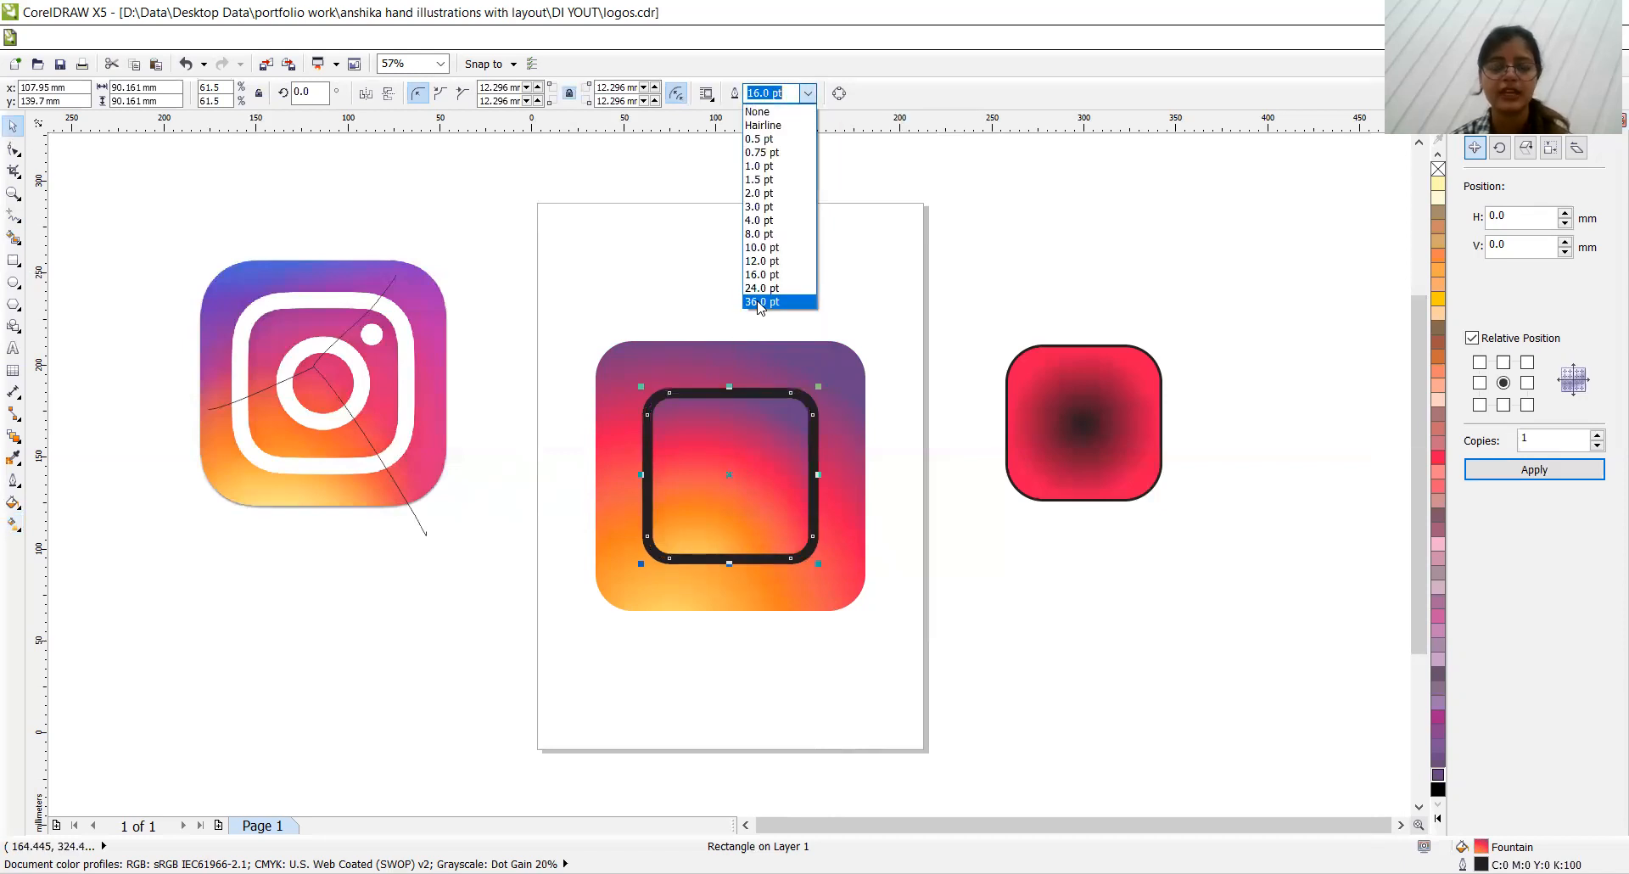
left_click(757, 305)
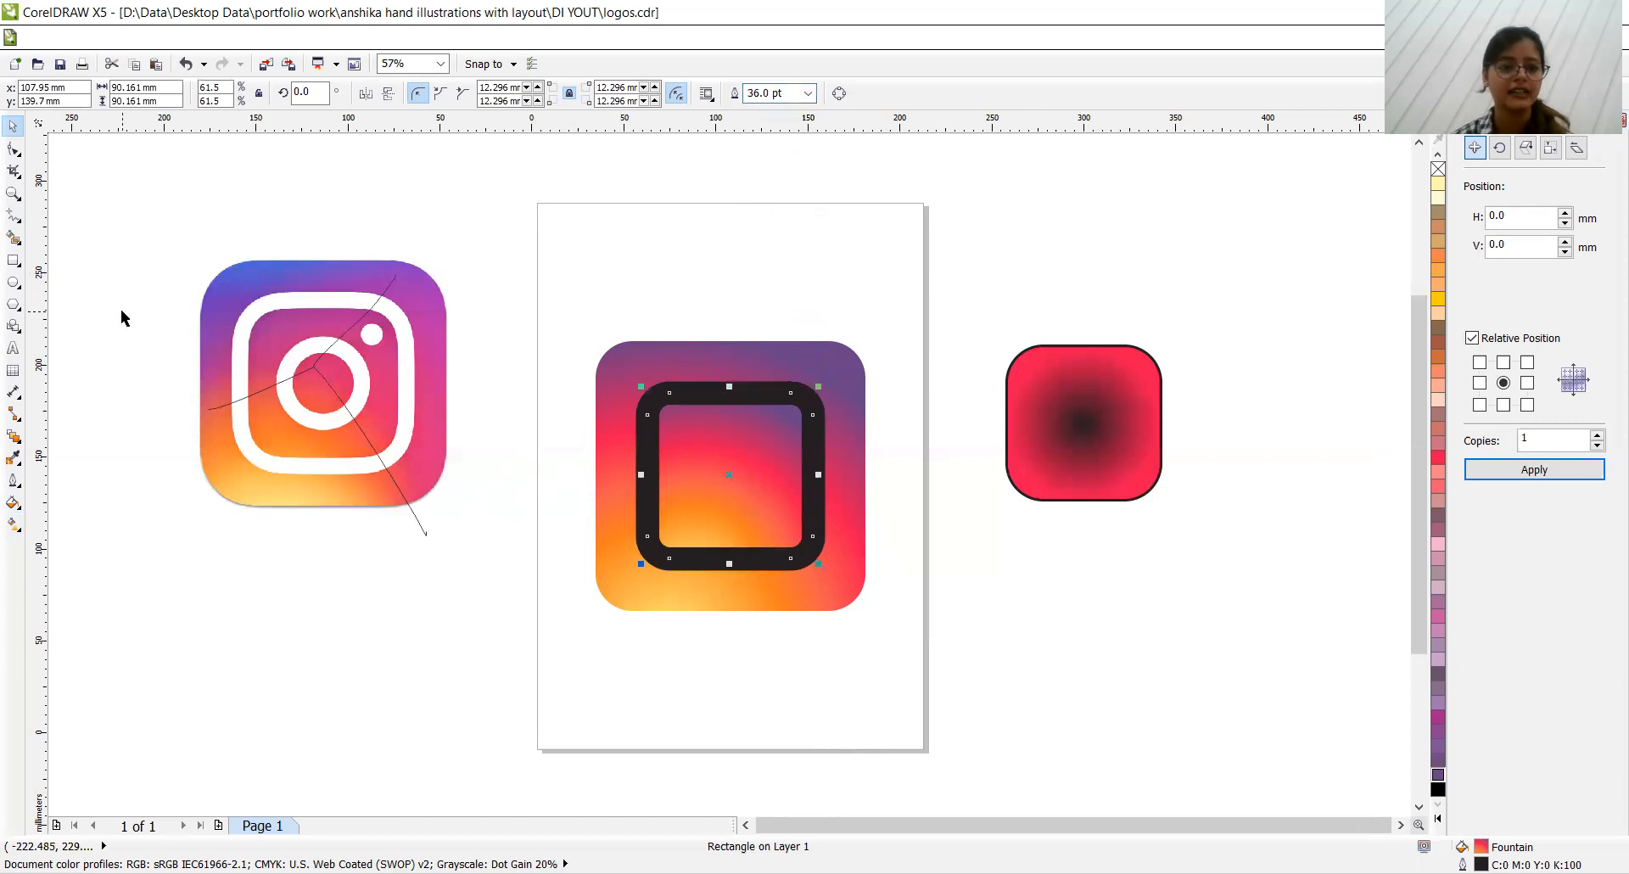
left_click(1438, 169)
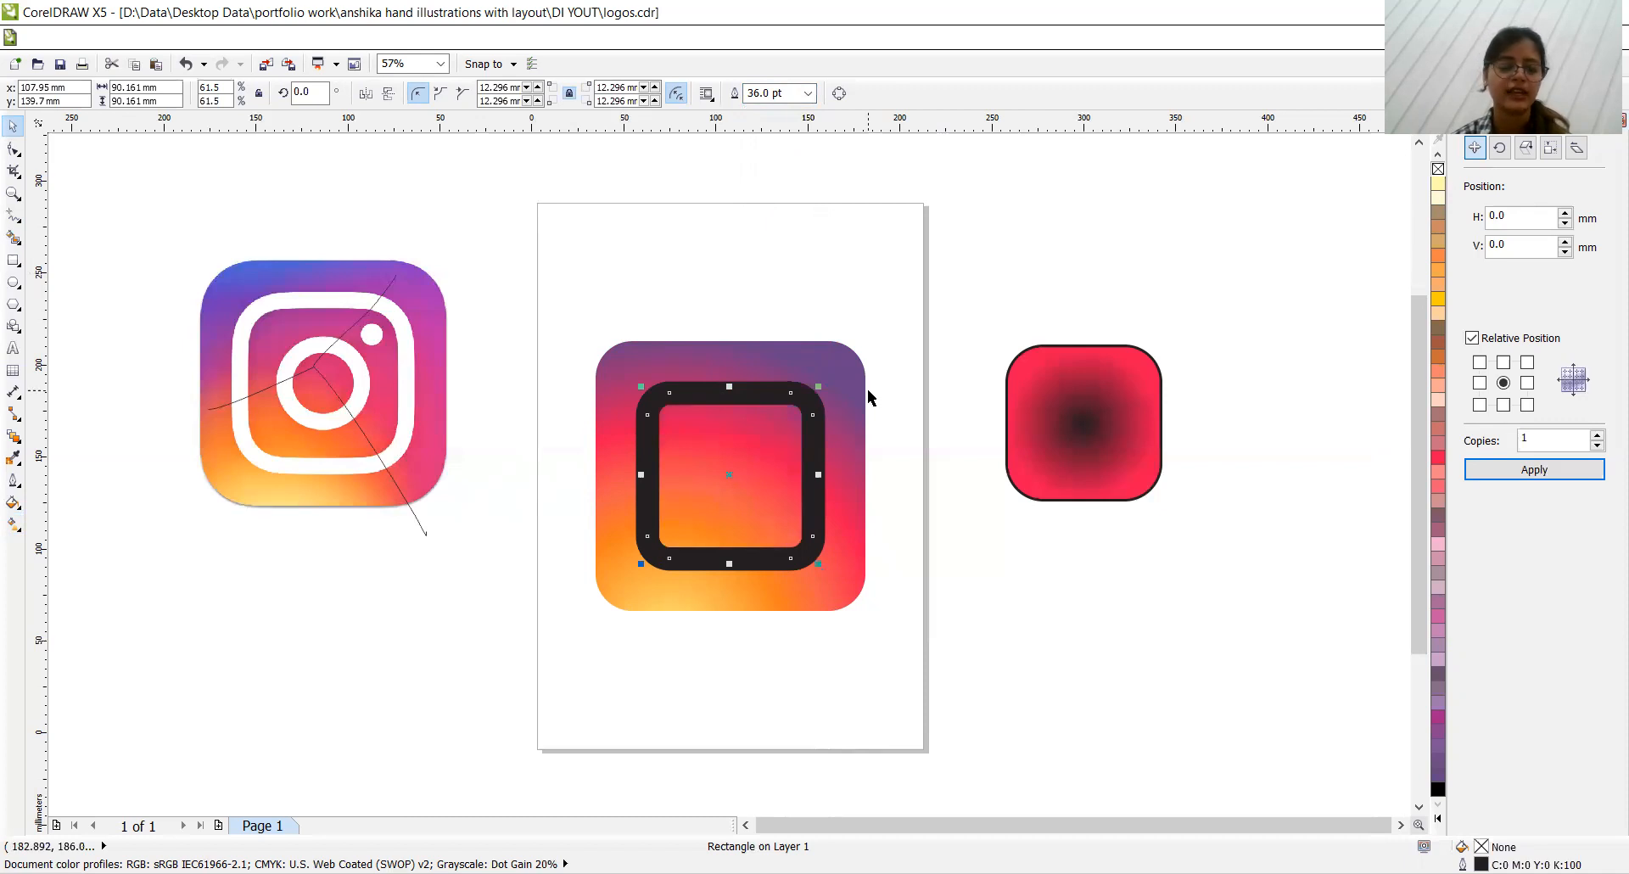
Step: Sample white from the blank canvas with the Color Eyedropper and apply it to the inner rounded square's outline
left_click(12, 457)
left_click(387, 682)
left_click(664, 552)
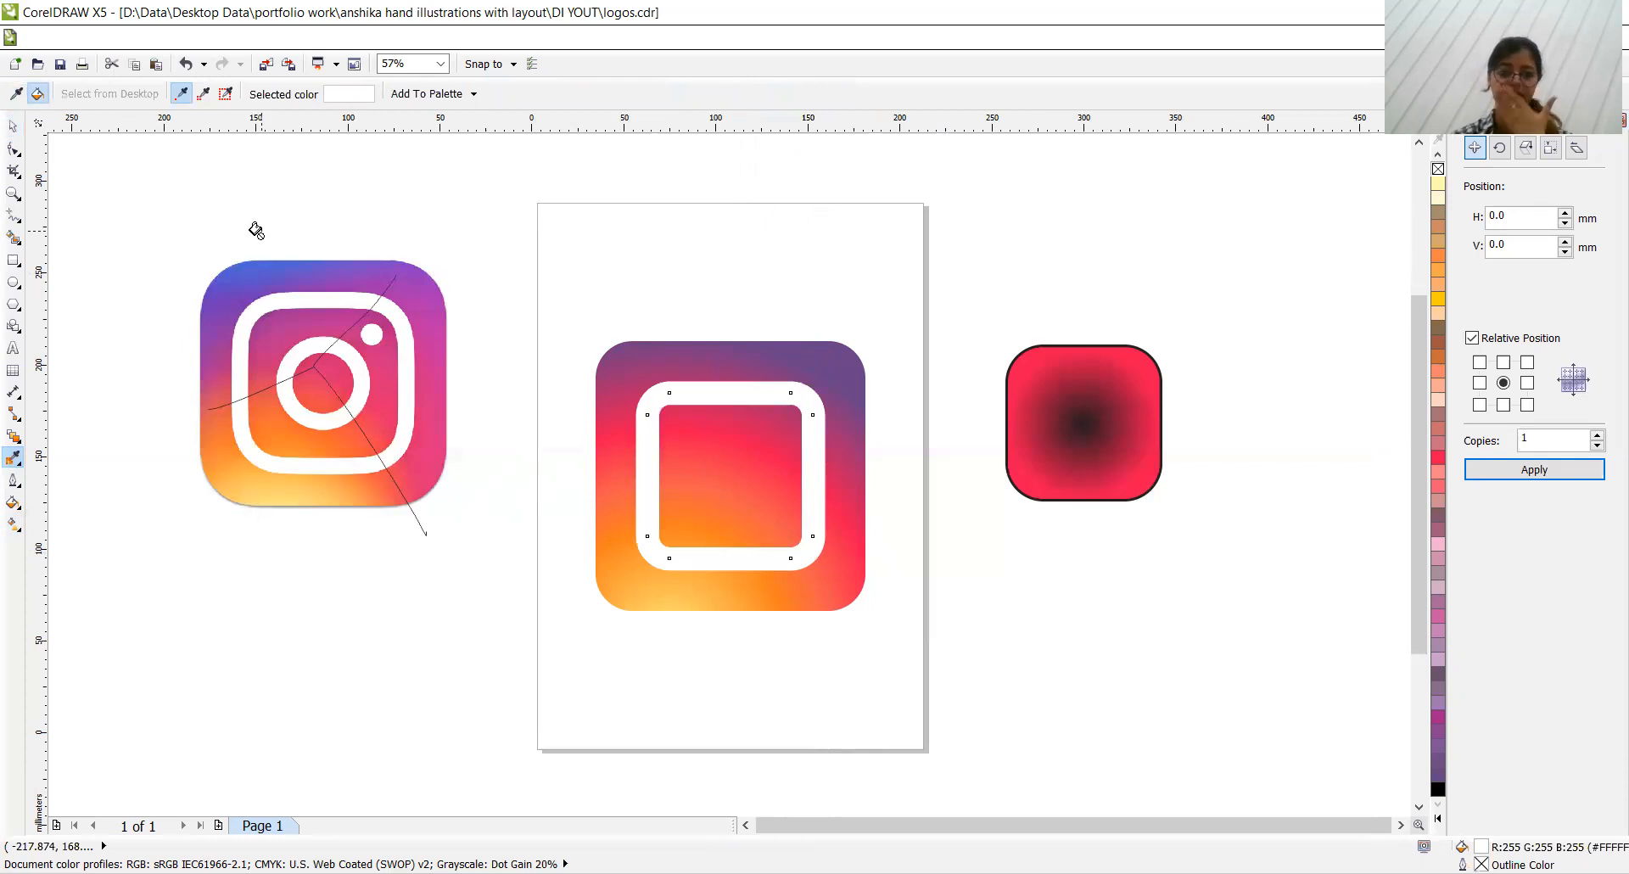
left_click(11, 129)
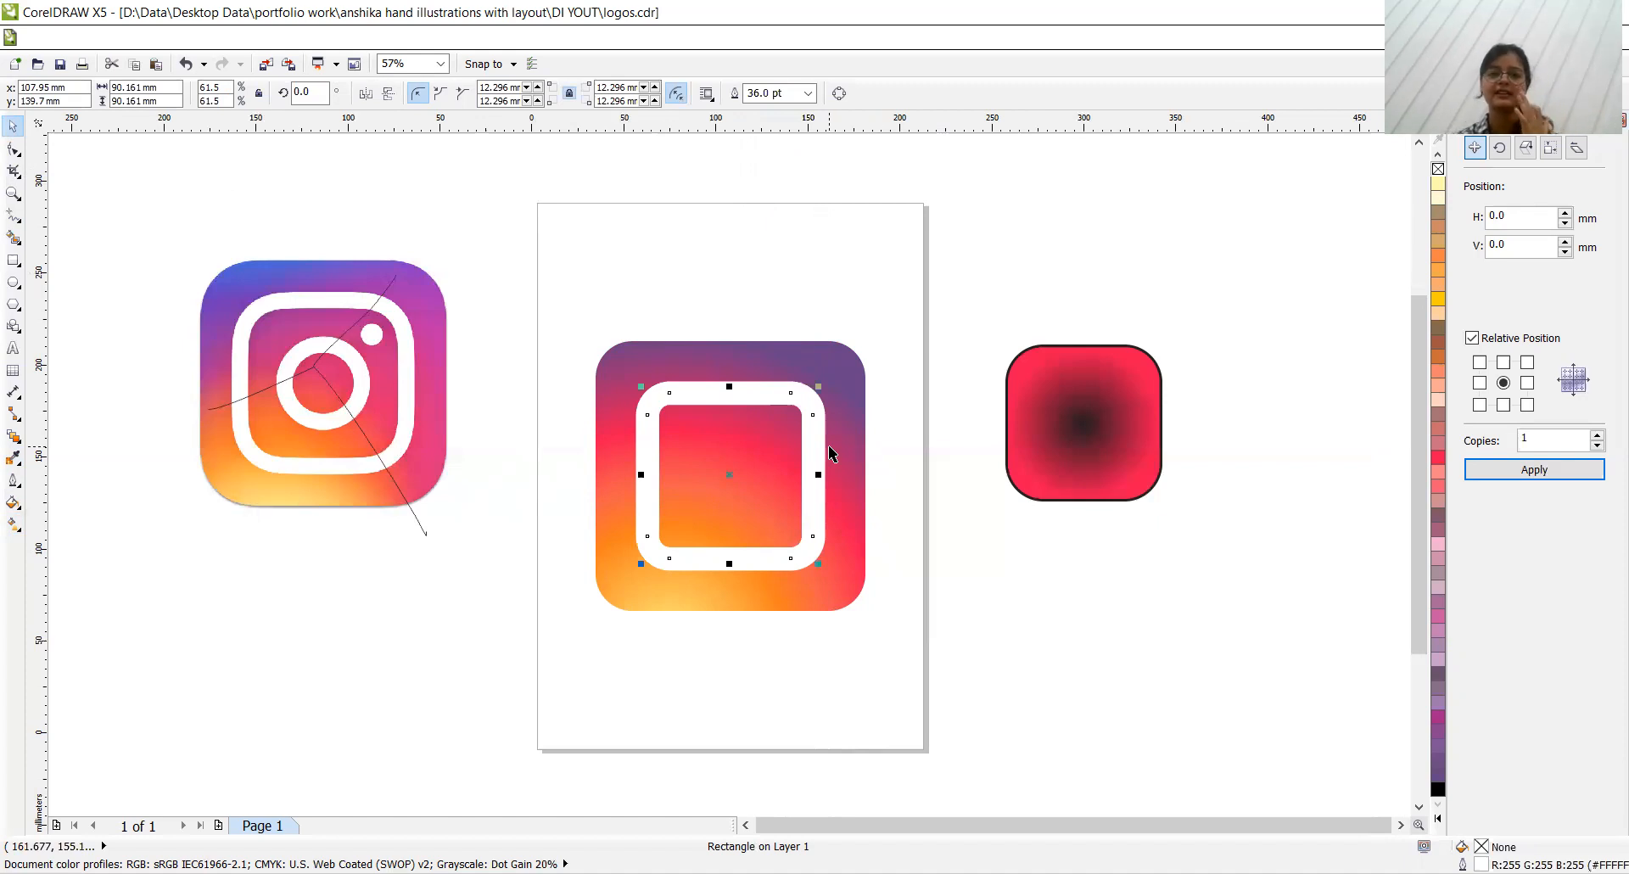
Step: Reduce the inner rounded square's white outline to a width of 24 pt
left_click(803, 98)
left_click(806, 95)
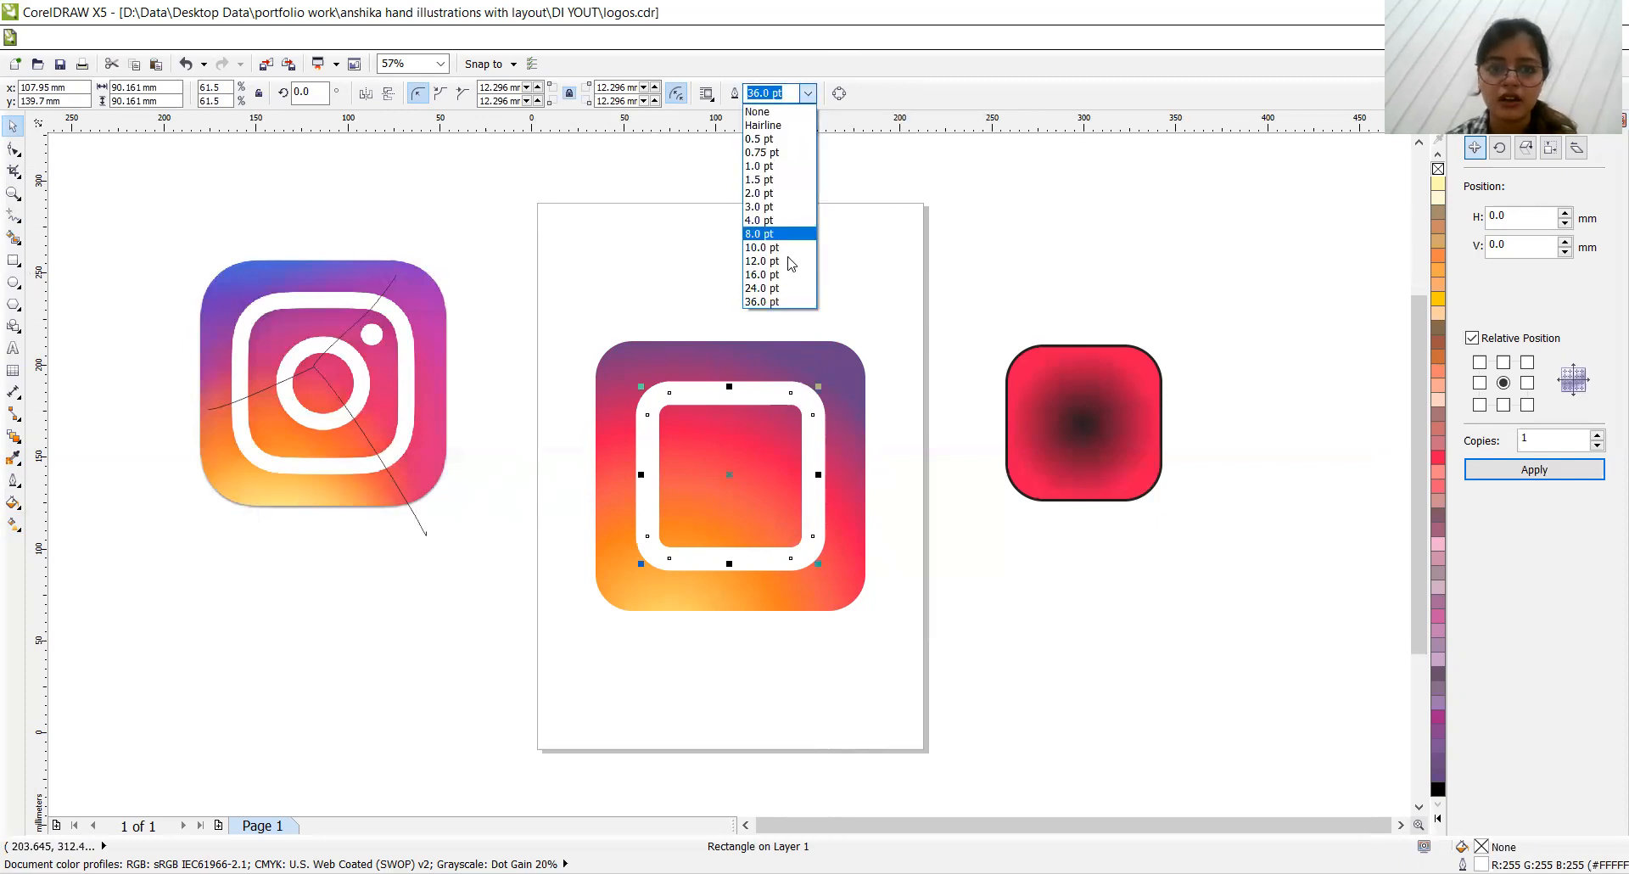
left_click(789, 302)
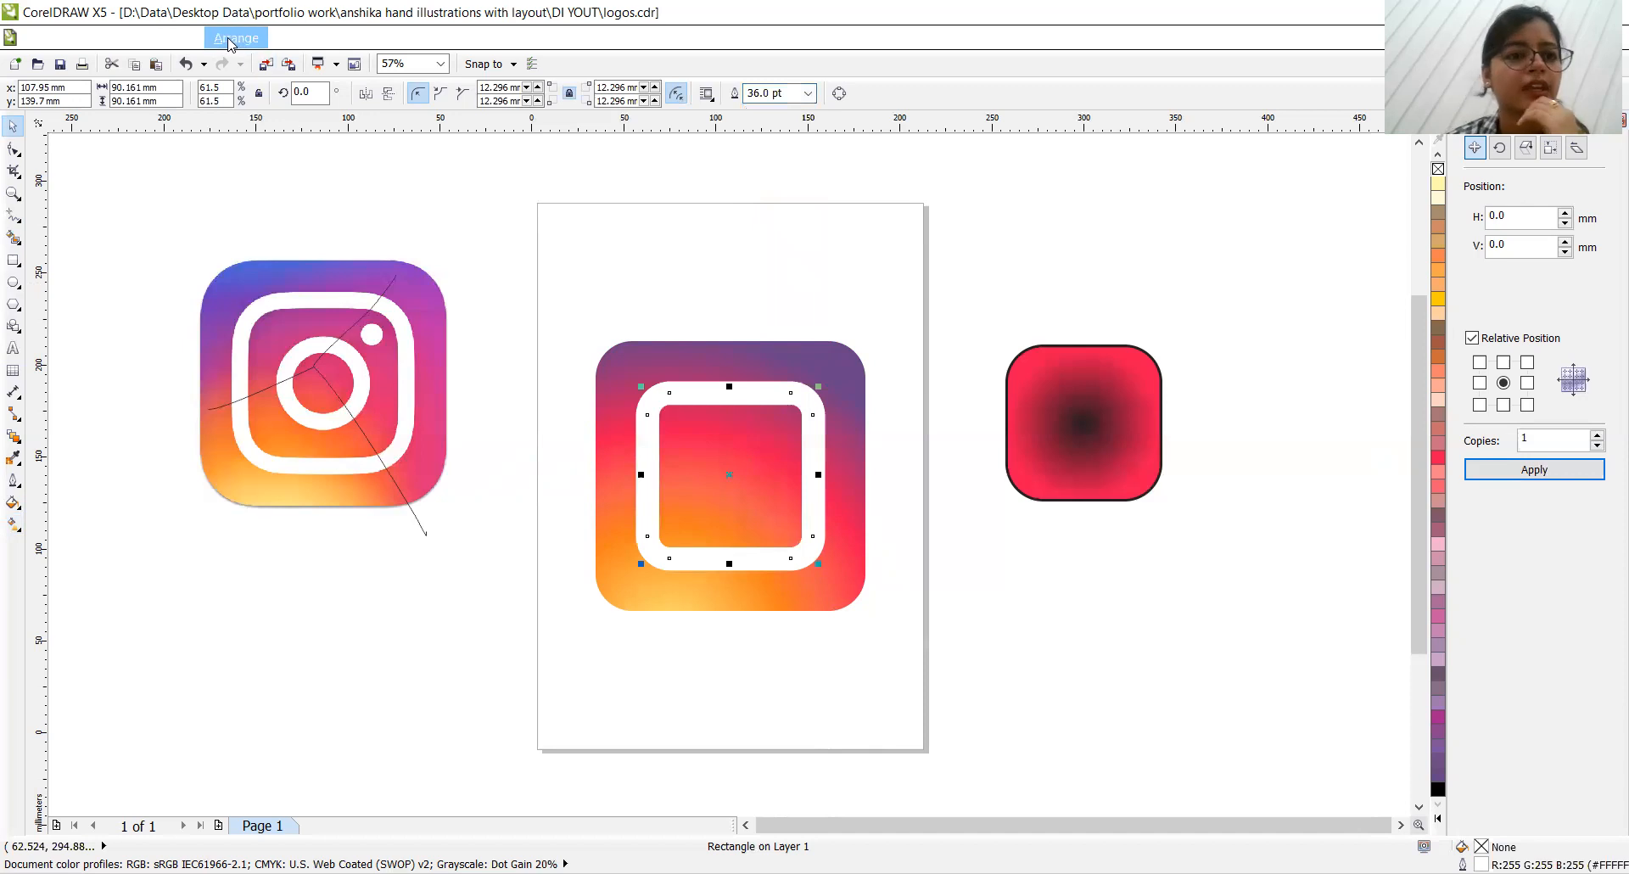
left_click(809, 97)
left_click(809, 95)
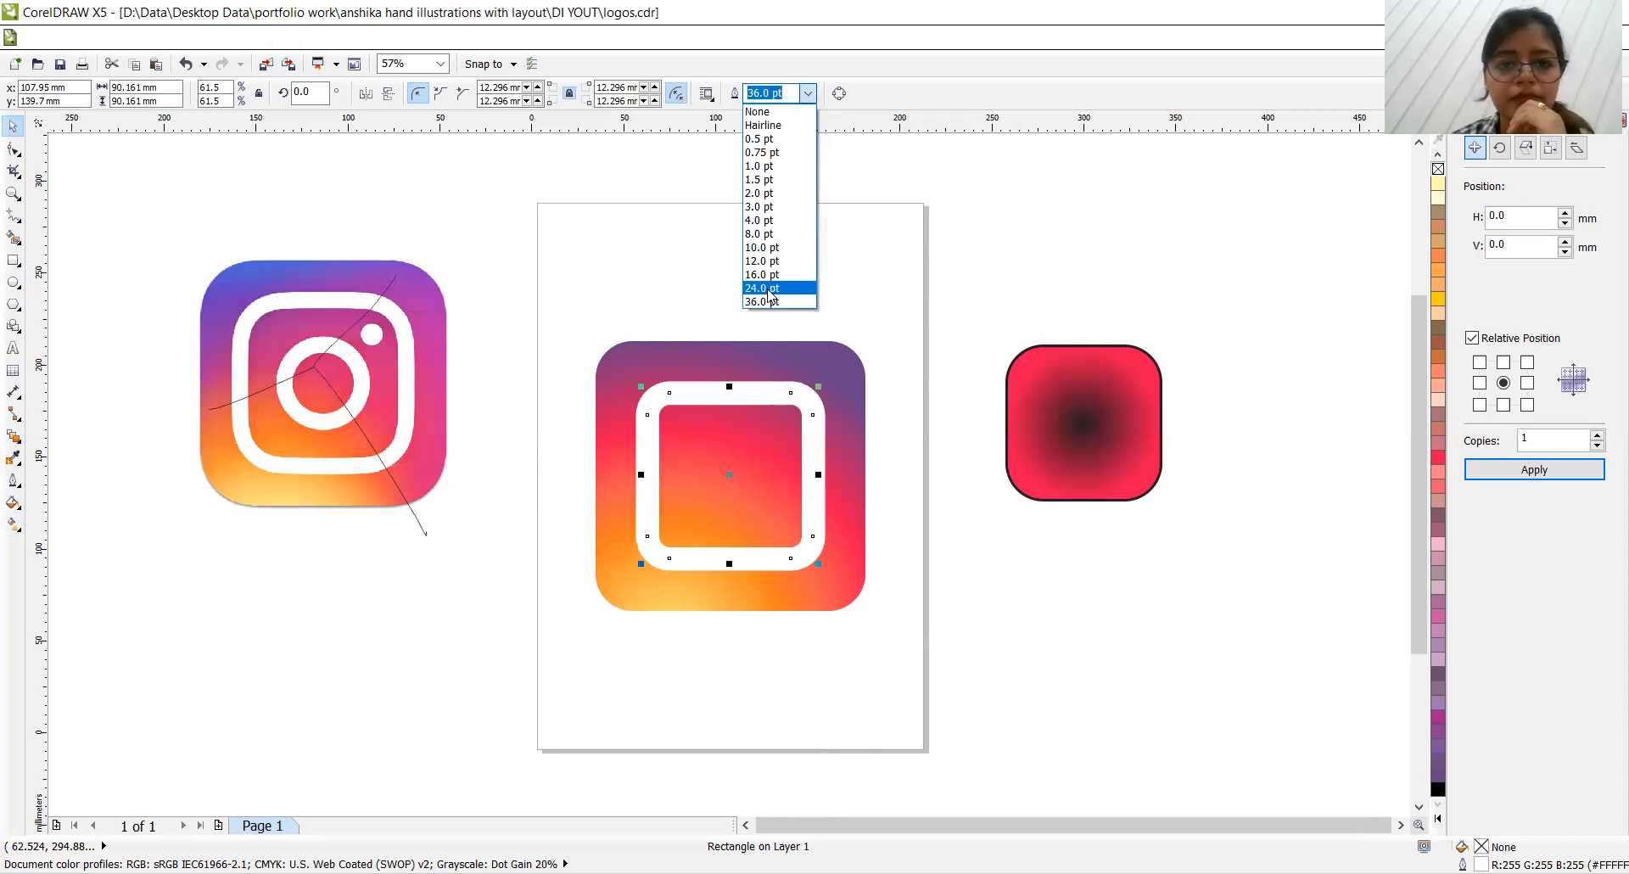
left_click(768, 288)
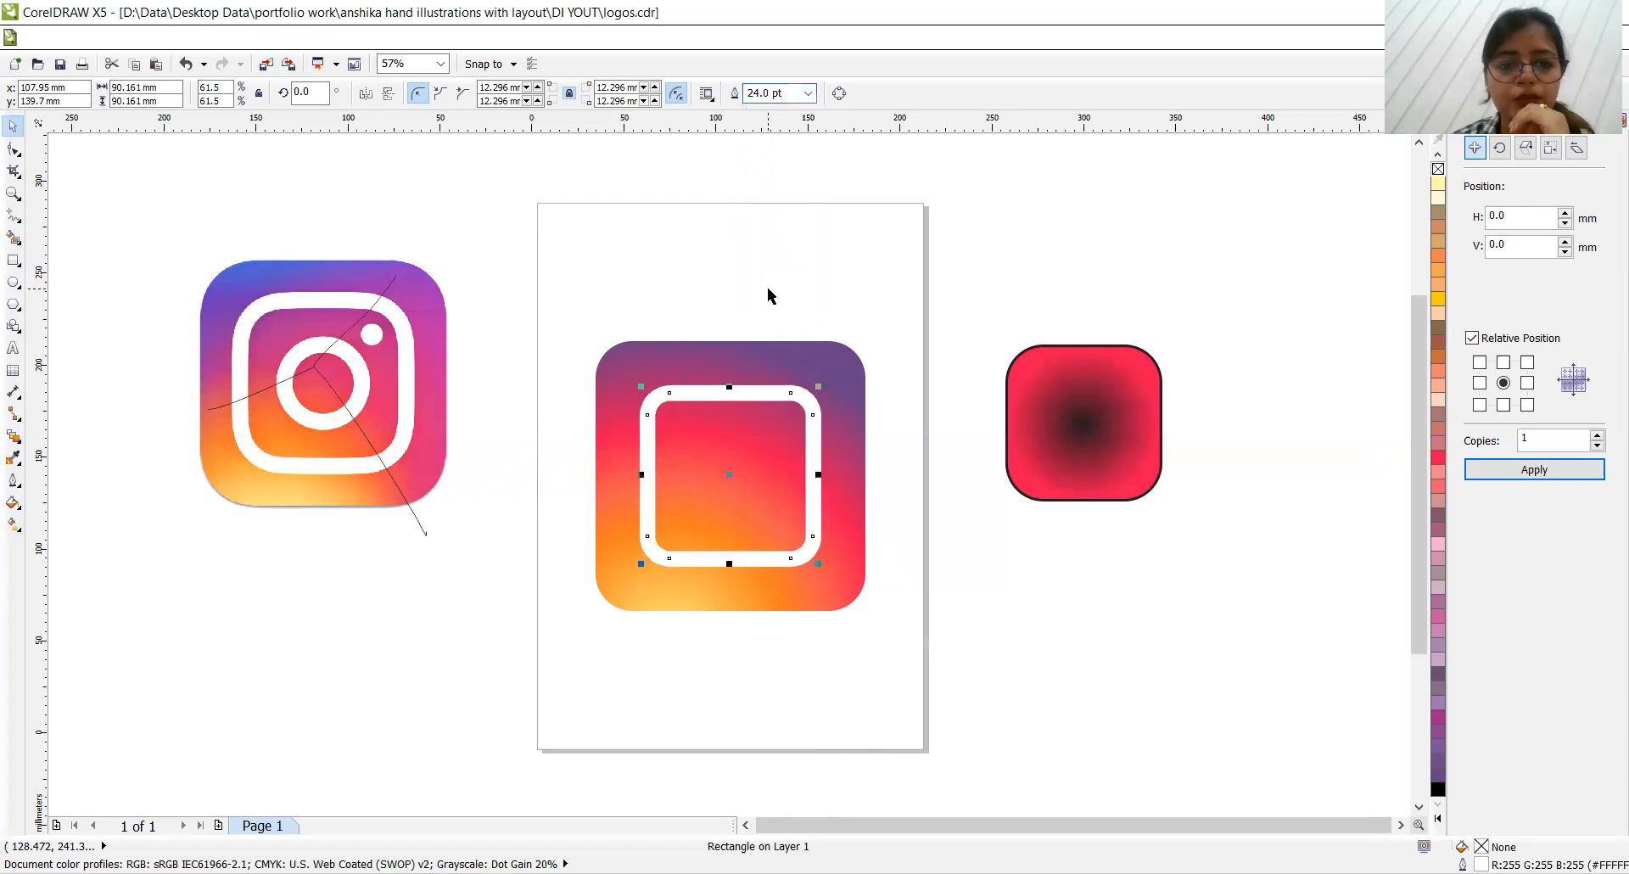
Step: Scale the white outlined square up proportionally to about 97 mm and centre it on the page
left_click(907, 356)
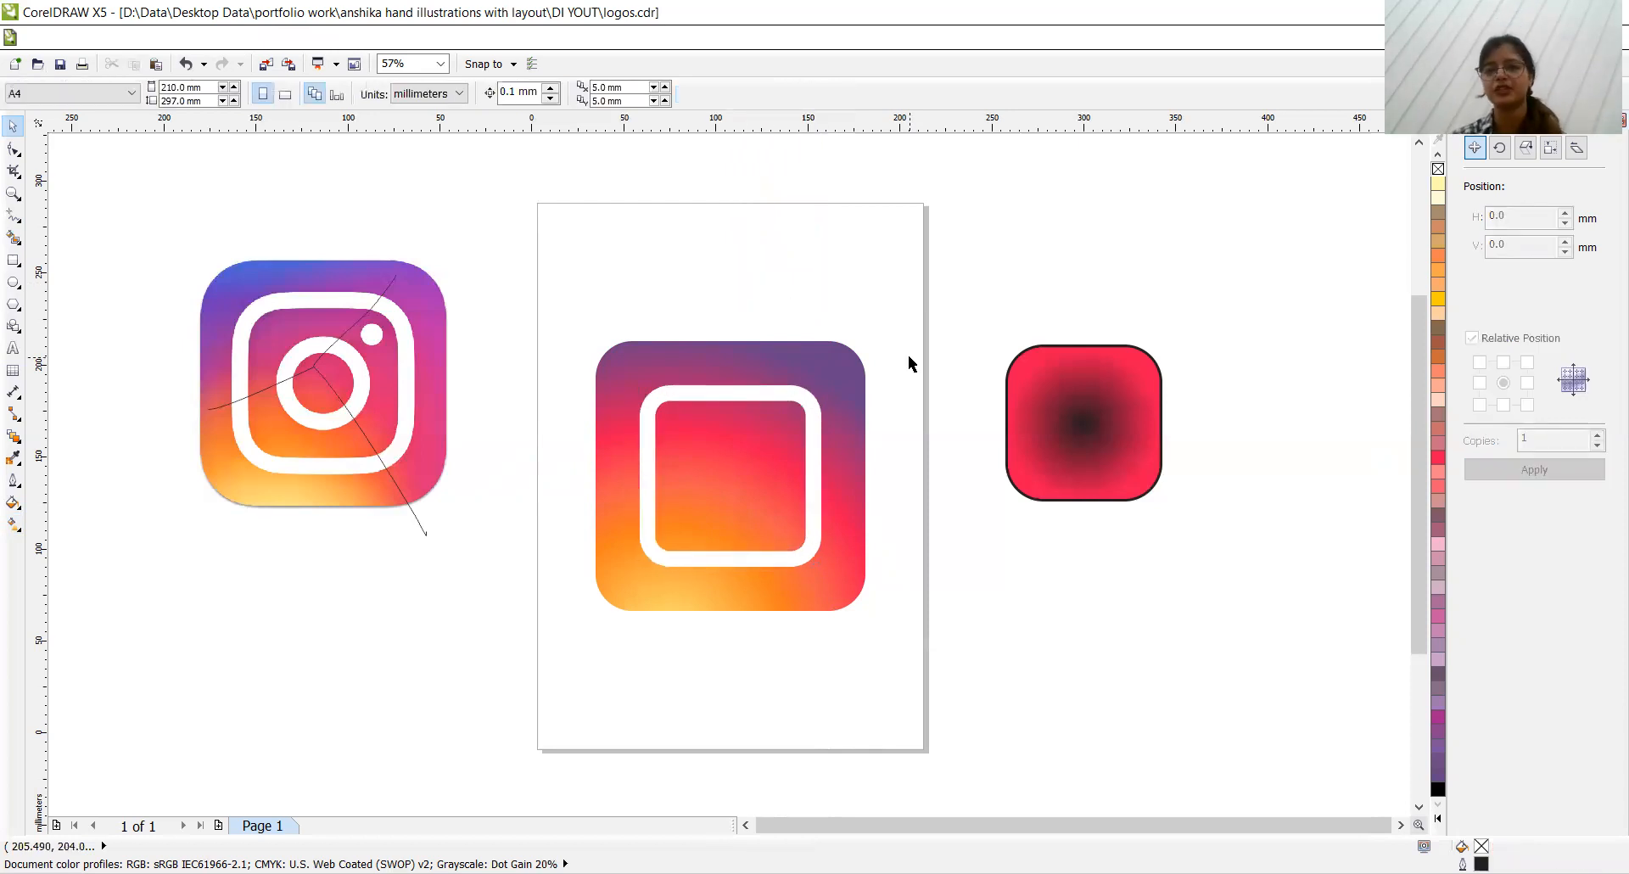
left_click(813, 400)
left_click_drag(822, 385, 837, 371)
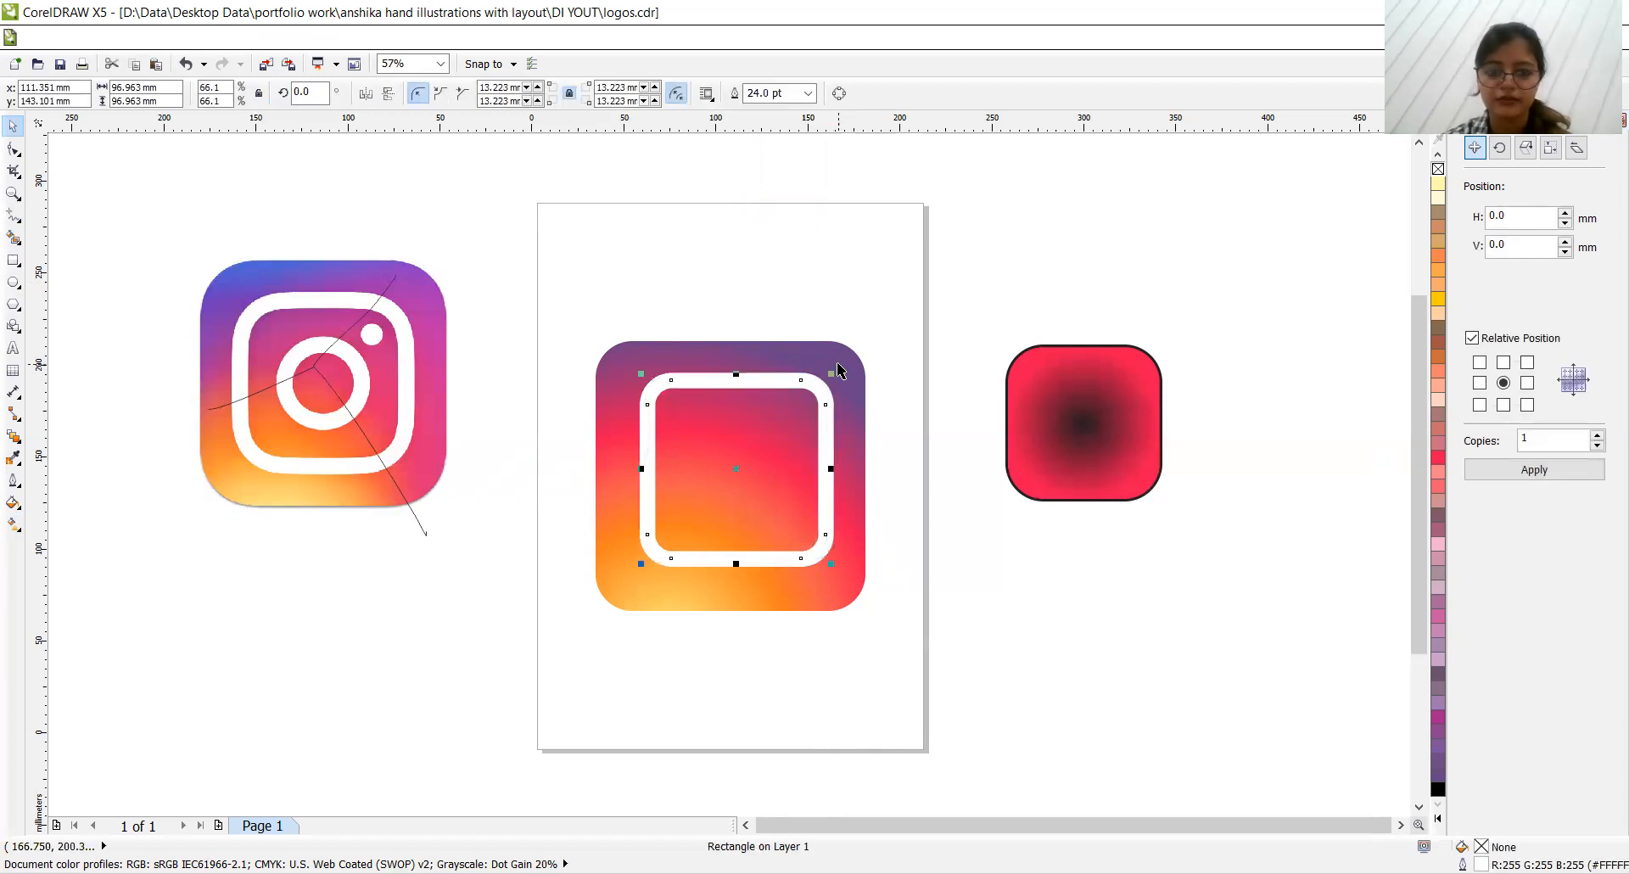
key("p")
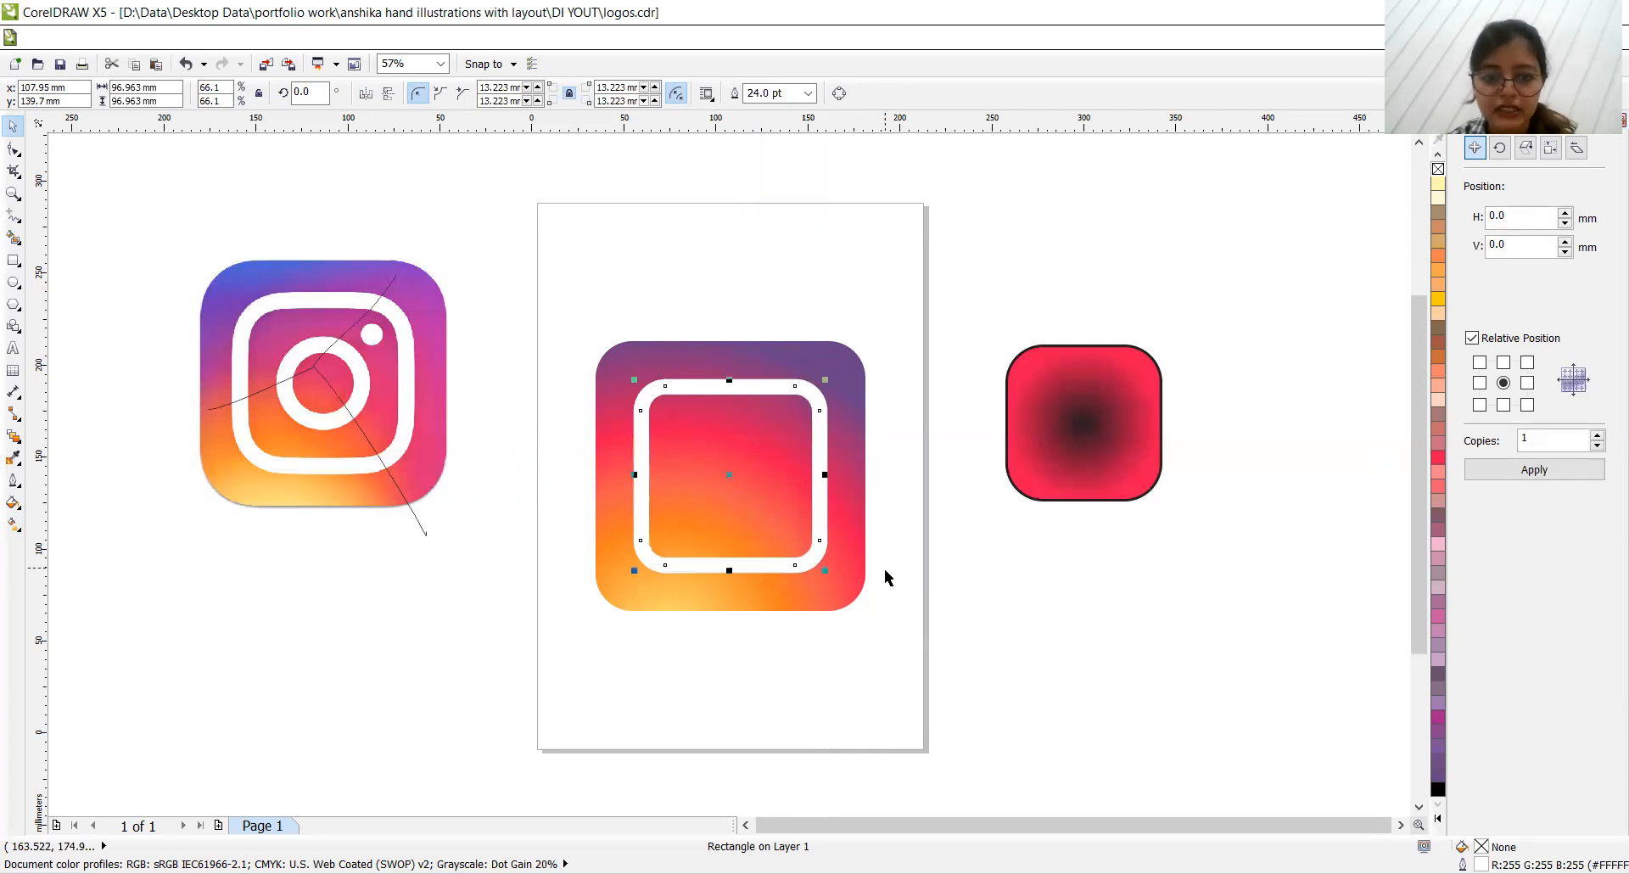
left_click(952, 590)
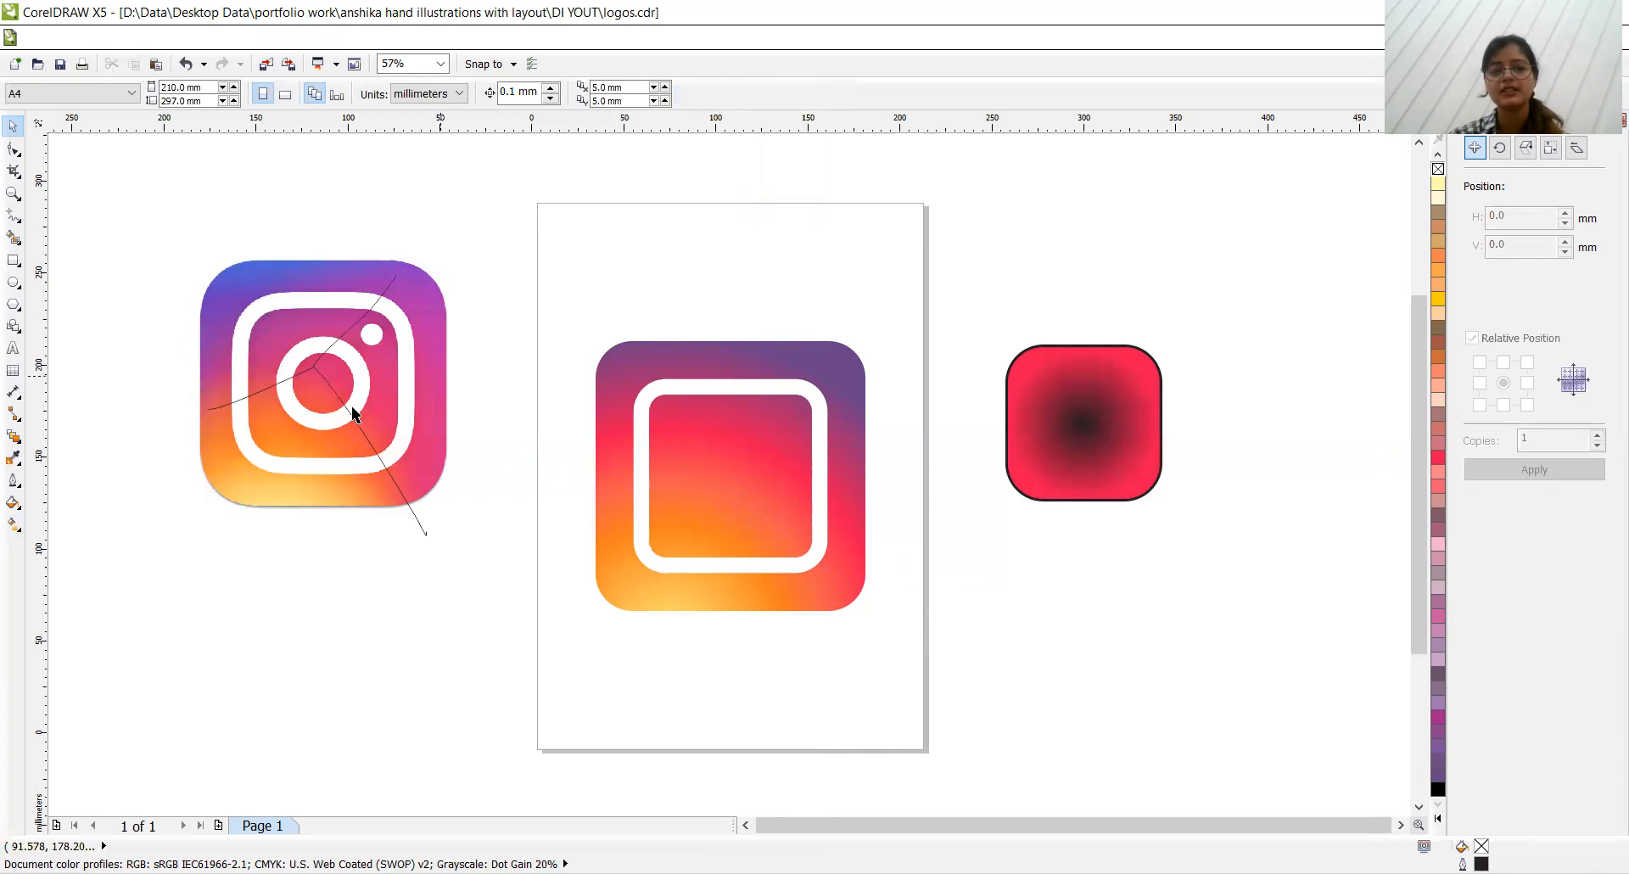
left_click(13, 282)
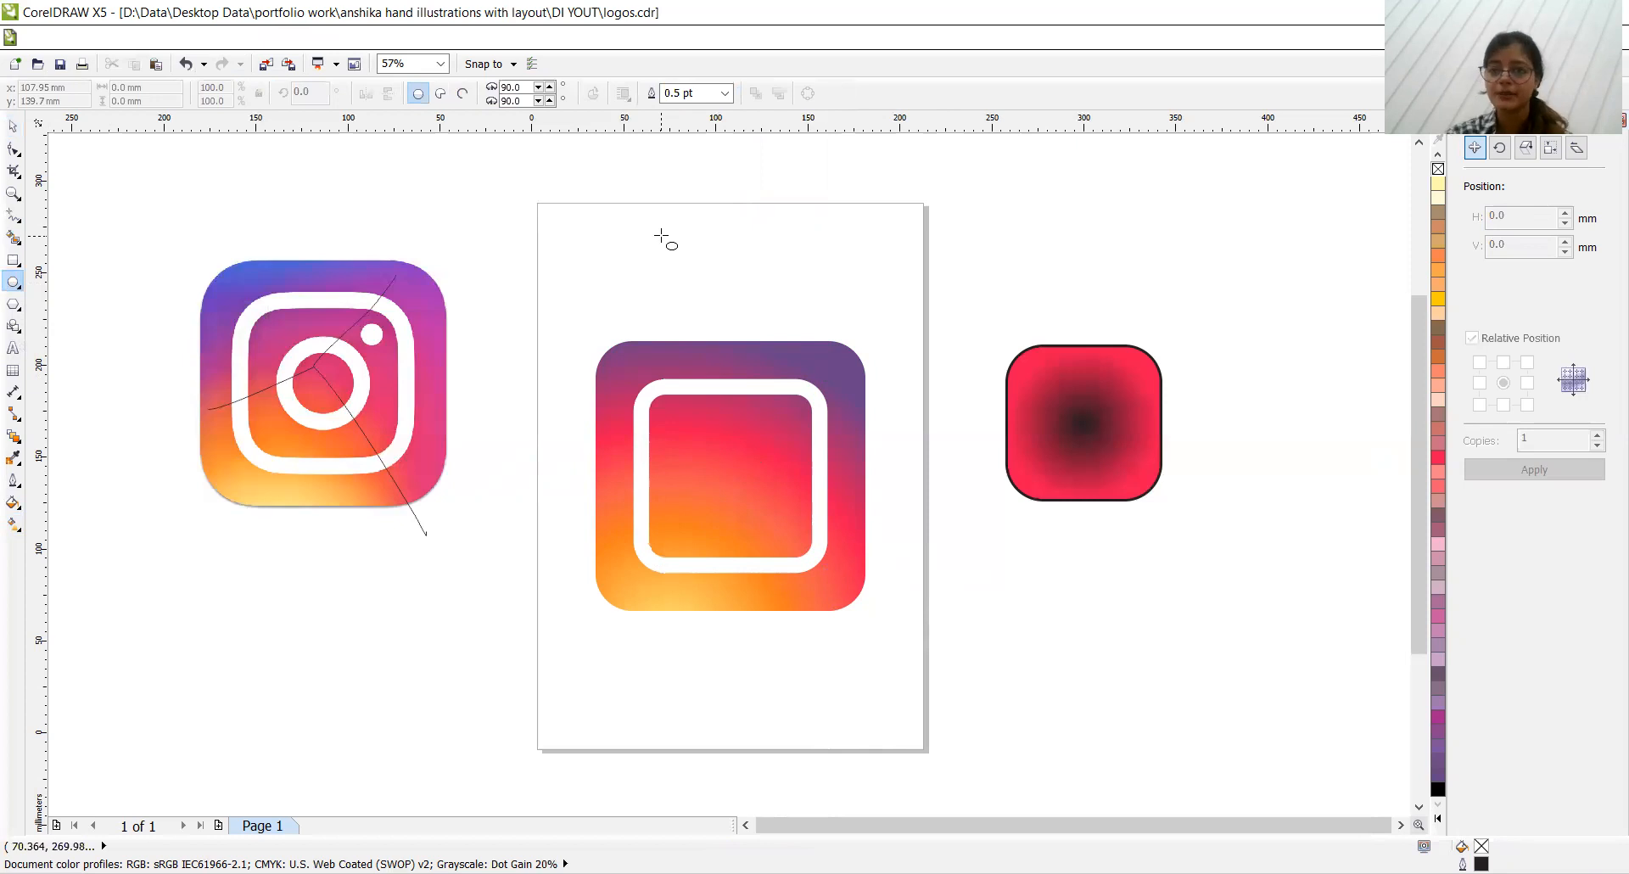
mouse_move(560, 188)
left_mouse_down()
mouse_move(640, 268)
mouse_move(789, 301)
left_mouse_up()
key("ctrl+z")
key("ctrl+z")
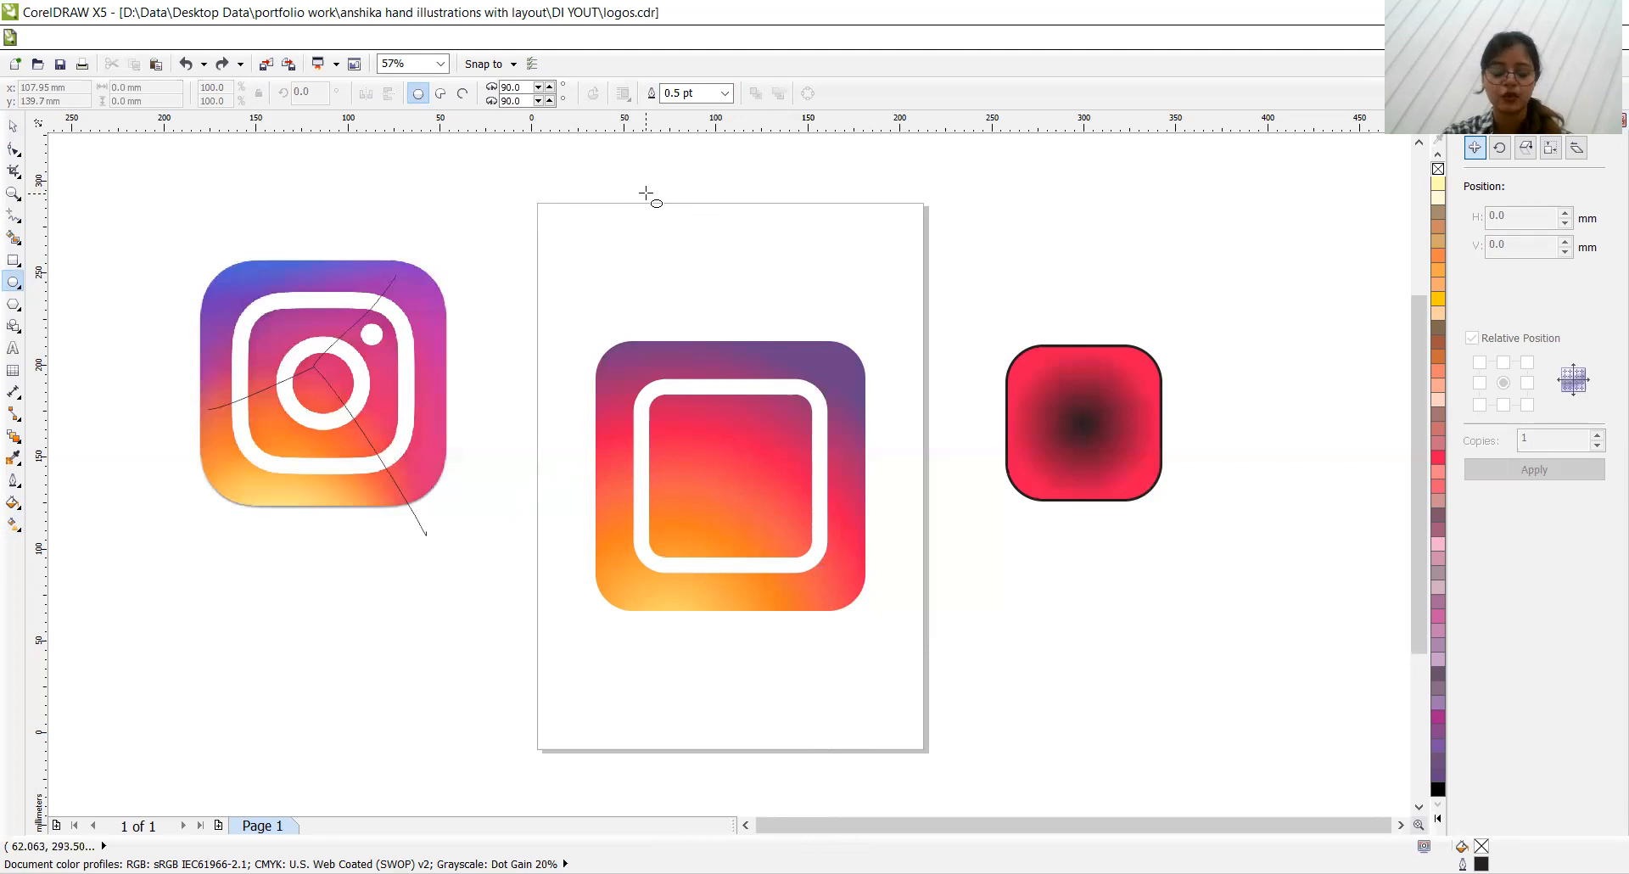
Step: Draw a circle about 25 mm in diameter with the Ellipse tool and centre it on the page
left_click_drag(645, 193, 702, 255)
key("Delete")
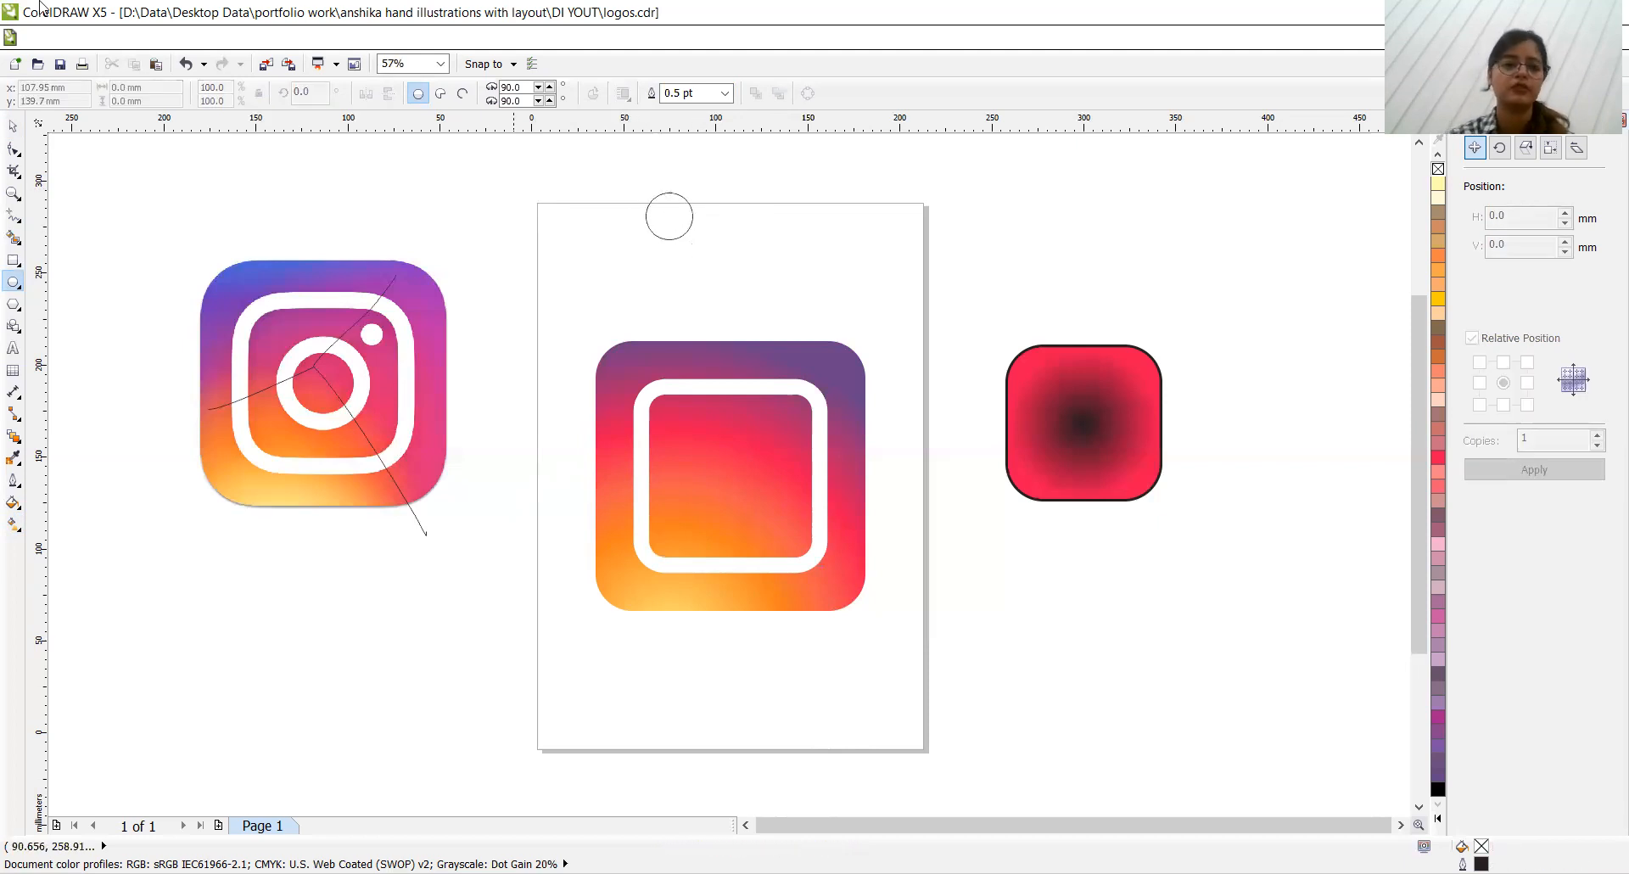
left_click(13, 127)
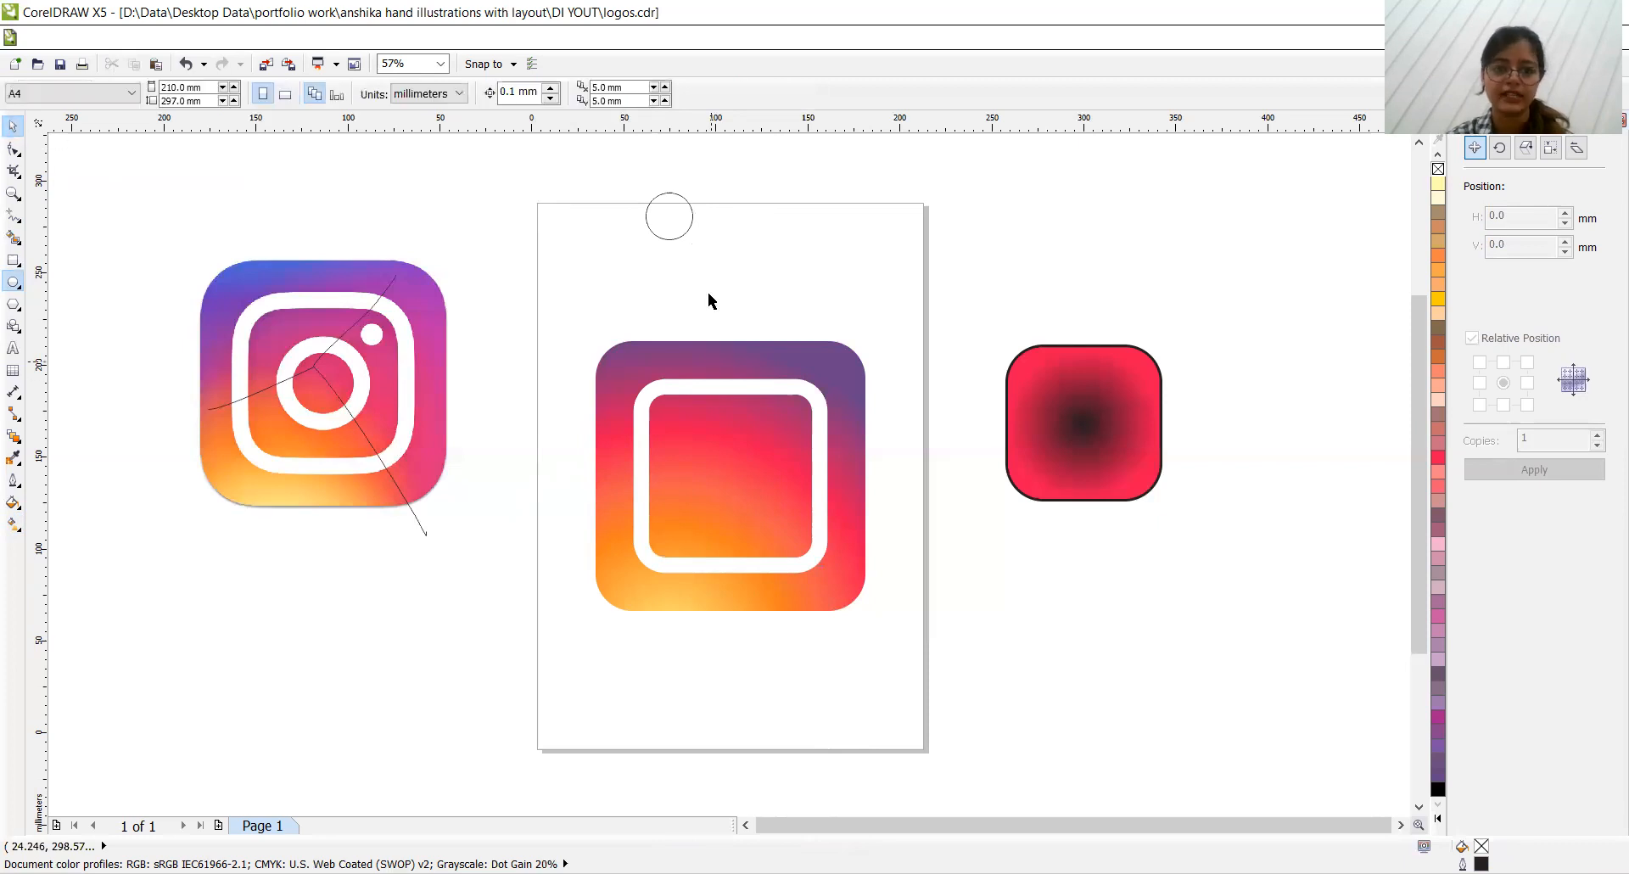
left_click(668, 220)
key("p")
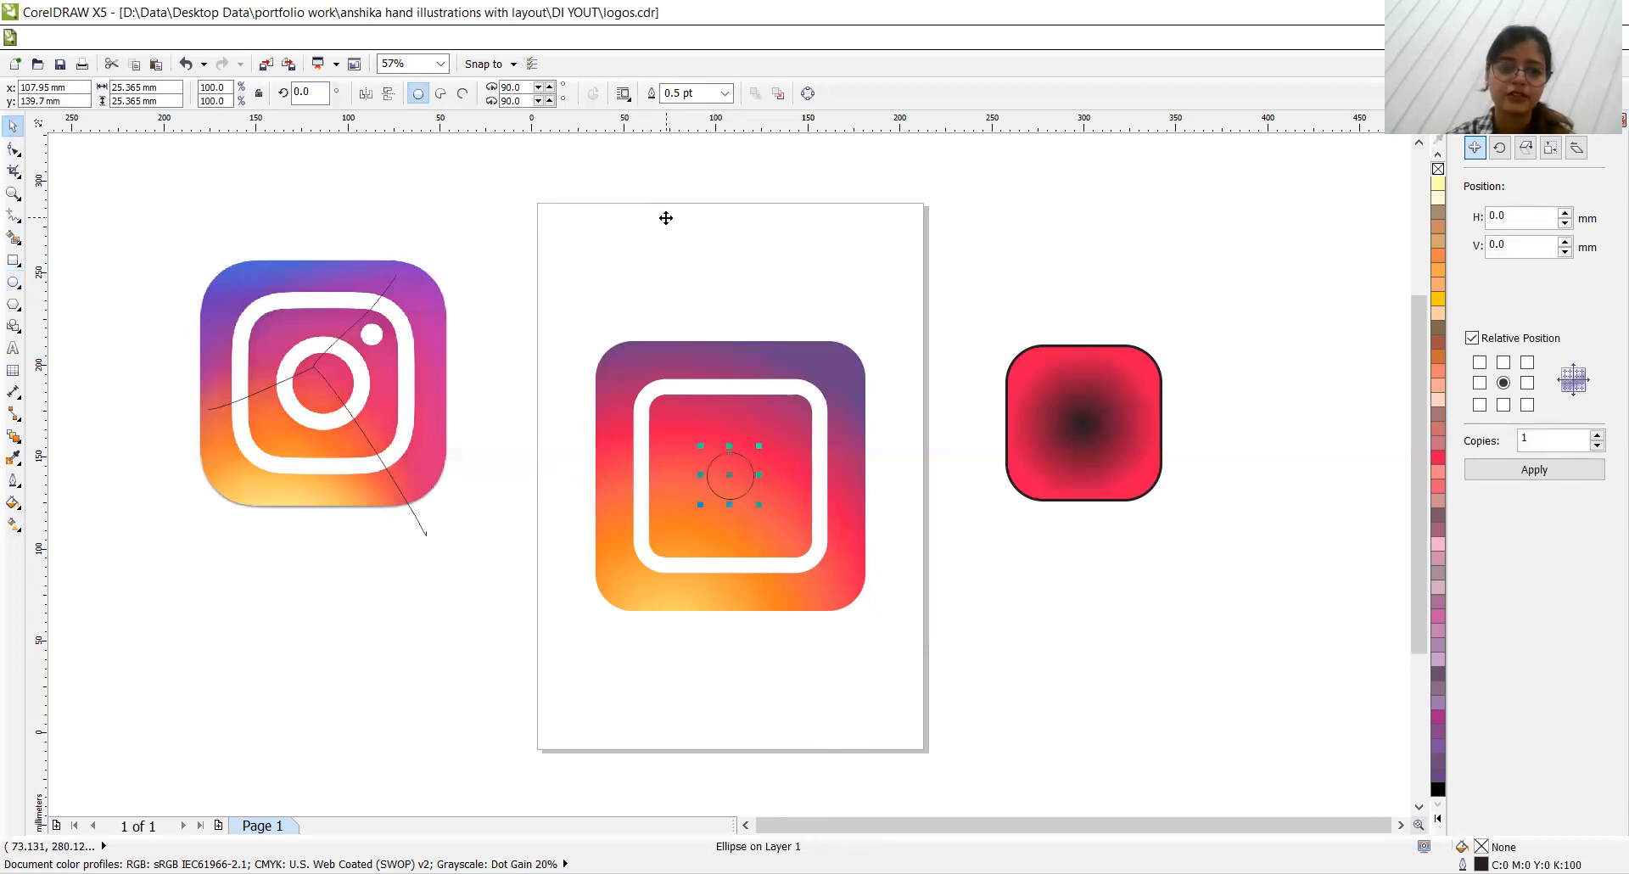
Step: Open the outline width choices for the circle at the centre of the logo
left_click(725, 93)
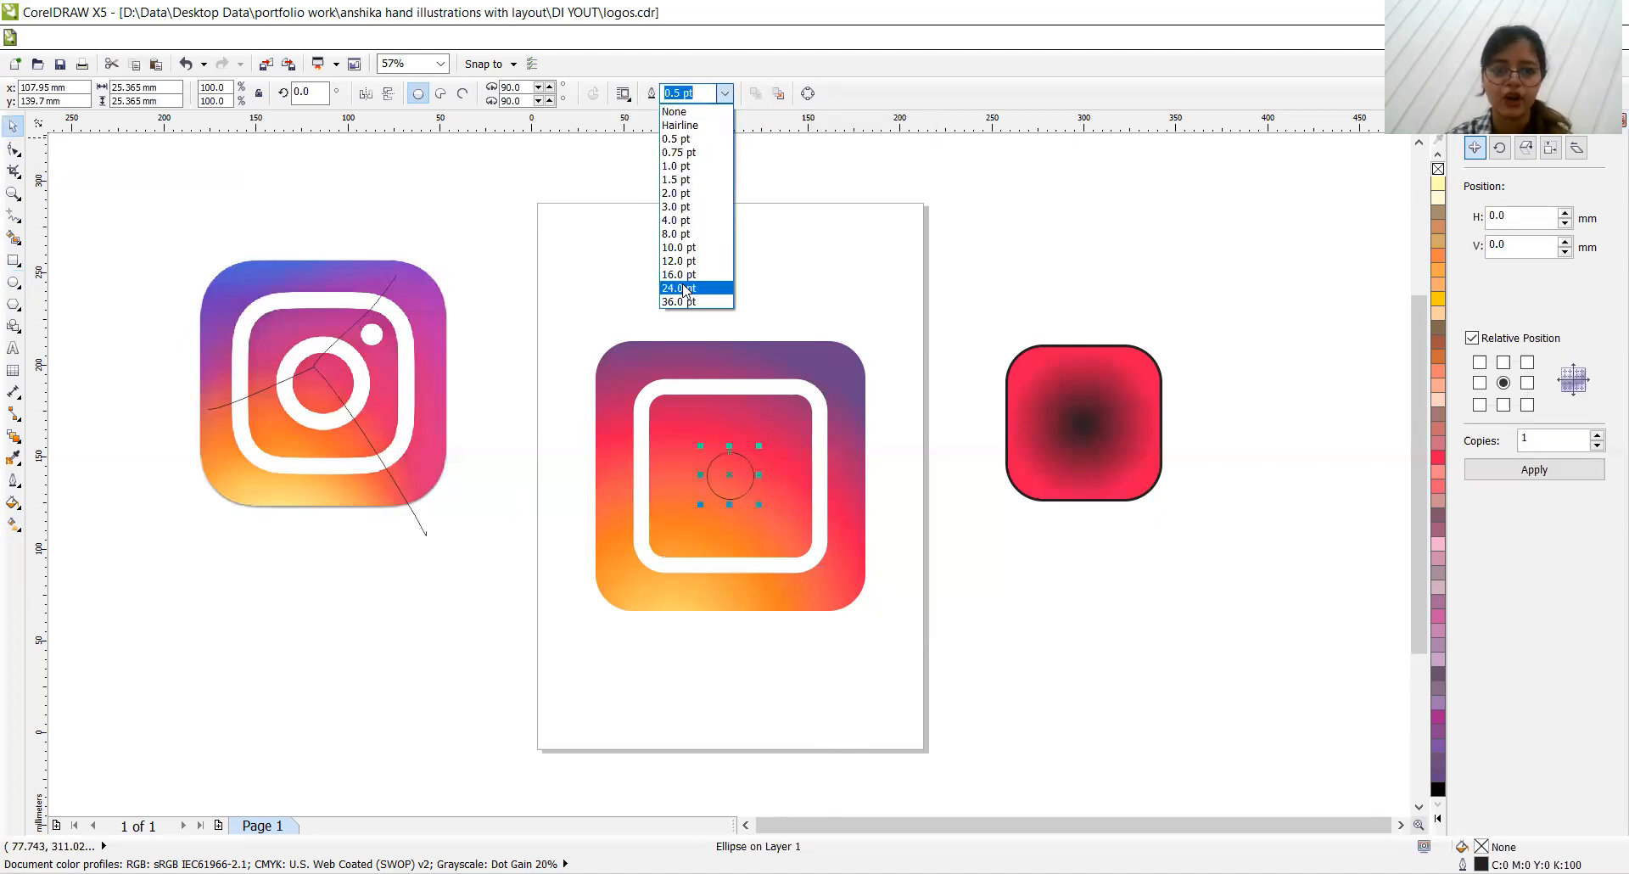